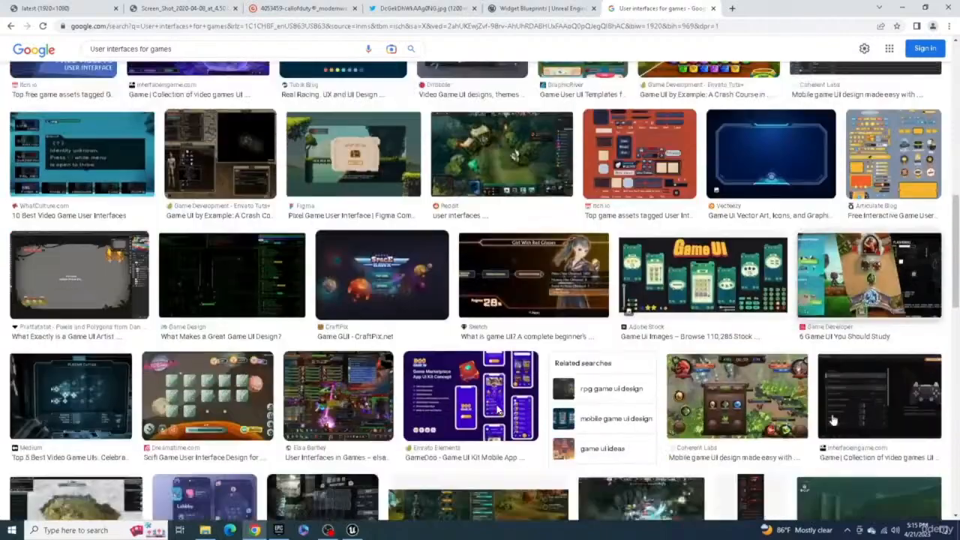
# Browse the image results for game user interfaces and the reference game menu screenshots opened in the browser.
pyautogui.scroll(-6, 832, 421)
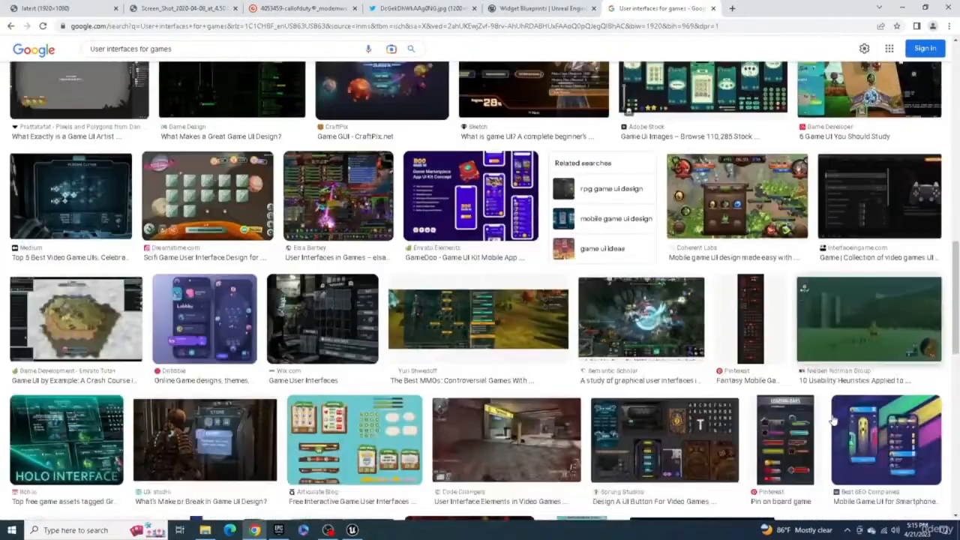
pyautogui.scroll(-5, 832, 421)
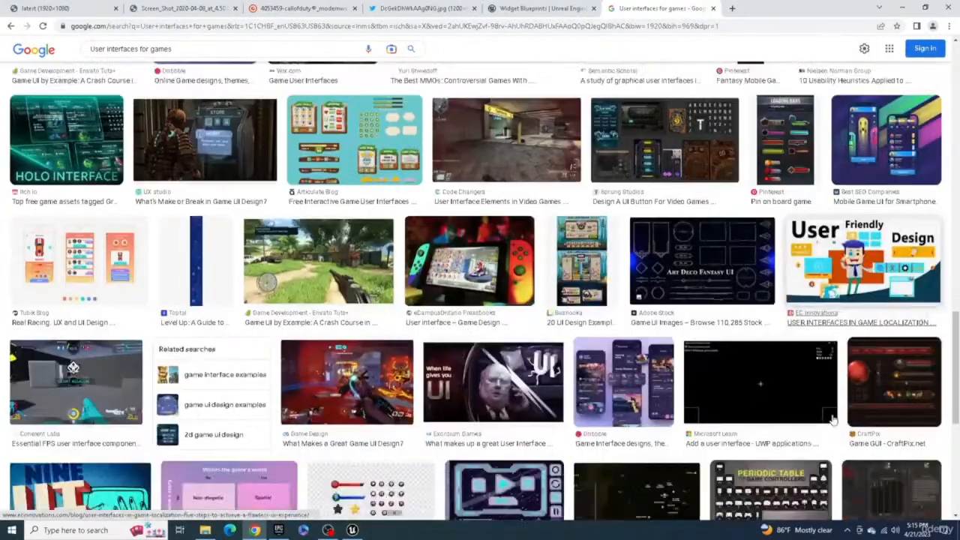
pyautogui.scroll(-5, 832, 422)
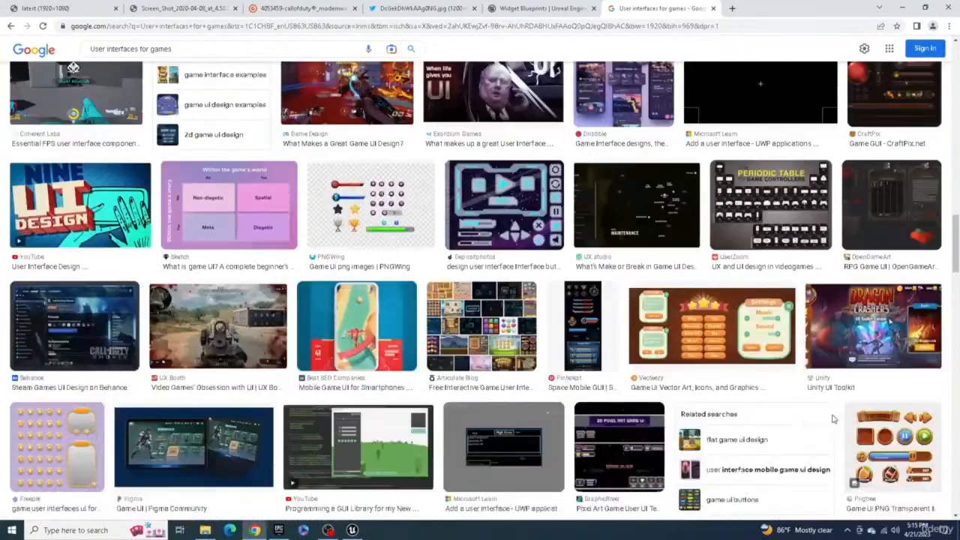
pyautogui.scroll(-4, 832, 421)
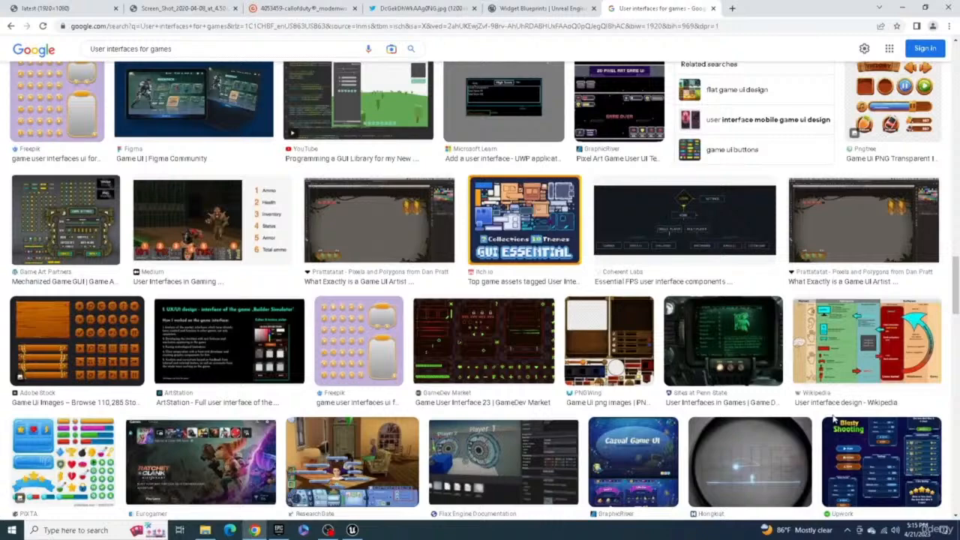
pyautogui.click(46, 9)
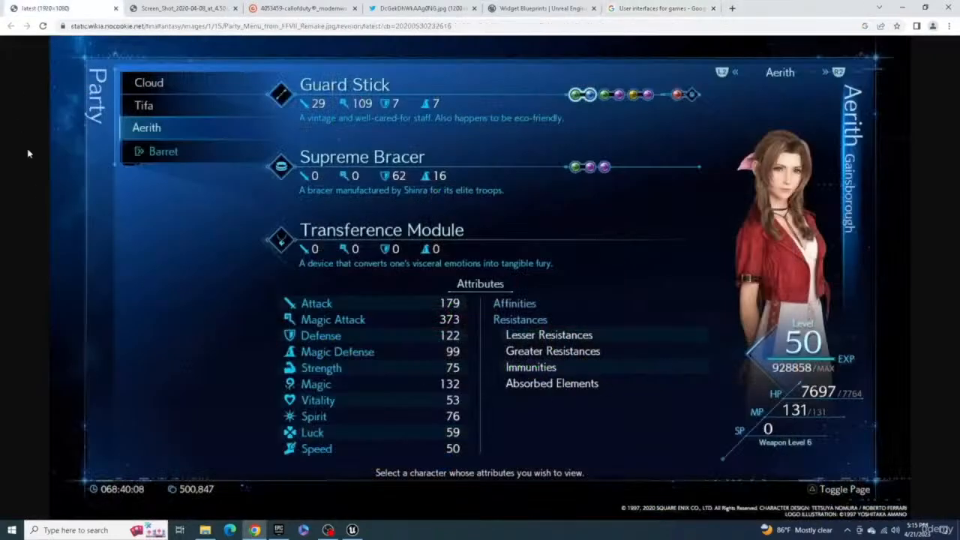
pyautogui.click(175, 9)
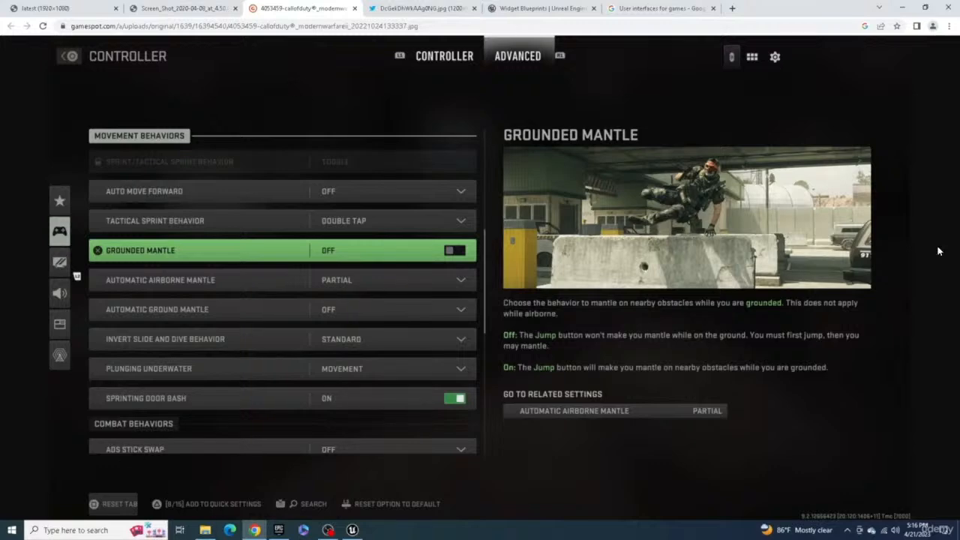
pyautogui.click(420, 8)
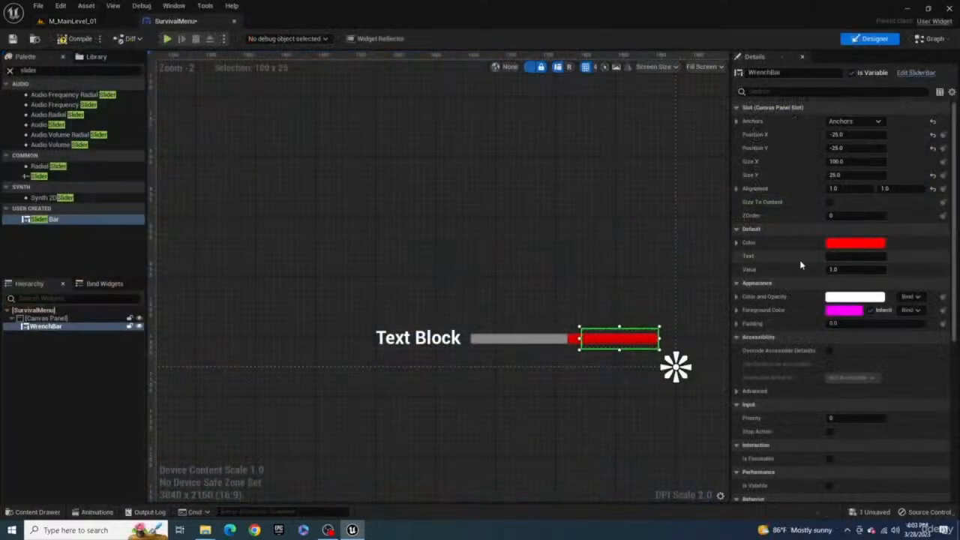
# Set WrenchBar's color to a muted pale peach and its text to Repair.
pyautogui.click(854, 243)
pyautogui.moveTo(703, 335); pyautogui.dragTo(698, 342)
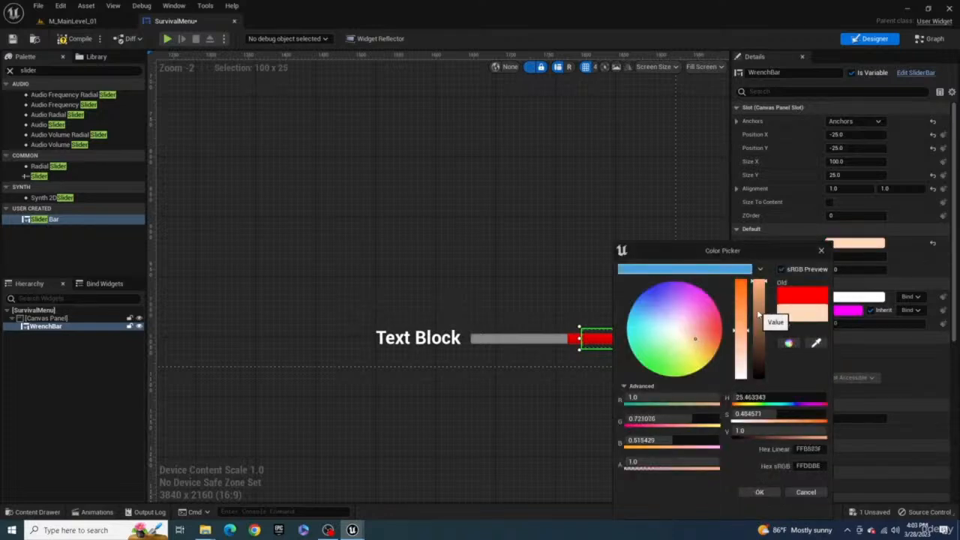
pyautogui.click(760, 313)
pyautogui.click(761, 492)
pyautogui.click(855, 255)
pyautogui.write('Repair')
pyautogui.press('Return')
# Duplicate WrenchBar twice and rename the copies BatteryBar and OilBar.
pyautogui.click(48, 327)
pyautogui.hotkey('ctrl', 'd')
pyautogui.hotkey('ctrl', 'd')
pyautogui.click(52, 335)
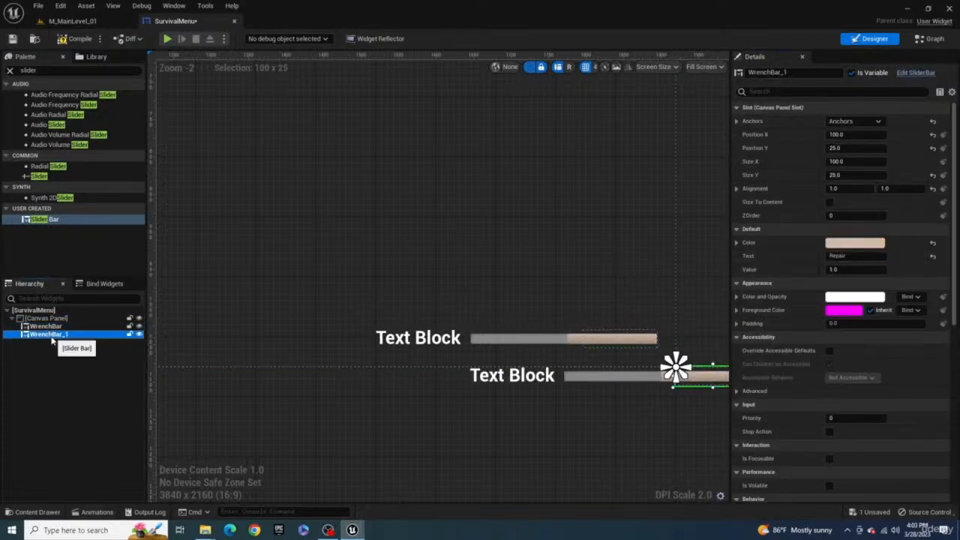
pyautogui.press('F2')
pyautogui.write('BatteryBar')
pyautogui.press('Return')
pyautogui.click(59, 342)
pyautogui.press('F2')
pyautogui.write('OilBar')
# Set BatteryBar's position to X -25 and Y -65, and open its color for editing.
pyautogui.click(57, 334)
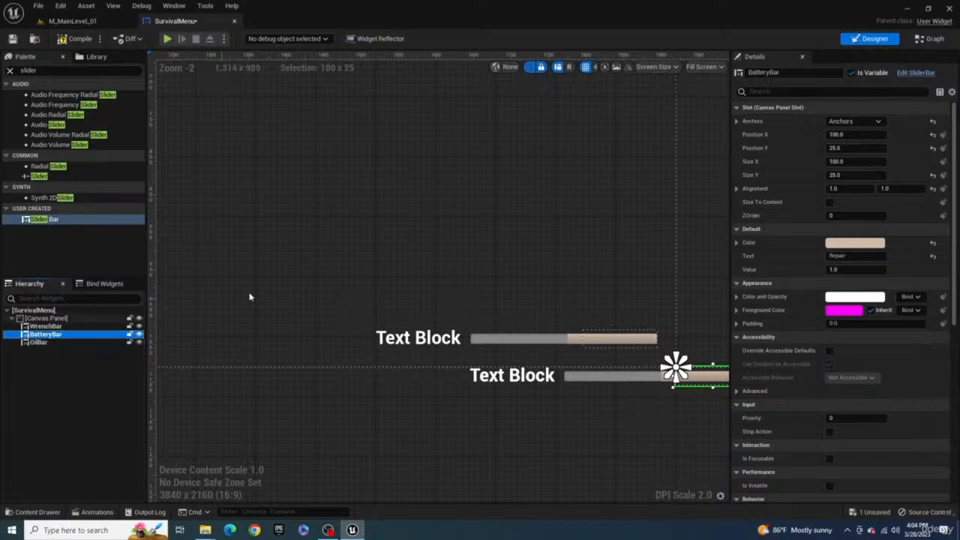
pyautogui.click(876, 135)
pyautogui.write('-25')
pyautogui.press('Tab')
pyautogui.write('-65')
pyautogui.click(855, 242)
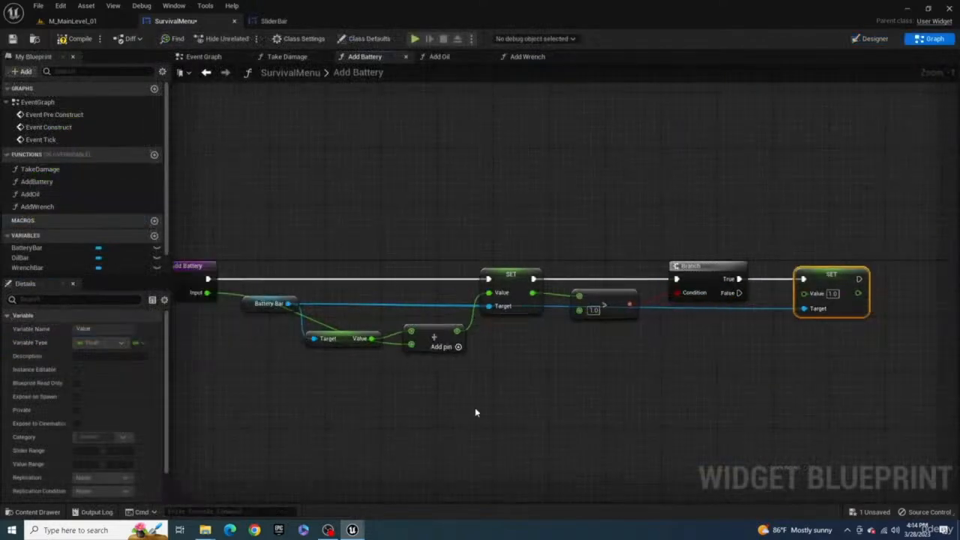
# Copy the value-adding, comparison, Branch and Set nodes from the Add Battery function into the AddOil function.
pyautogui.moveTo(842, 214); pyautogui.dragTo(273, 402)
pyautogui.hotkey('ctrl', 'c')
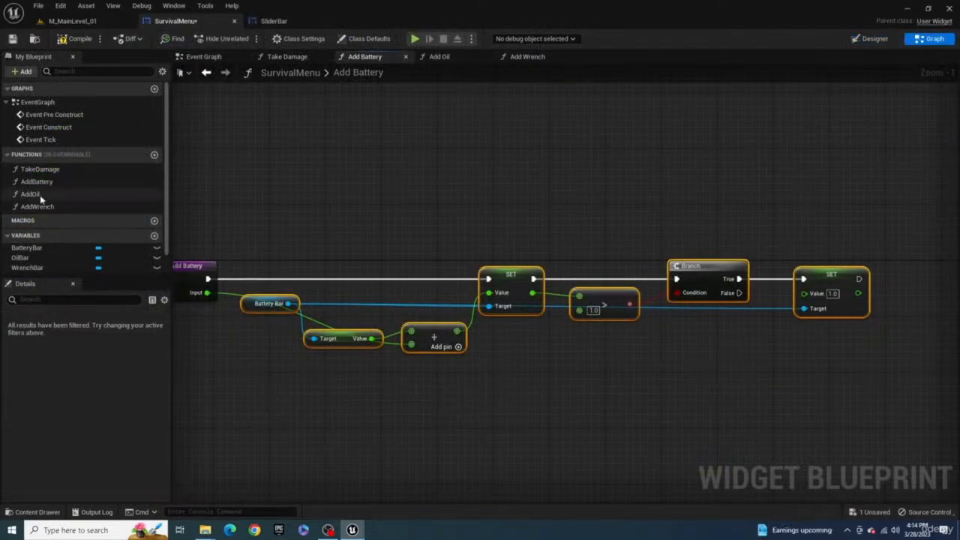
pyautogui.doubleClick(40, 195)
pyautogui.hotkey('ctrl', 'v')
pyautogui.moveTo(465, 242); pyautogui.dragTo(657, 258)
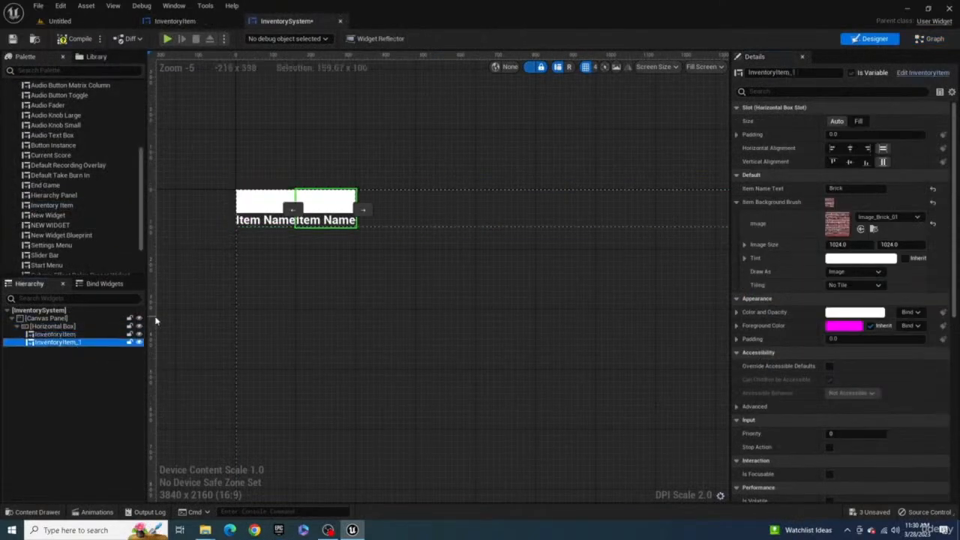
# Set the padding of both inventory items in the horizontal box to 5.
pyautogui.click(850, 135)
pyautogui.write('5')
pyautogui.click(264, 204)
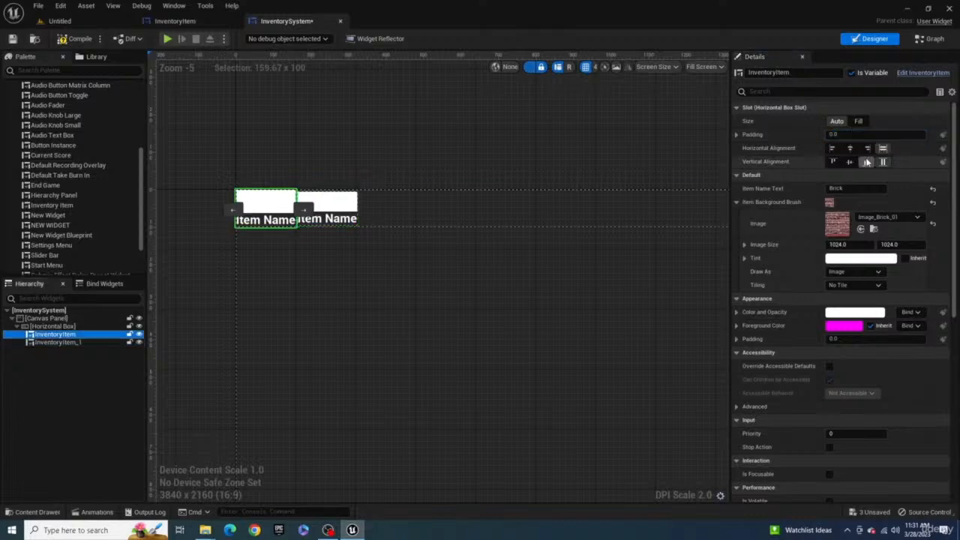
pyautogui.click(844, 135)
pyautogui.write('5')
pyautogui.press('Return')
# Set the second inventory item's name text to Clover and its background image to Image_Clover_01.
pyautogui.click(334, 203)
pyautogui.moveTo(849, 189); pyautogui.dragTo(740, 188)
pyautogui.click(882, 217)
pyautogui.click(805, 466)
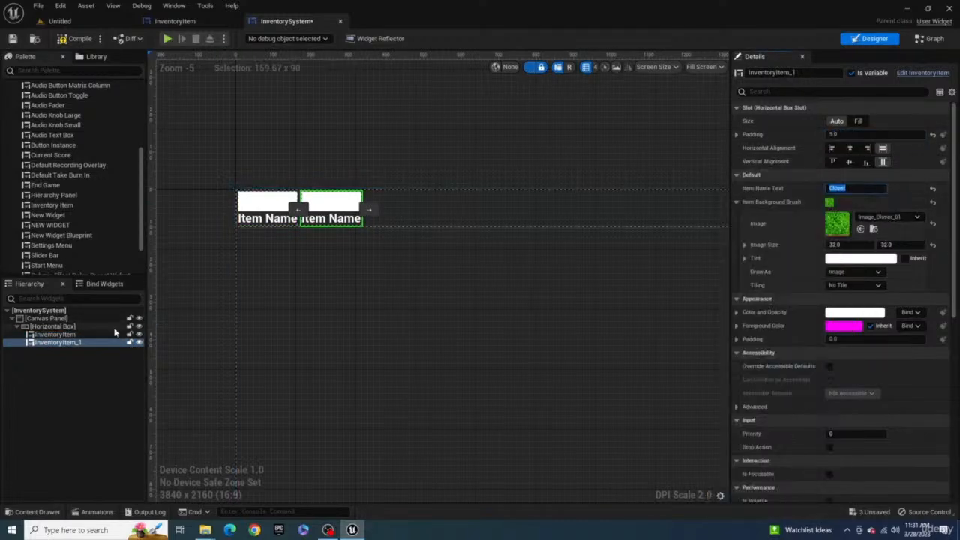
# Duplicate the Clover inventory item, give the copy a different background image and set its name text to Lumber.
pyautogui.click(90, 343)
pyautogui.hotkey('ctrl', 'd')
pyautogui.click(882, 218)
pyautogui.click(794, 466)
pyautogui.moveTo(851, 189); pyautogui.dragTo(778, 188)
pyautogui.write('Lumber')
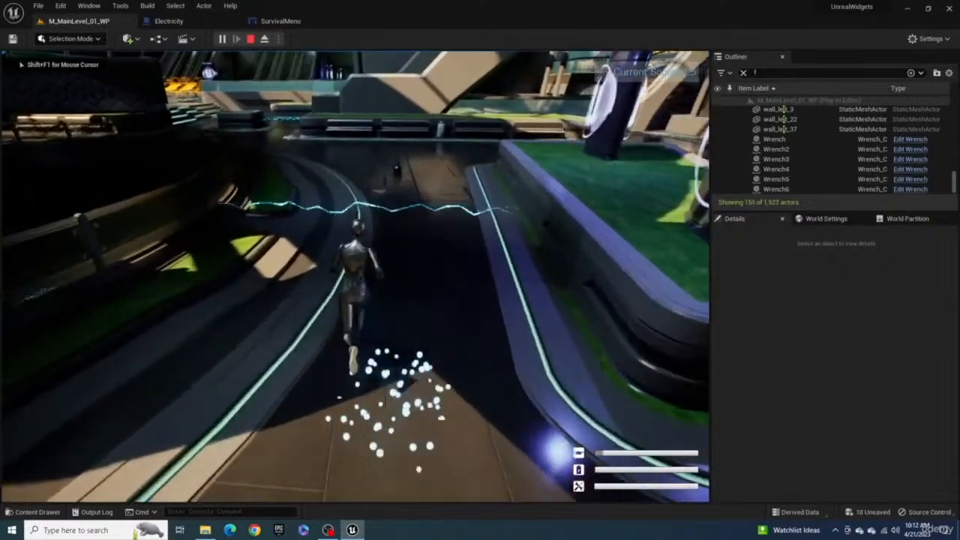
# Run the character forward through the level in the play session.
pyautogui.press('w')
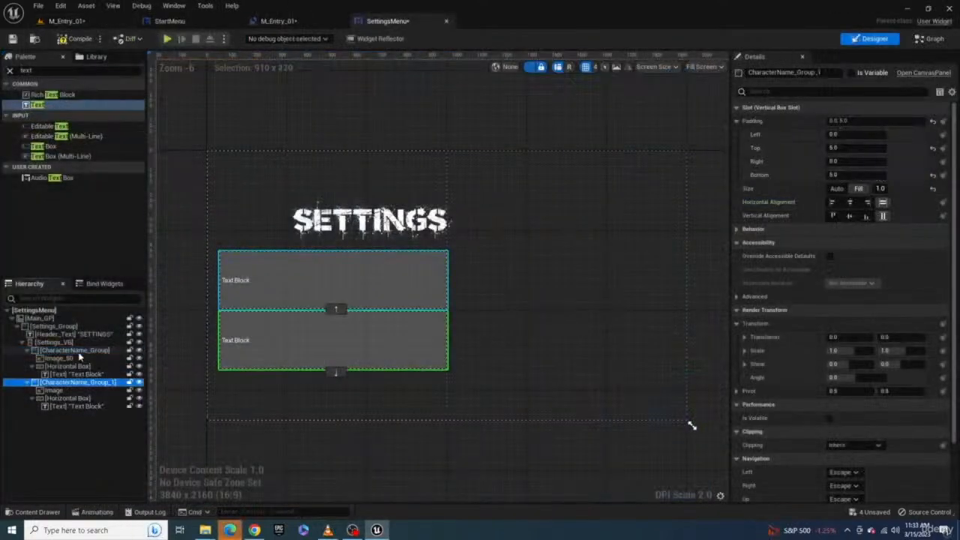
# Duplicate the CharacterName_Group row in Settings_VG until the settings menu has eight rows.
pyautogui.hotkey('ctrl', 'd')
pyautogui.hotkey('ctrl', 'd')
pyautogui.hotkey('ctrl', 'd')
pyautogui.hotkey('ctrl', 'd')
pyautogui.hotkey('ctrl', 'd')
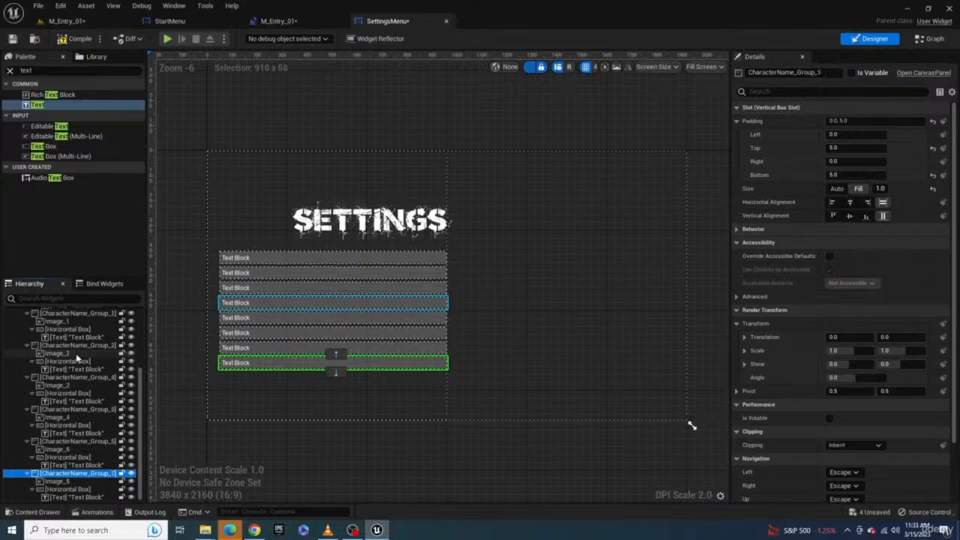
pyautogui.moveTo(78, 360); pyautogui.dragTo(90, 351)
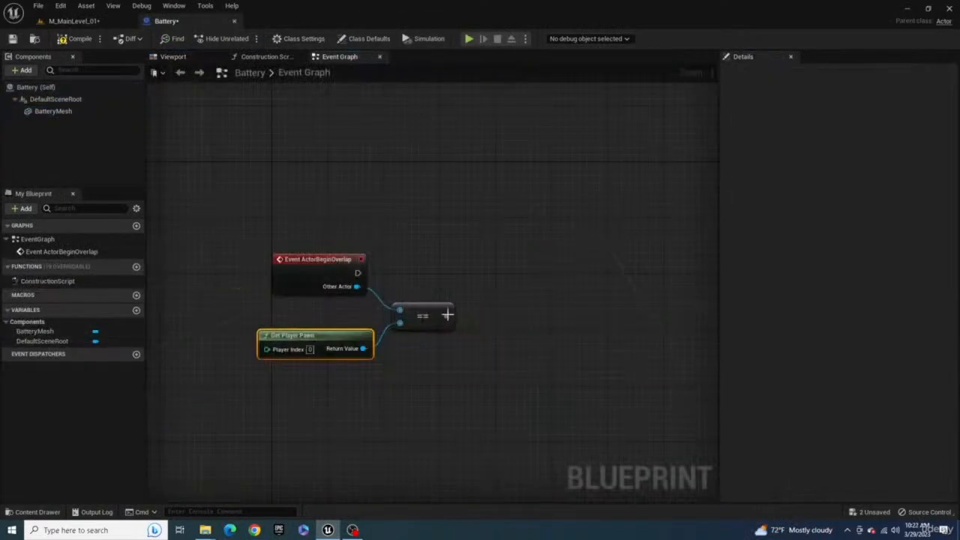
# Add a Branch node fed by the equality check and connect it to the ActorBeginOverlap event.
pyautogui.write('branch')
pyautogui.moveTo(447, 315); pyautogui.dragTo(360, 273)
pyautogui.press('Return')
pyautogui.moveTo(514, 281); pyautogui.dragTo(508, 260)
pyautogui.moveTo(560, 357); pyautogui.dragTo(459, 358, button='right')
pyautogui.moveTo(262, 349); pyautogui.dragTo(267, 351)
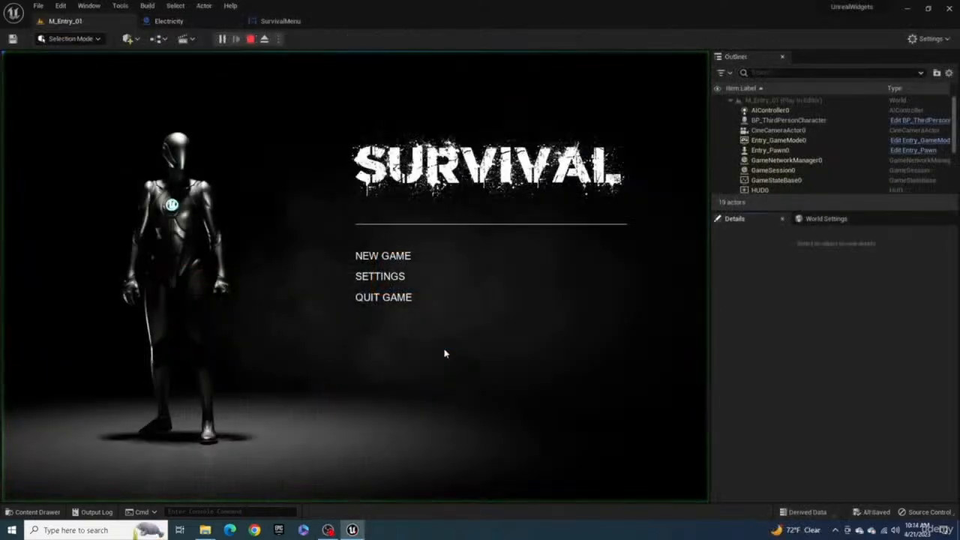
# Open the settings screen from the running Survival start menu.
pyautogui.click(394, 276)
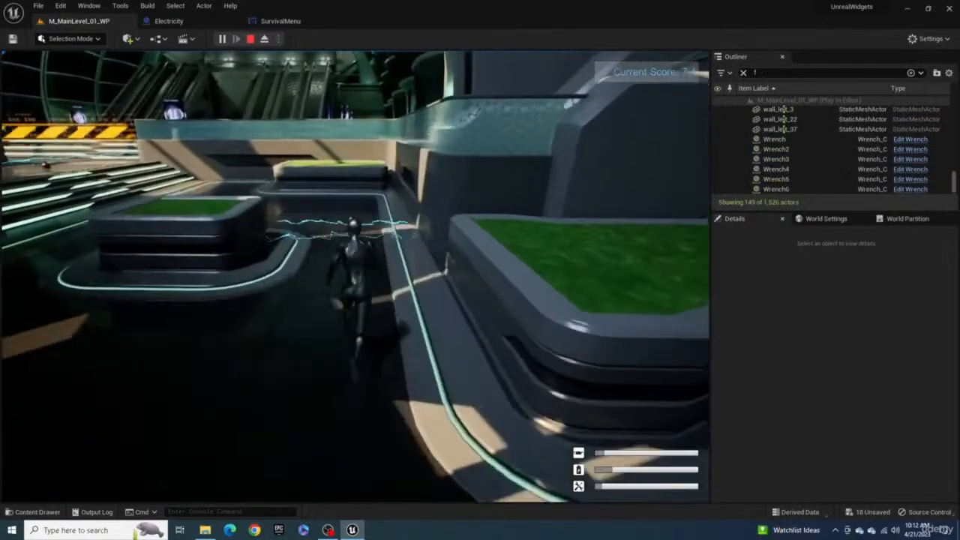
# View the contents of the project's SurvivalGame, ThirdPerson and Shooter folders.
pyautogui.click(49, 395)
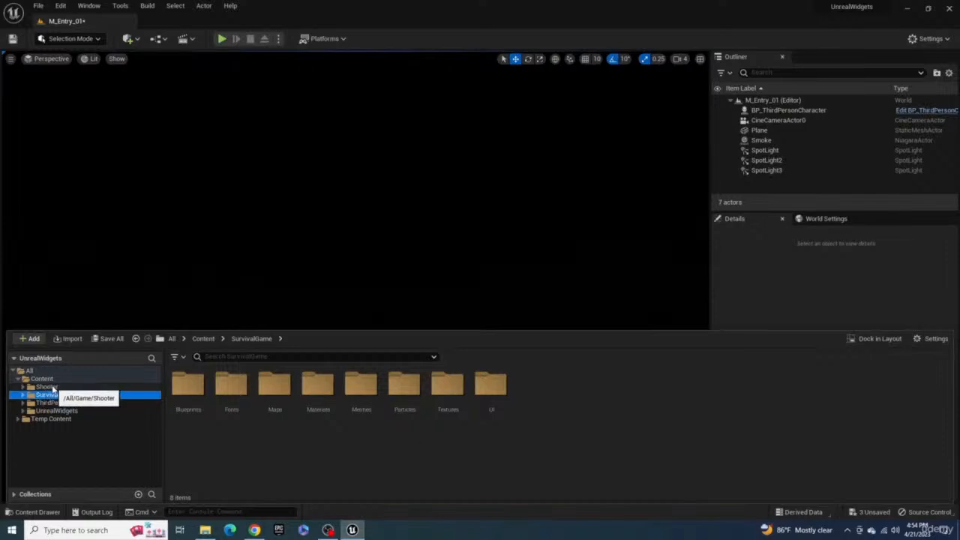
pyautogui.click(60, 404)
pyautogui.click(52, 389)
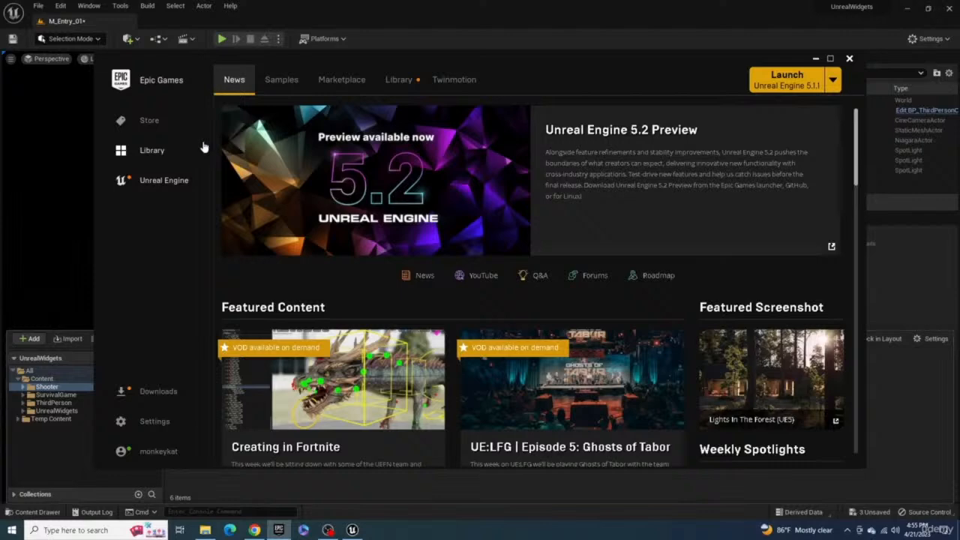
# Browse the Unreal Engine sample projects in the Epic Games Launcher.
pyautogui.click(280, 80)
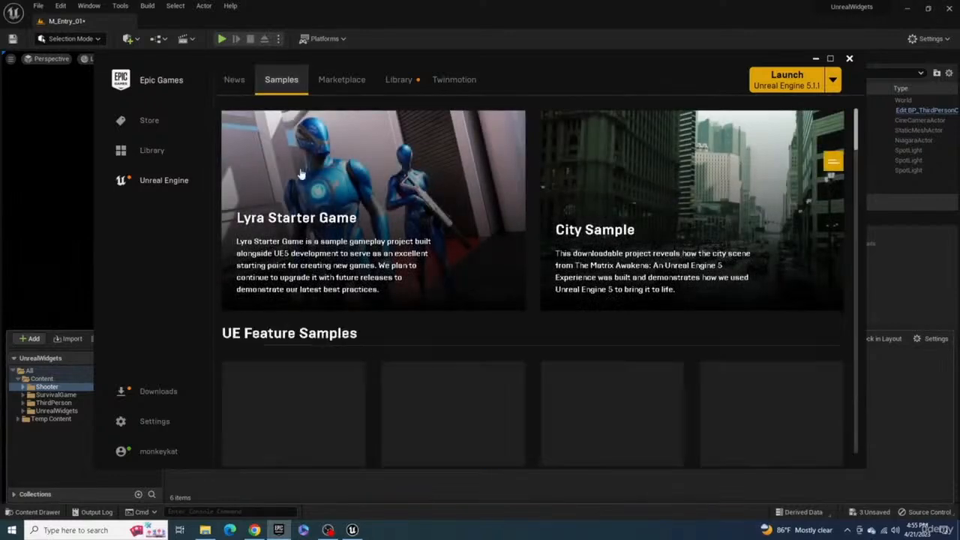
pyautogui.scroll(-3, 425, 203)
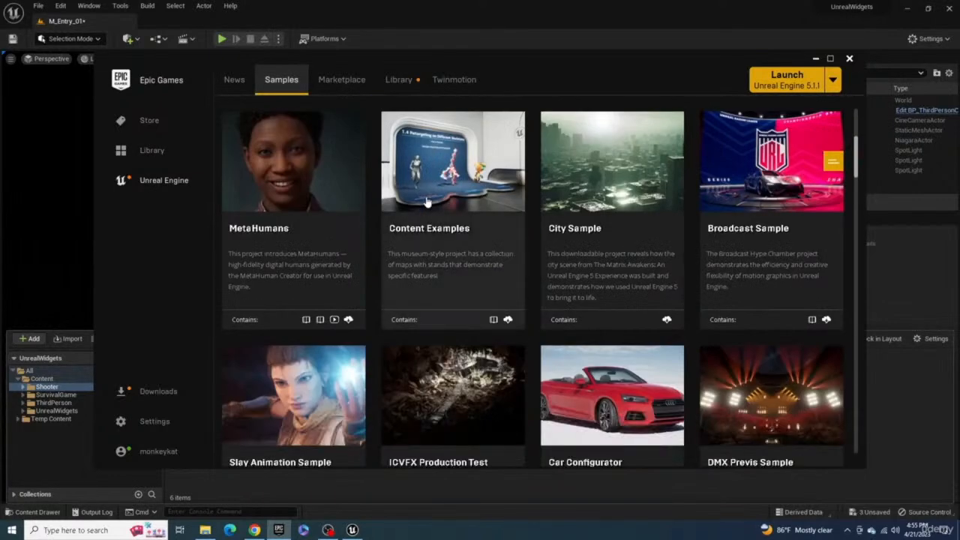
pyautogui.scroll(-3, 425, 202)
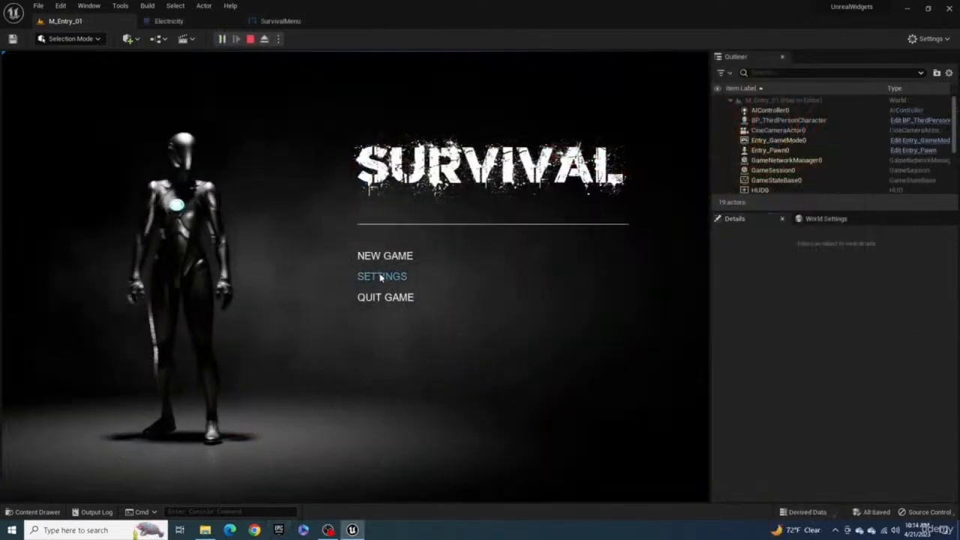
# Open the running game's settings screen and enter the character's full name.
pyautogui.click(380, 280)
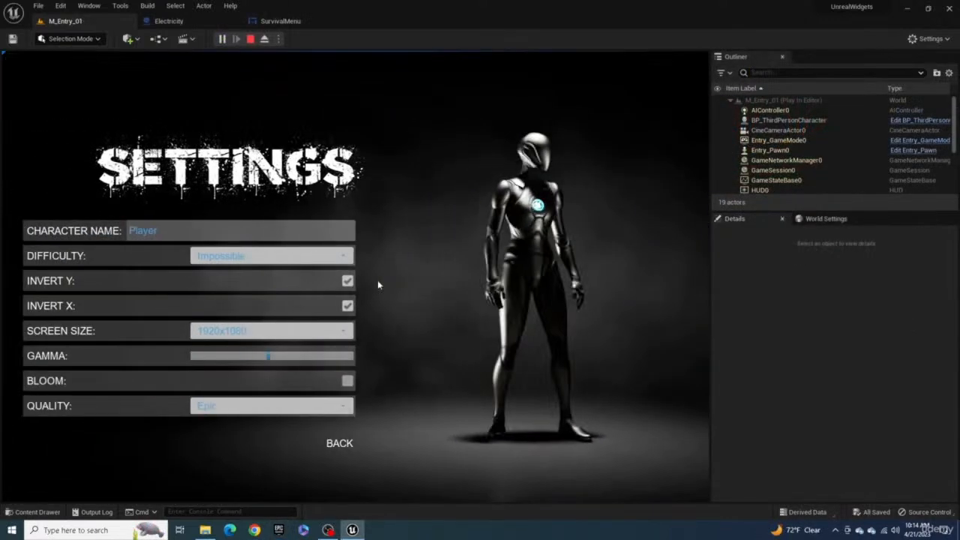
pyautogui.click(144, 230)
pyautogui.write('Jerry')
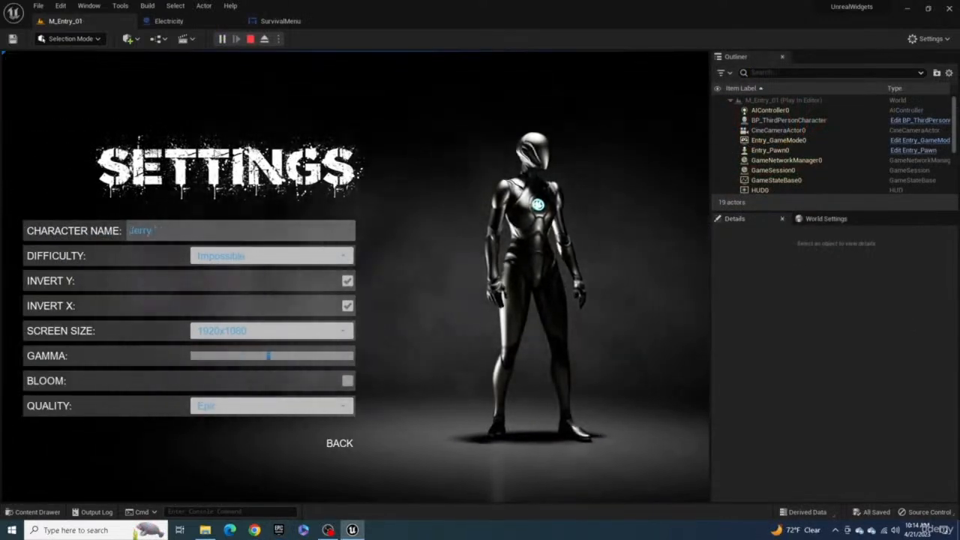
pyautogui.write(' McGillicuddy')
# Choose another difficulty in the game settings and turn off Invert Y and Invert X.
pyautogui.click(248, 256)
pyautogui.click(242, 270)
pyautogui.click(347, 281)
pyautogui.click(347, 306)
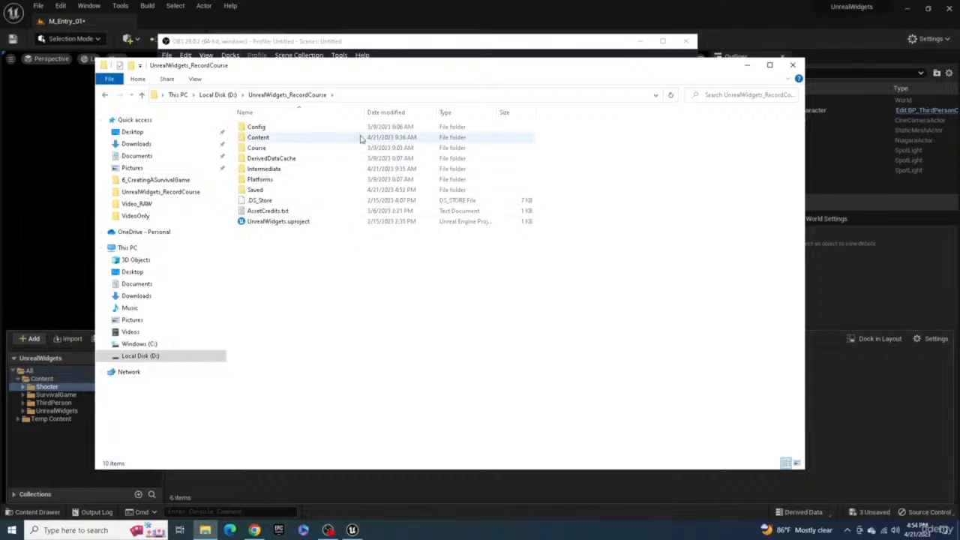
# Return to the Unreal Editor and look through the SurvivalGame, ThirdPerson and Shooter content folders.
pyautogui.click(305, 9)
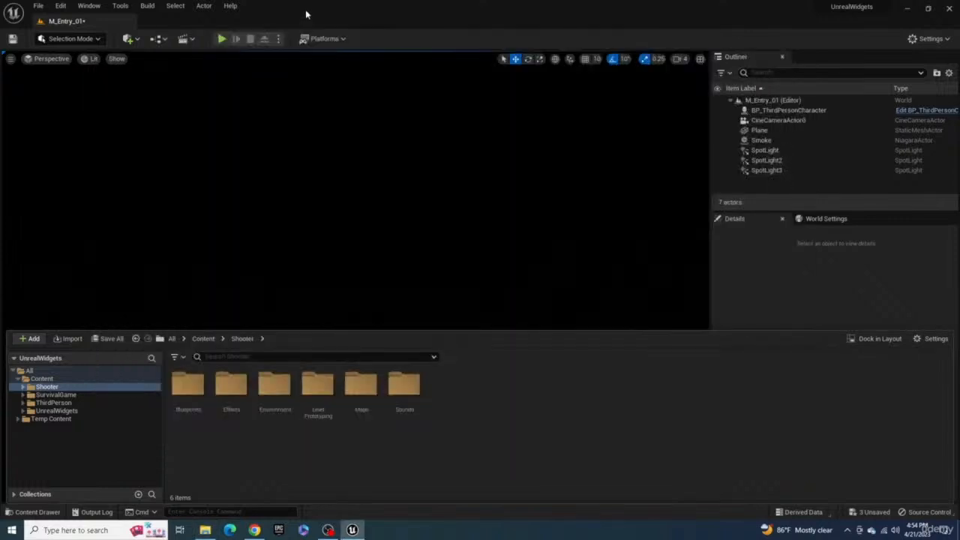
pyautogui.click(58, 395)
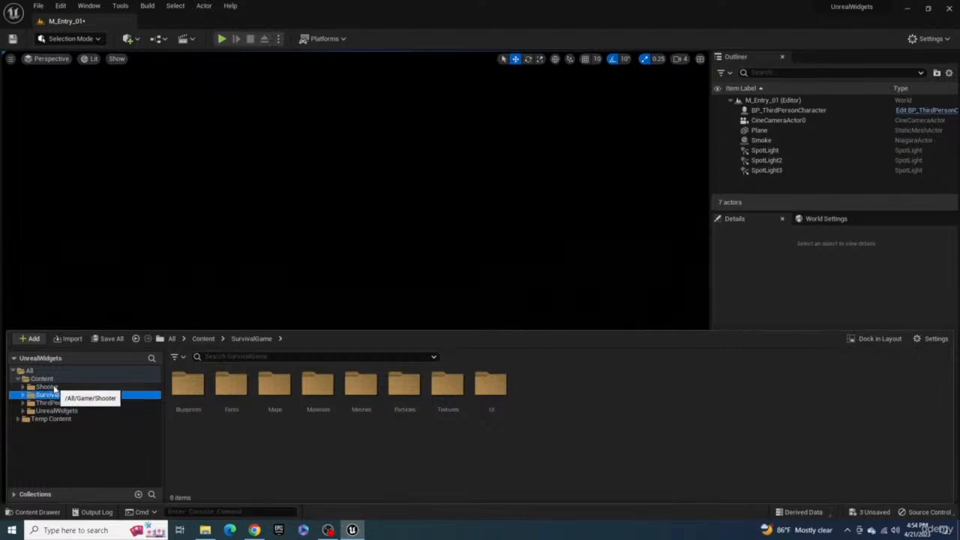
pyautogui.click(67, 403)
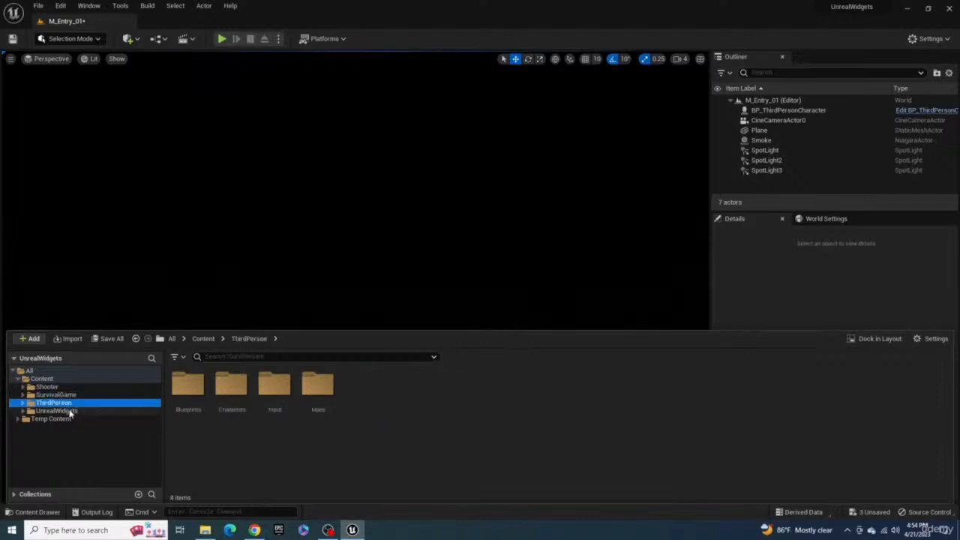
pyautogui.click(48, 387)
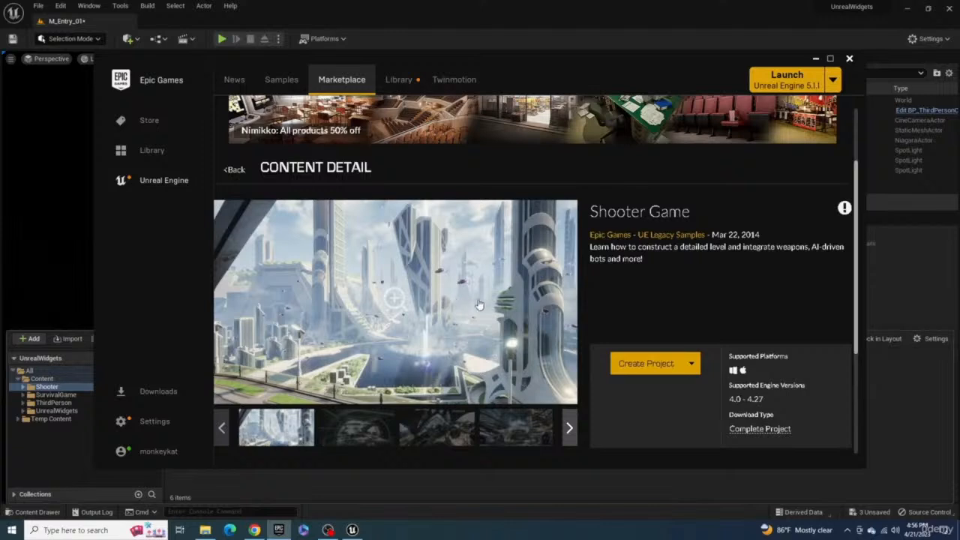
# View the second and third preview images on the Shooter Game detail page in the Epic Games Launcher.
pyautogui.scroll(-1, 510, 303)
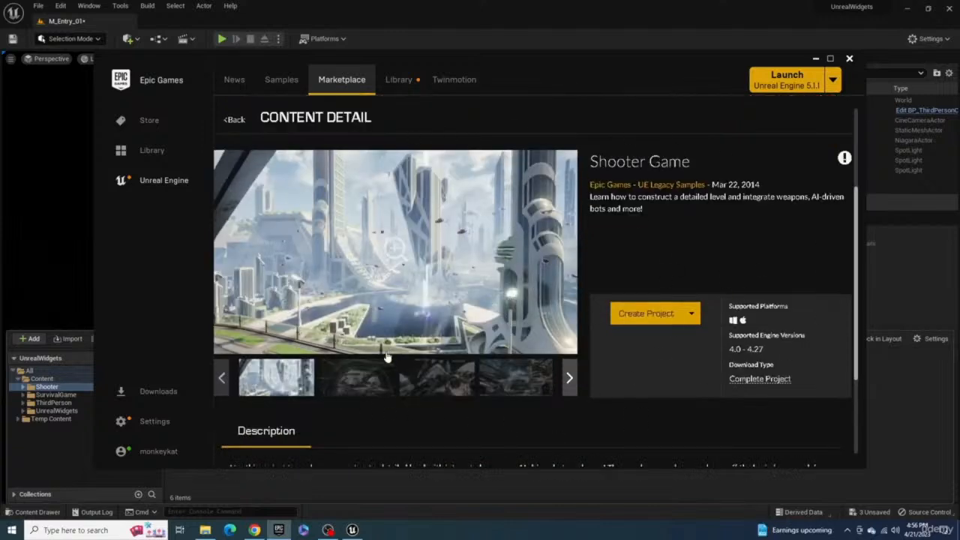
pyautogui.click(358, 379)
pyautogui.click(433, 384)
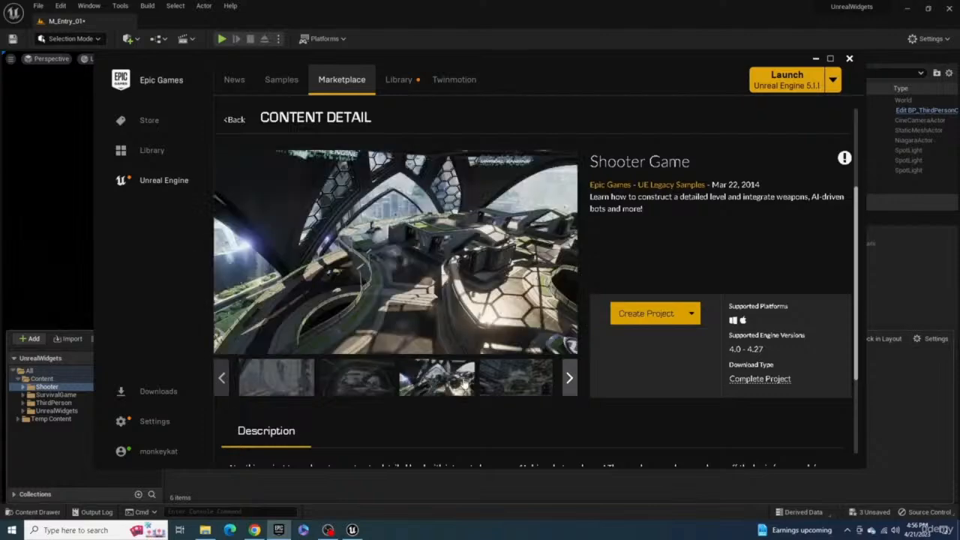
# View the remaining preview images on the Shooter Game content detail page.
pyautogui.click(492, 386)
pyautogui.click(563, 386)
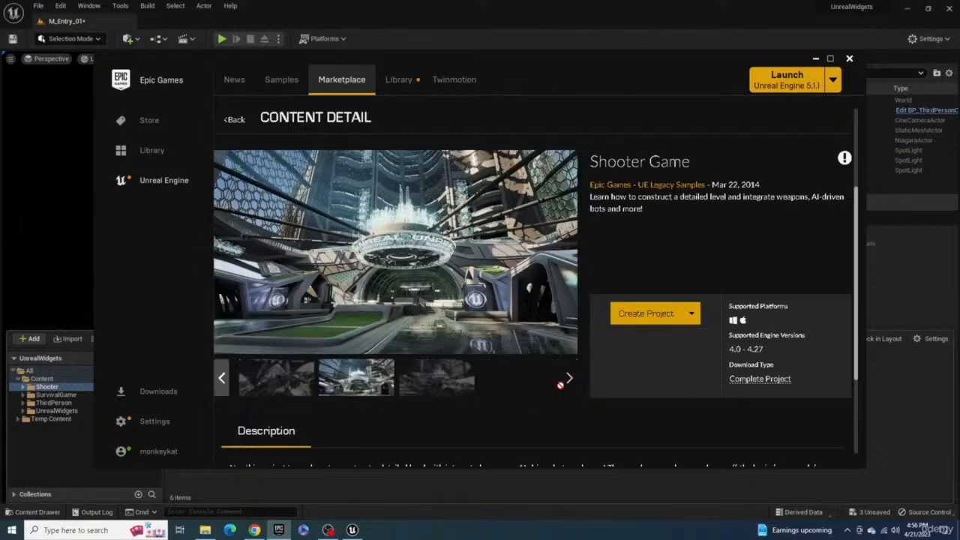
pyautogui.click(426, 386)
# Return to the Unreal Editor, browse to the Widgets folder inside UnrealWidgets and open WidgetReference_01.
pyautogui.click(54, 411)
pyautogui.click(53, 410)
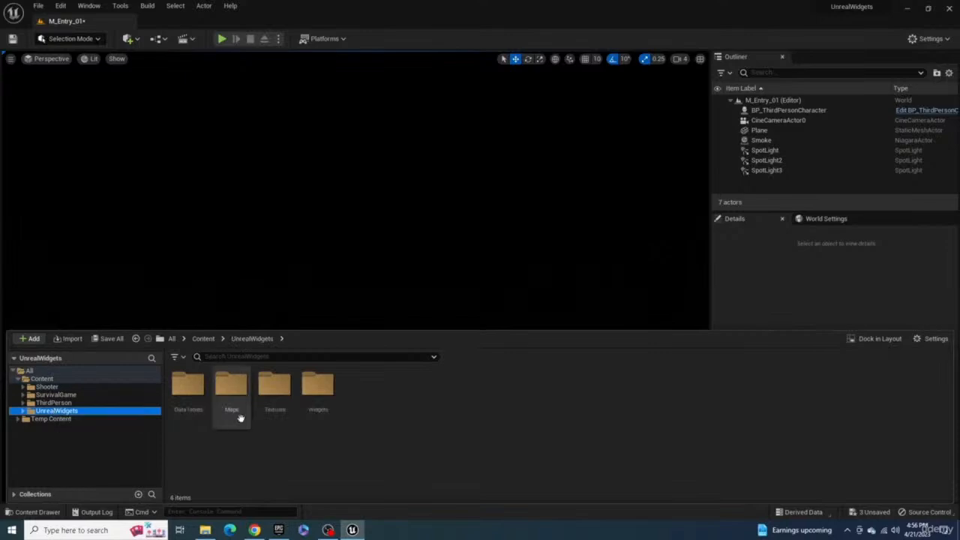
pyautogui.doubleClick(317, 386)
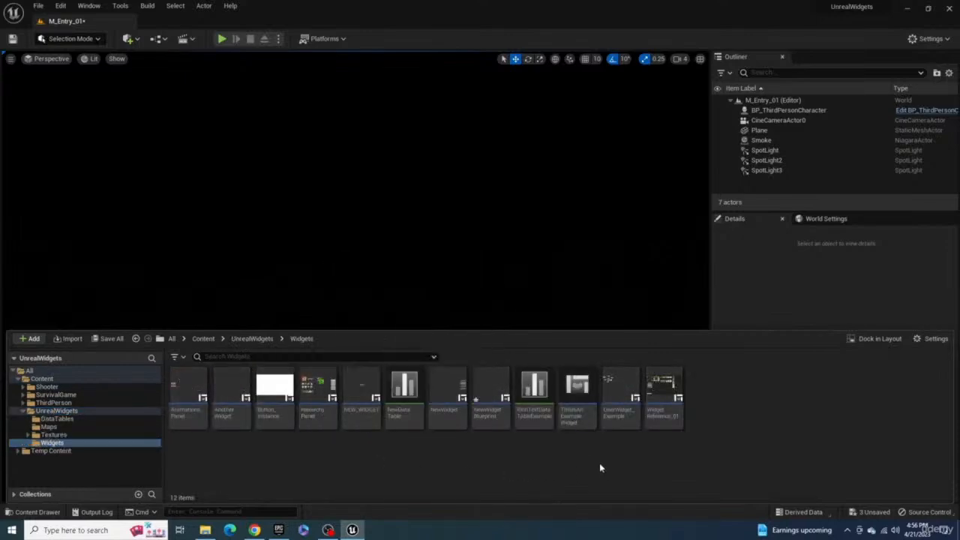
pyautogui.doubleClick(663, 391)
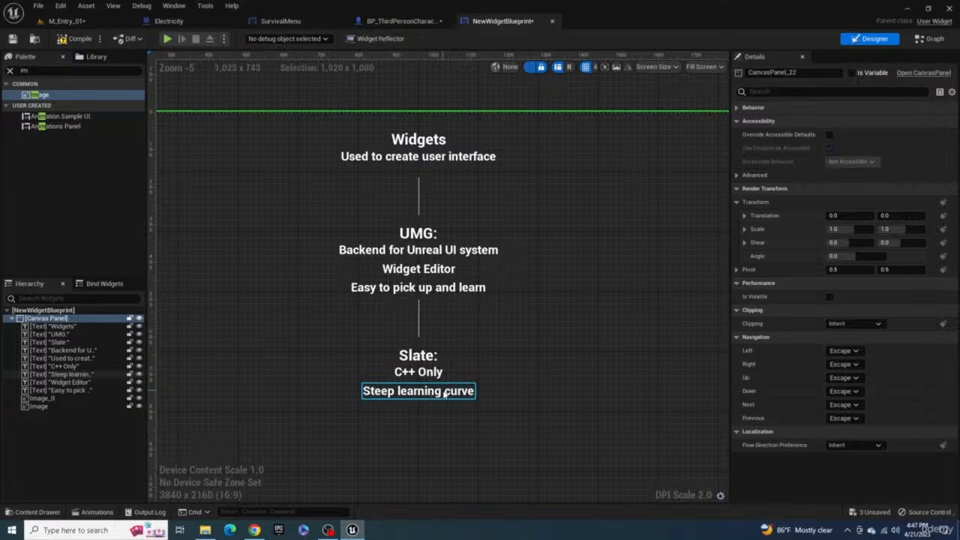
# Expand the Common and Input categories of the NewWidget palette and look through their widget types.
pyautogui.click(424, 373)
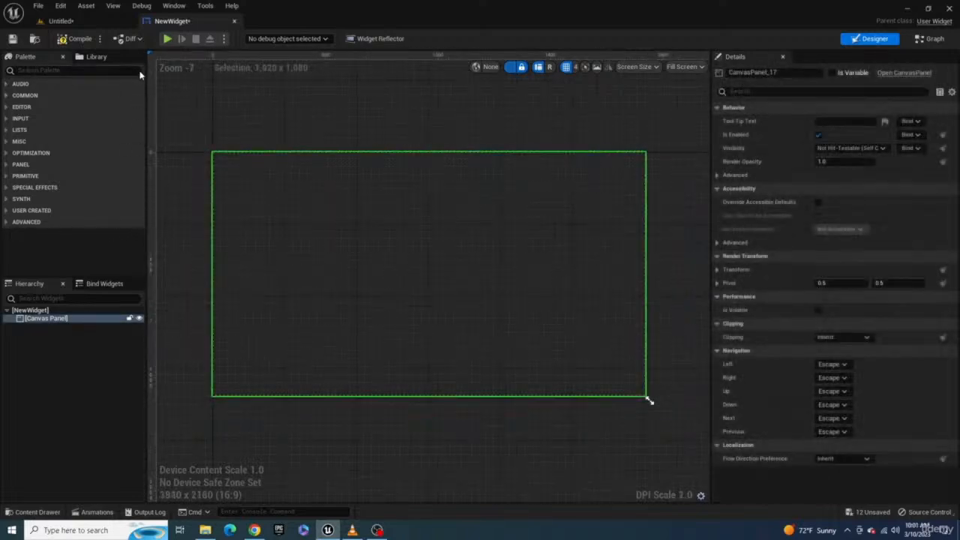
pyautogui.click(5, 96)
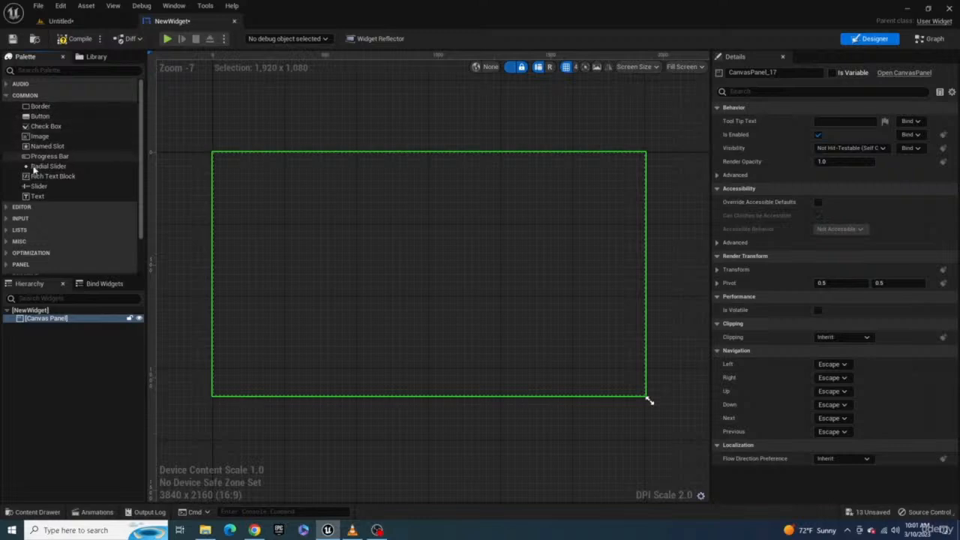
pyautogui.click(21, 218)
pyautogui.scroll(-2, 38, 174)
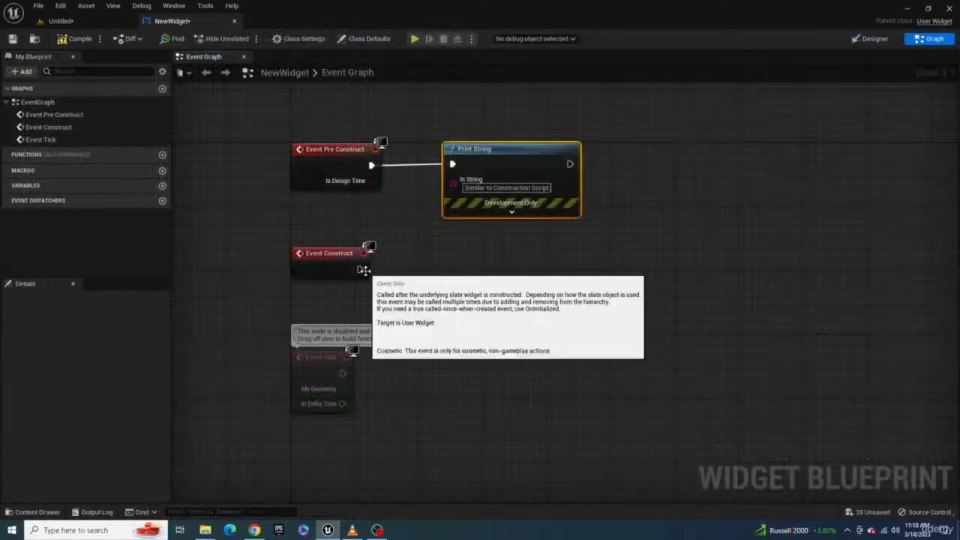
# Connect a Print String node reading "Similar to Begin Play" to Event Construct and align it beside the event.
pyautogui.moveTo(359, 269); pyautogui.dragTo(381, 272)
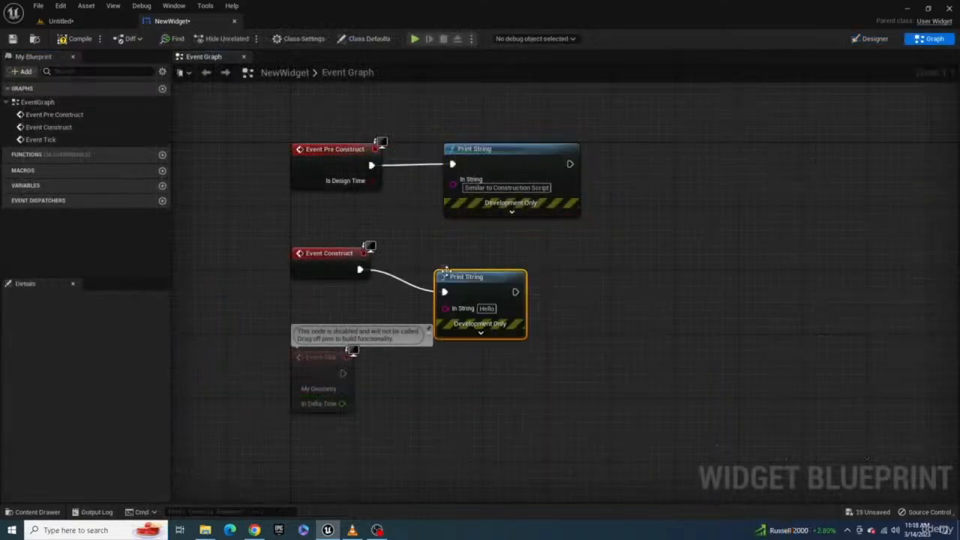
pyautogui.moveTo(446, 270); pyautogui.dragTo(477, 262)
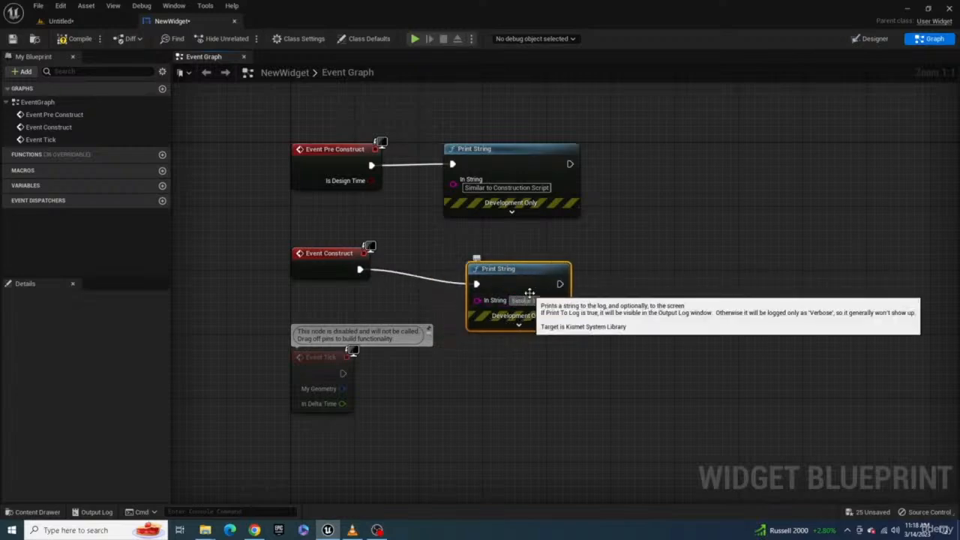
pyautogui.moveTo(529, 292); pyautogui.dragTo(505, 275)
# Add an Event On Initialized node, connect a Print String node to it and enter its In String text.
pyautogui.rightClick(647, 249)
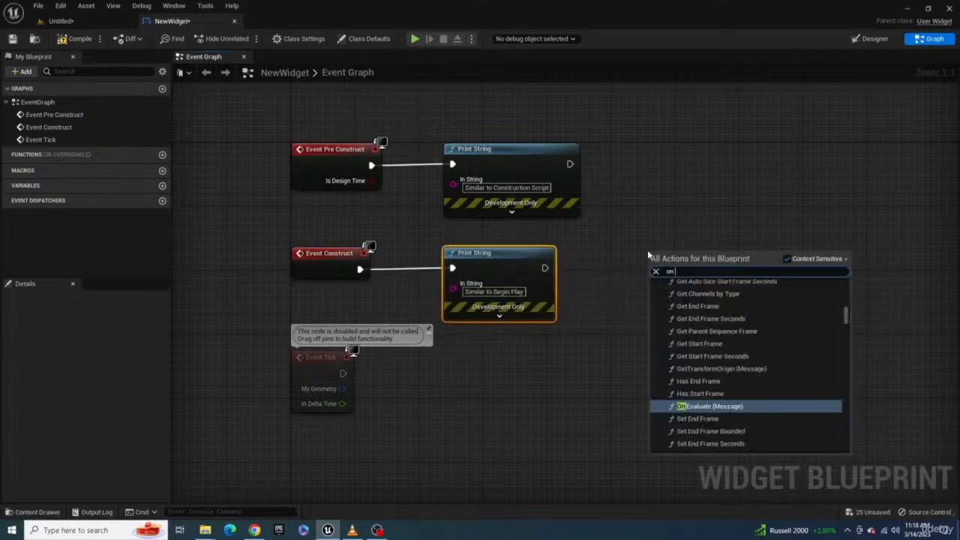
pyautogui.write('on init')
pyautogui.press('Return')
pyautogui.moveTo(720, 269); pyautogui.dragTo(803, 275)
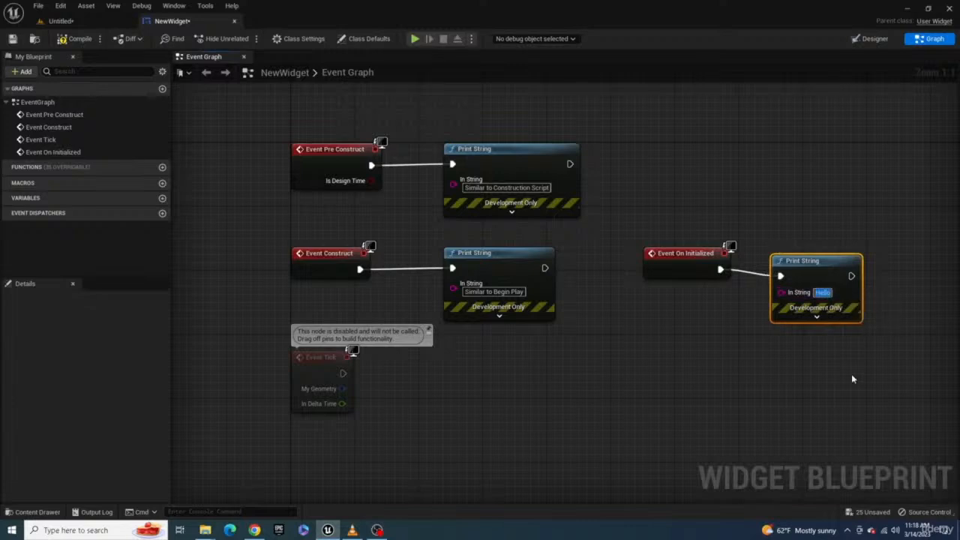
pyautogui.write('time')
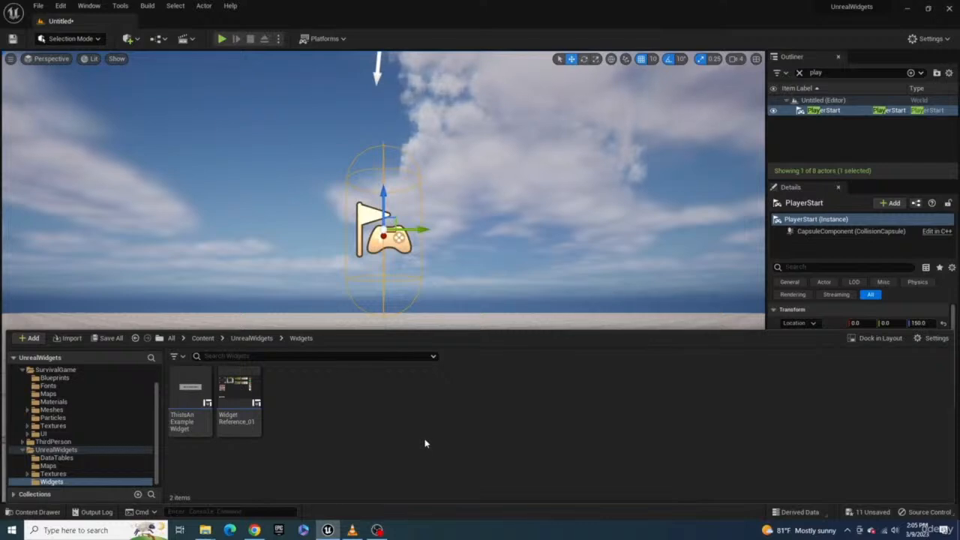
# Create a Widget Blueprint named NewWidget in the Widgets folder with User Widget as its root class.
pyautogui.rightClick(375, 404)
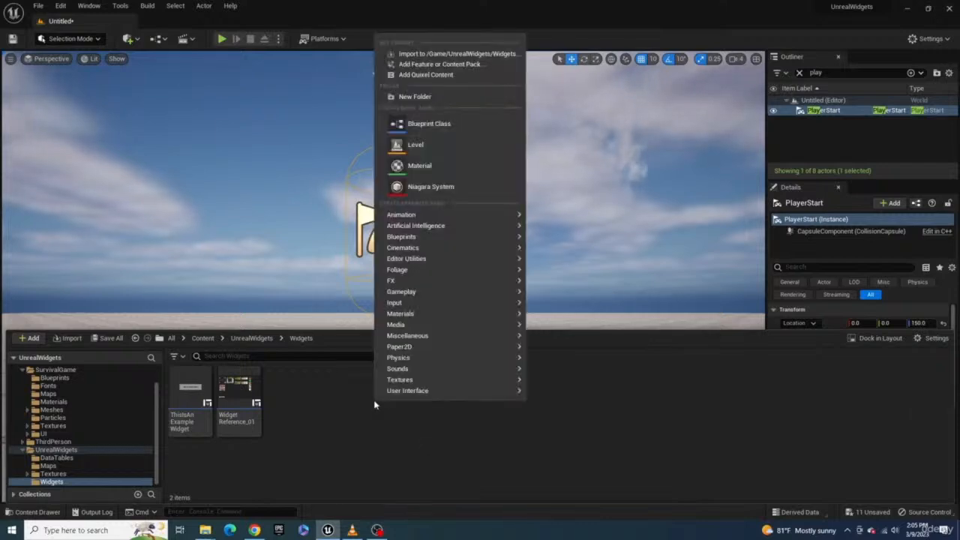
pyautogui.moveTo(431, 398)
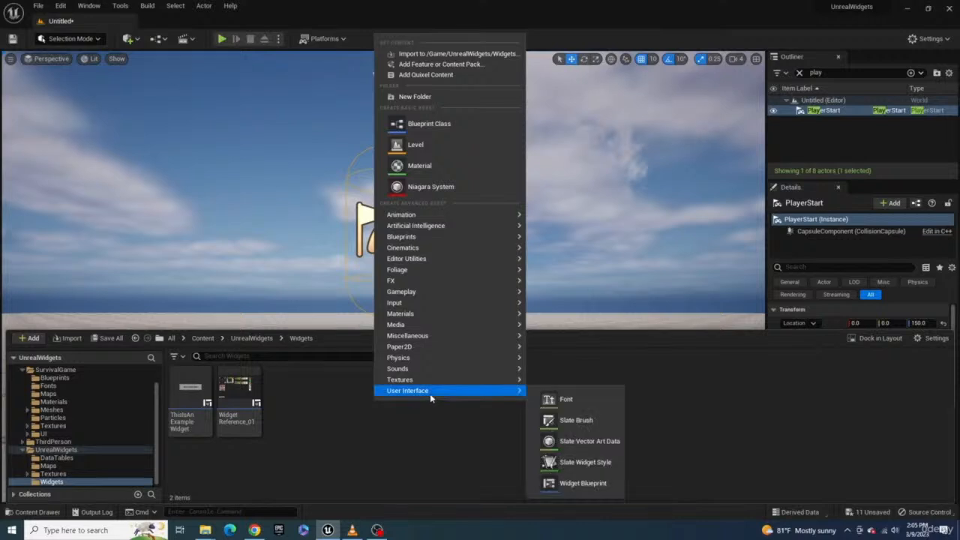
pyautogui.click(582, 482)
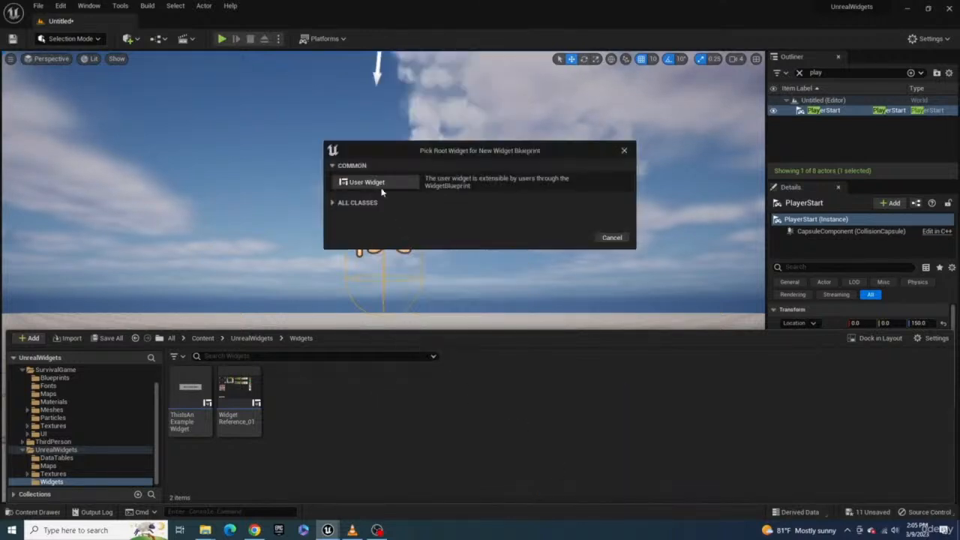
pyautogui.click(367, 182)
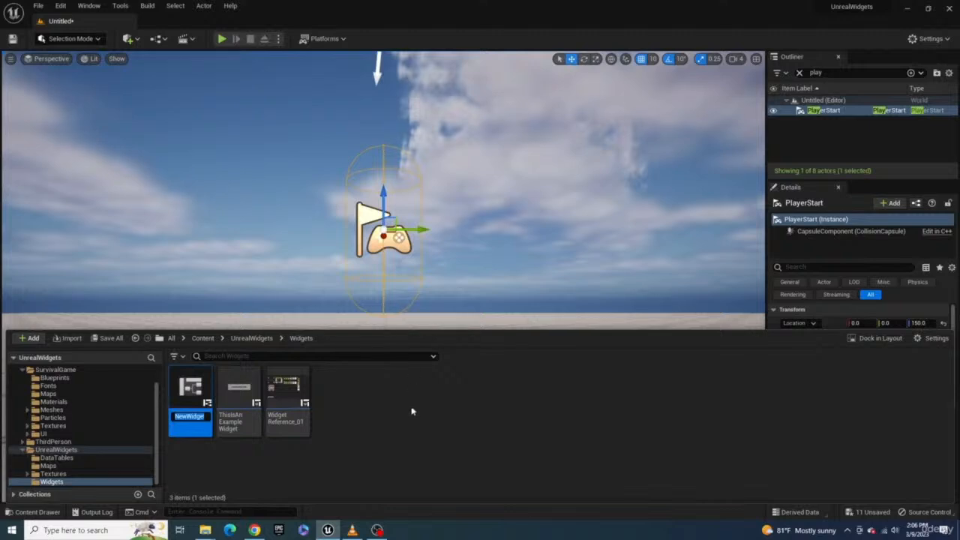
pyautogui.press('Return')
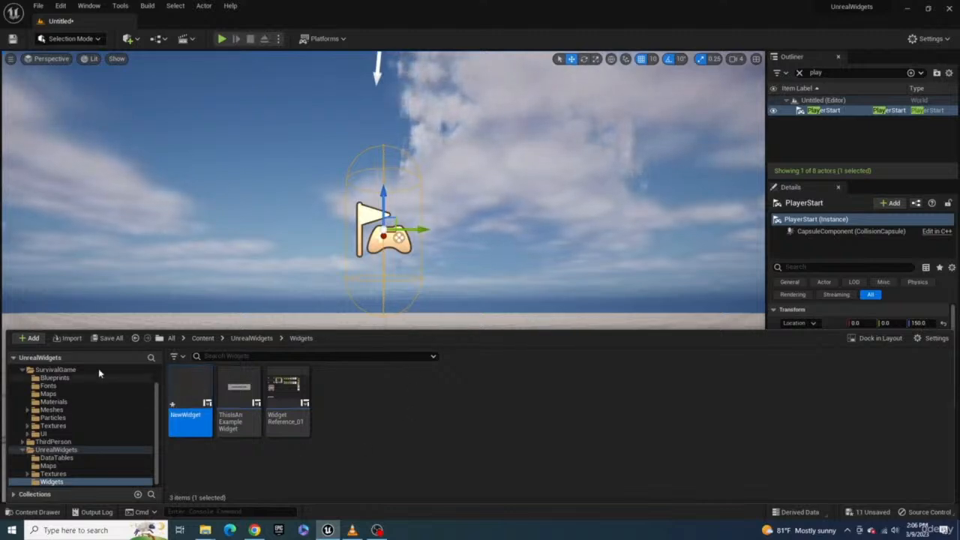
# Create a second Widget Blueprint based on User Widget in the Widgets folder and name it AnotherWidget.
pyautogui.click(29, 338)
pyautogui.moveTo(169, 513)
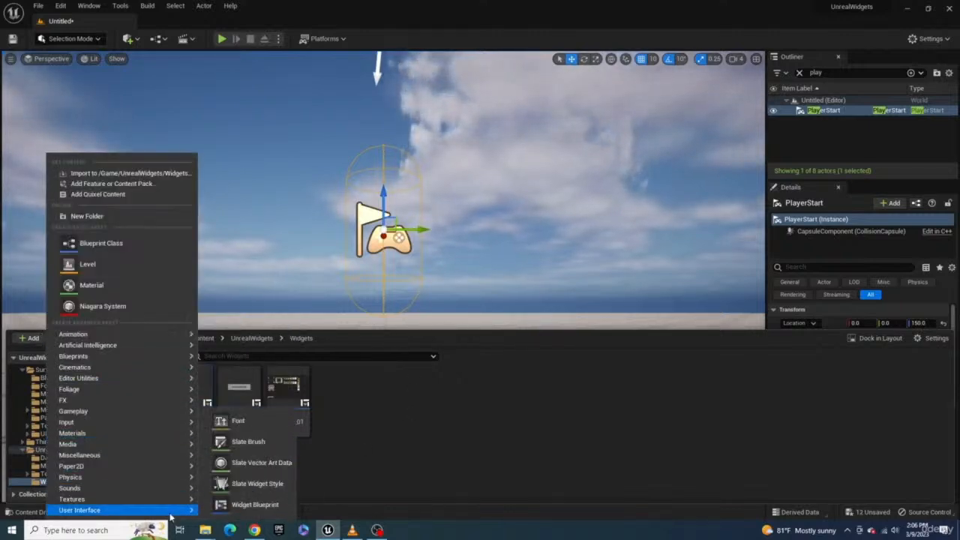
pyautogui.click(255, 509)
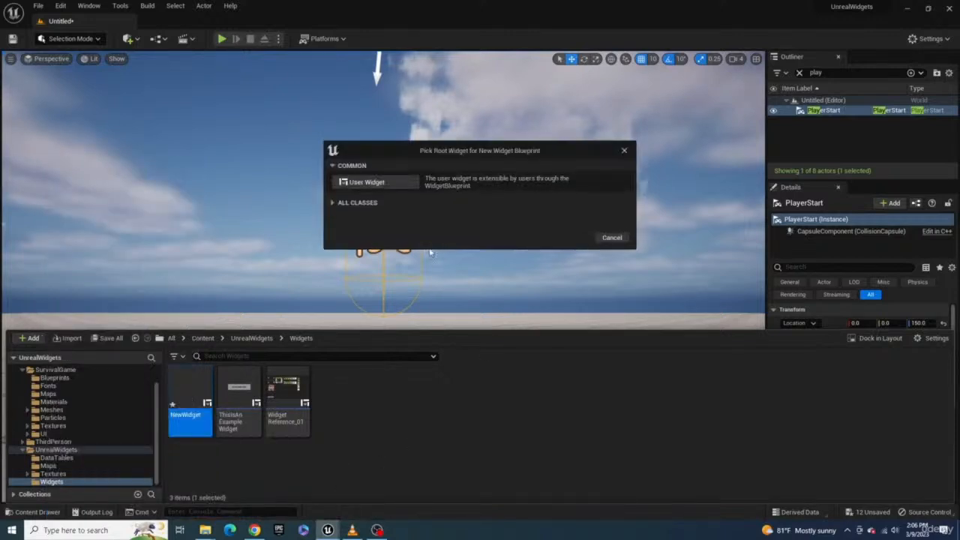
pyautogui.click(396, 184)
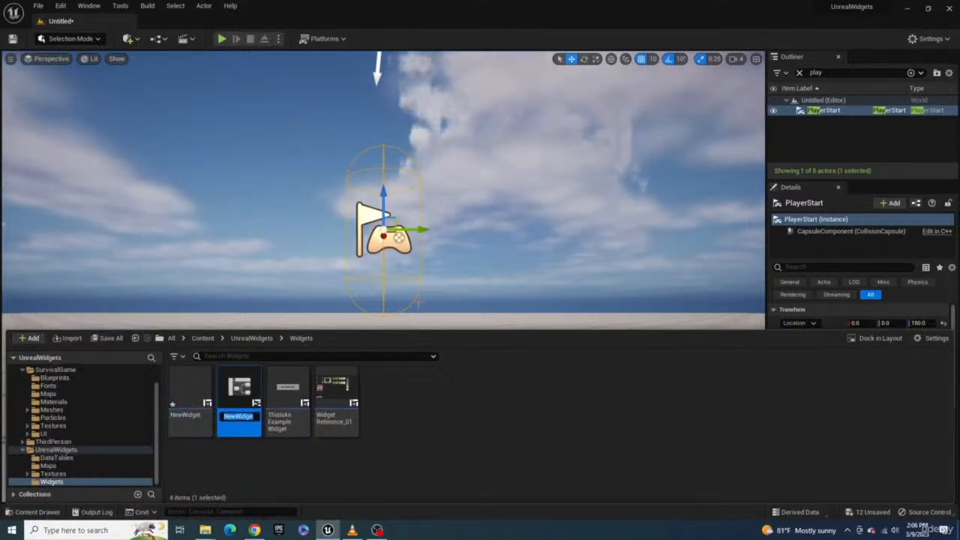
pyautogui.write('A')
pyautogui.write('notherWidget')
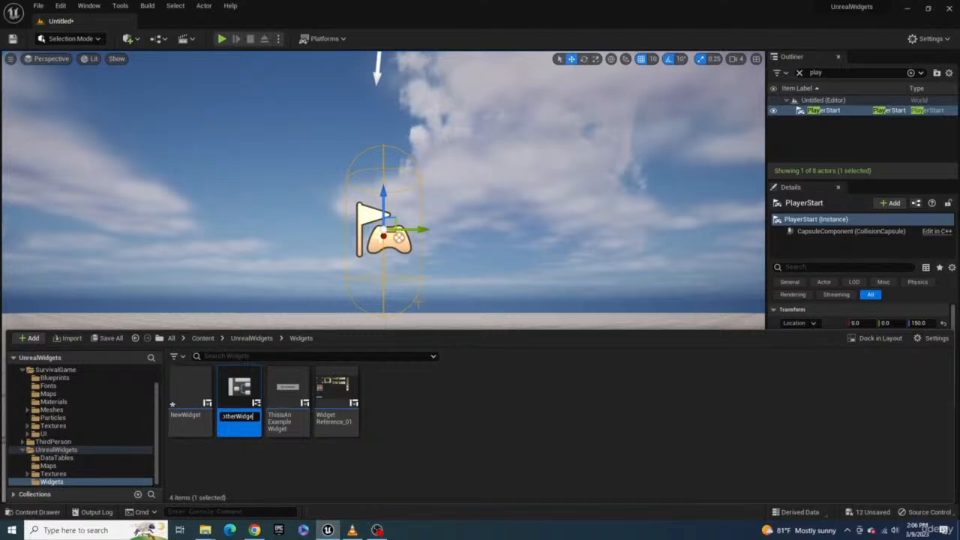
pyautogui.press('Return')
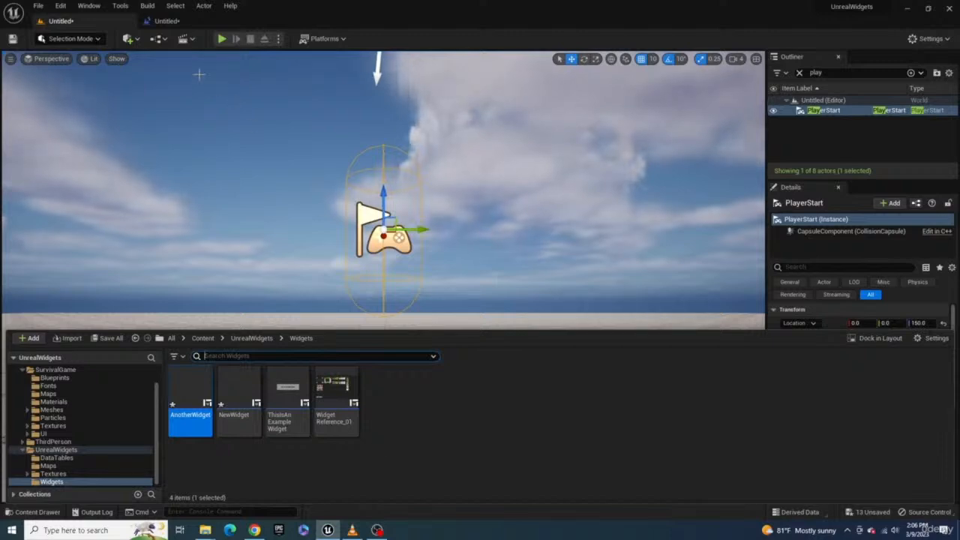
# Open the Level Blueprint and connect a Create Widget node to Event BeginPlay with its class set to ThisIsAnExampleWidget.
pyautogui.click(158, 39)
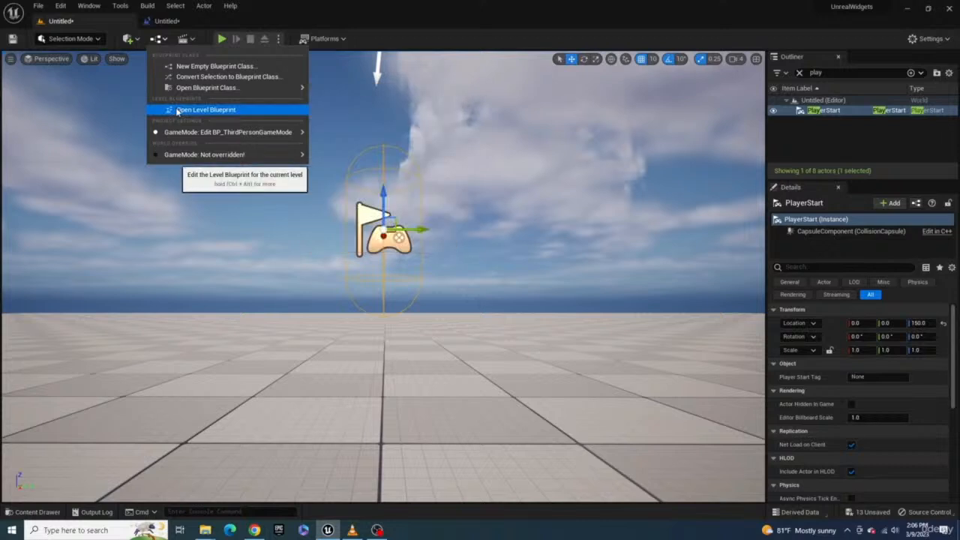
pyautogui.click(203, 110)
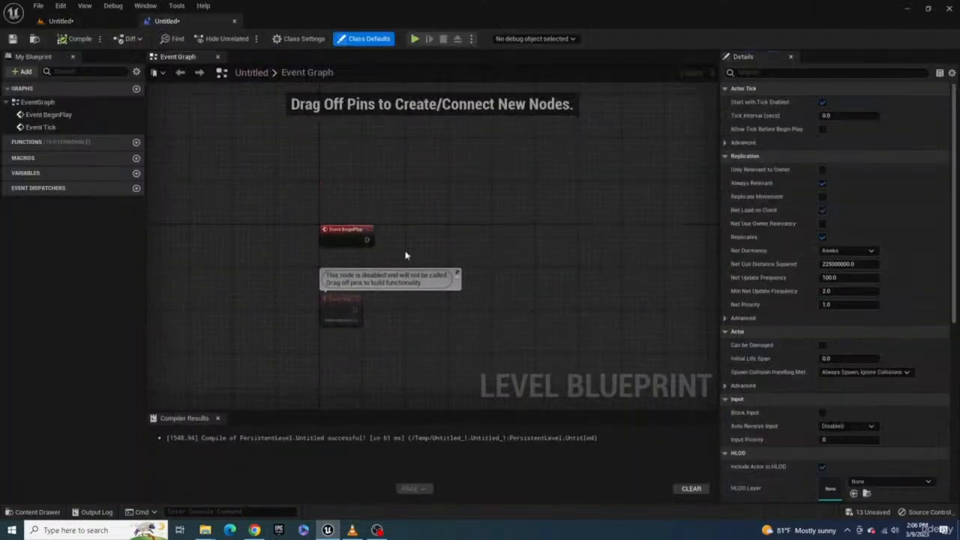
pyautogui.moveTo(347, 235); pyautogui.dragTo(483, 237)
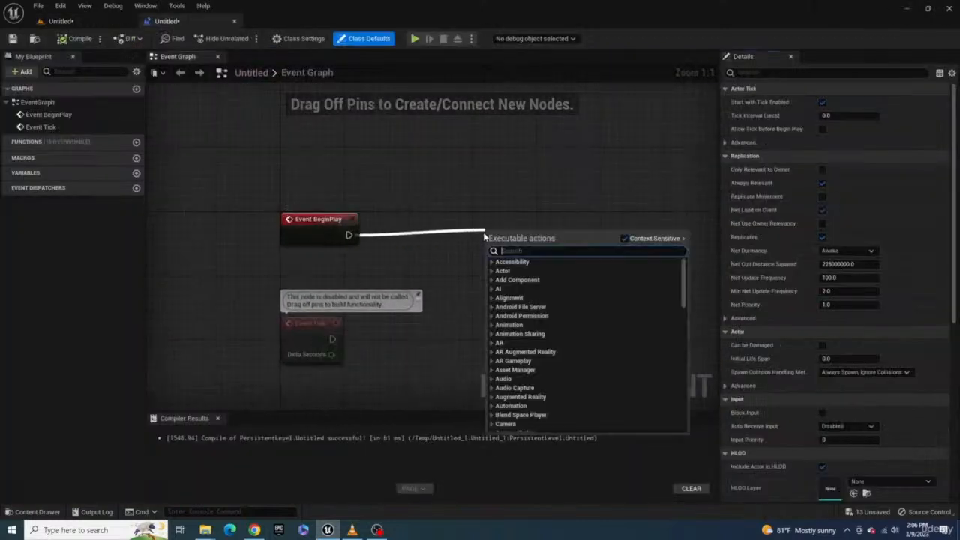
pyautogui.write('create w')
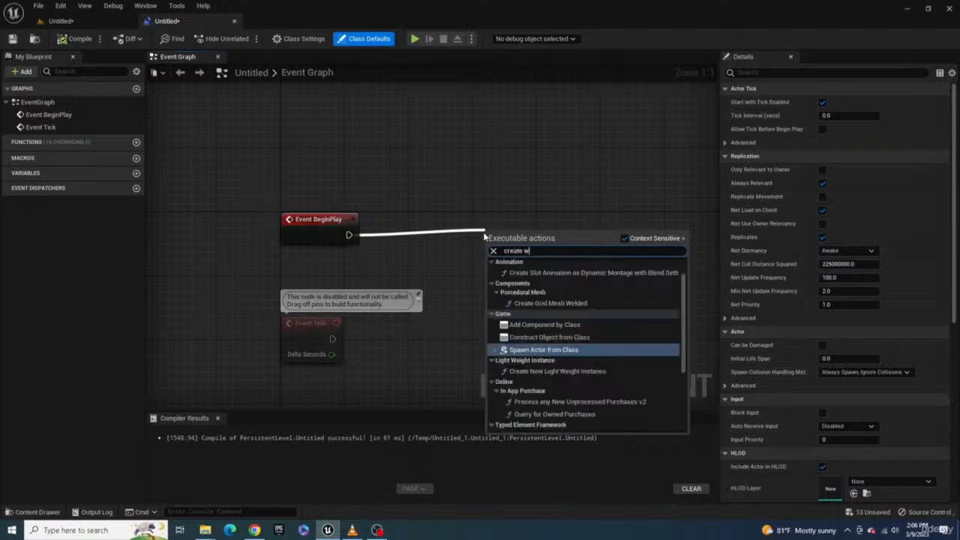
pyautogui.write('idget')
pyautogui.click(523, 272)
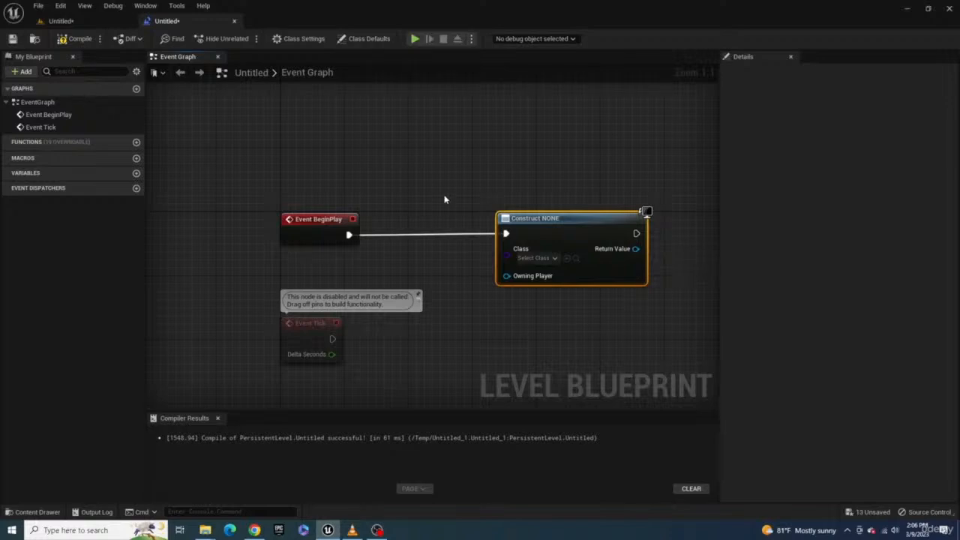
pyautogui.click(544, 258)
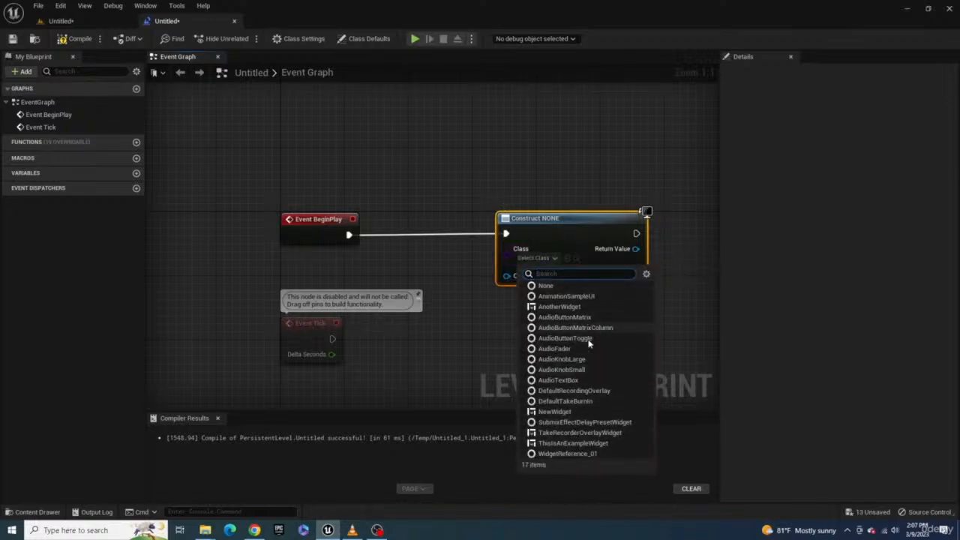
pyautogui.click(584, 444)
# Promote the Create Widget node's Return Value to a variable named ExampleWidget and align its SET node.
pyautogui.moveTo(623, 343); pyautogui.dragTo(390, 339, button='right')
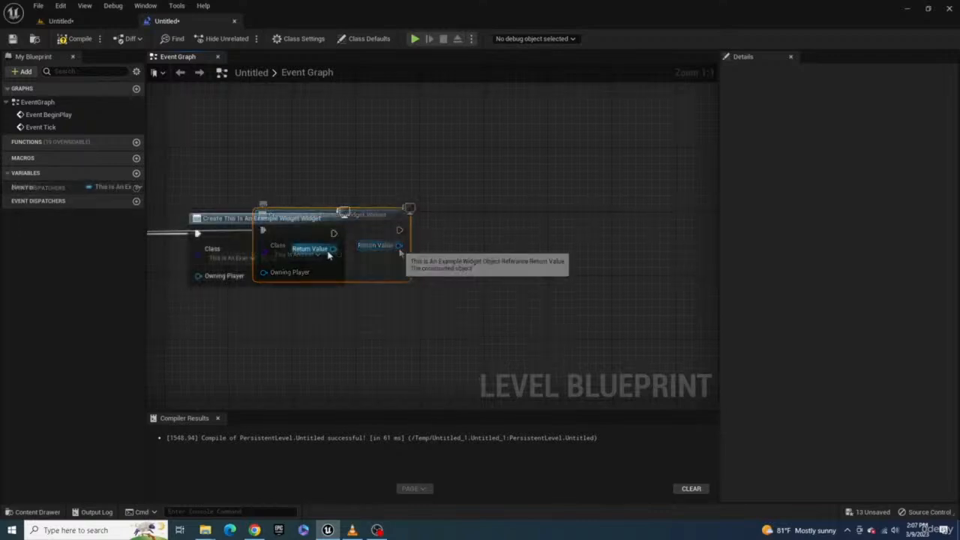
pyautogui.moveTo(333, 248); pyautogui.dragTo(412, 249)
pyautogui.click(460, 294)
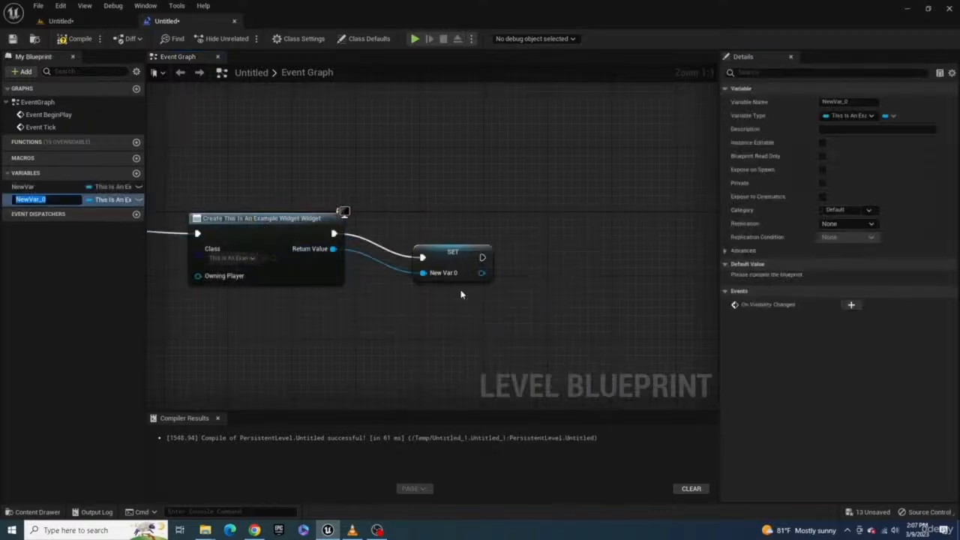
pyautogui.write('ExampleWidget')
pyautogui.press('Return')
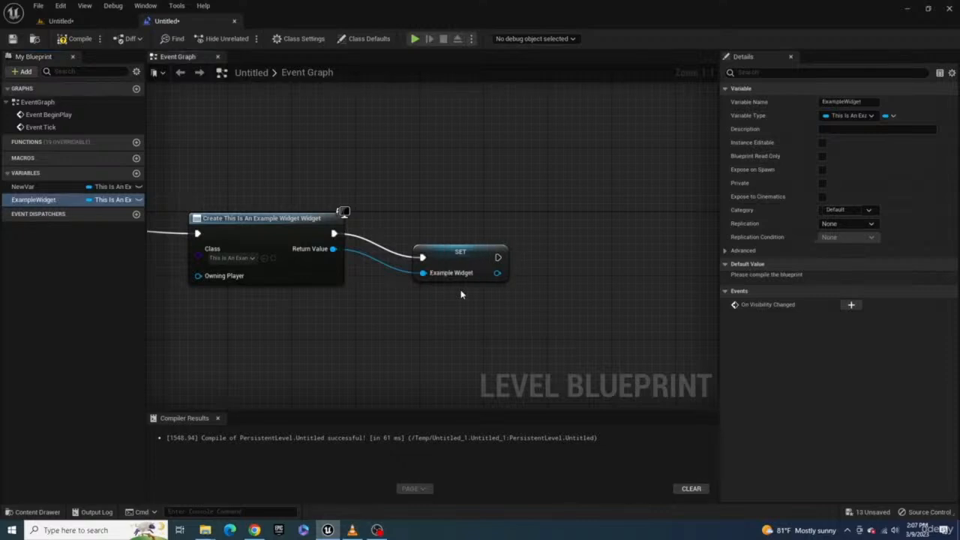
pyautogui.moveTo(458, 261); pyautogui.dragTo(436, 236)
# Add an Add to Viewport node from the output of the ExampleWidget SET node.
pyautogui.moveTo(495, 316); pyautogui.dragTo(433, 346, button='right')
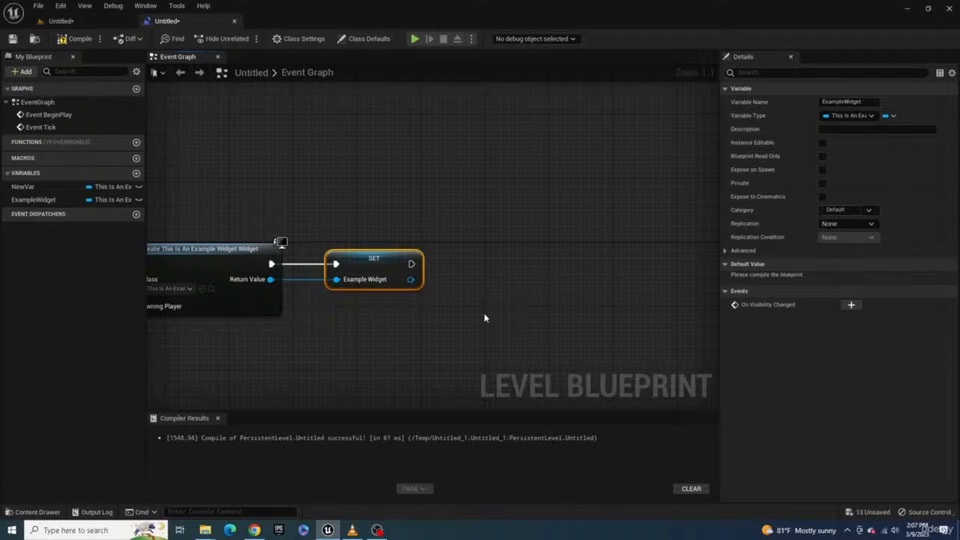
pyautogui.moveTo(410, 279); pyautogui.dragTo(480, 288)
pyautogui.write('a')
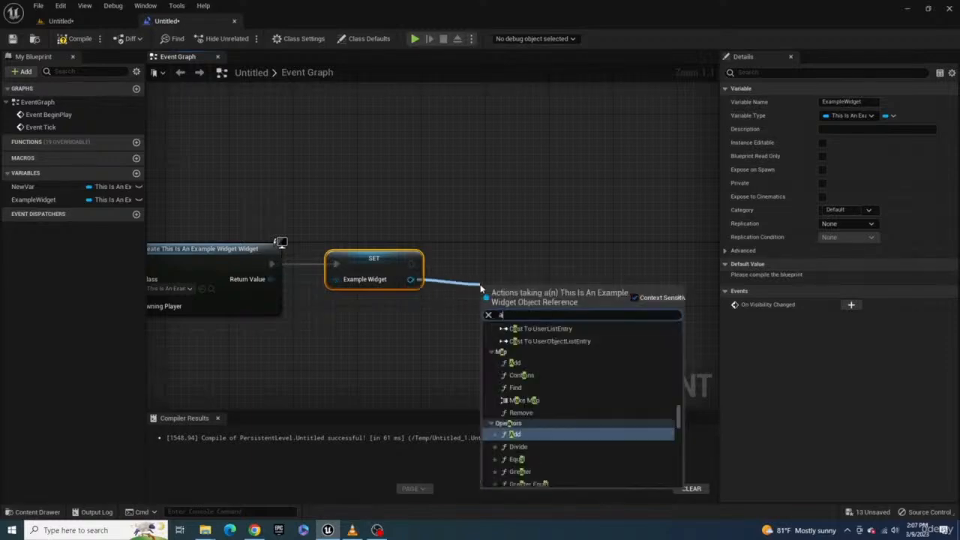
pyautogui.write('dd to viewp')
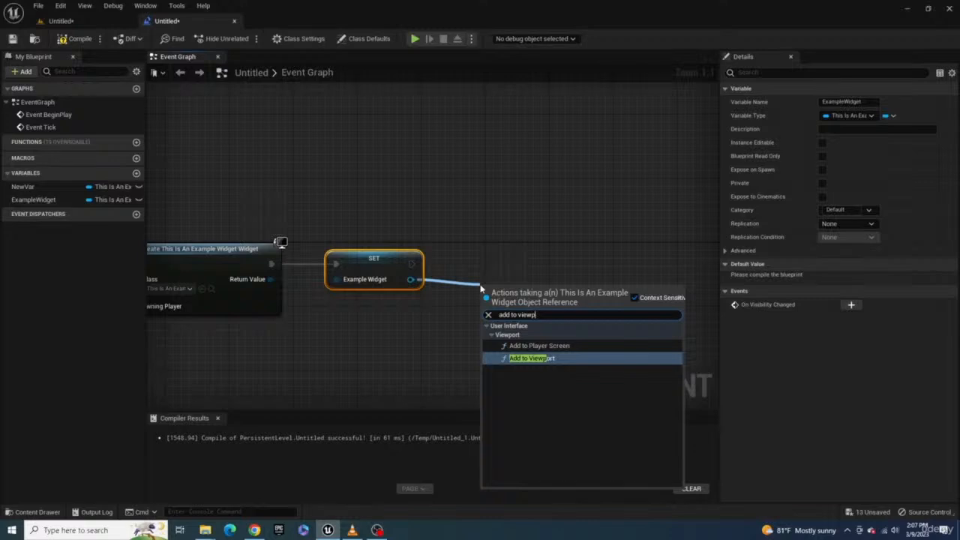
pyautogui.write('ort')
pyautogui.click(525, 358)
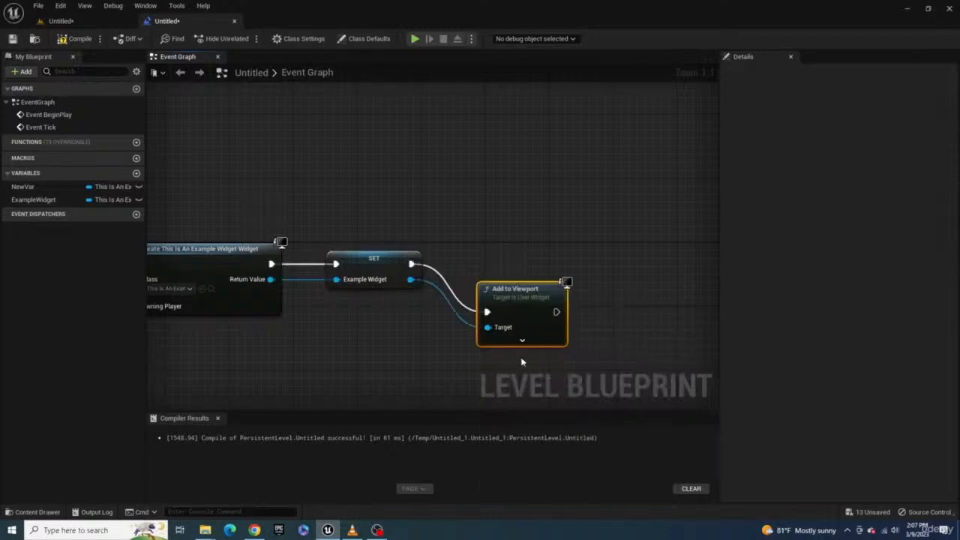
# Align the Add to Viewport node with the SET node and play-test the level briefly to check the example widget.
pyautogui.moveTo(518, 290); pyautogui.dragTo(500, 241)
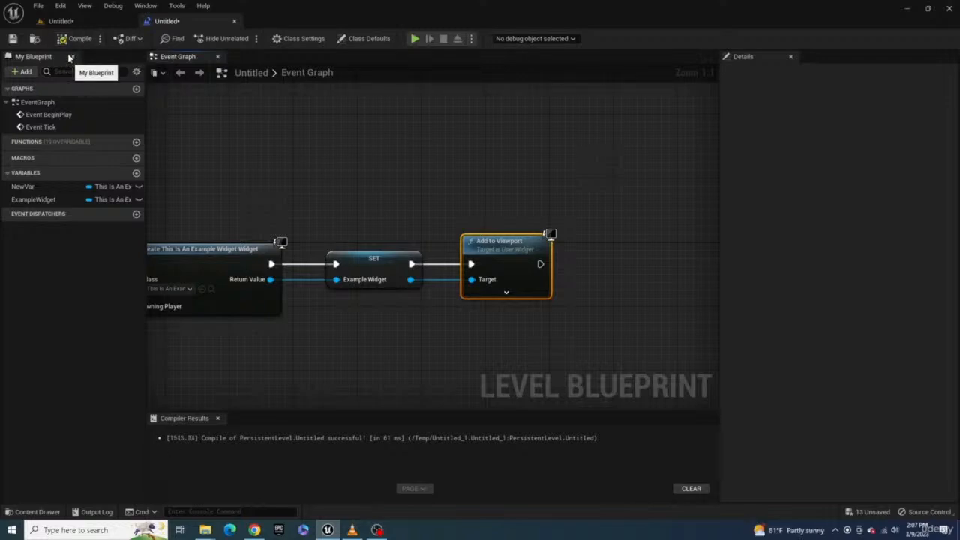
pyautogui.click(61, 21)
pyautogui.click(222, 38)
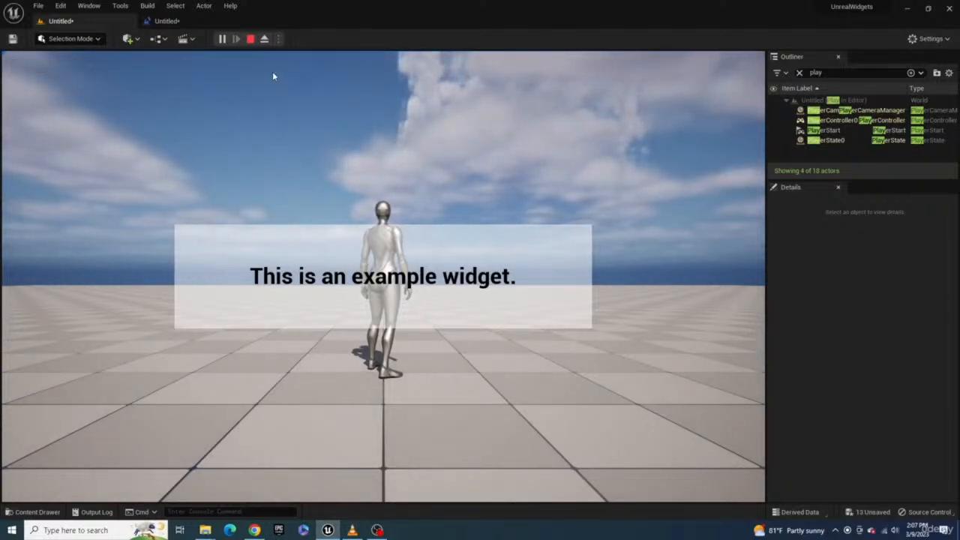
pyautogui.click(251, 39)
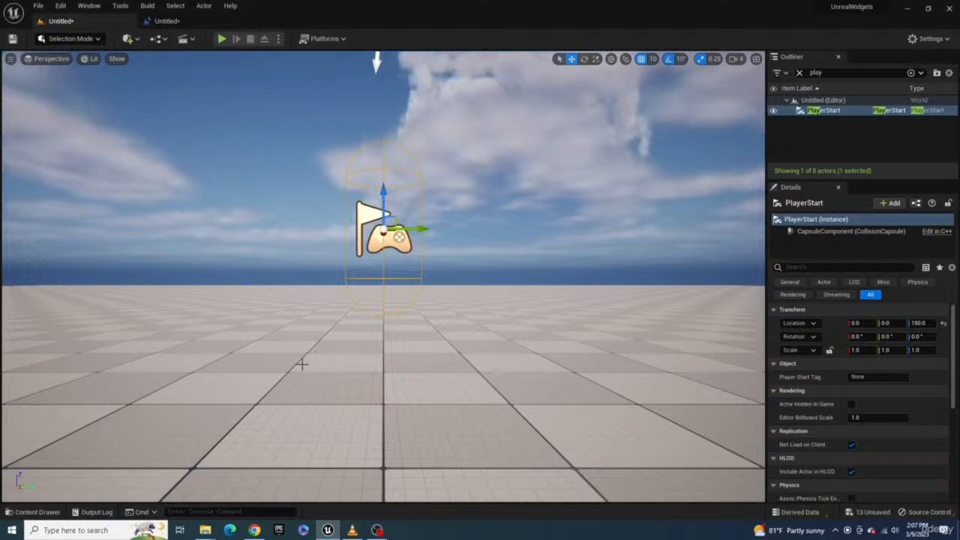
# Open the Level Blueprint's class defaults and set Auto Receive Input to Player 0.
pyautogui.click(157, 38)
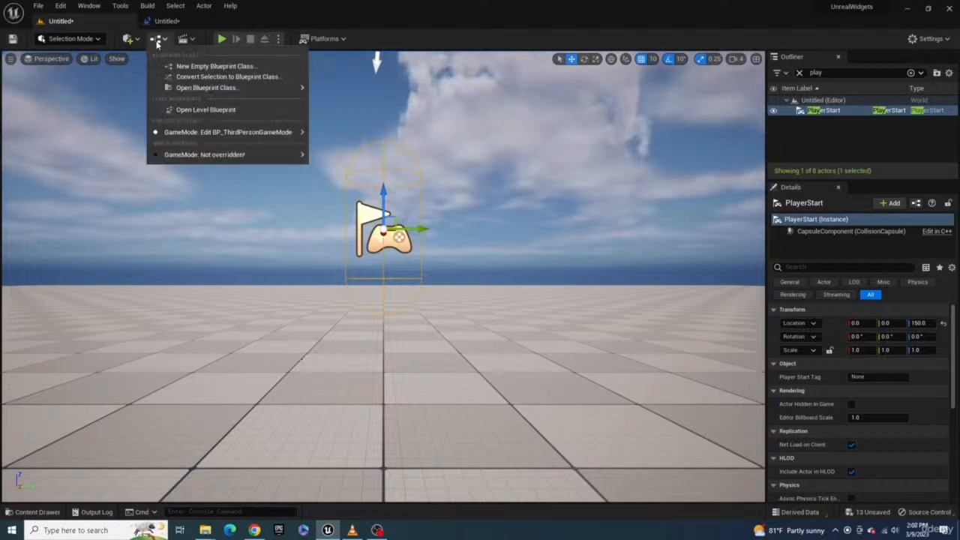
pyautogui.click(174, 109)
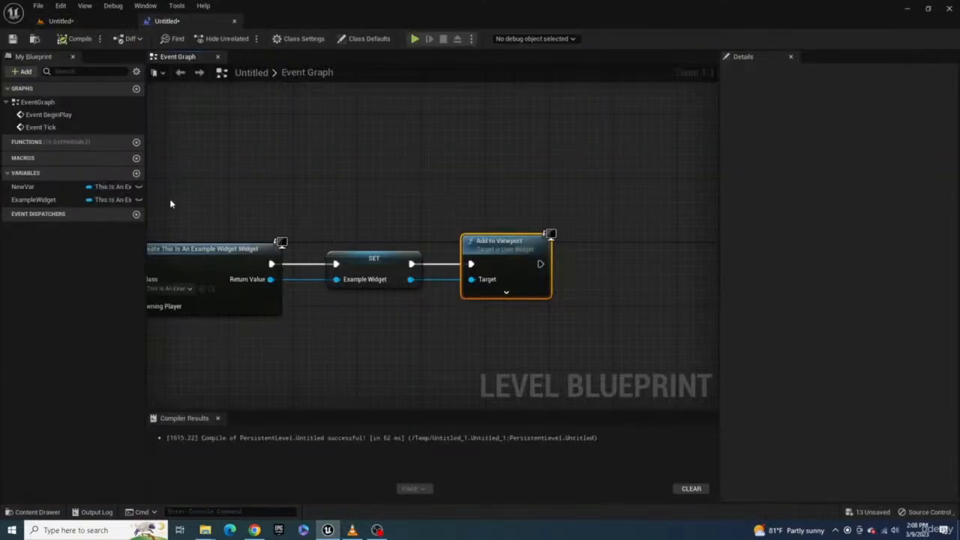
pyautogui.click(375, 42)
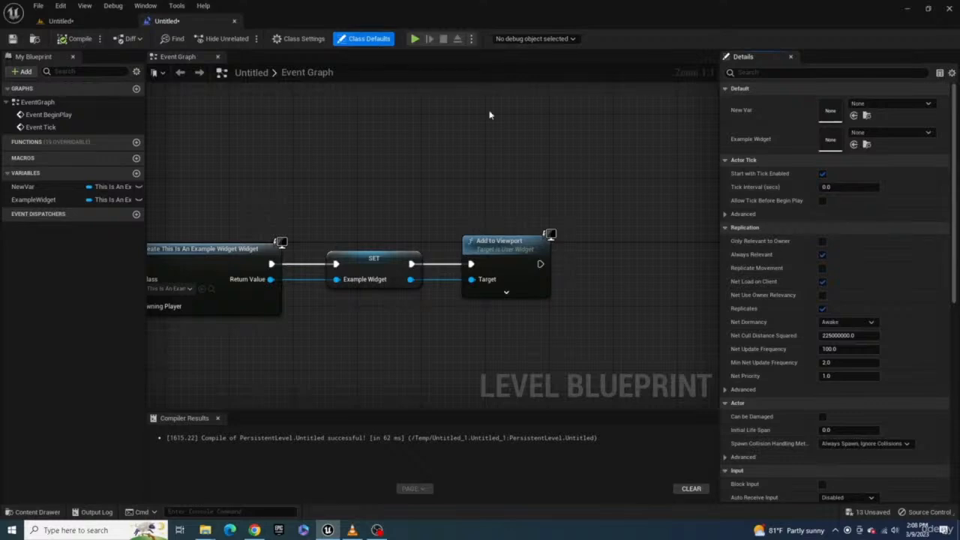
pyautogui.scroll(-3, 773, 449)
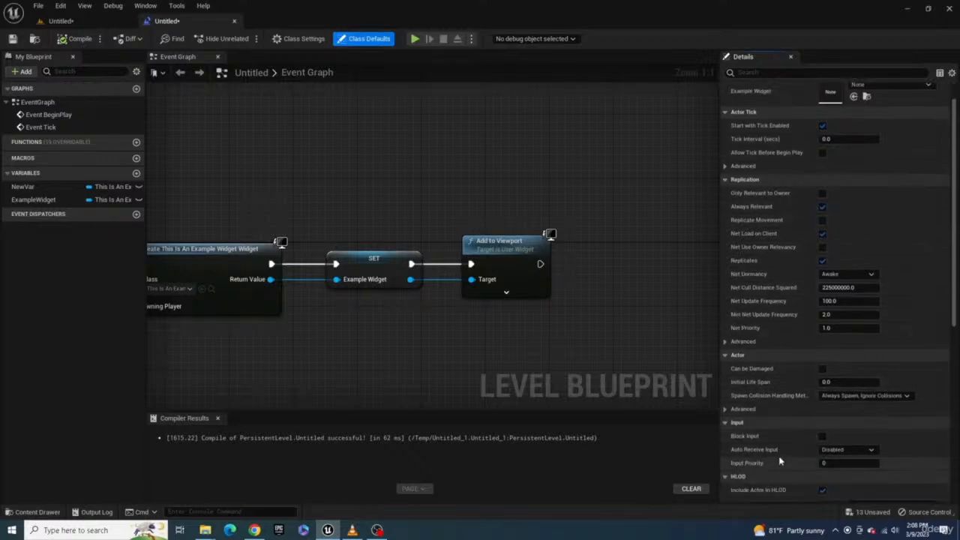
pyautogui.click(839, 449)
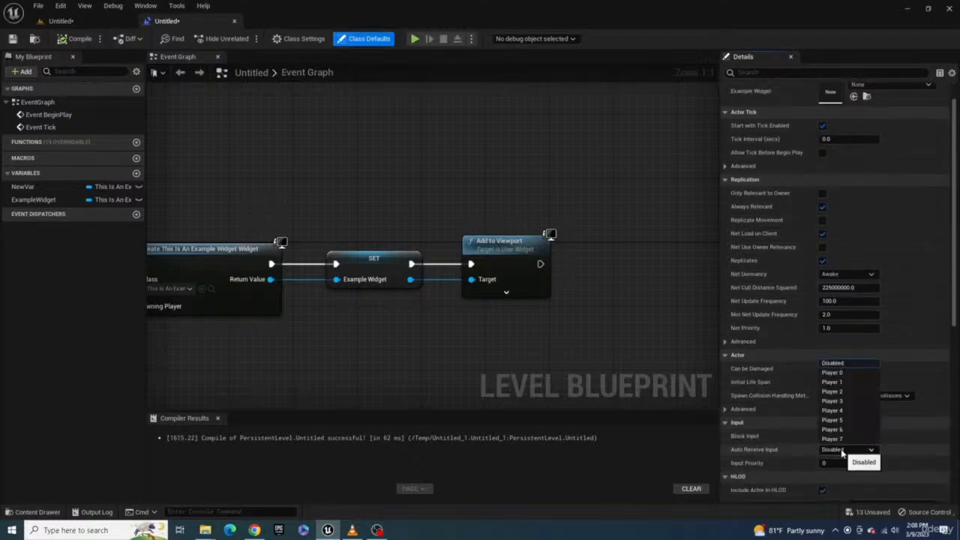
pyautogui.click(841, 371)
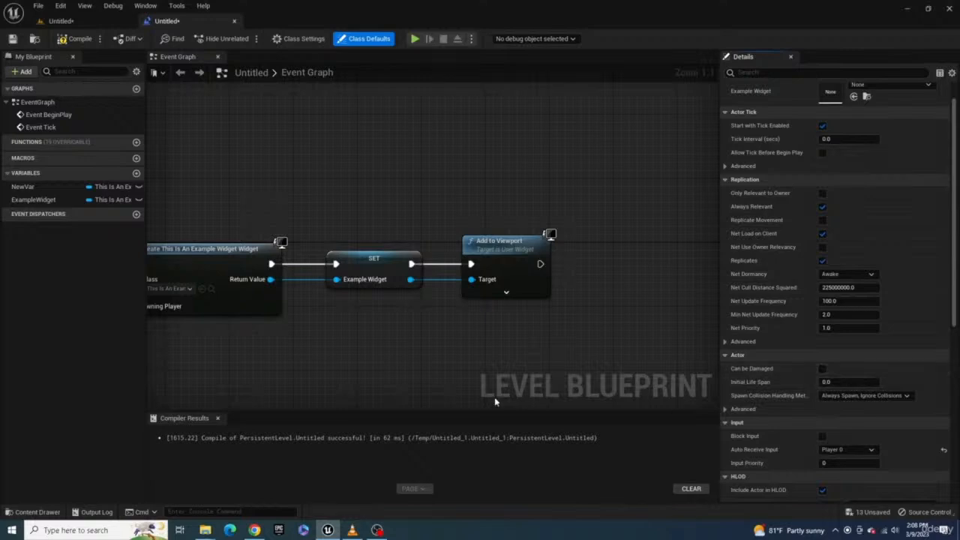
# Add an R keyboard input event in the empty graph area below the SET node.
pyautogui.moveTo(494, 397); pyautogui.dragTo(392, 245, button='right')
pyautogui.rightClick(392, 245)
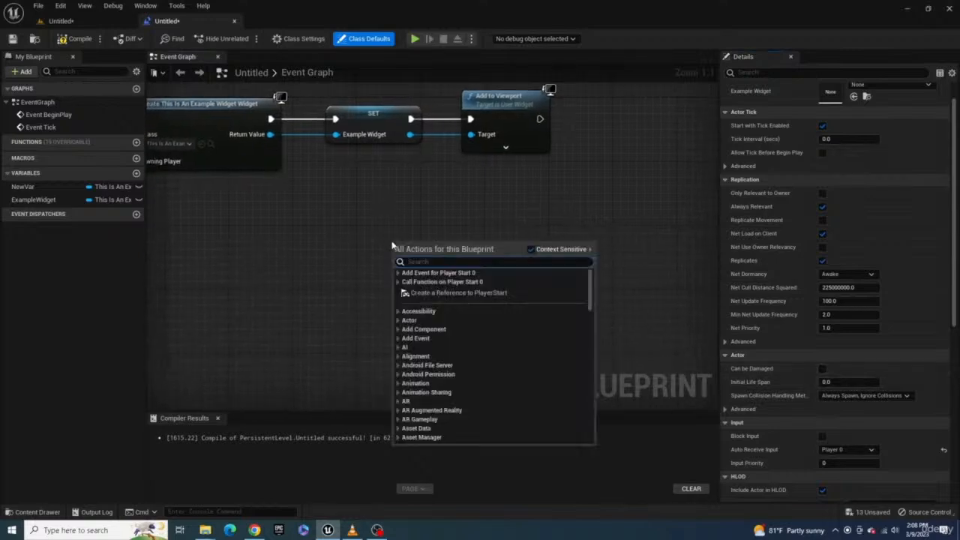
pyautogui.write('r input')
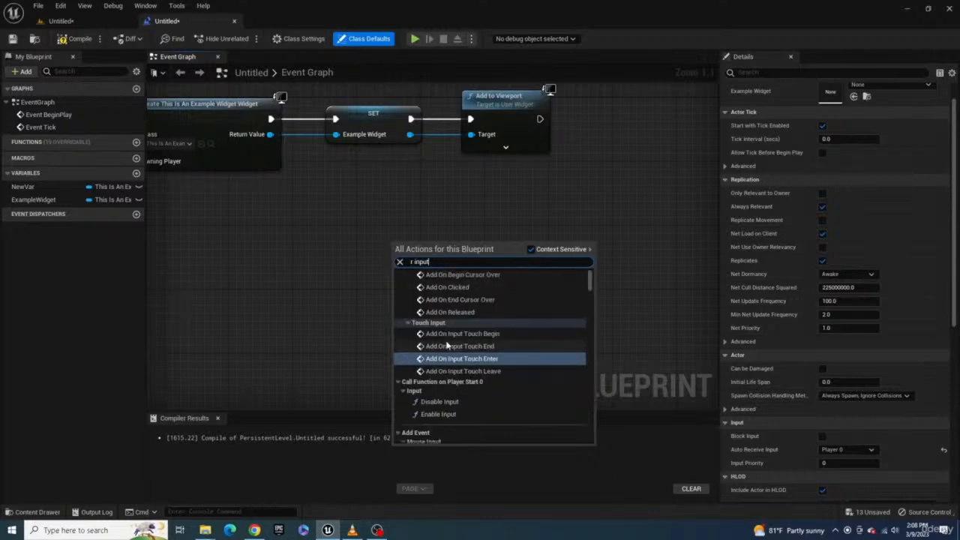
pyautogui.scroll(-10, 459, 348)
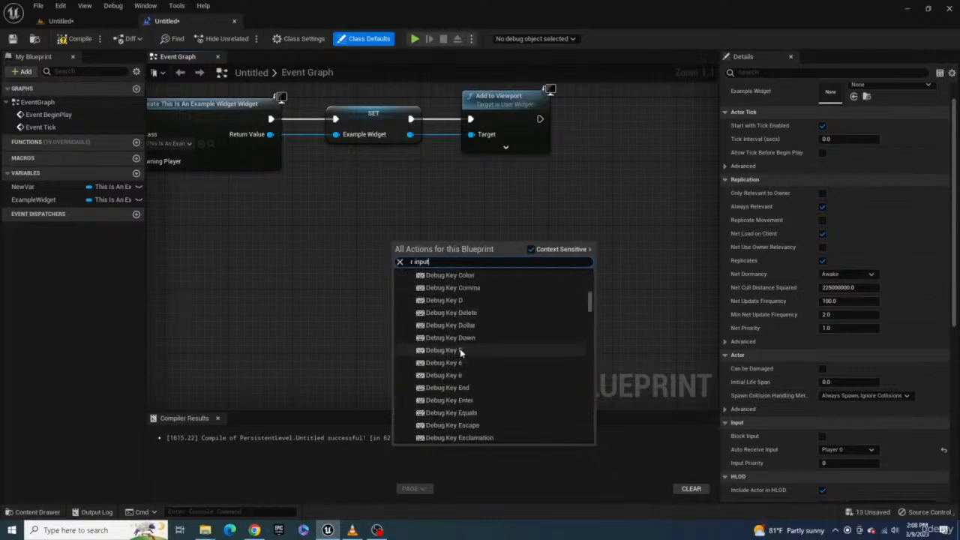
pyautogui.scroll(-15, 459, 348)
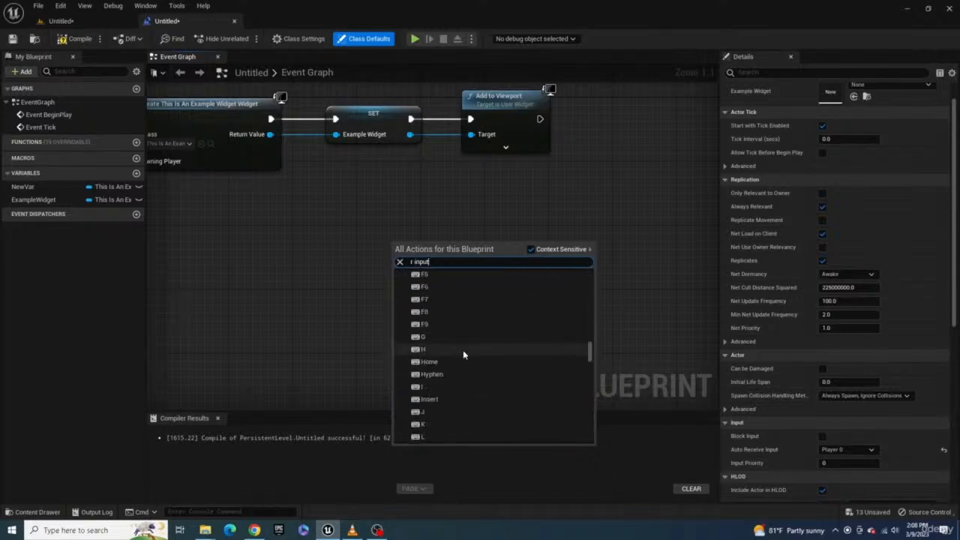
pyautogui.scroll(-3, 465, 359)
pyautogui.scroll(1, 450, 330)
pyautogui.click(439, 310)
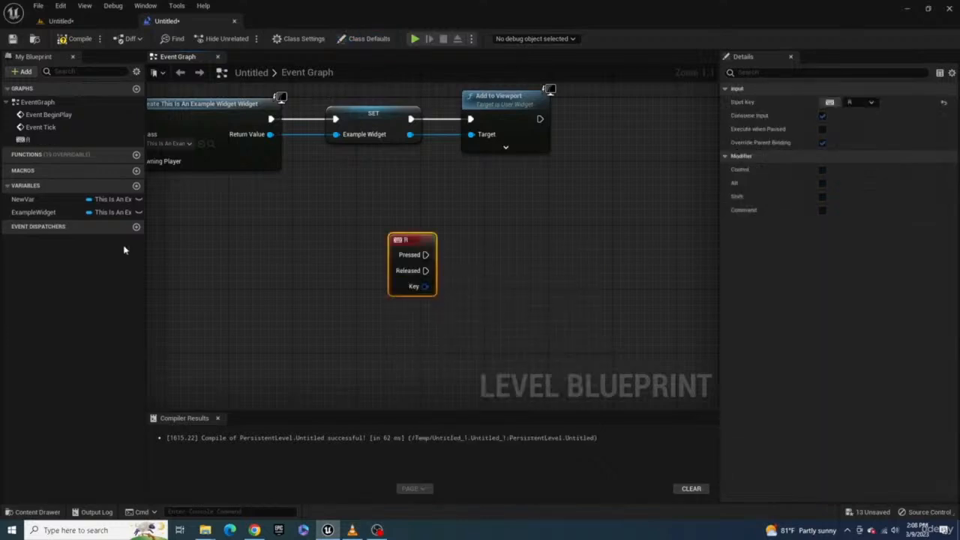
# Place an ExampleWidget getter below the R event and add a Remove from Parent node targeting it.
pyautogui.moveTo(34, 212); pyautogui.dragTo(410, 321)
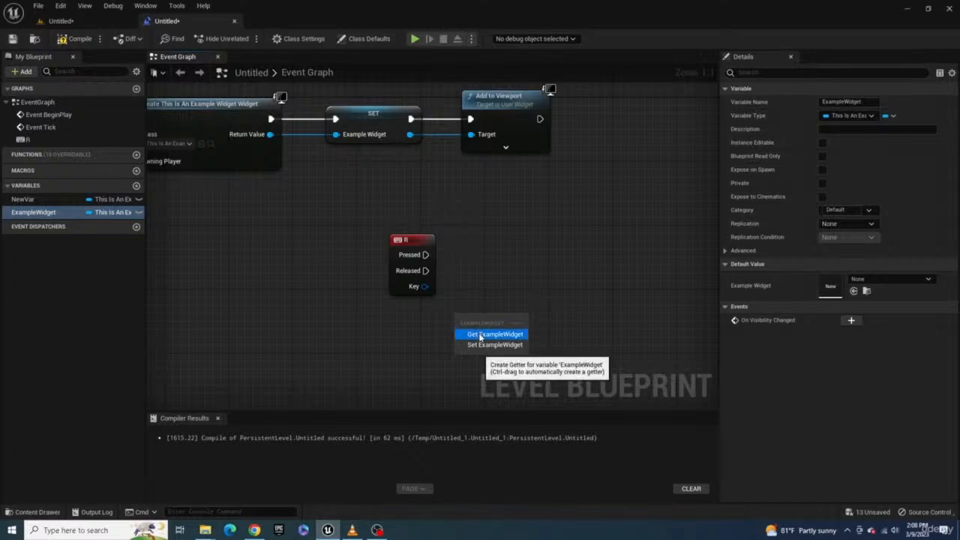
pyautogui.click(479, 334)
pyautogui.moveTo(512, 315); pyautogui.dragTo(576, 260)
pyautogui.write('remove ')
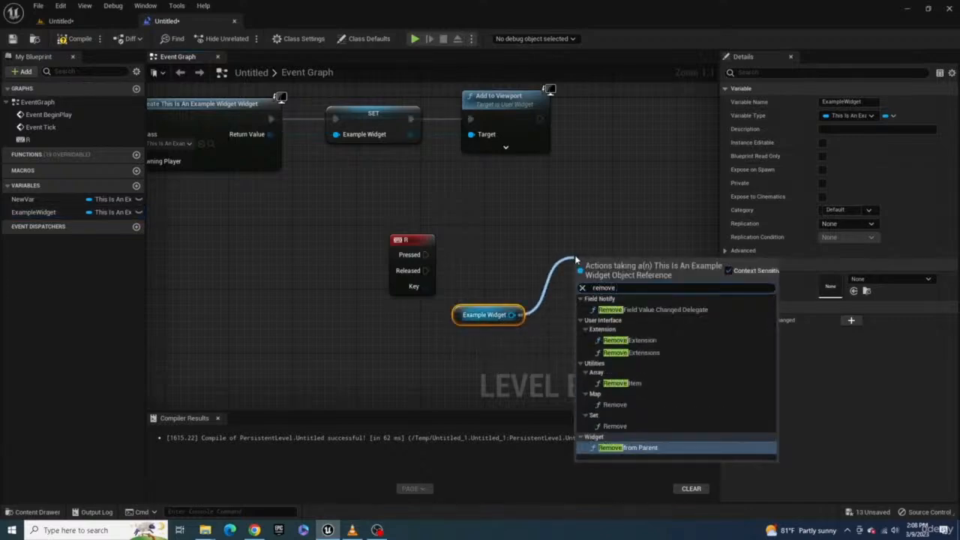
pyautogui.write('from parent')
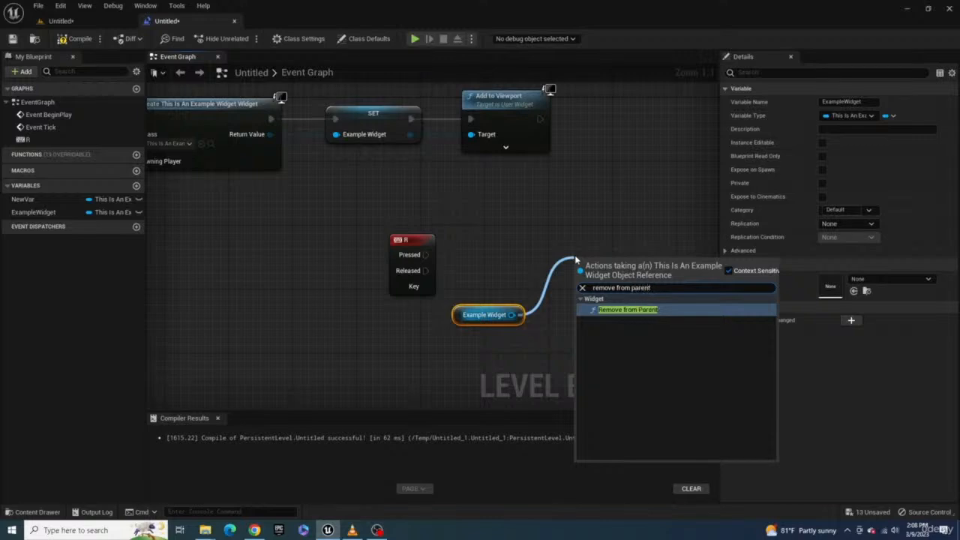
pyautogui.click(616, 310)
# Connect the R event's Pressed output to the Remove from Parent node, line the node up, and compile the Level Blueprint.
pyautogui.moveTo(600, 282); pyautogui.dragTo(599, 273)
pyautogui.moveTo(425, 255); pyautogui.dragTo(590, 240)
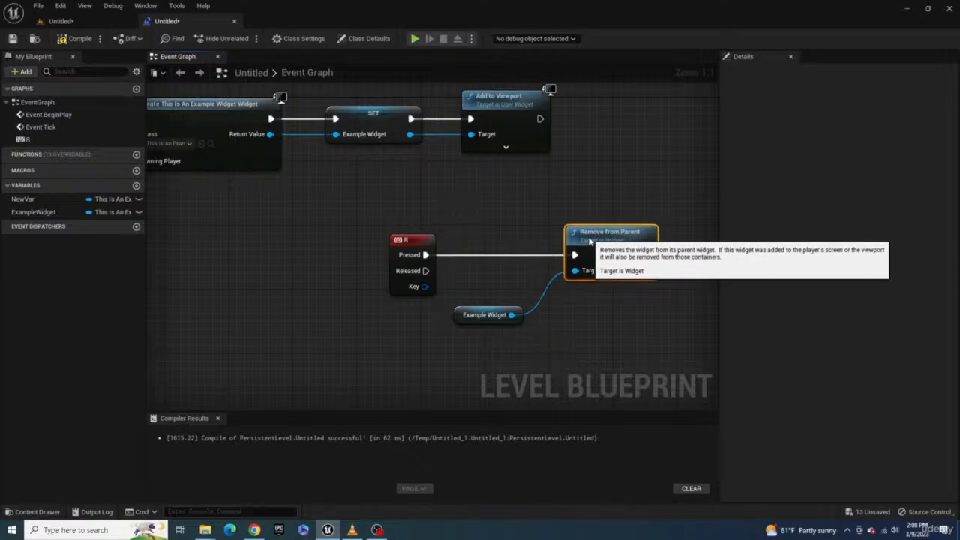
pyautogui.click(80, 39)
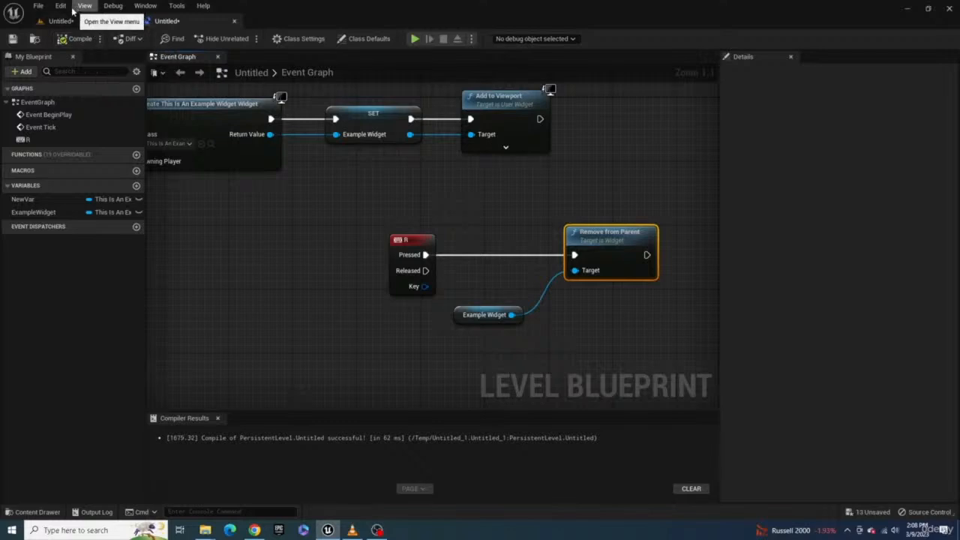
# Play the level and give the game viewport mouse control to test removing the example widget.
pyautogui.click(81, 21)
pyautogui.click(220, 39)
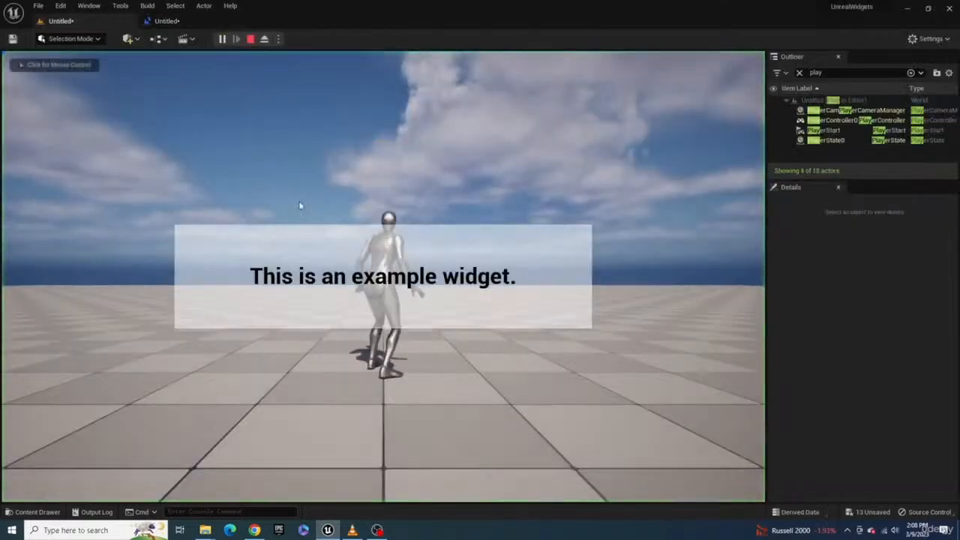
pyautogui.click(465, 116)
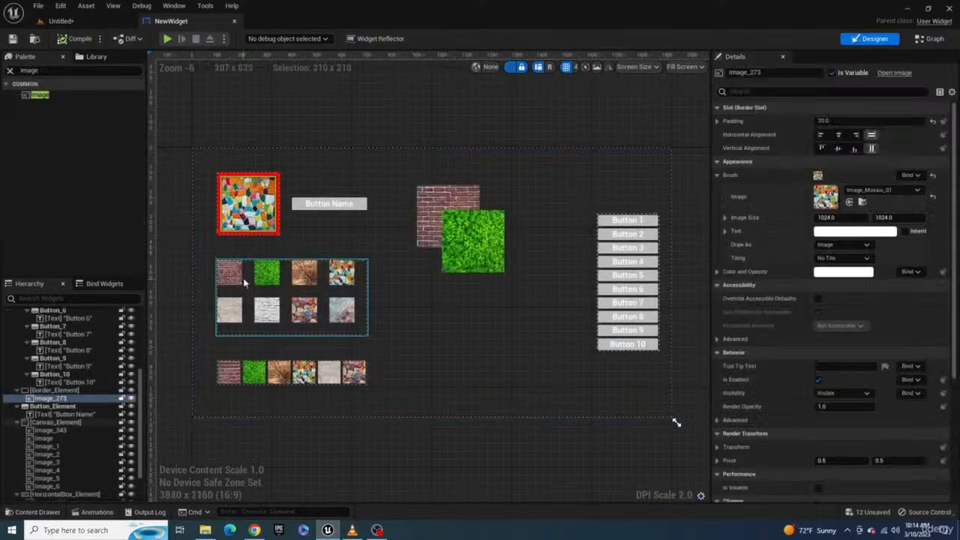
# Preview the widget editor's hierarchy, animation list and button click events in the example widgets.
pyautogui.click(47, 414)
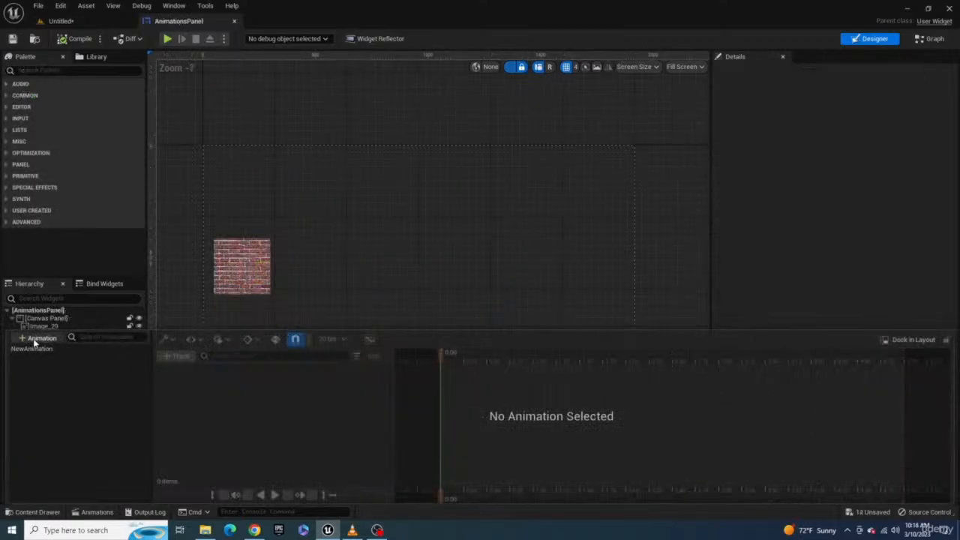
pyautogui.click(38, 337)
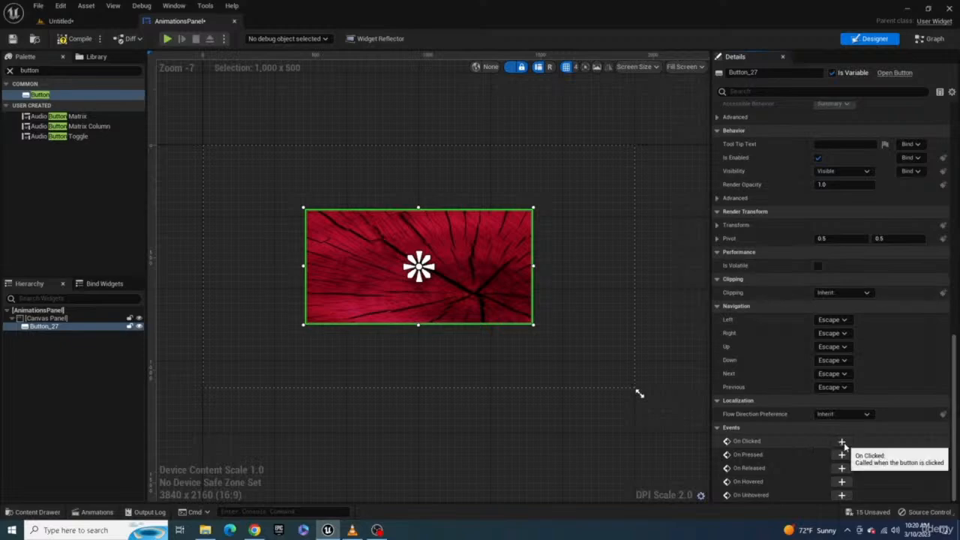
pyautogui.click(841, 441)
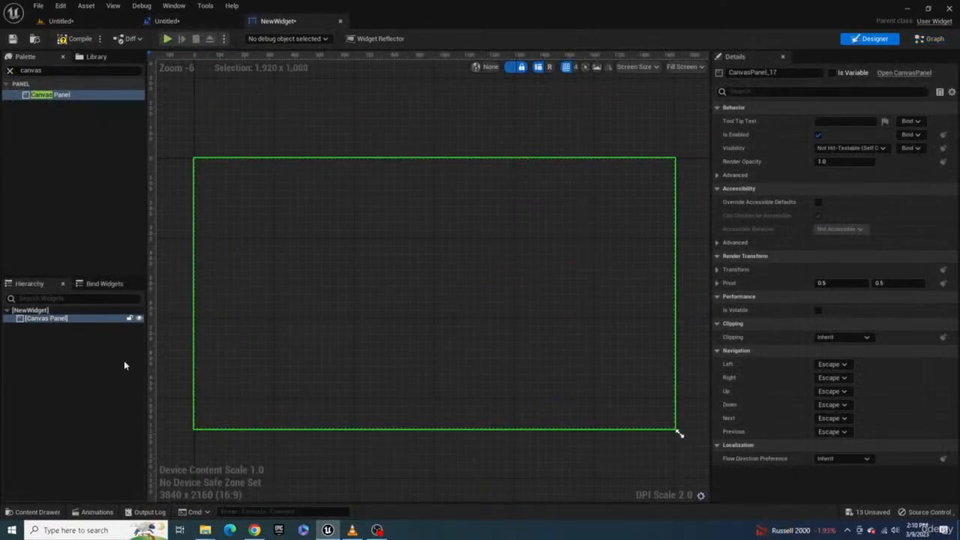
pyautogui.click(98, 511)
pyautogui.click(677, 432)
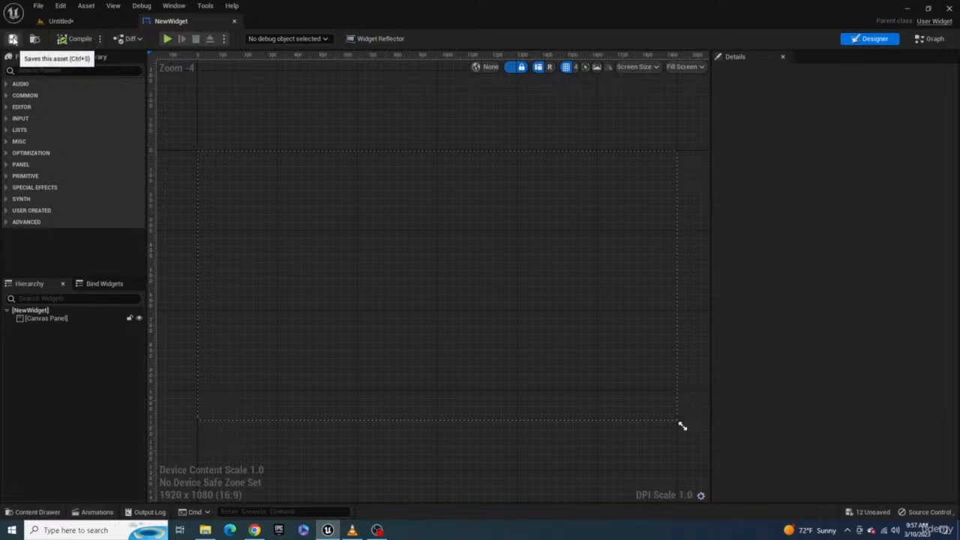
# Locate the NewWidget asset in the Content Drawer and view its Graph mode.
pyautogui.click(35, 38)
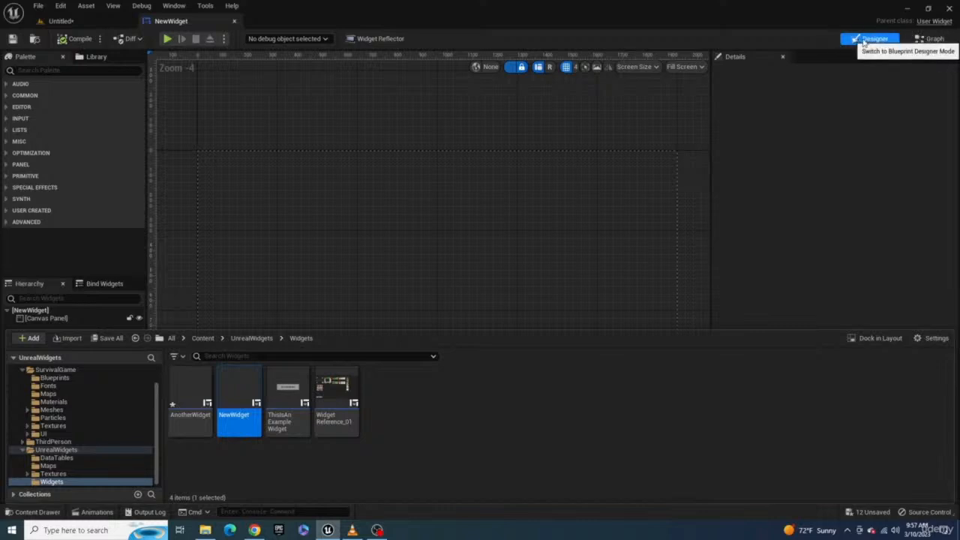
pyautogui.click(930, 40)
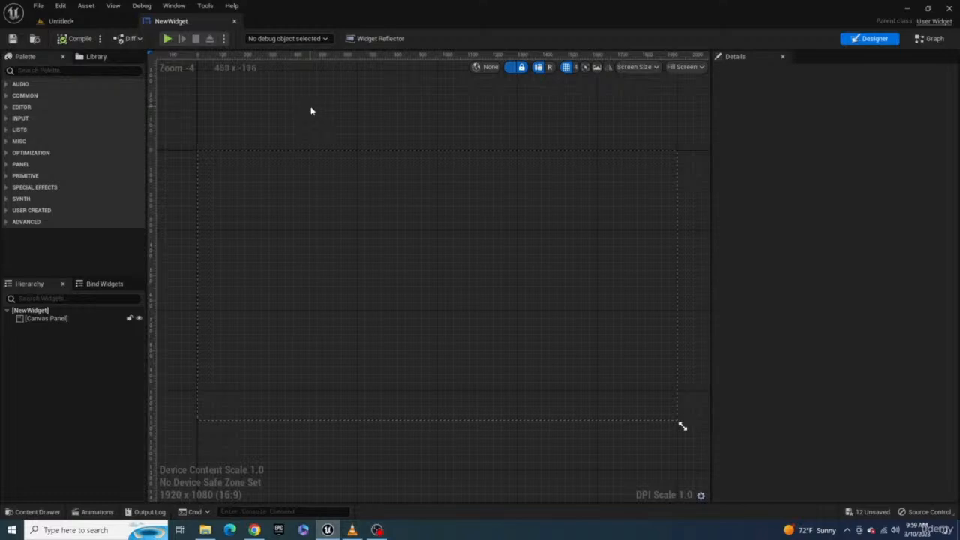
# Resize the NewWidget designer's preview screen area to 1280 x 720.
pyautogui.moveTo(682, 425); pyautogui.dragTo(521, 336)
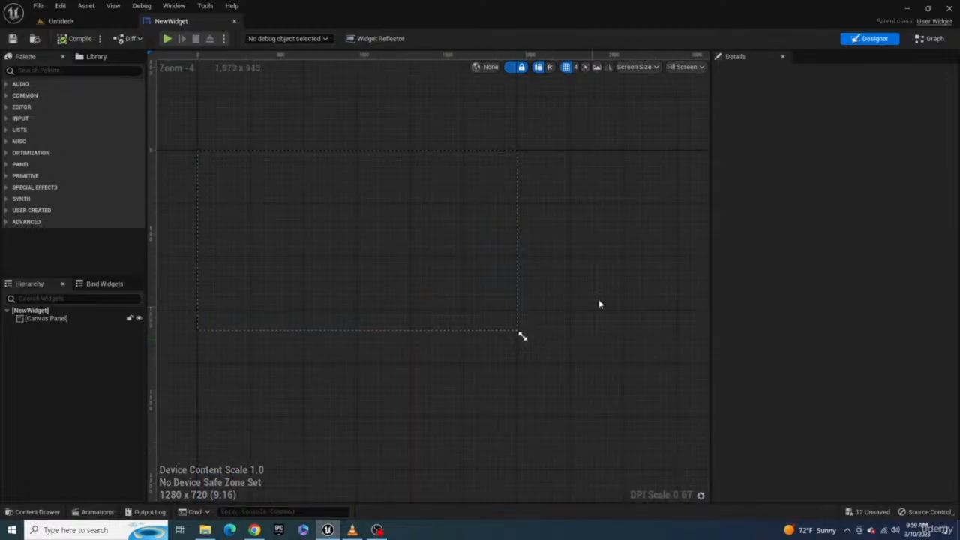
pyautogui.moveTo(522, 118); pyautogui.dragTo(590, 158, button='right')
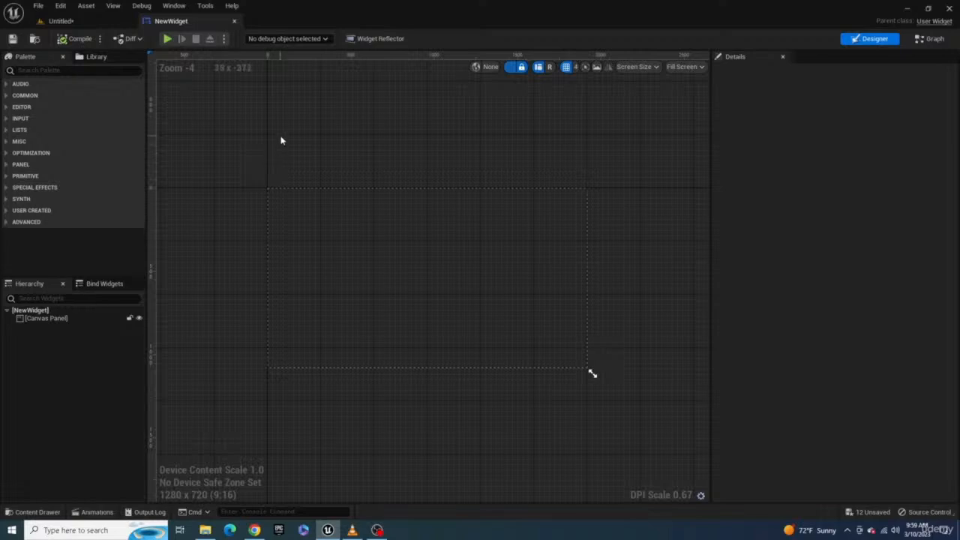
pyautogui.scroll(4, 281, 133)
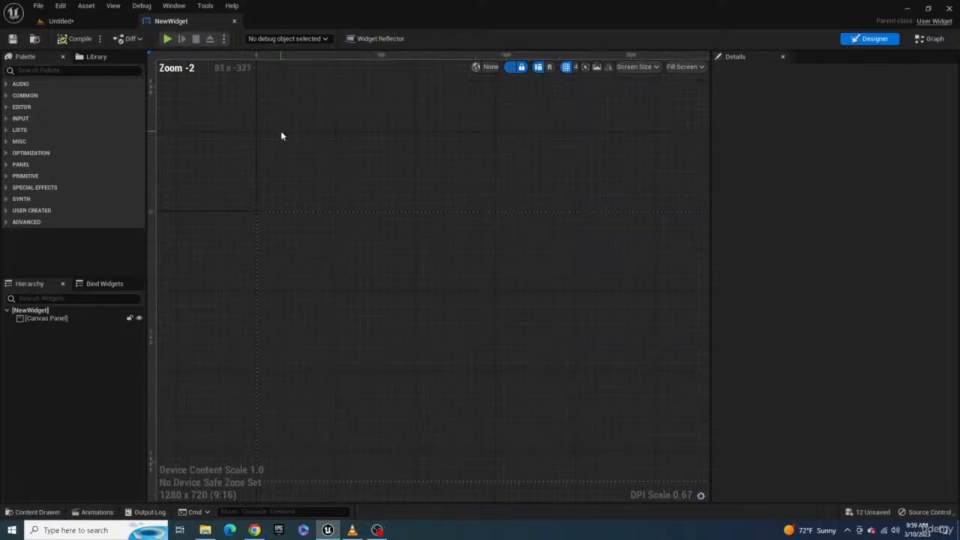
pyautogui.scroll(-2, 279, 134)
pyautogui.scroll(-1, 270, 120)
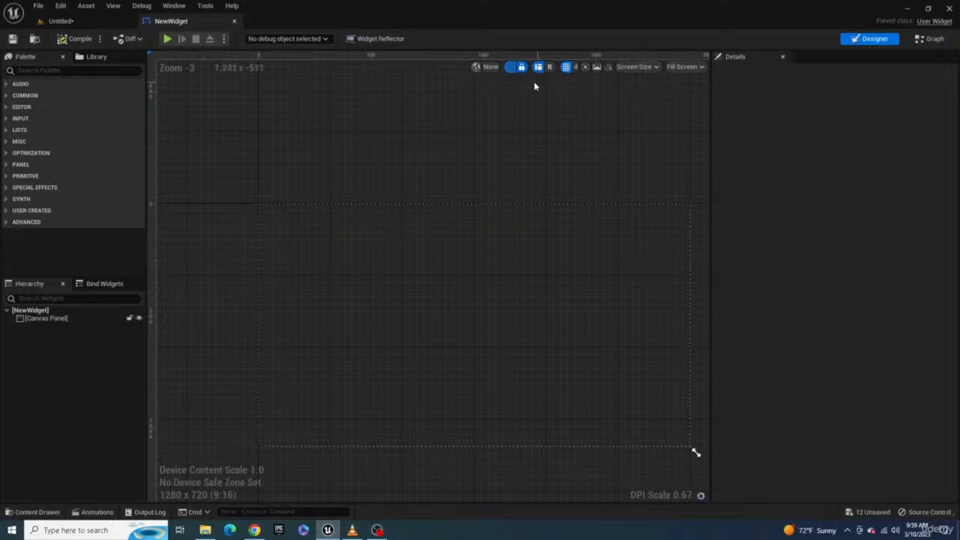
pyautogui.click(509, 71)
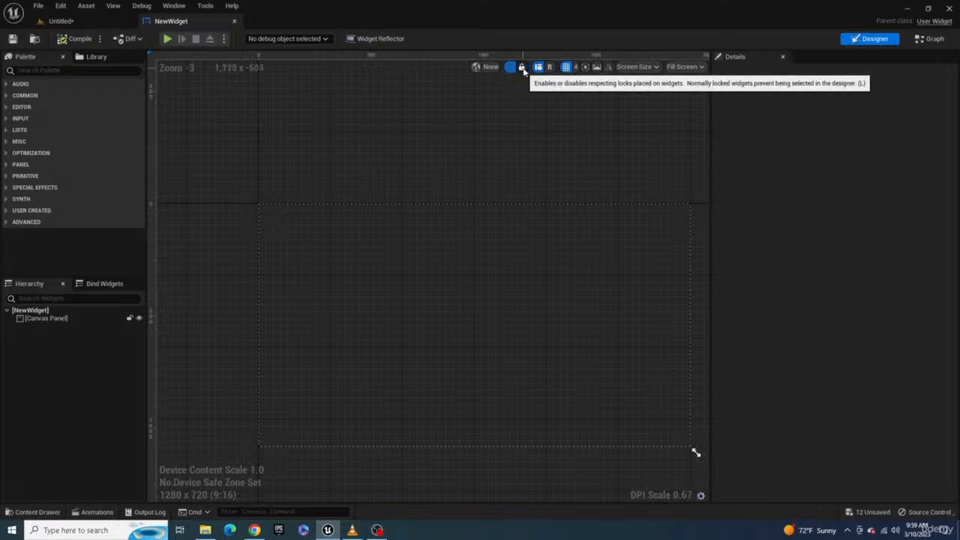
pyautogui.click(521, 68)
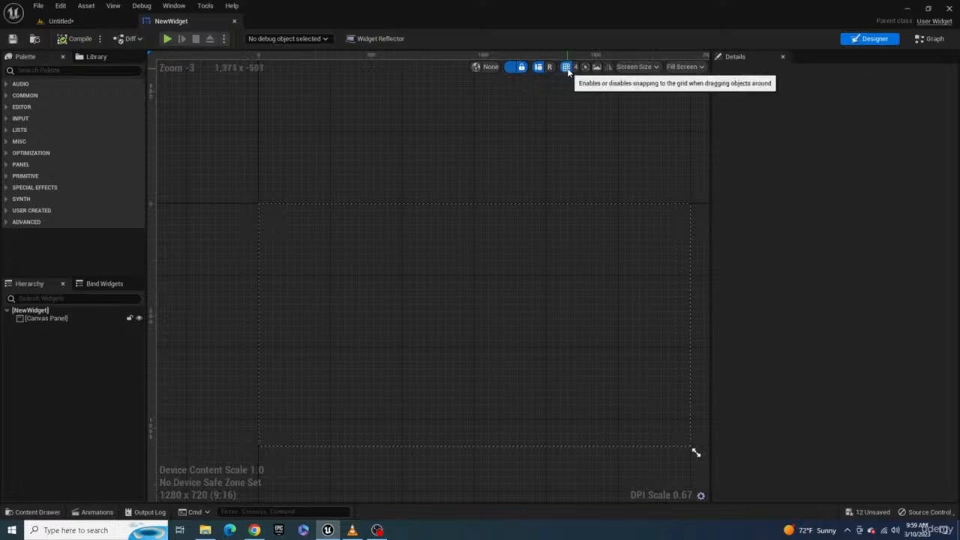
# Set the designer's preview screen size to a 1440 x 900 (16:10) device preset.
pyautogui.click(654, 67)
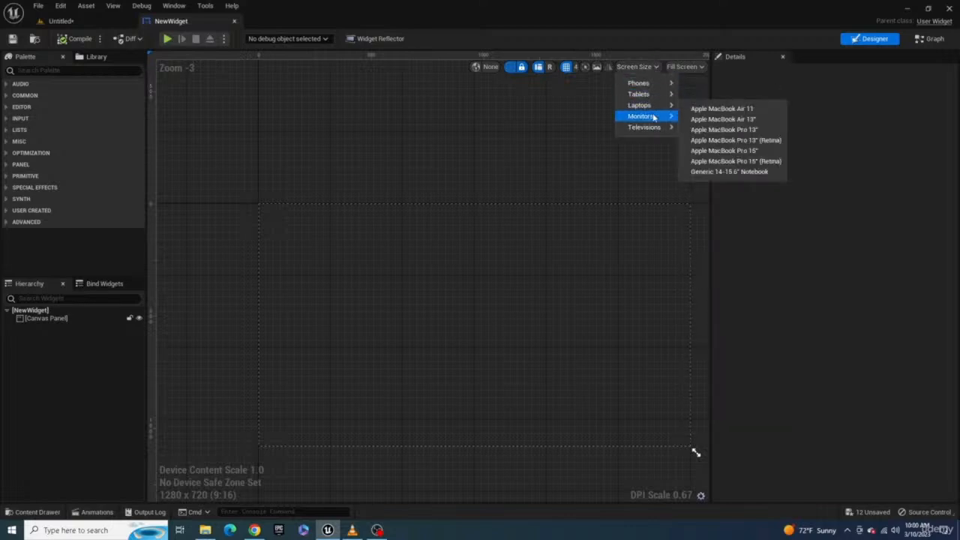
pyautogui.moveTo(654, 116)
pyautogui.click(712, 122)
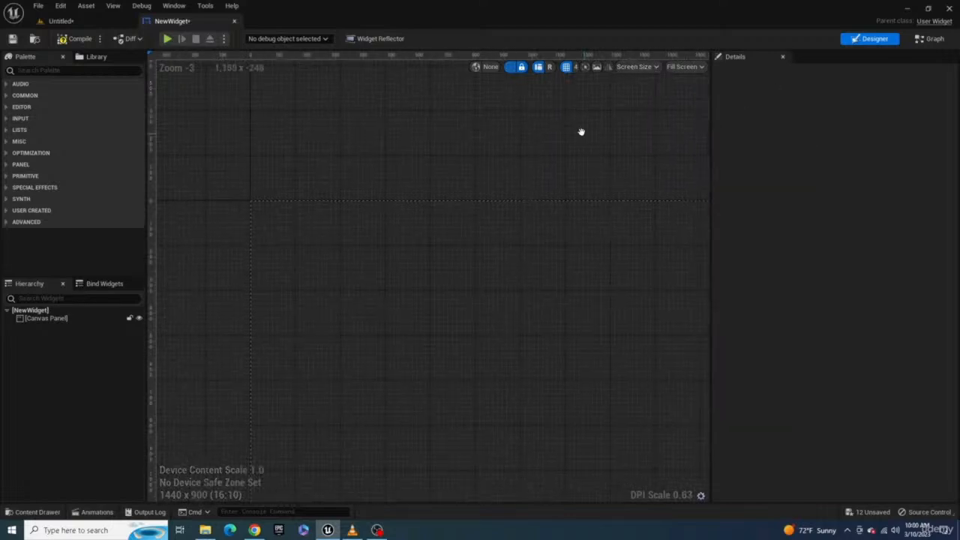
# Set the designer's preview screen size to the 22" monitor preset, 1680 x 1050 (16:10).
pyautogui.scroll(-1, 561, 106)
pyautogui.click(630, 67)
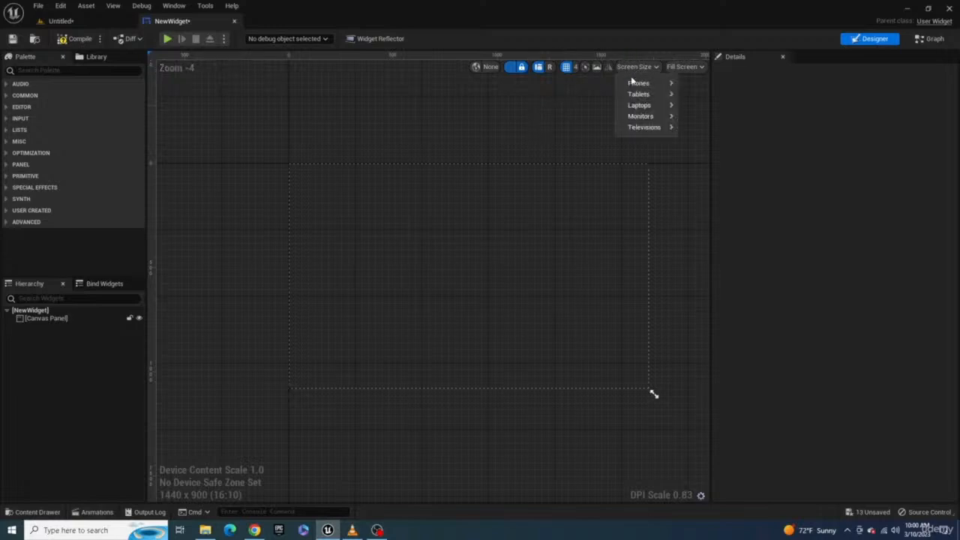
pyautogui.moveTo(641, 94)
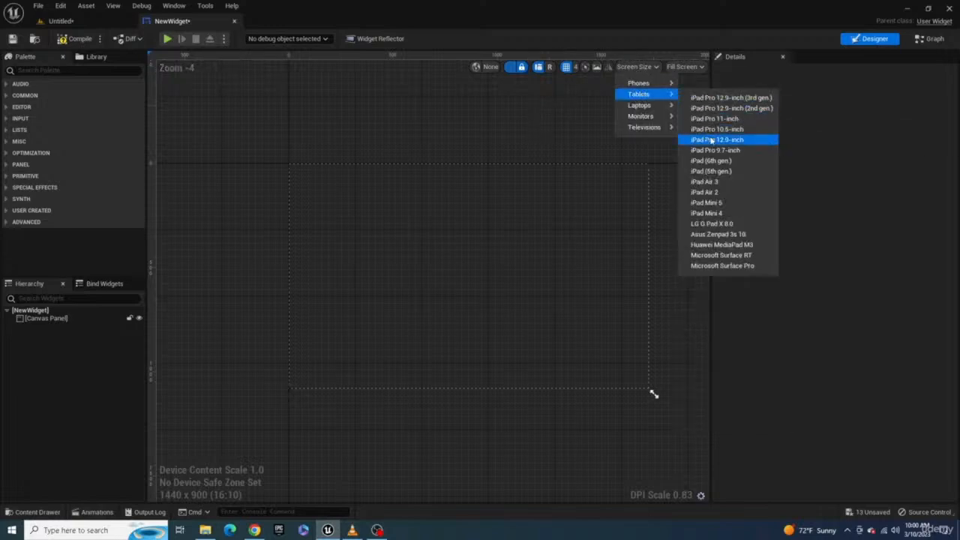
pyautogui.moveTo(667, 117)
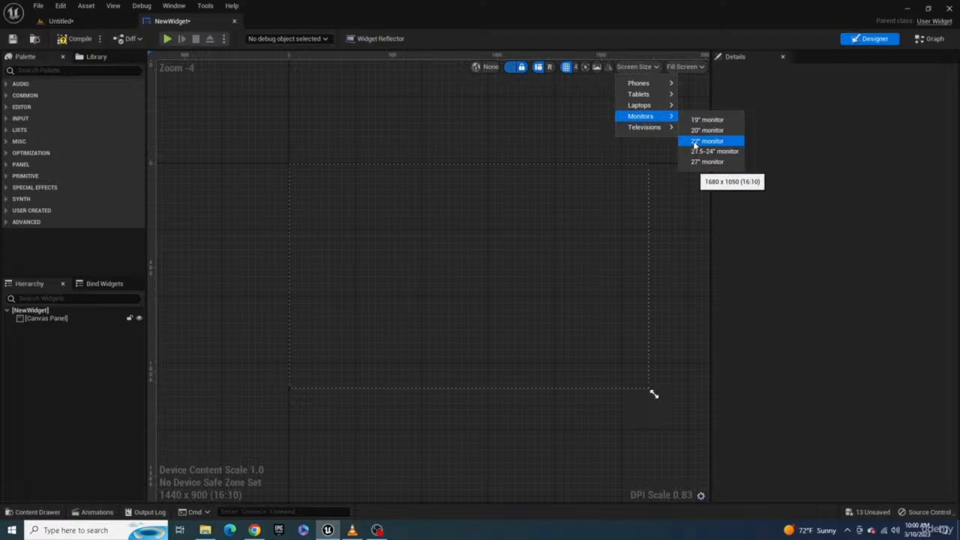
pyautogui.click(695, 143)
# Preview the designer at the iPad Pro 11-inch screen size and at the Apple iPhone 7 size.
pyautogui.click(639, 67)
pyautogui.moveTo(641, 90)
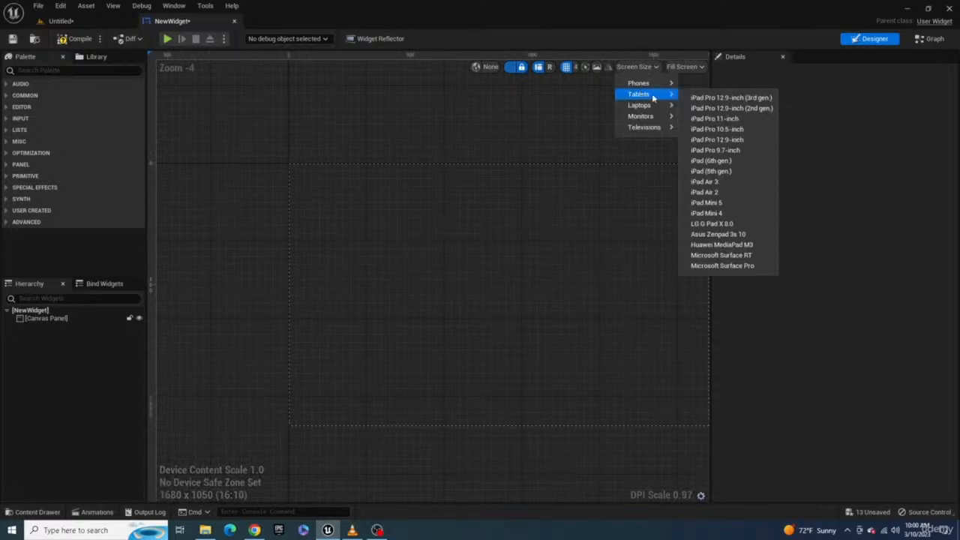
pyautogui.click(702, 121)
pyautogui.scroll(-3, 482, 176)
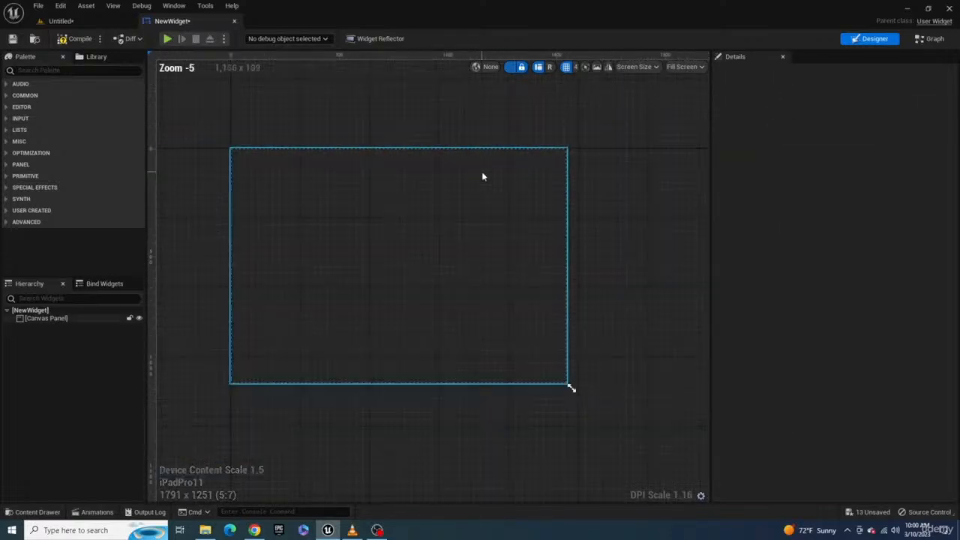
pyautogui.click(636, 67)
pyautogui.moveTo(641, 84)
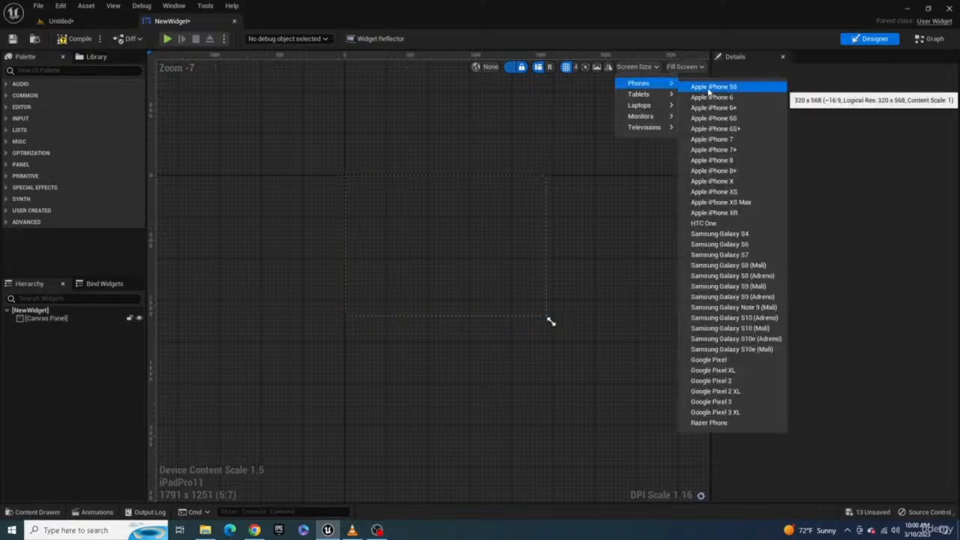
pyautogui.click(701, 140)
# Set the designer's preview screen size to the 3840 x 2160 (16:9) television preset.
pyautogui.click(635, 67)
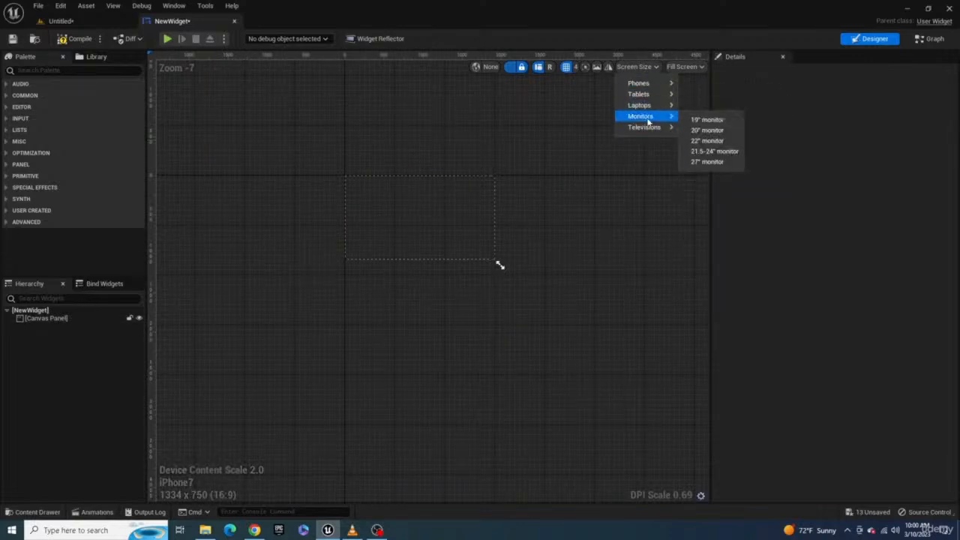
pyautogui.moveTo(660, 127)
pyautogui.click(718, 149)
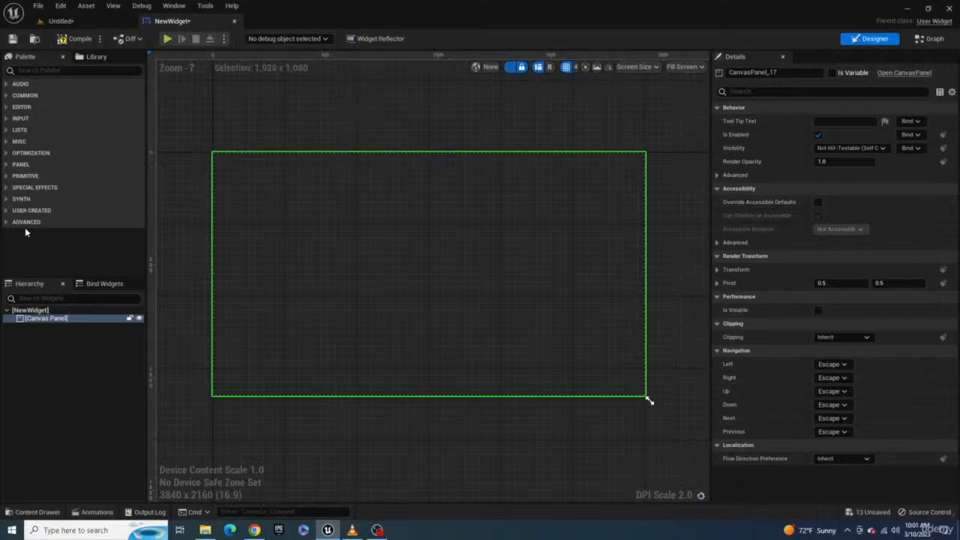
# Examine the widget elements in the palette's Common, Input and Panel categories.
pyautogui.click(4, 96)
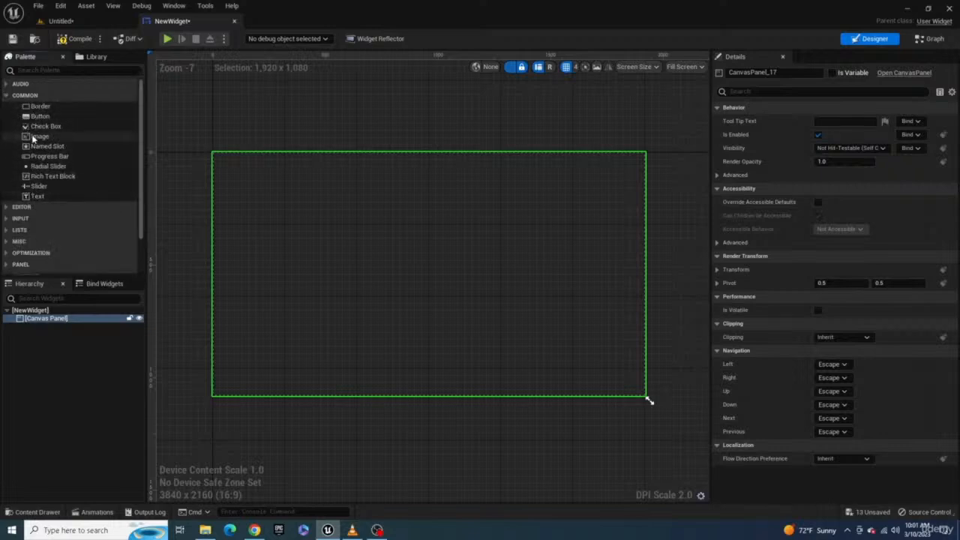
pyautogui.moveTo(33, 109)
pyautogui.click(6, 218)
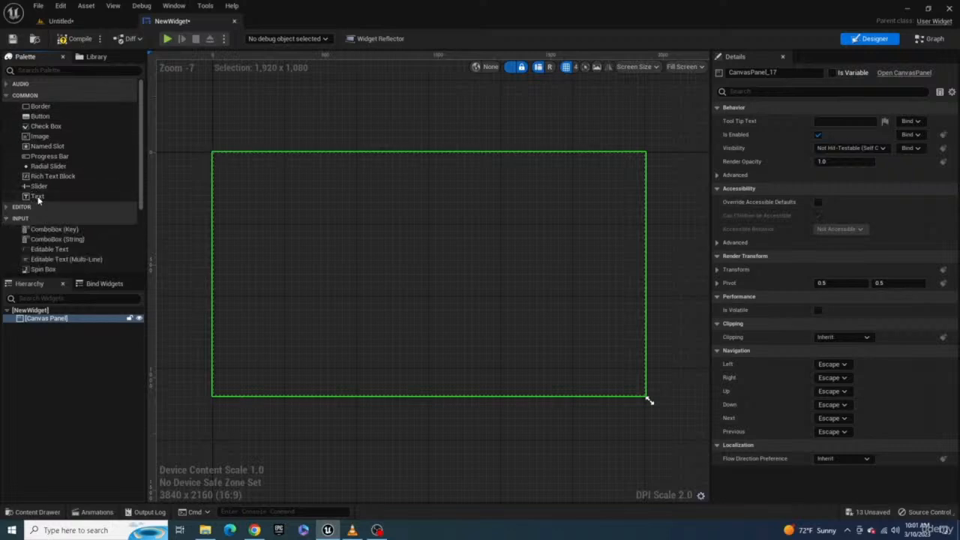
pyautogui.scroll(-2, 26, 203)
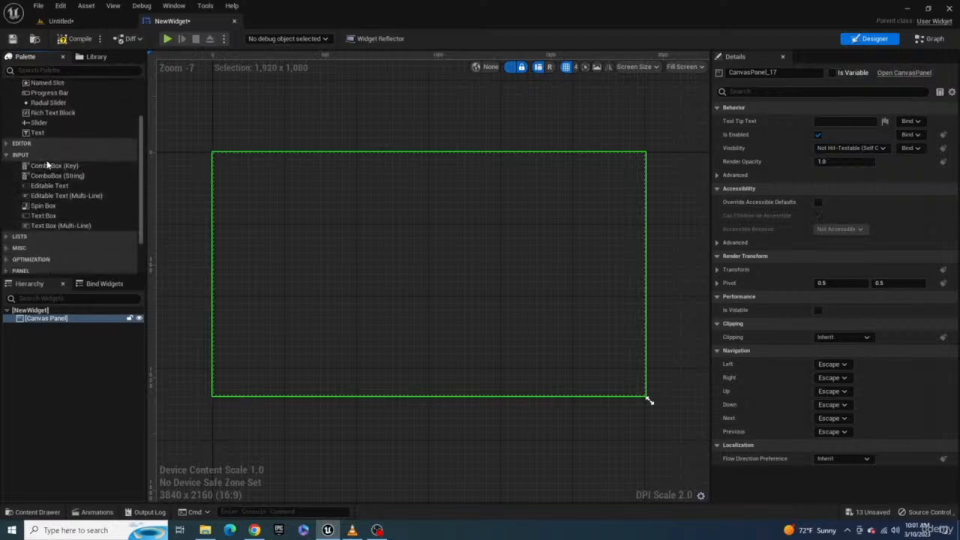
pyautogui.scroll(-1, 15, 248)
pyautogui.click(9, 238)
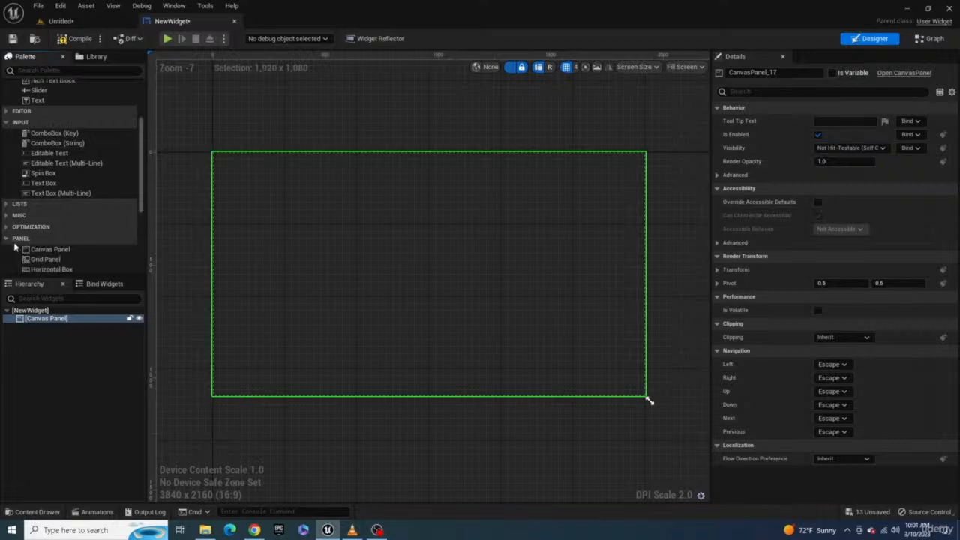
pyautogui.scroll(-3, 62, 205)
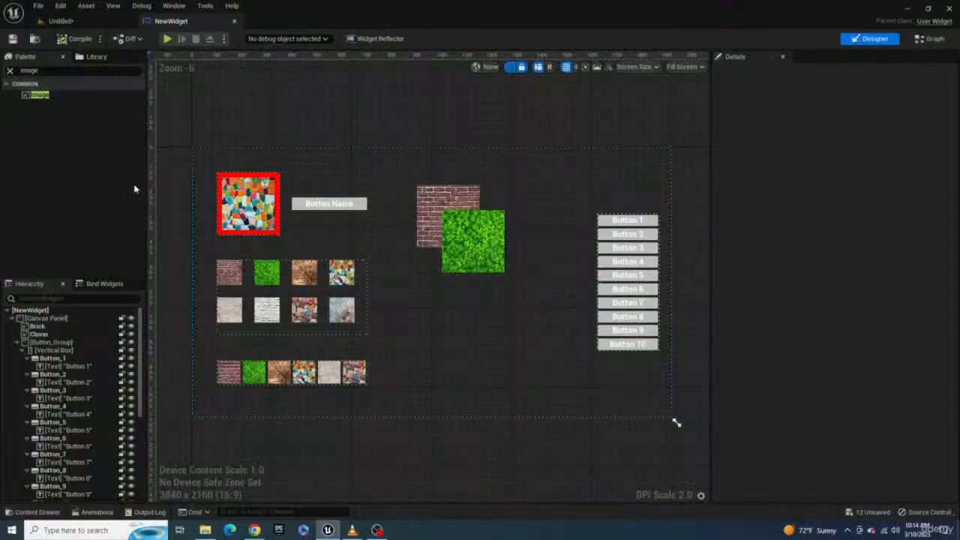
# Examine how the bordered image, button text, horizontal box images and grouped buttons are nested in NewWidget's hierarchy.
pyautogui.scroll(-5, 49, 362)
pyautogui.click(261, 206)
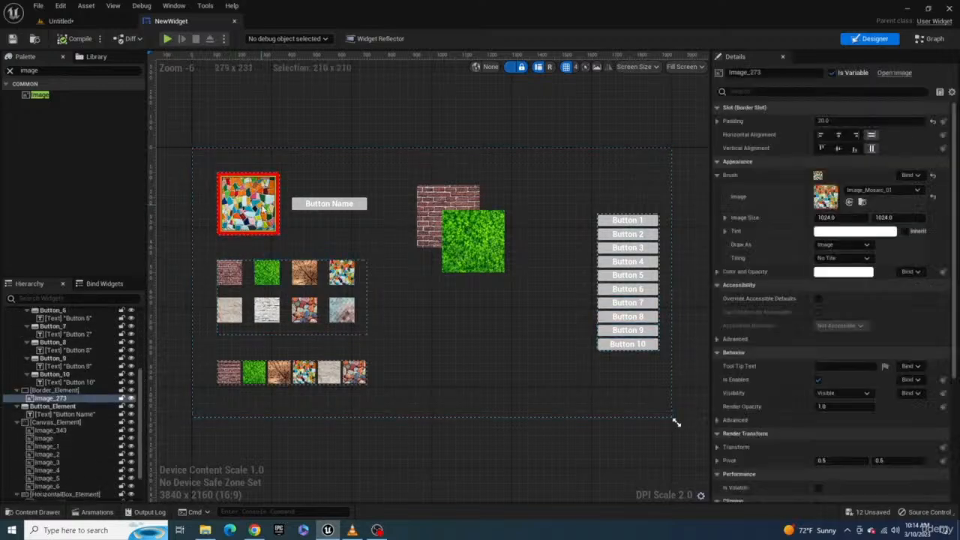
pyautogui.click(64, 414)
pyautogui.click(229, 373)
pyautogui.scroll(-2, 65, 466)
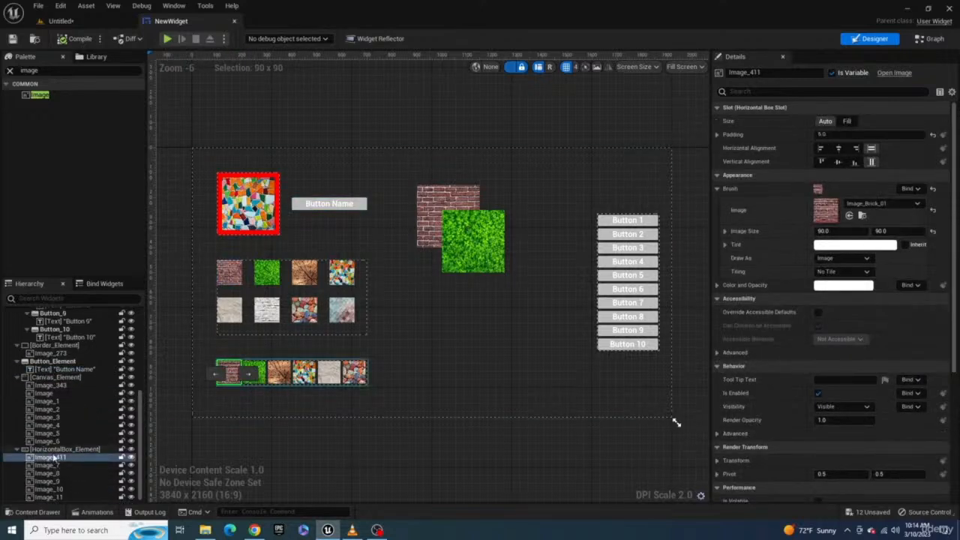
pyautogui.scroll(6, 61, 393)
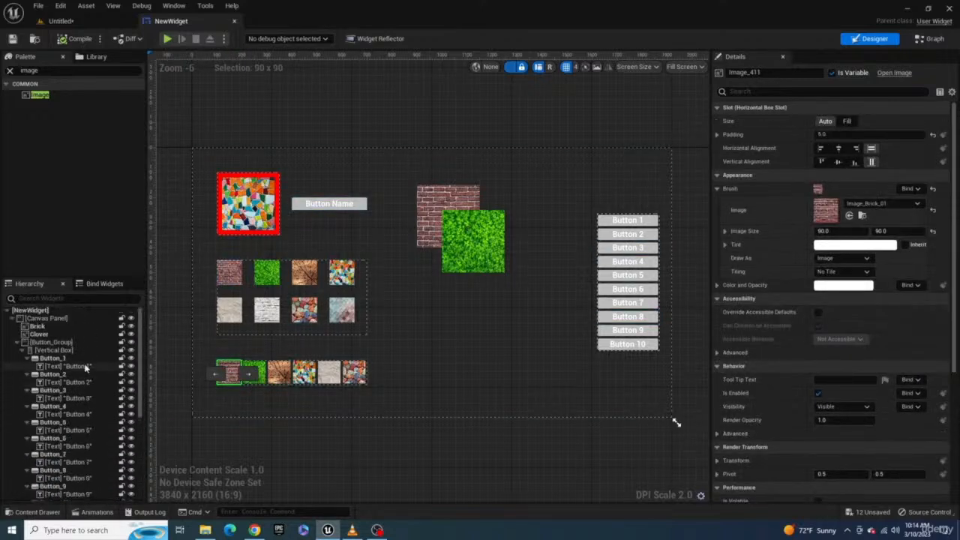
pyautogui.click(28, 358)
pyautogui.click(27, 358)
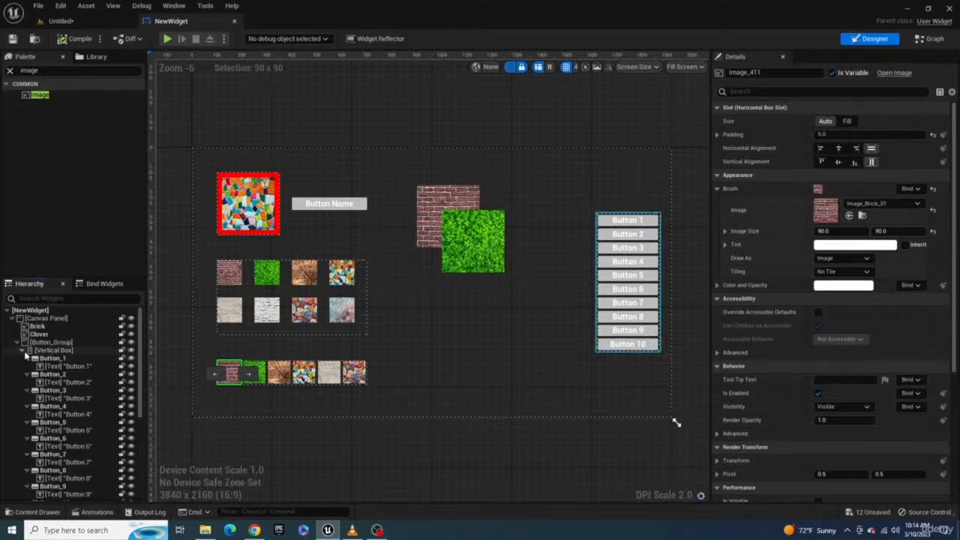
# Swap the order of the Clover and Brick images in the hierarchy and restore it.
pyautogui.click(39, 334)
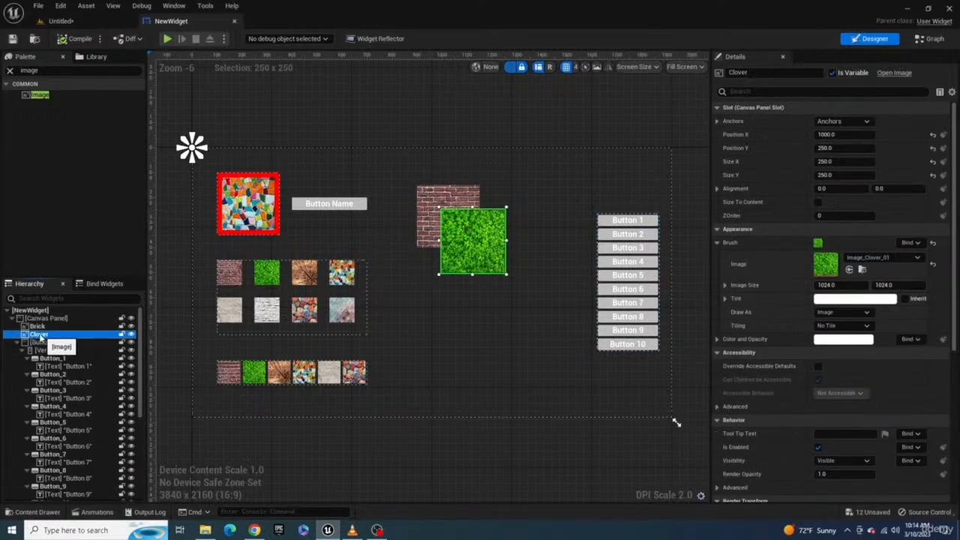
pyautogui.moveTo(43, 339); pyautogui.dragTo(52, 327)
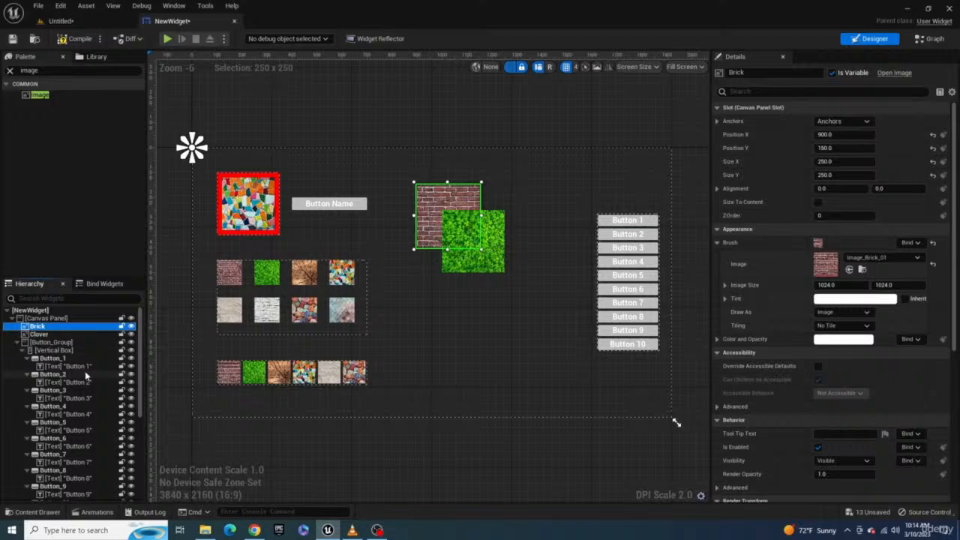
# Inspect Border_Element and its nested image in the hierarchy, ending with Border_Element selected.
pyautogui.scroll(-5, 85, 370)
pyautogui.click(52, 344)
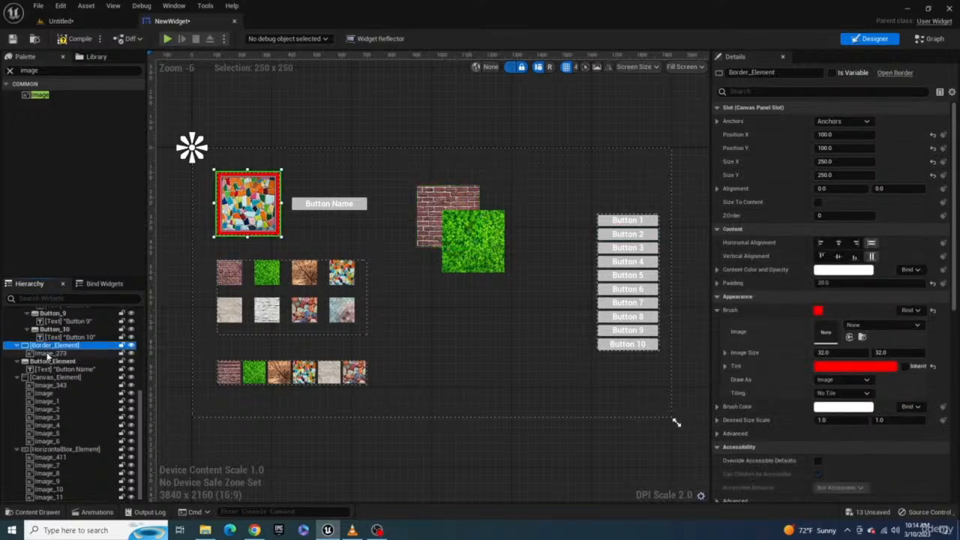
pyautogui.click(47, 353)
pyautogui.click(53, 345)
# Try to add an Image element from the palette to Canvas_Element in the hierarchy.
pyautogui.moveTo(34, 94); pyautogui.dragTo(79, 183)
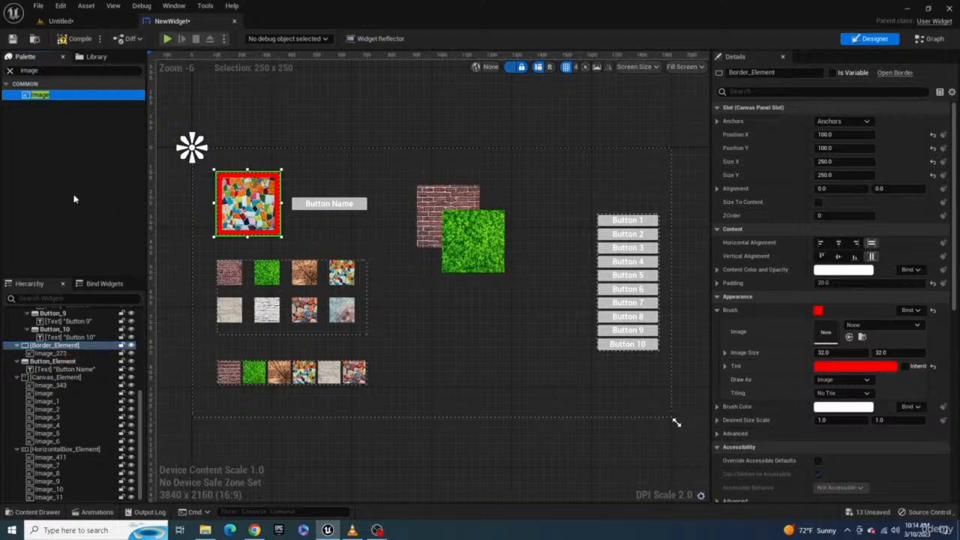
pyautogui.moveTo(41, 96); pyautogui.dragTo(72, 381)
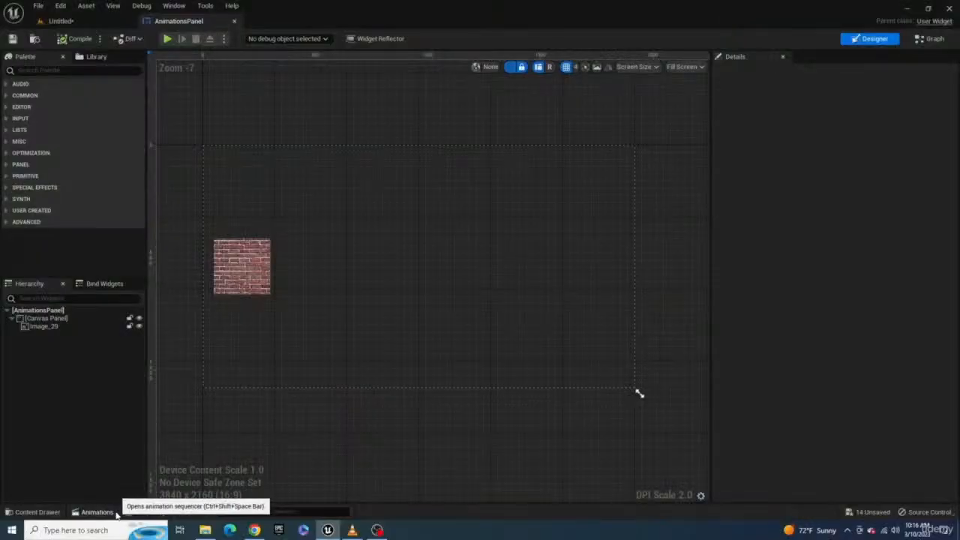
# Create a new widget animation named AnotherAnimation in AnimationsPanel.
pyautogui.click(97, 511)
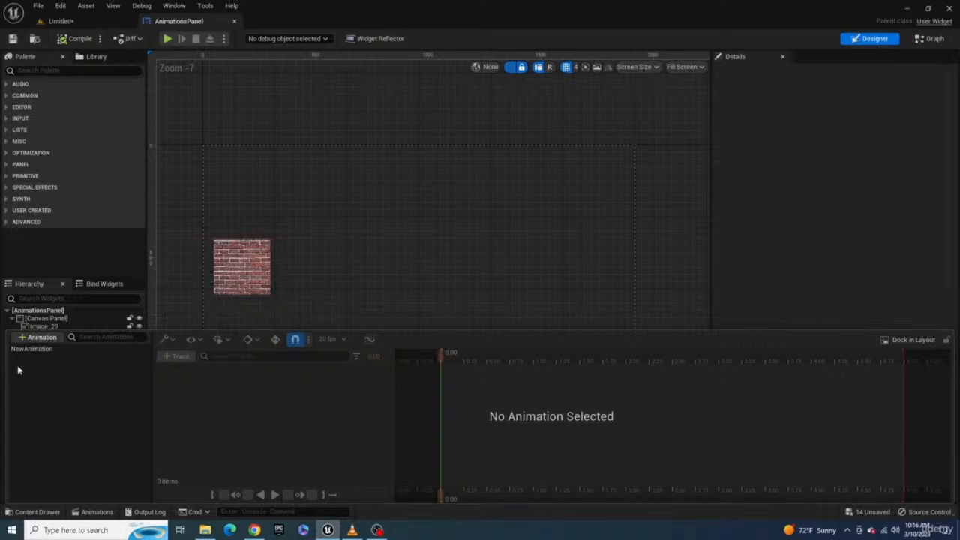
pyautogui.click(41, 337)
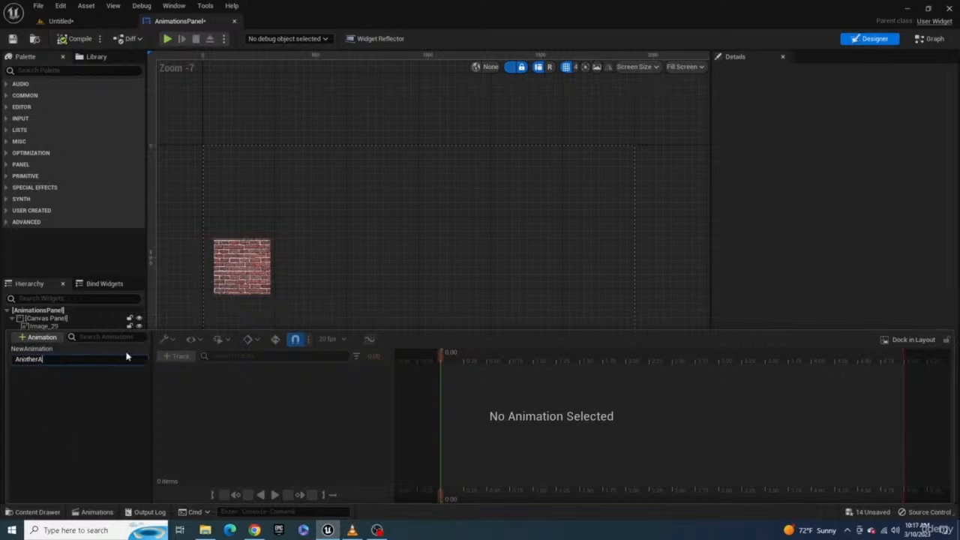
pyautogui.press('Return')
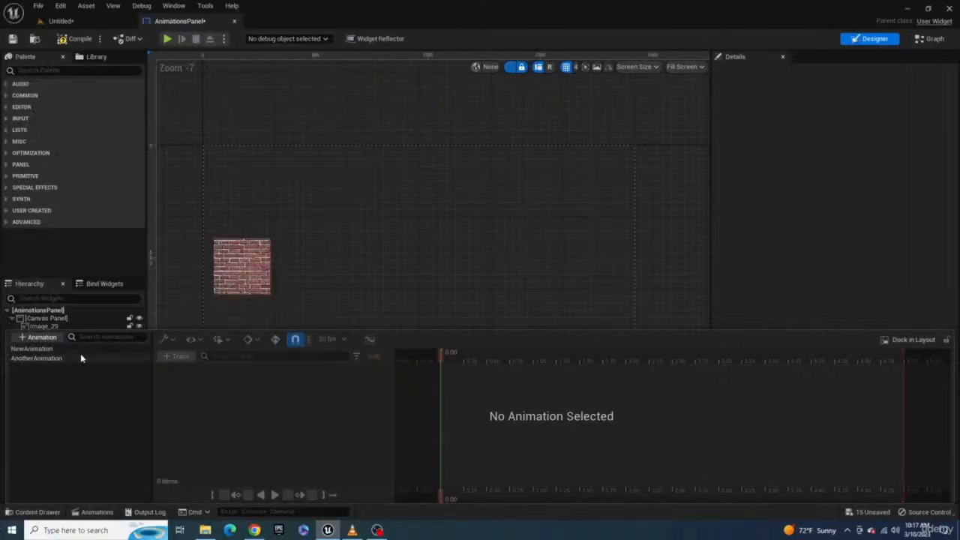
# Add a track for Image_29 to AnotherAnimation with a Color and Opacity track, and expand its color channels.
pyautogui.click(178, 357)
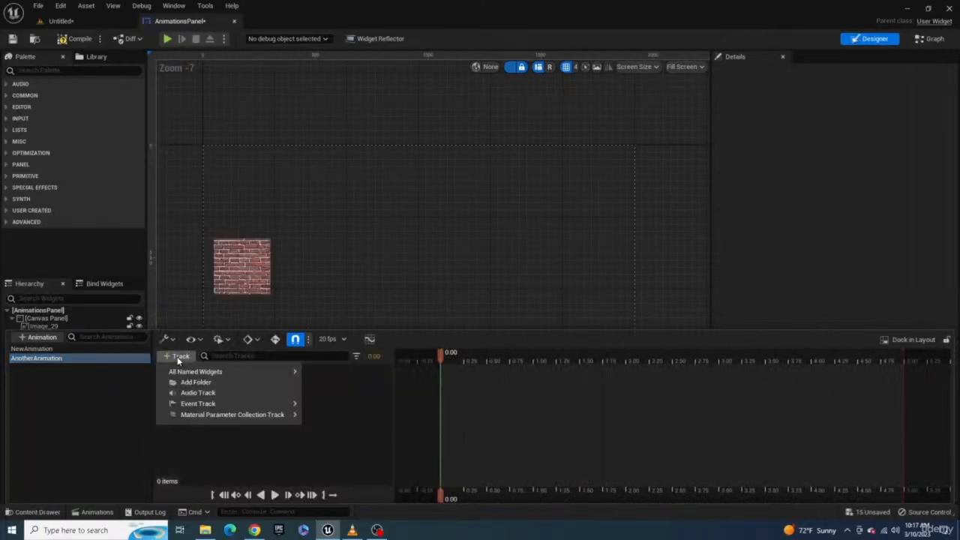
pyautogui.moveTo(196, 372)
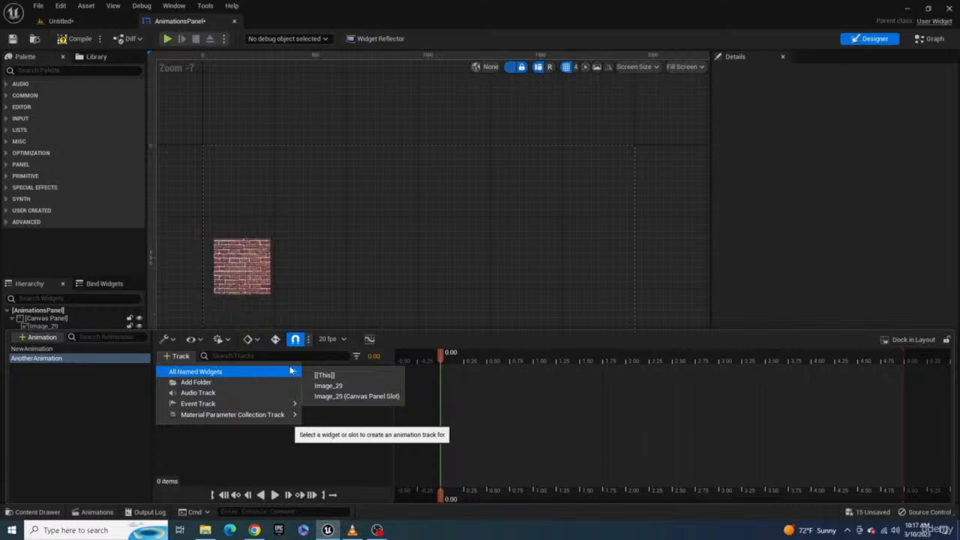
pyautogui.click(327, 386)
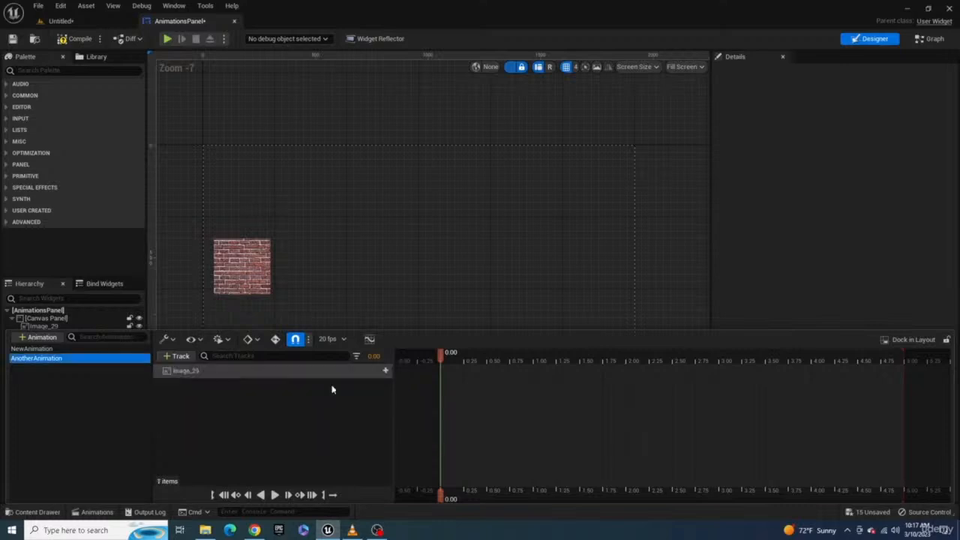
pyautogui.click(382, 372)
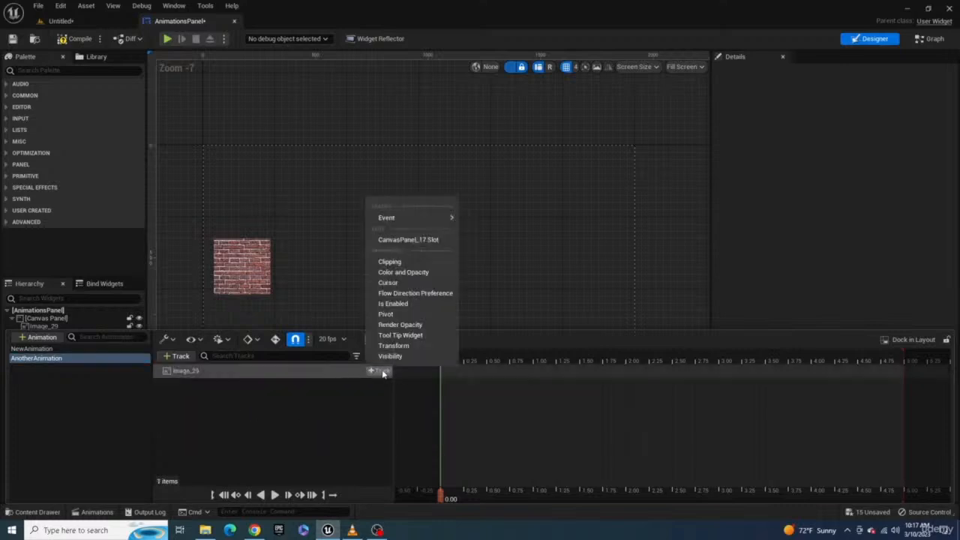
pyautogui.click(397, 275)
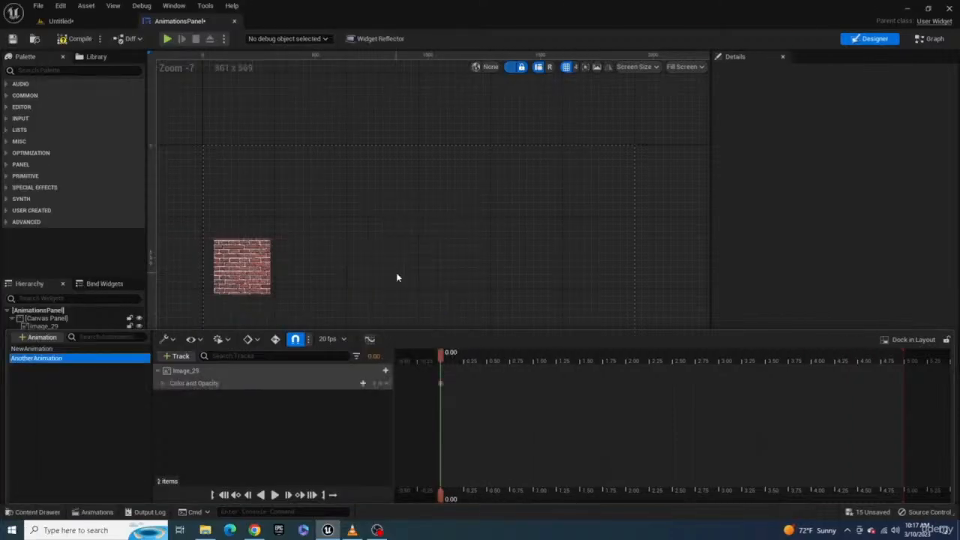
pyautogui.click(164, 384)
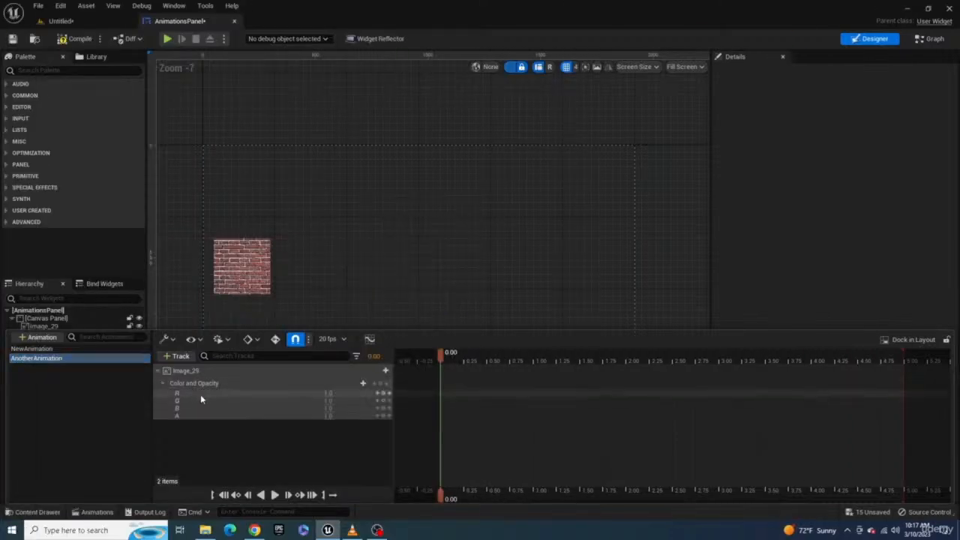
# Lower the R value of Image_29's Color and Opacity at 1.00 second and scrub back toward the animation's start.
pyautogui.click(534, 363)
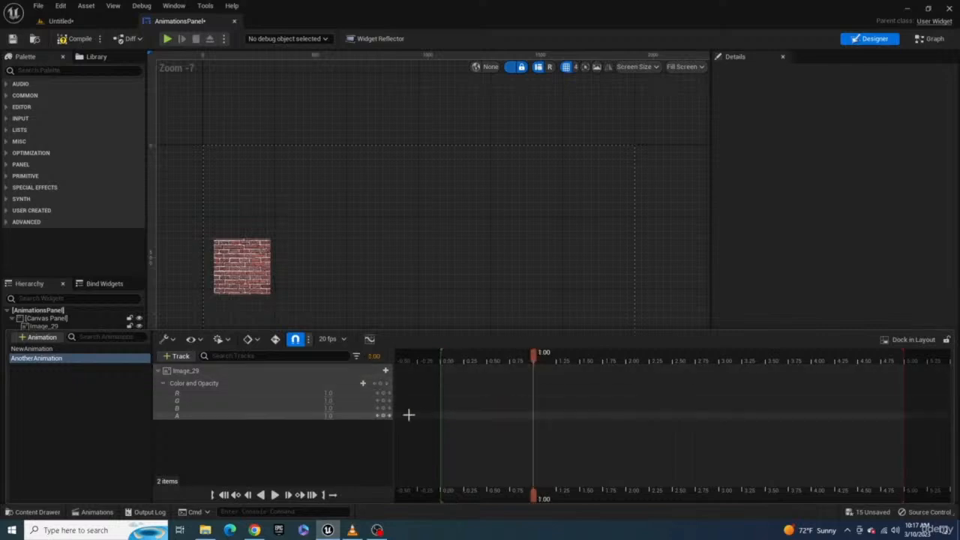
pyautogui.moveTo(327, 392); pyautogui.dragTo(318, 393)
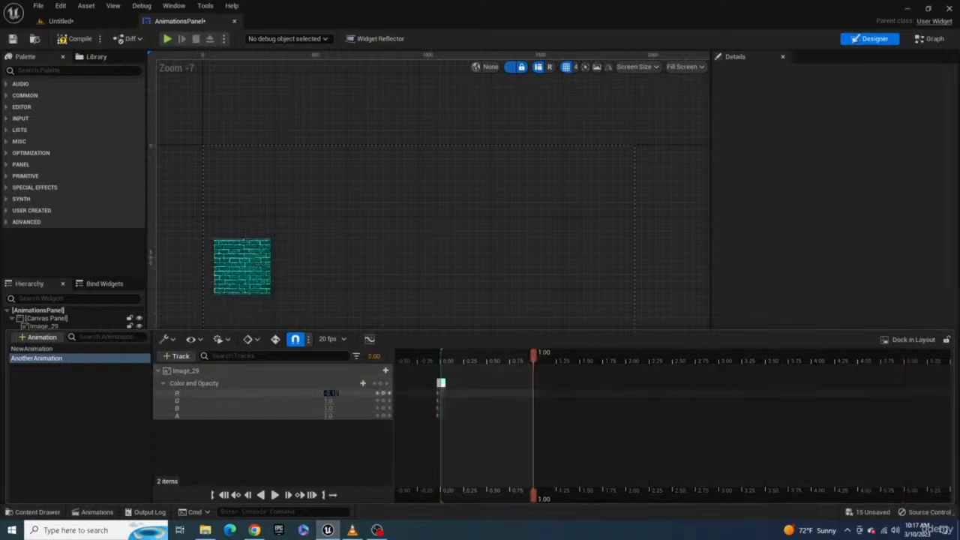
pyautogui.moveTo(533, 362); pyautogui.dragTo(457, 353)
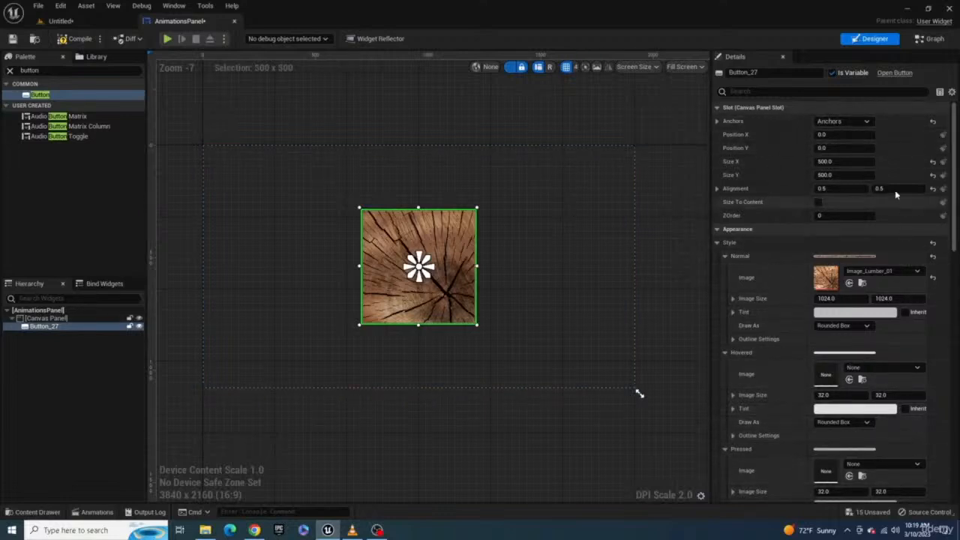
# Set Button_27's Size X to 1000.
pyautogui.click(840, 162)
pyautogui.write('100')
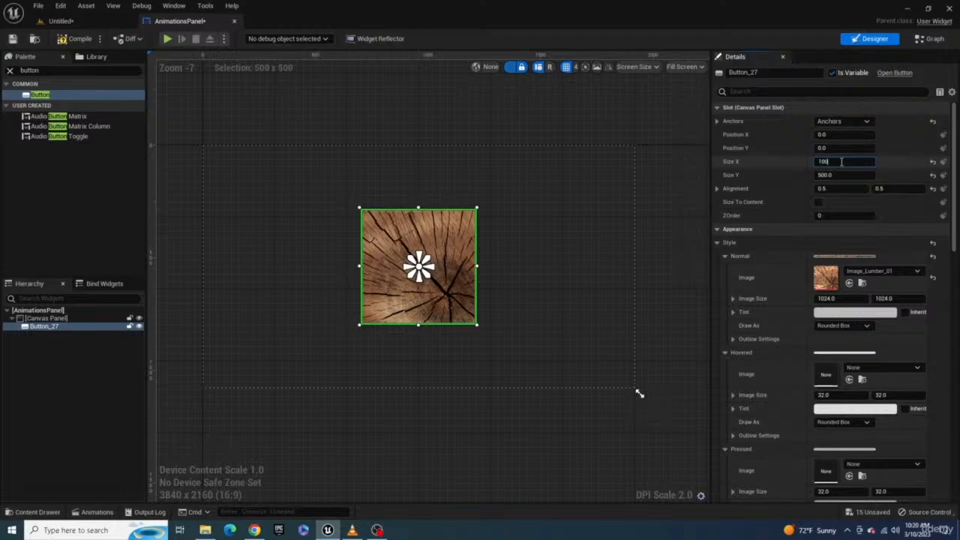
pyautogui.write('0')
pyautogui.press('Return')
# Change the tint of Button_27's Normal style to a crimson red.
pyautogui.click(833, 311)
pyautogui.moveTo(701, 320); pyautogui.dragTo(723, 331)
pyautogui.click(756, 503)
# Add an On Clicked event for Button_27.
pyautogui.scroll(-8, 842, 325)
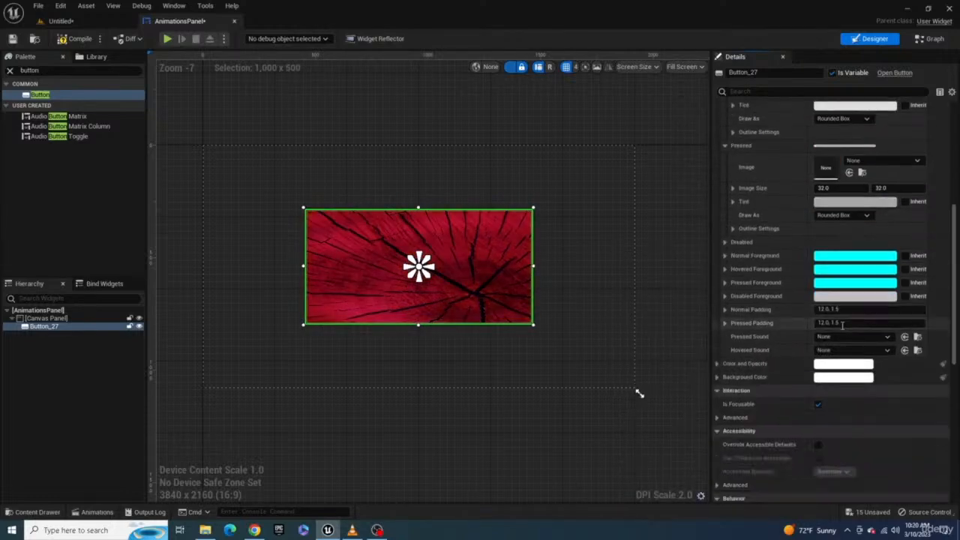
pyautogui.scroll(-10, 842, 325)
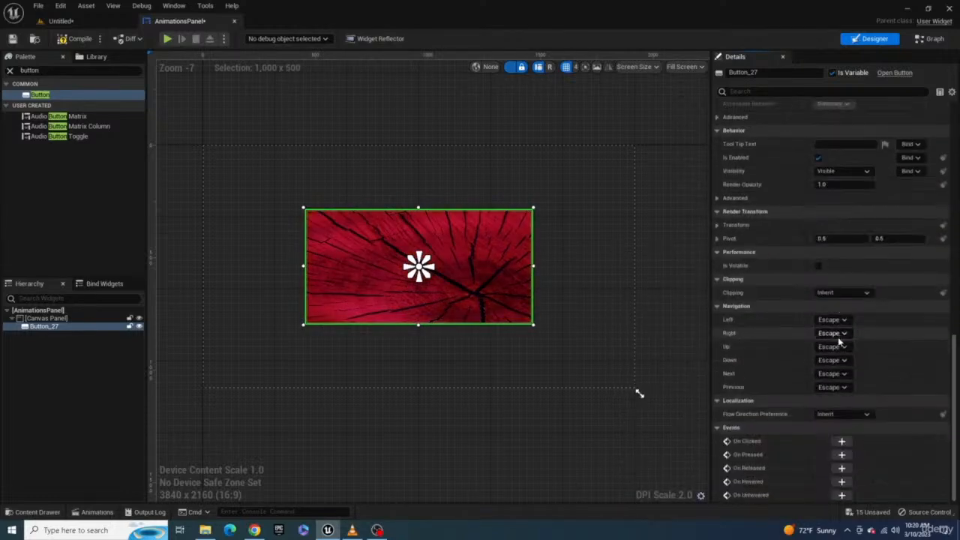
pyautogui.click(839, 442)
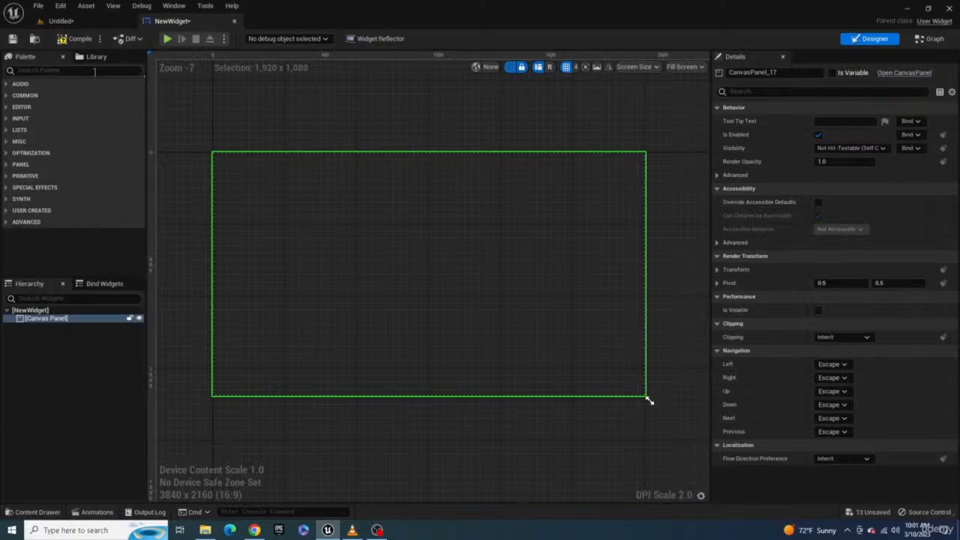
# Expand the Common category of palette elements in NewWidget.
pyautogui.click(22, 95)
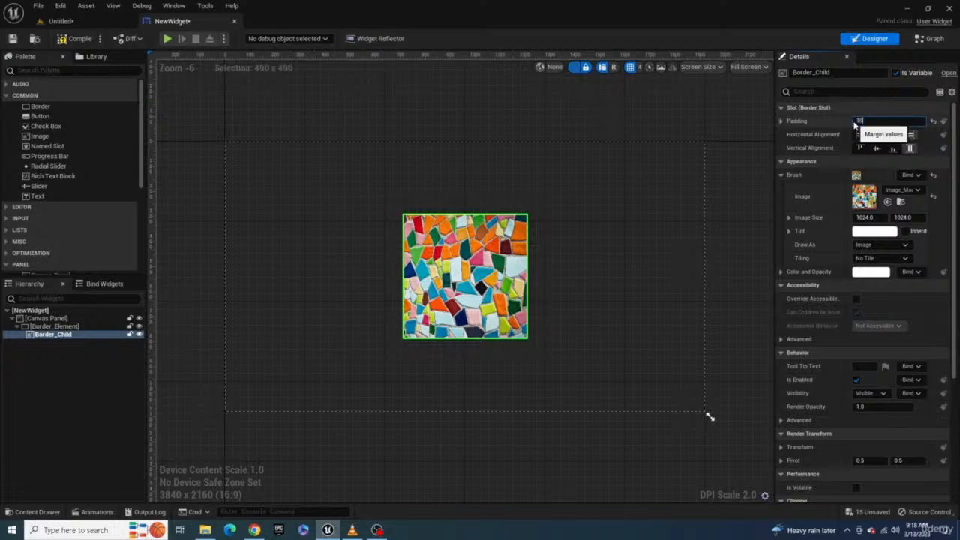
# Increase Border_Child's padding in stages, entering 10, 20 and finally 50.
pyautogui.write('0')
pyautogui.press('Return')
pyautogui.write('20')
pyautogui.press('Return')
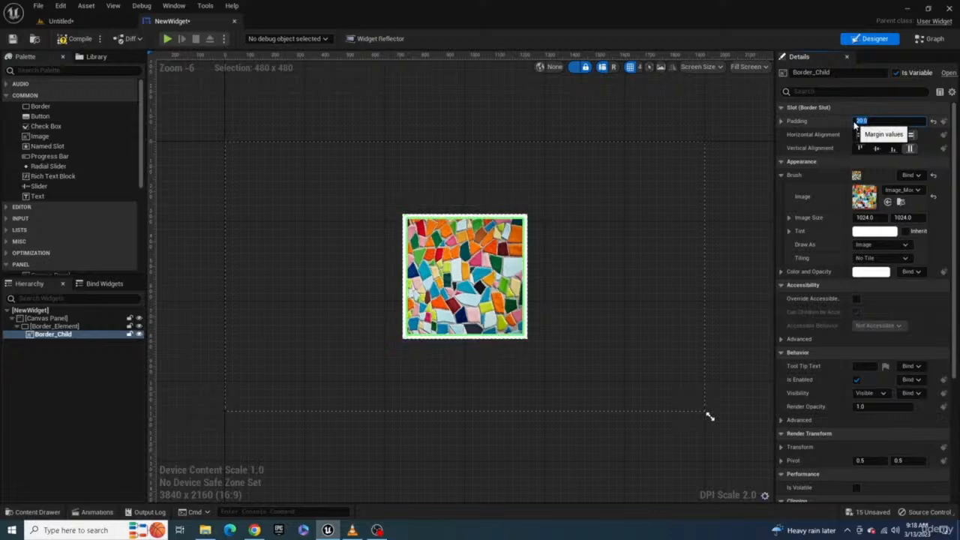
pyautogui.press('Return')
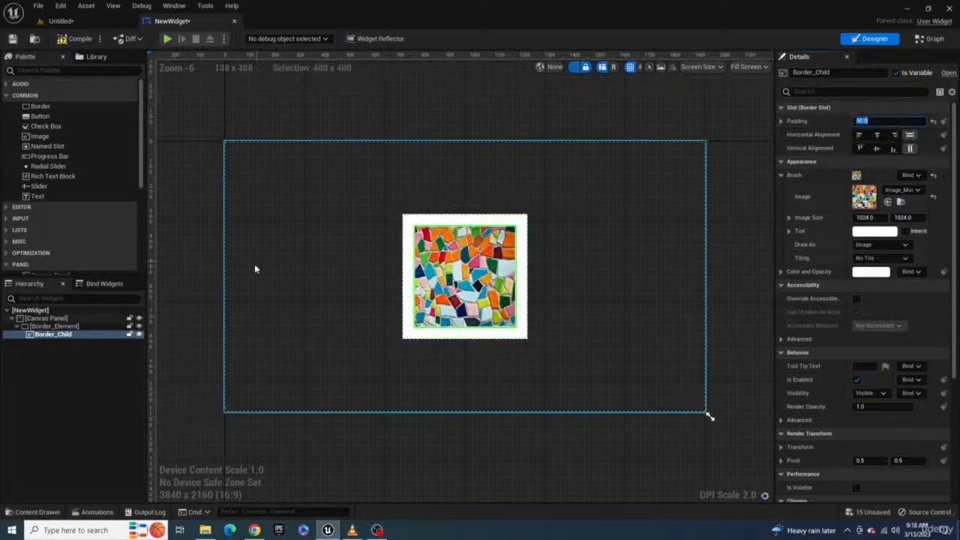
# Set Border_Element's brush image to the Image_Clover_01 texture.
pyautogui.click(80, 328)
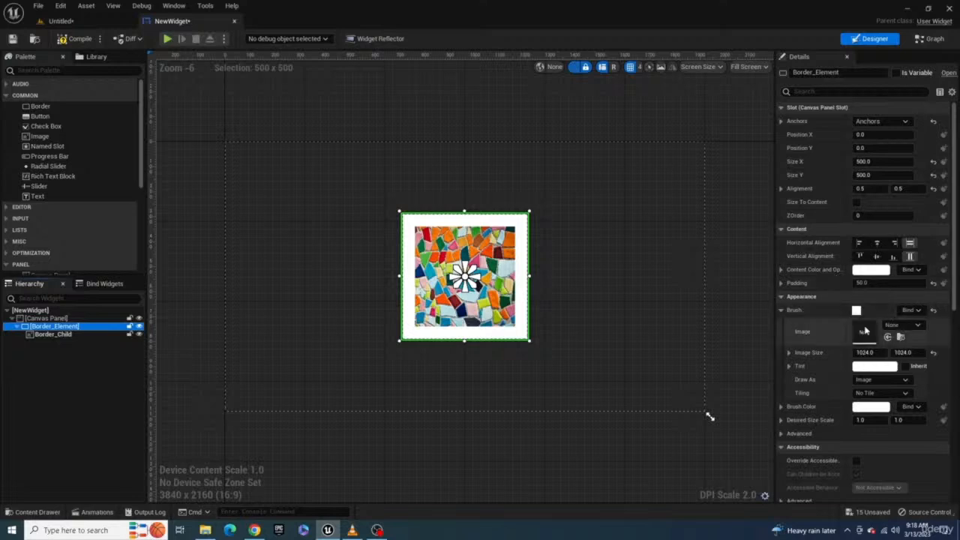
pyautogui.click(895, 327)
pyautogui.write('image')
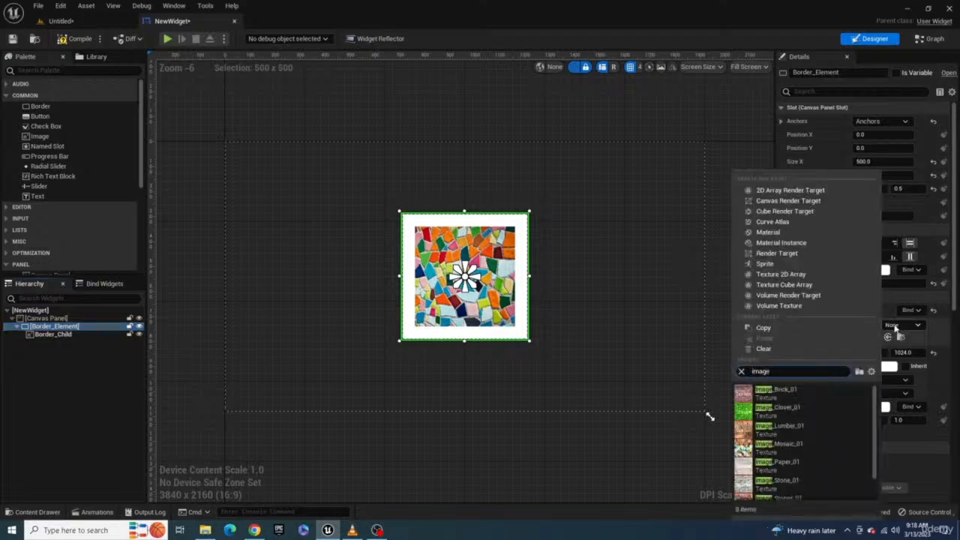
pyautogui.click(803, 411)
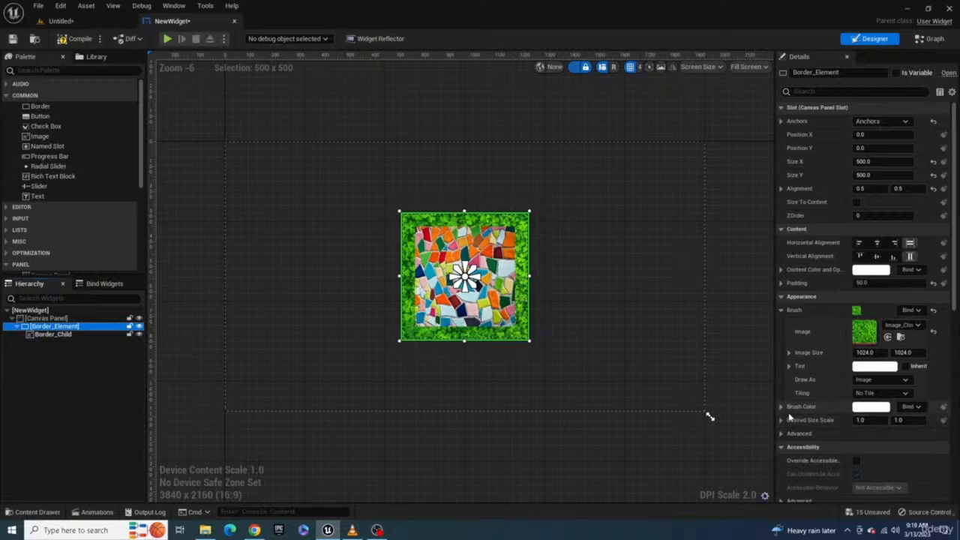
# Set Border_Element's brush color to a saturated pinkish red (R 1.0, G 0.0, B about 0.22) and reset its brush image.
pyautogui.click(870, 406)
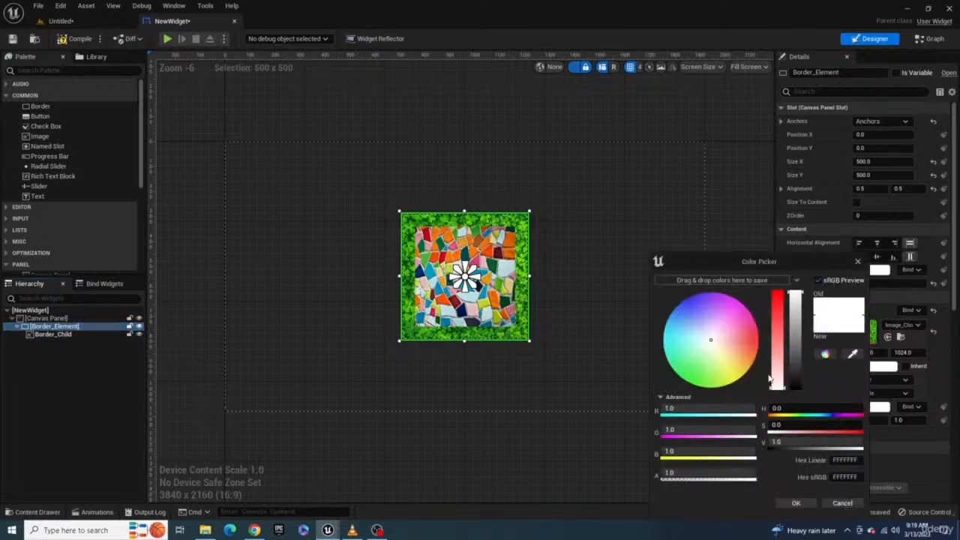
pyautogui.click(738, 367)
pyautogui.moveTo(738, 367); pyautogui.dragTo(758, 333)
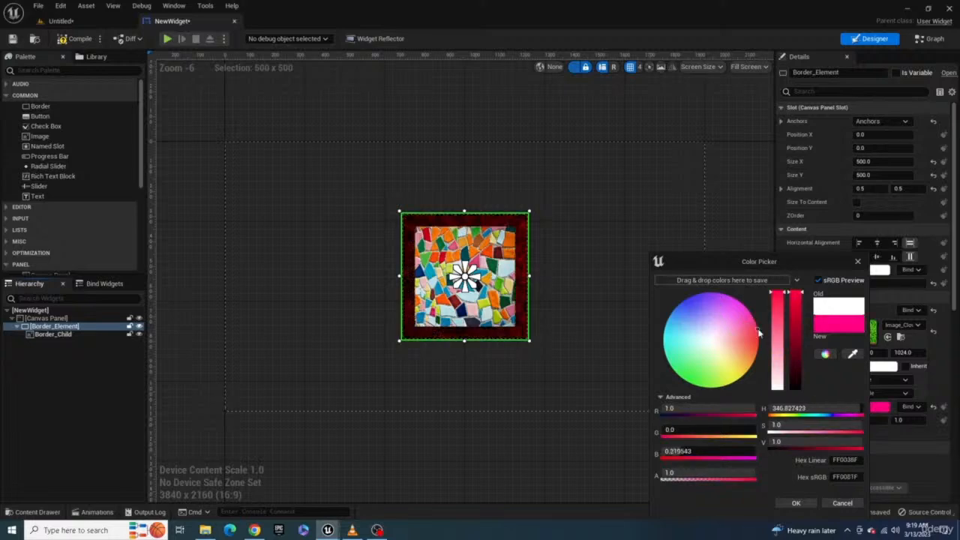
pyautogui.click(810, 502)
pyautogui.click(932, 331)
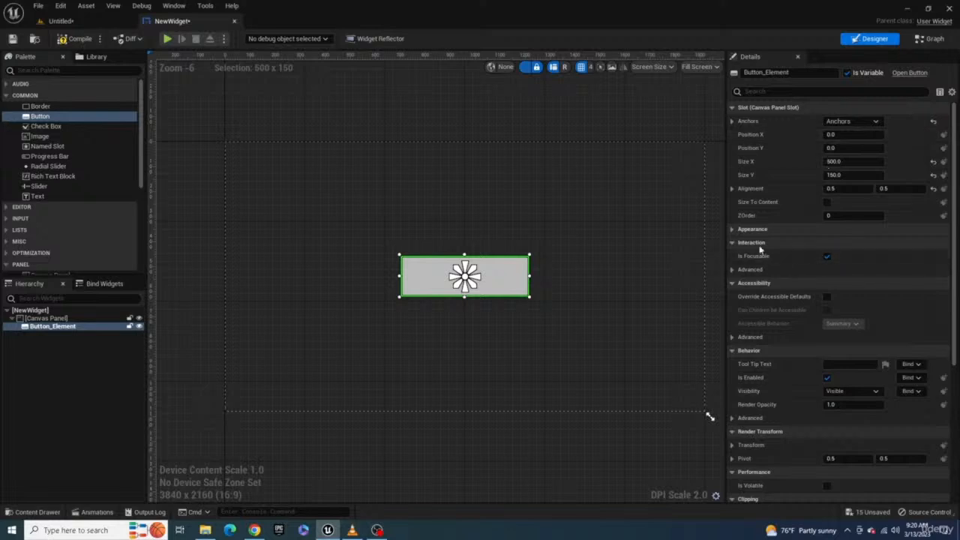
# Expand Button_Element's appearance style and set its Normal image to Image_Brick_01.
pyautogui.click(732, 228)
pyautogui.click(732, 243)
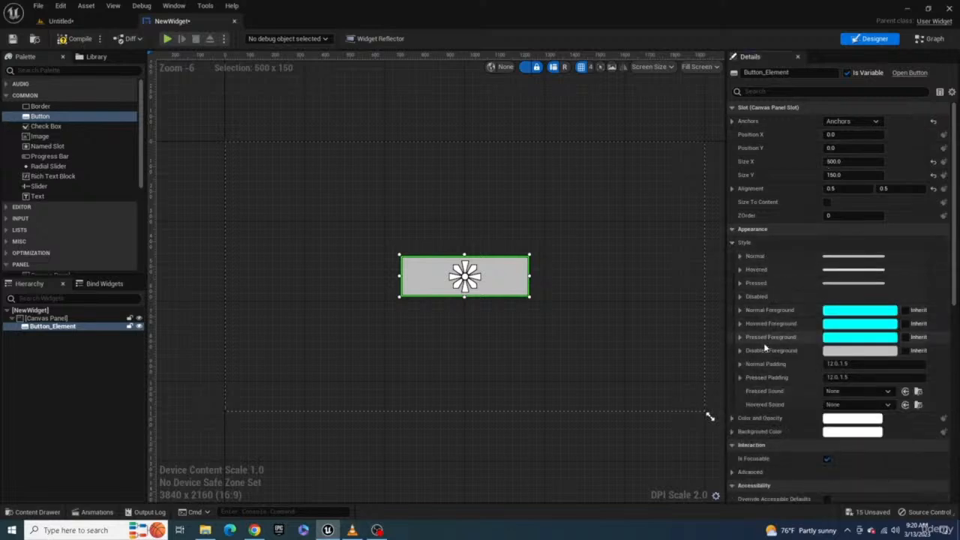
pyautogui.click(740, 257)
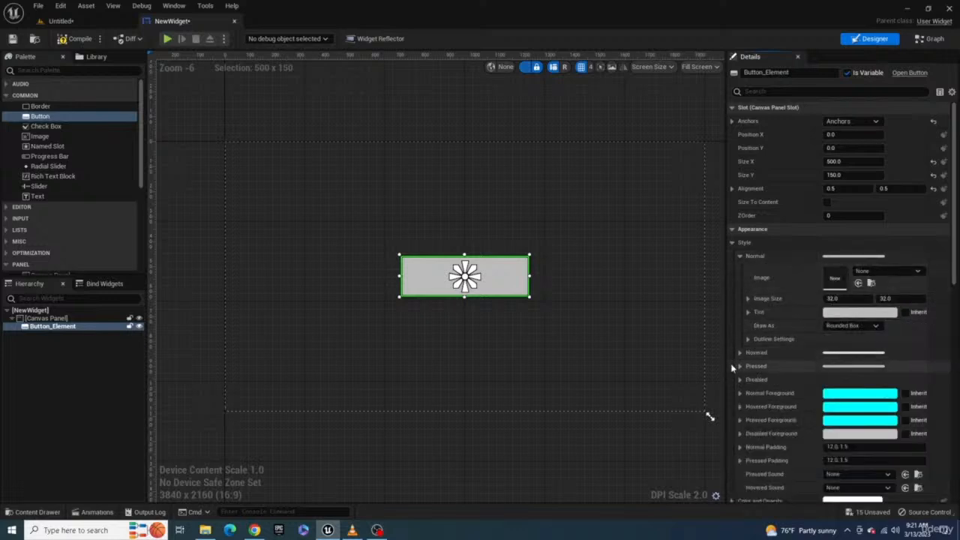
pyautogui.click(862, 272)
pyautogui.write('image')
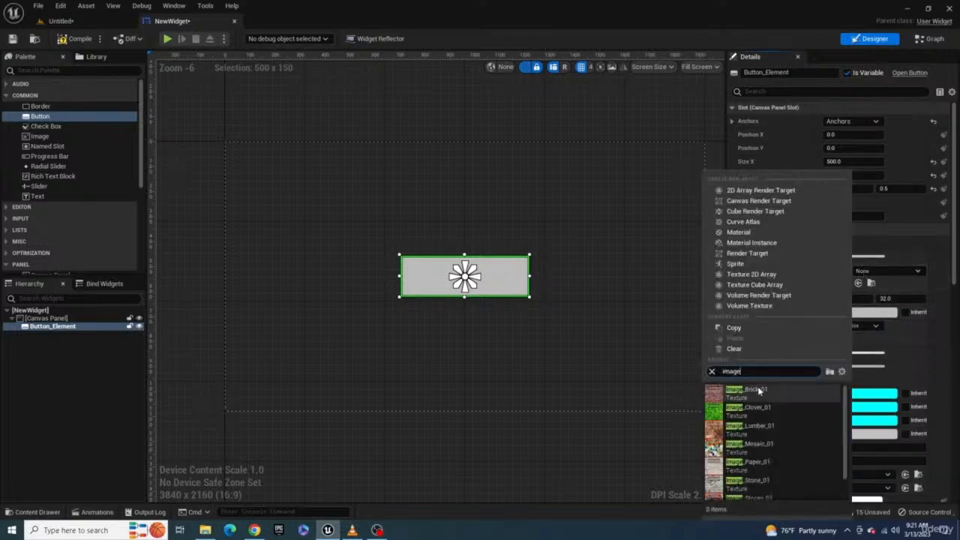
pyautogui.click(760, 391)
# Set the Hovered and Pressed images of Button_Element to Image_Brick_01.
pyautogui.click(744, 354)
pyautogui.click(862, 368)
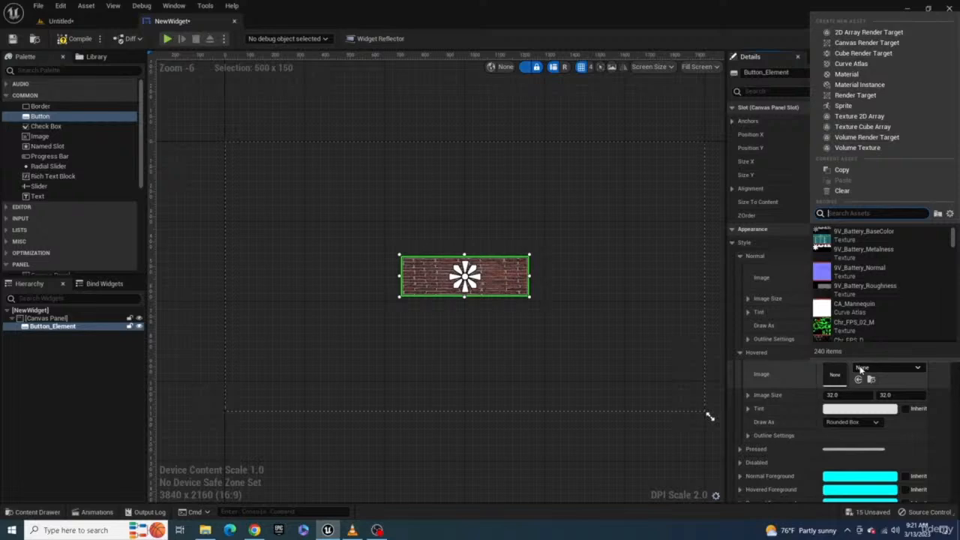
pyautogui.click(857, 240)
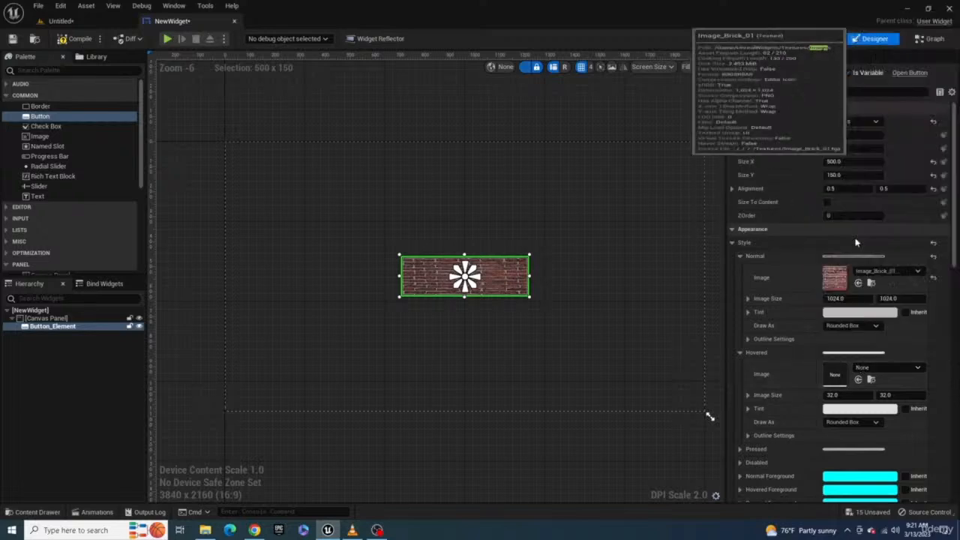
pyautogui.click(741, 449)
pyautogui.scroll(-3, 787, 431)
pyautogui.click(866, 416)
pyautogui.write('image')
pyautogui.click(855, 286)
pyautogui.scroll(-1, 769, 429)
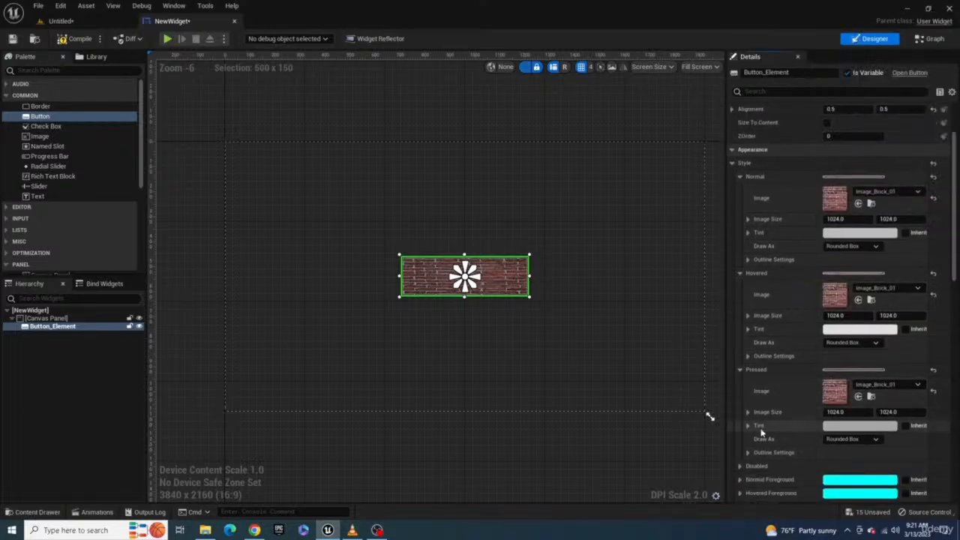
# Set Button_Element's Disabled image to Image_Brick_01.
pyautogui.click(741, 466)
pyautogui.scroll(-1, 794, 450)
pyautogui.click(863, 448)
pyautogui.write('image')
pyautogui.click(863, 324)
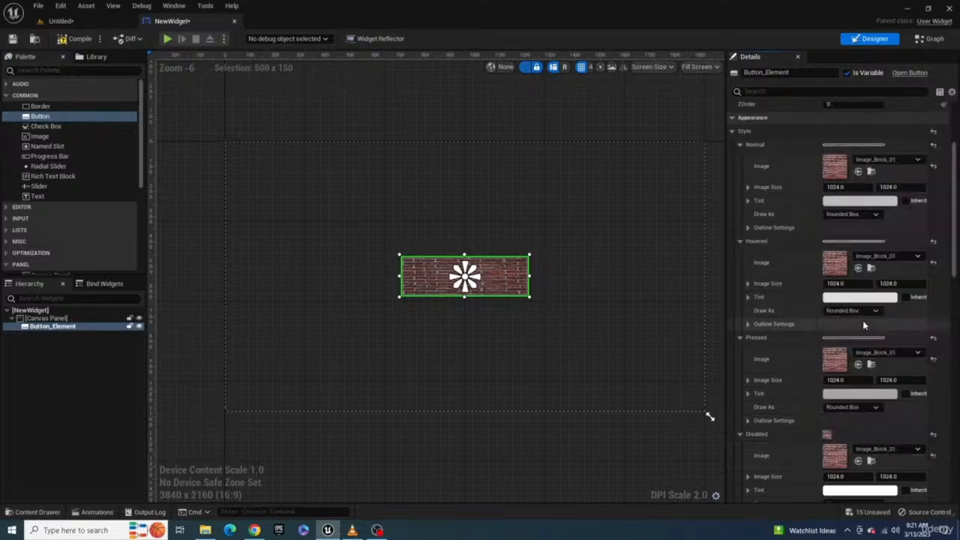
pyautogui.scroll(1, 938, 169)
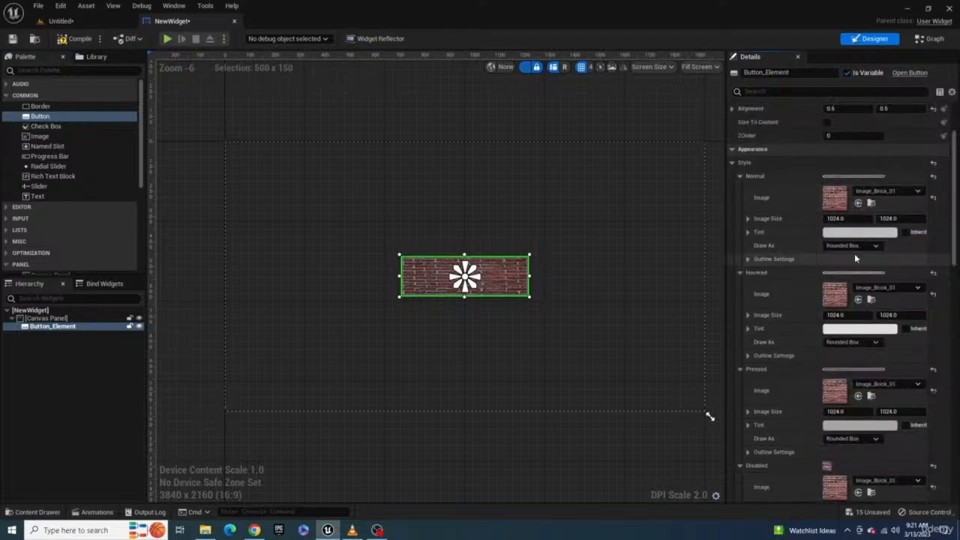
# Tint Button_Element's Normal style red, with an R value of about 0.495.
pyautogui.click(851, 232)
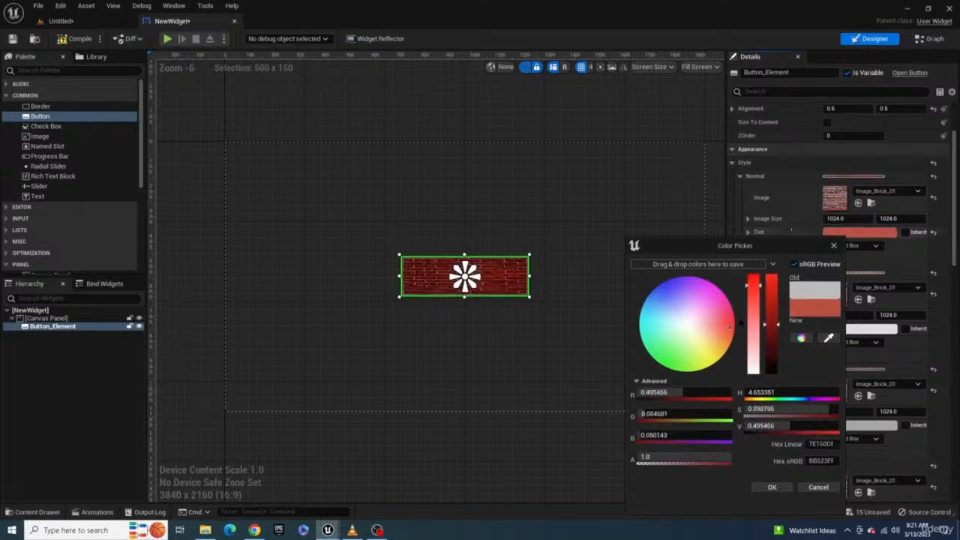
pyautogui.click(871, 246)
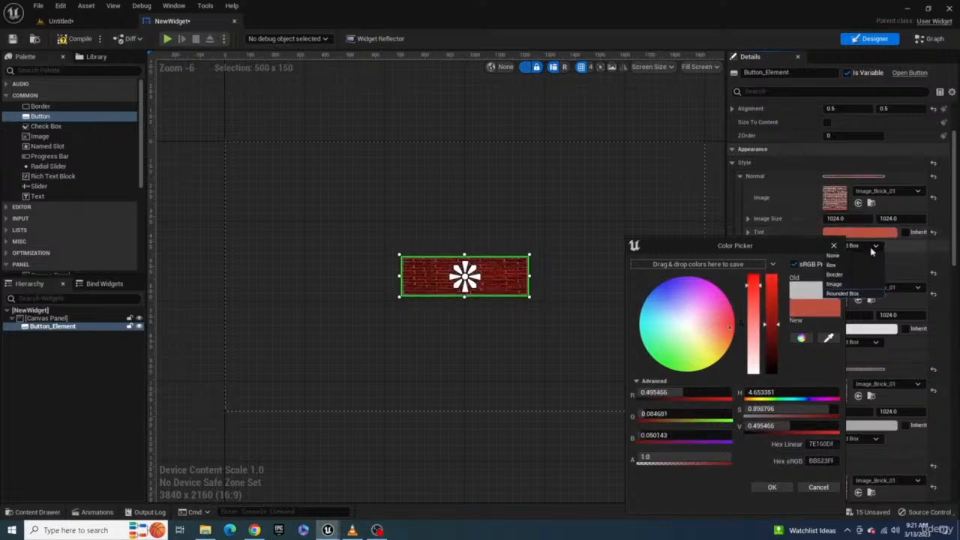
pyautogui.click(871, 246)
pyautogui.click(831, 246)
# Set Draw As to Box for Button_Element's Normal style.
pyautogui.click(851, 245)
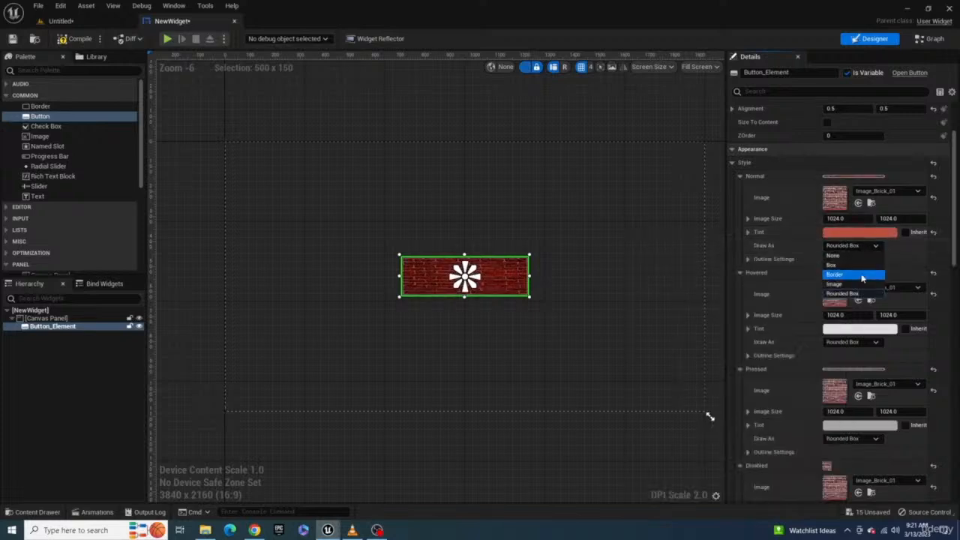
pyautogui.click(859, 267)
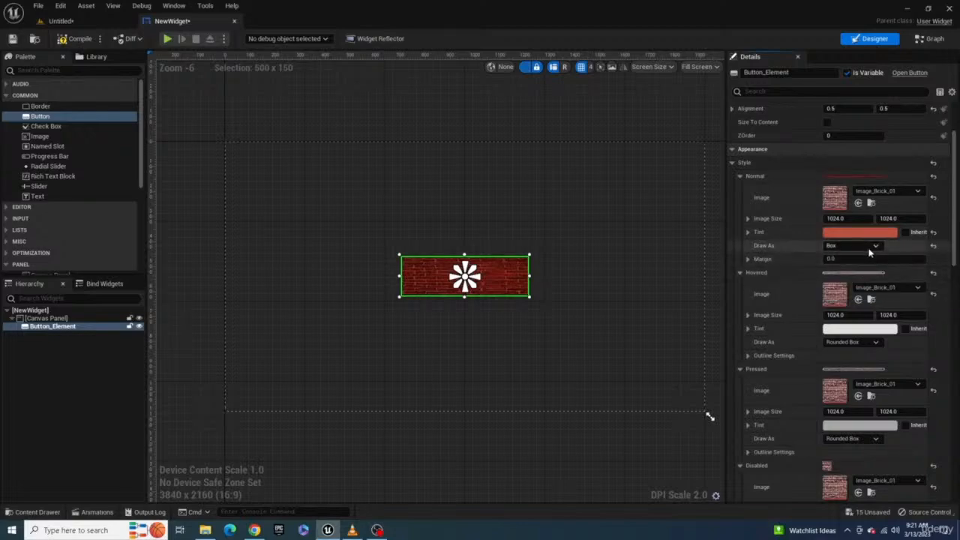
pyautogui.click(865, 247)
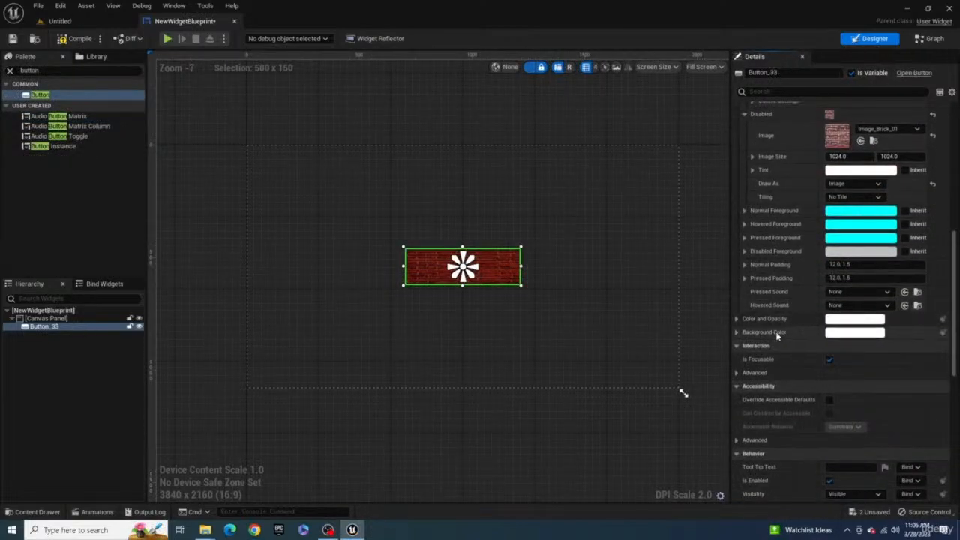
# Set Button_33's background color to a pale yellow (R about 0.96, G 1.0, B about 0.40).
pyautogui.click(853, 333)
pyautogui.moveTo(686, 322)
pyautogui.mouseDown()
pyautogui.moveTo(665, 353)
pyautogui.moveTo(712, 365)
pyautogui.moveTo(731, 324)
pyautogui.moveTo(669, 367)
pyautogui.moveTo(703, 365)
pyautogui.mouseUp()
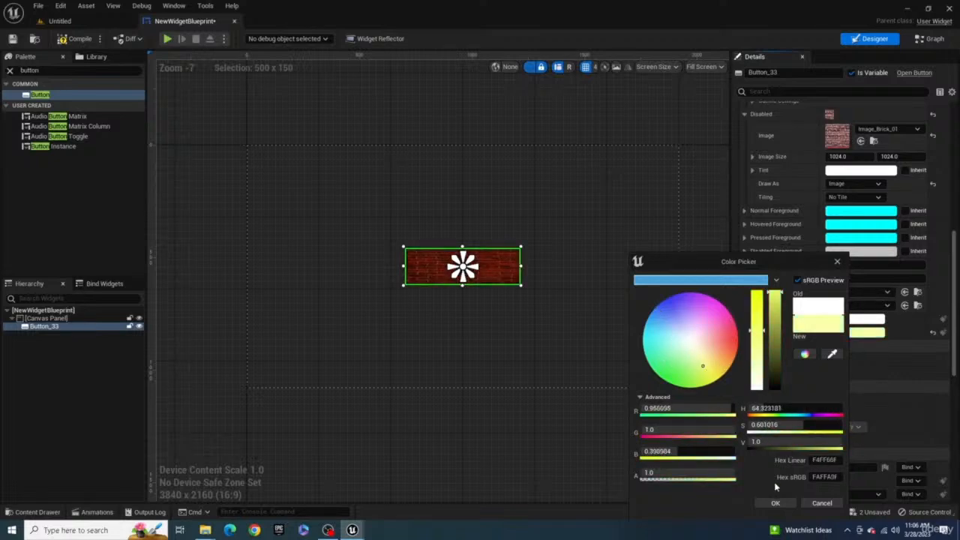
pyautogui.click(775, 504)
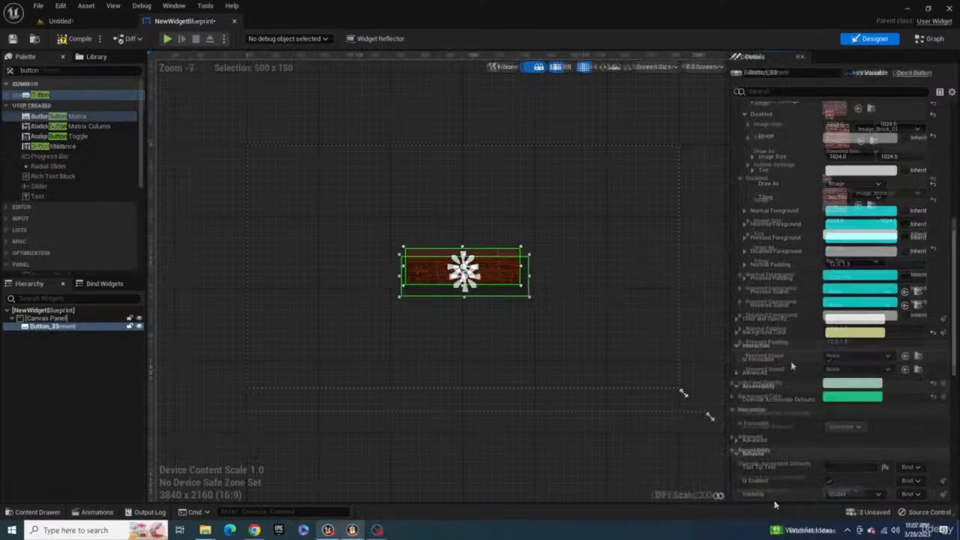
# Add an On Clicked event for Button_Element in the event graph and return to the widget designer.
pyautogui.scroll(-10, 799, 352)
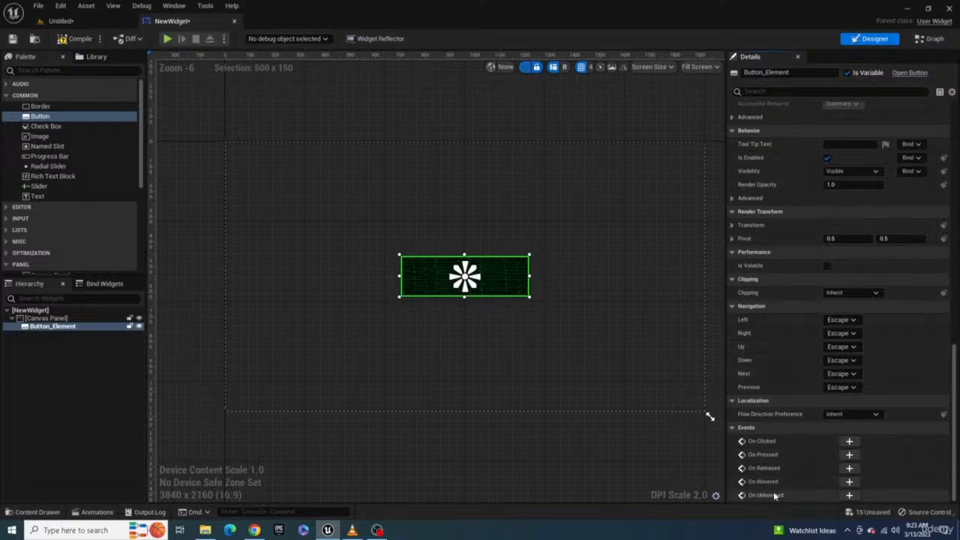
pyautogui.click(848, 443)
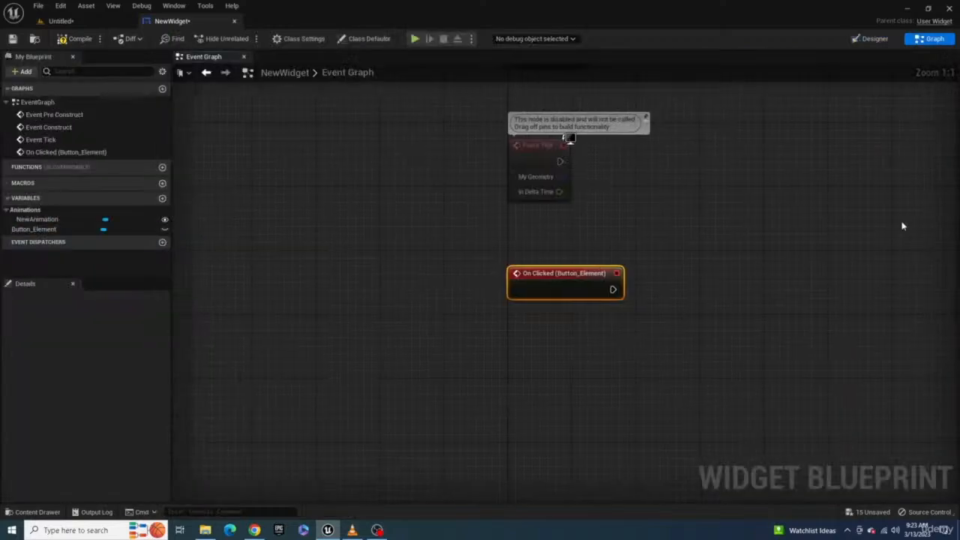
pyautogui.click(871, 42)
# Go to Button_Element's On Clicked event in the graph and connect a Print String node to its execution output.
pyautogui.scroll(-10, 825, 419)
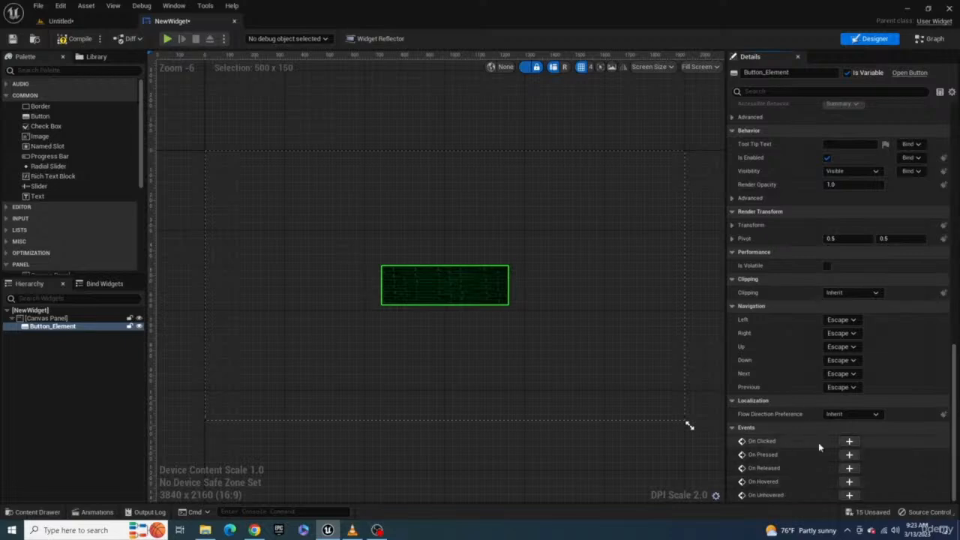
pyautogui.click(848, 441)
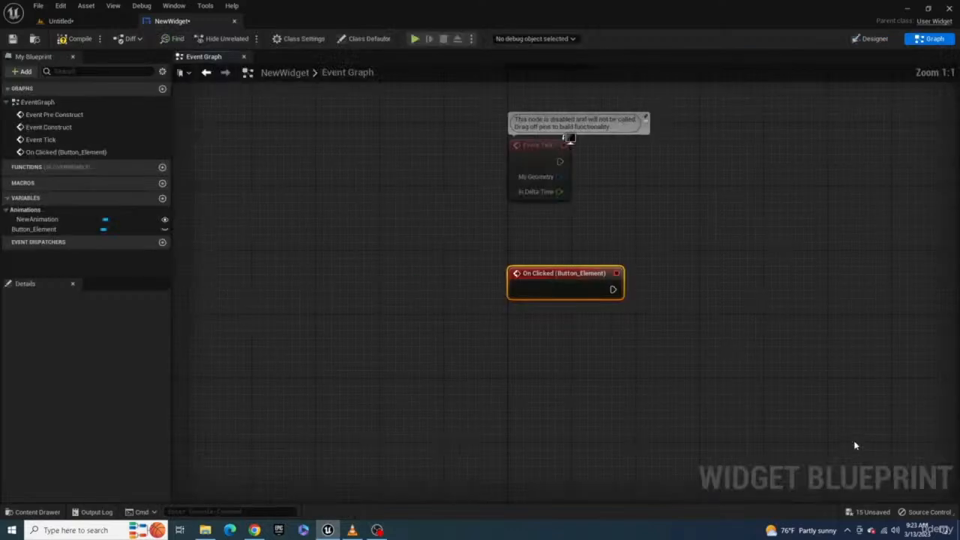
pyautogui.moveTo(612, 289); pyautogui.dragTo(688, 300)
pyautogui.write('print string')
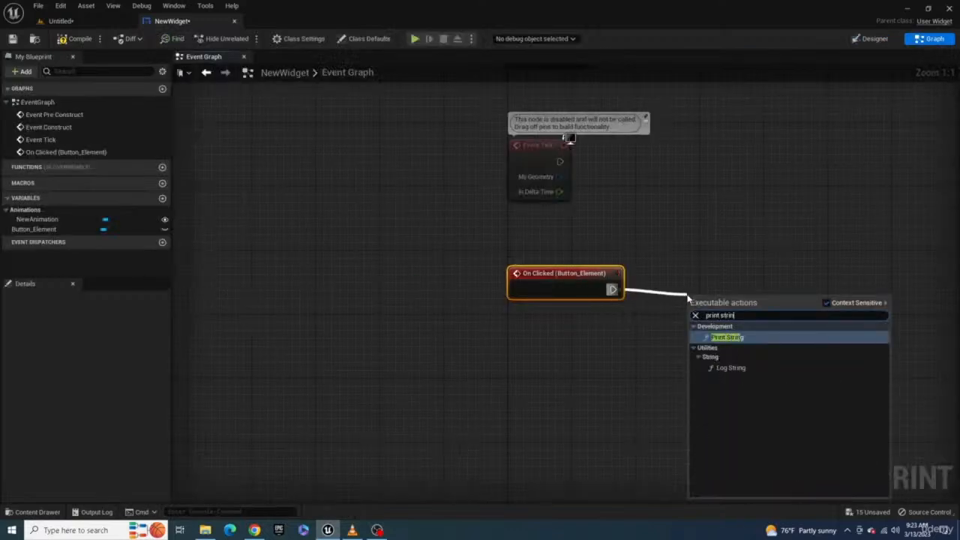
pyautogui.press('Return')
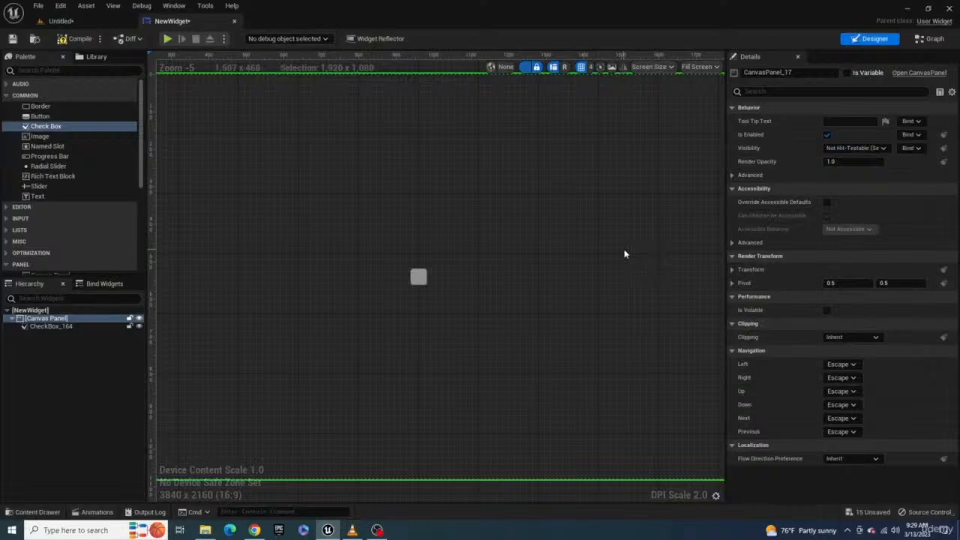
# Try the Checked option for the check box's Checked State and revert to Unchecked.
pyautogui.click(421, 279)
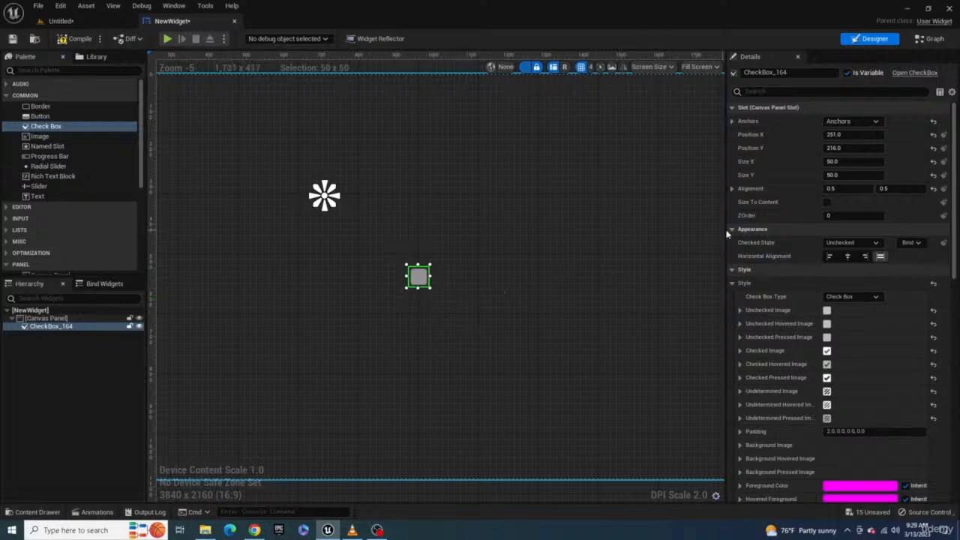
pyautogui.click(830, 244)
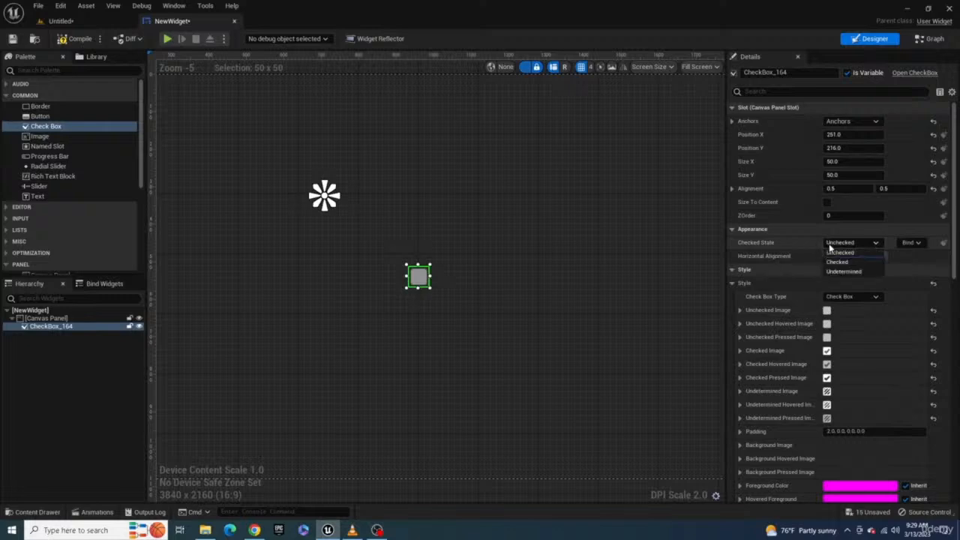
pyautogui.click(841, 262)
pyautogui.hotkey('ctrl', 'z')
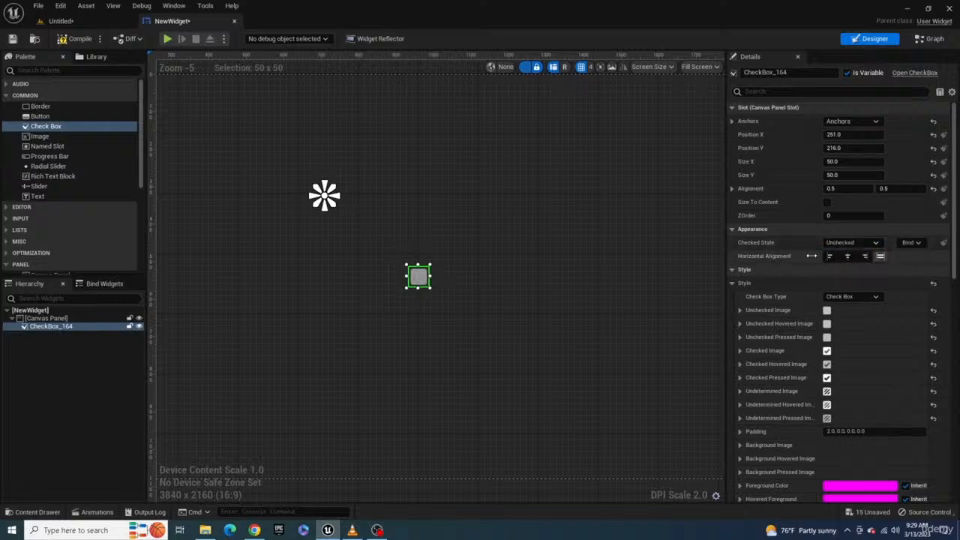
# Try Toggle Button as the check box's Check Box Type and return it to Check Box.
pyautogui.click(847, 298)
pyautogui.click(852, 316)
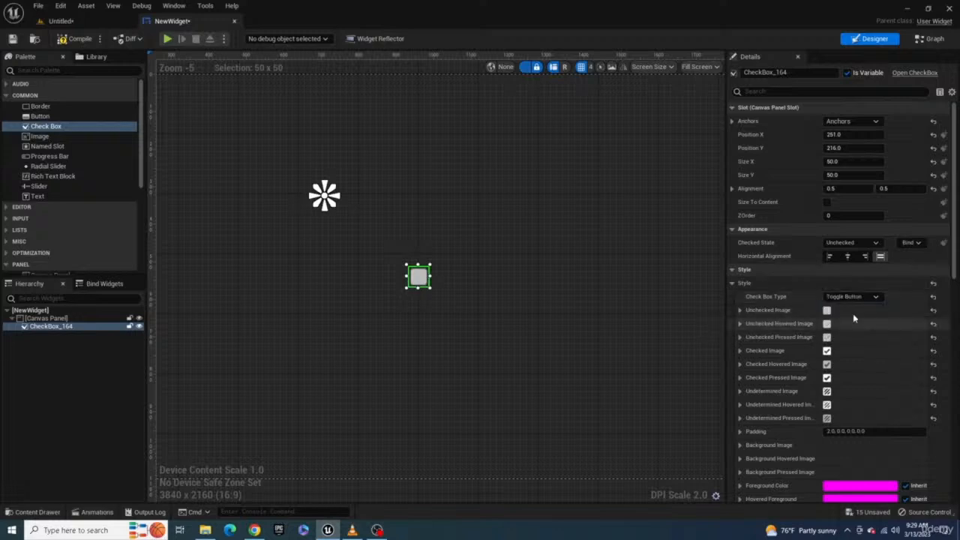
pyautogui.click(850, 296)
pyautogui.click(851, 306)
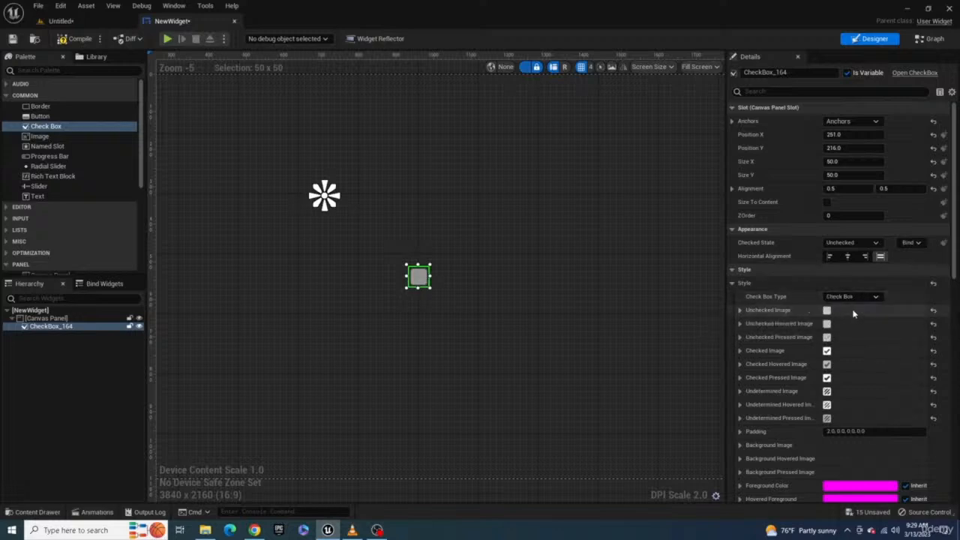
# Examine the check box's Unchecked Image settings and the remaining style details.
pyautogui.click(740, 310)
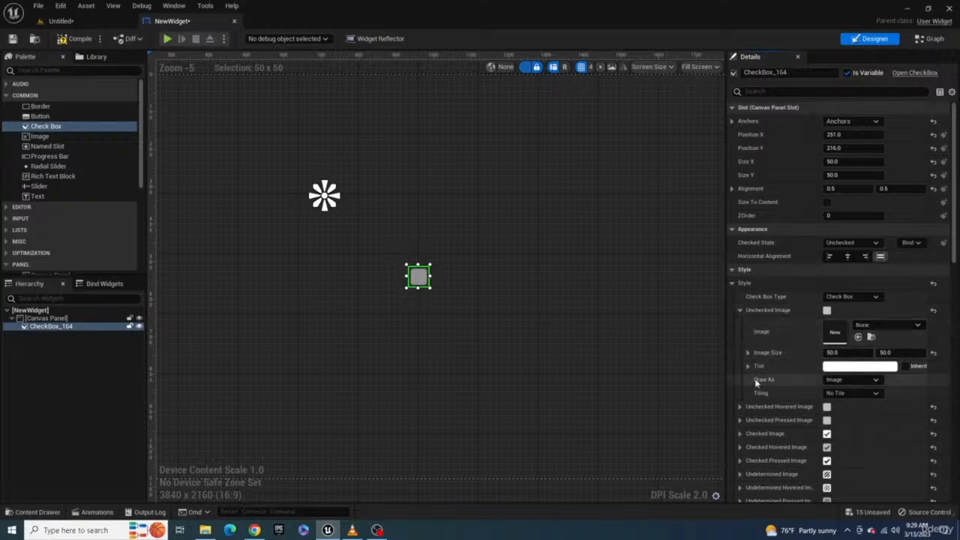
pyautogui.scroll(-8, 768, 380)
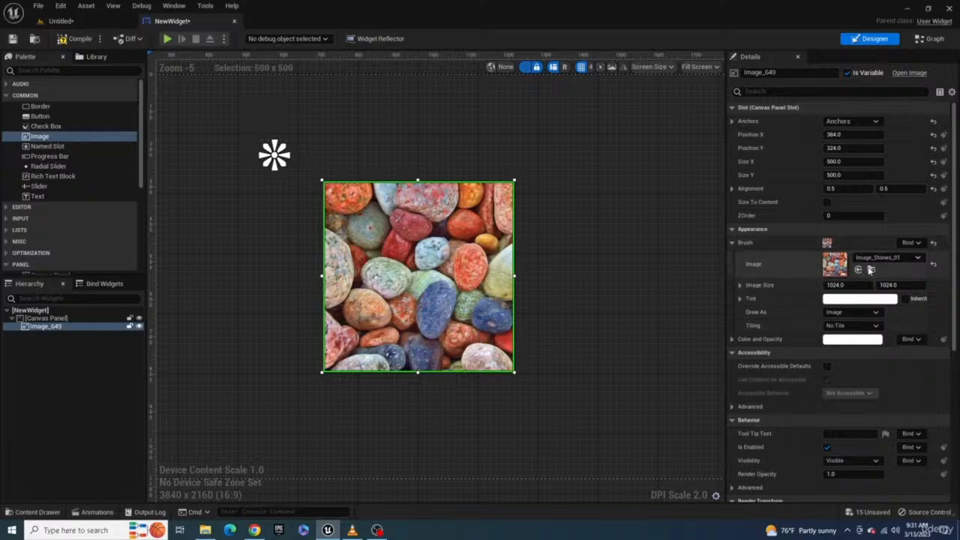
# Assign the Image_Mosaic_01 texture to the image's brush and try out its Tint colour.
pyautogui.click(889, 259)
pyautogui.click(750, 395)
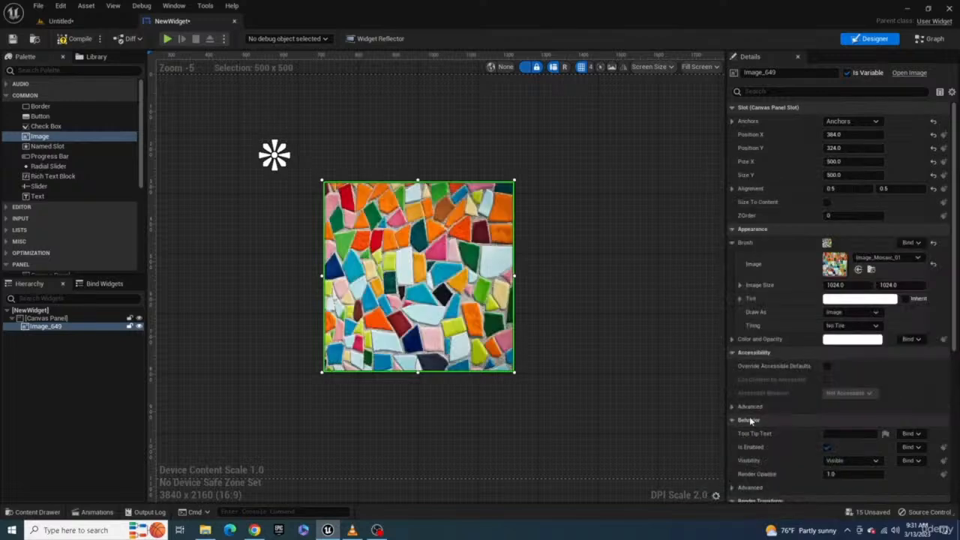
pyautogui.click(870, 298)
pyautogui.moveTo(755, 345); pyautogui.dragTo(873, 384)
pyautogui.click(773, 504)
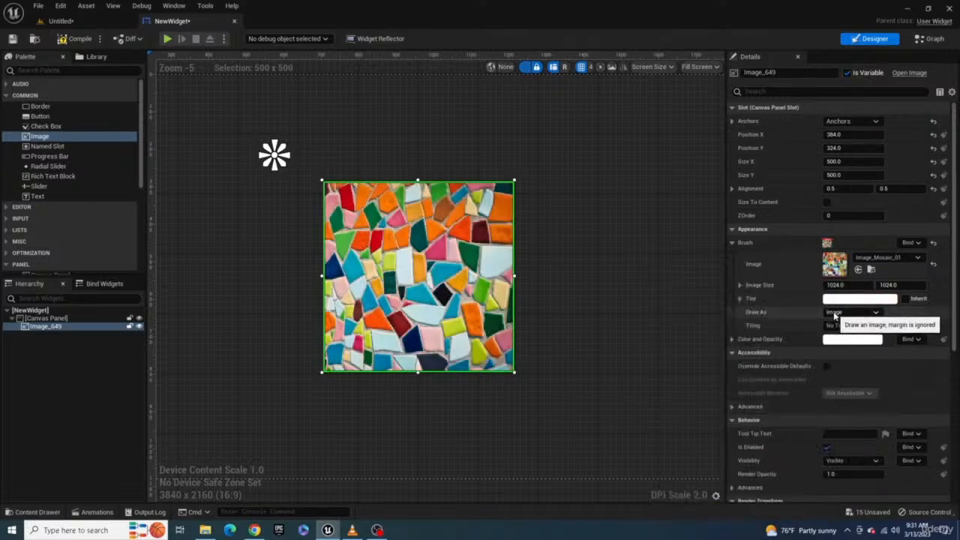
# Try the Box option for the image brush's Draw As and set it to Rounded Box.
pyautogui.click(851, 312)
pyautogui.click(847, 330)
pyautogui.click(846, 311)
pyautogui.click(852, 356)
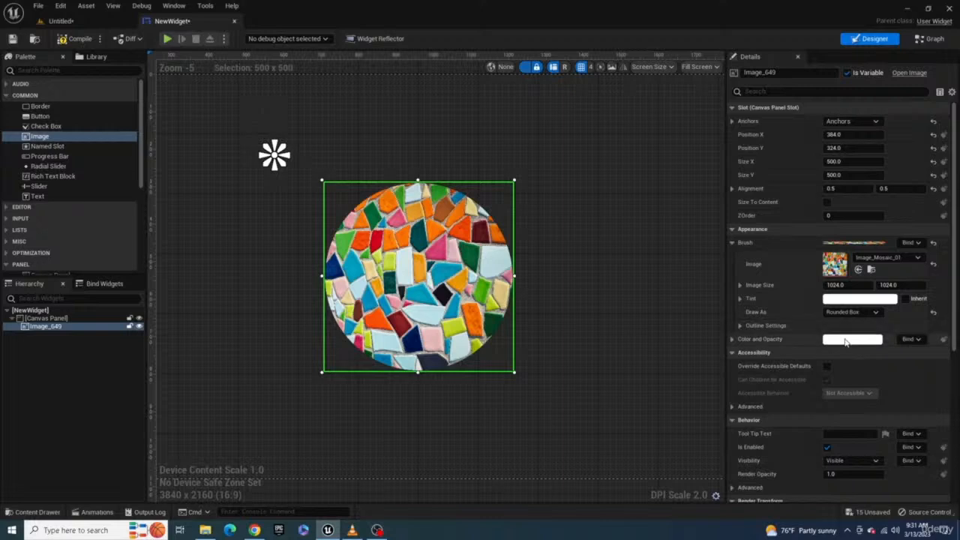
# Set the image's Color and Opacity to magenta (R about 0.80, G 0.0, B 1.0).
pyautogui.click(846, 341)
pyautogui.moveTo(685, 340)
pyautogui.mouseDown()
pyautogui.moveTo(681, 353)
pyautogui.moveTo(714, 330)
pyautogui.moveTo(686, 309)
pyautogui.moveTo(716, 320)
pyautogui.moveTo(654, 353)
pyautogui.moveTo(703, 292)
pyautogui.mouseUp()
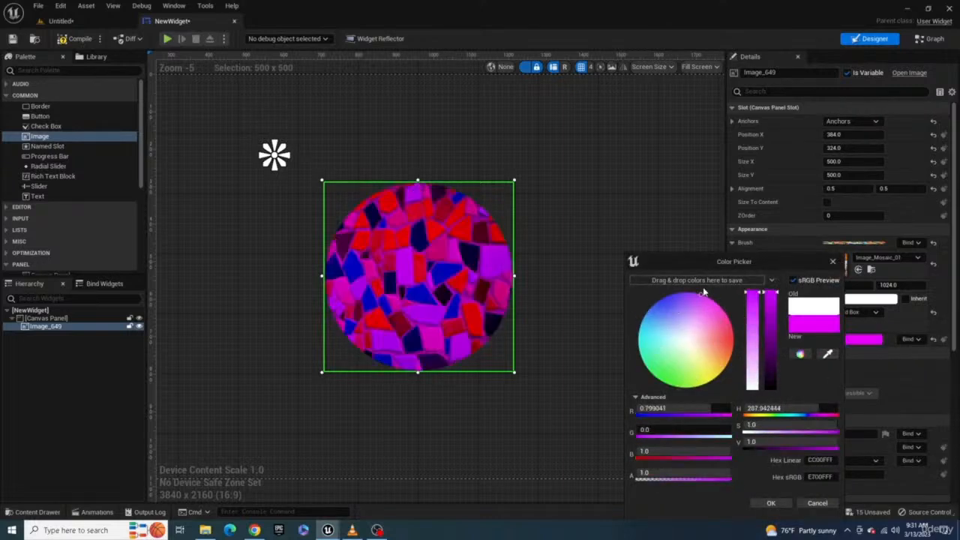
pyautogui.click(769, 503)
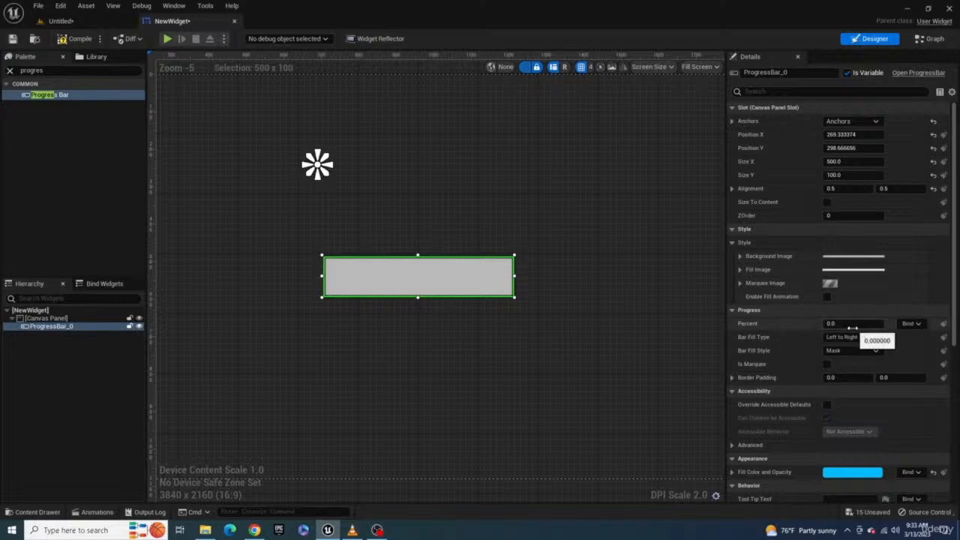
# Set the progress bar's Percent to about 0.5 and its Bar Fill Type to Right to Left.
pyautogui.moveTo(843, 324)
pyautogui.mouseDown()
pyautogui.moveTo(887, 324)
pyautogui.moveTo(824, 324)
pyautogui.moveTo(887, 324)
pyautogui.moveTo(840, 323)
pyautogui.moveTo(855, 324)
pyautogui.mouseUp()
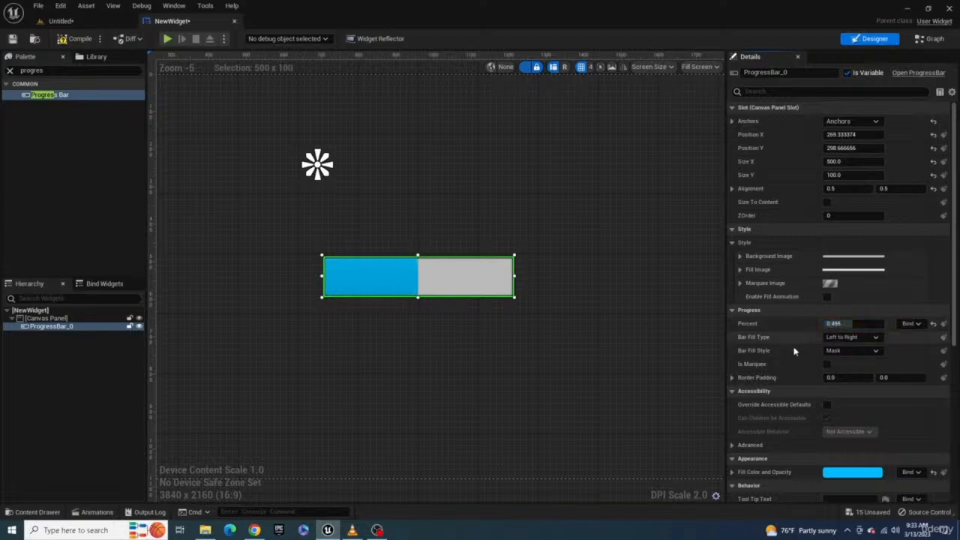
pyautogui.click(852, 336)
pyautogui.click(861, 357)
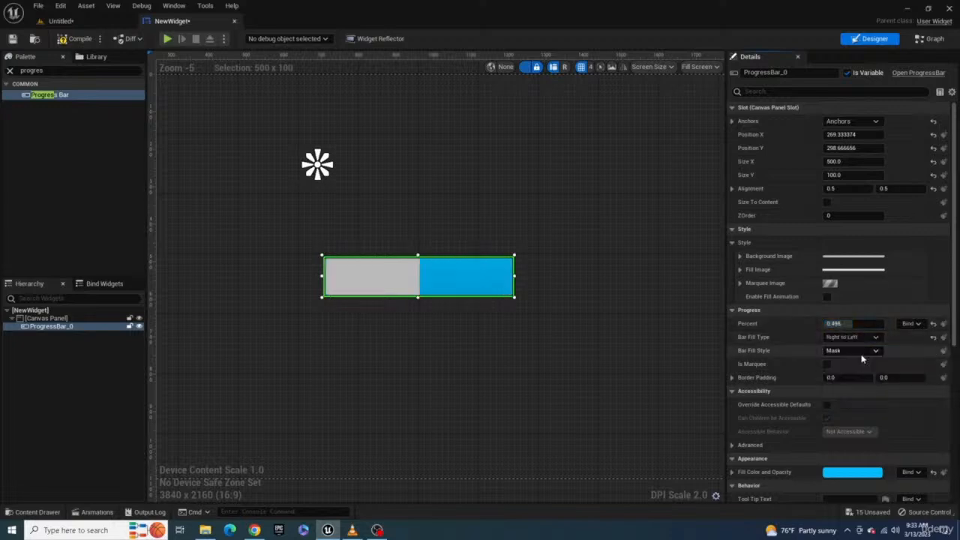
# Try Fill from Center for the progress bar's Bar Fill Type and set it to Bottom to Top.
pyautogui.click(859, 337)
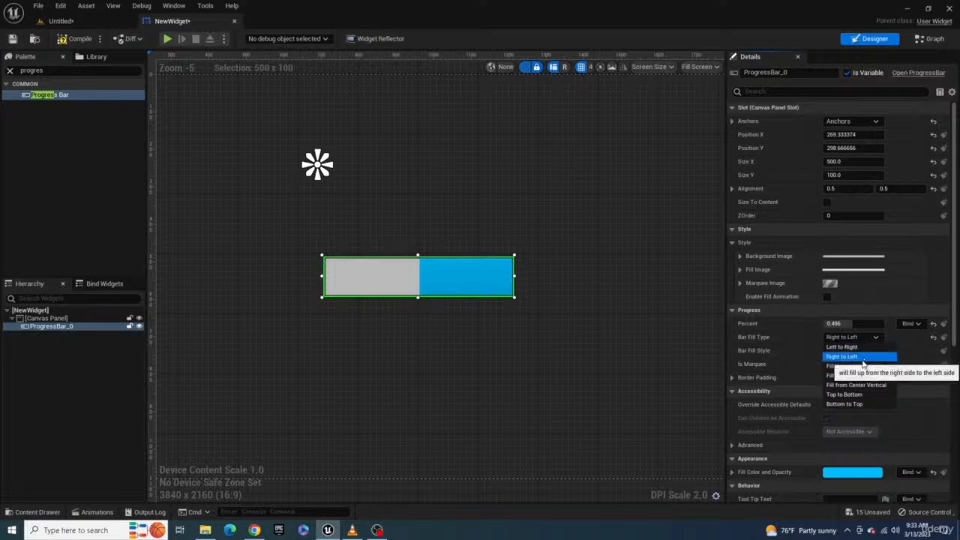
pyautogui.click(860, 366)
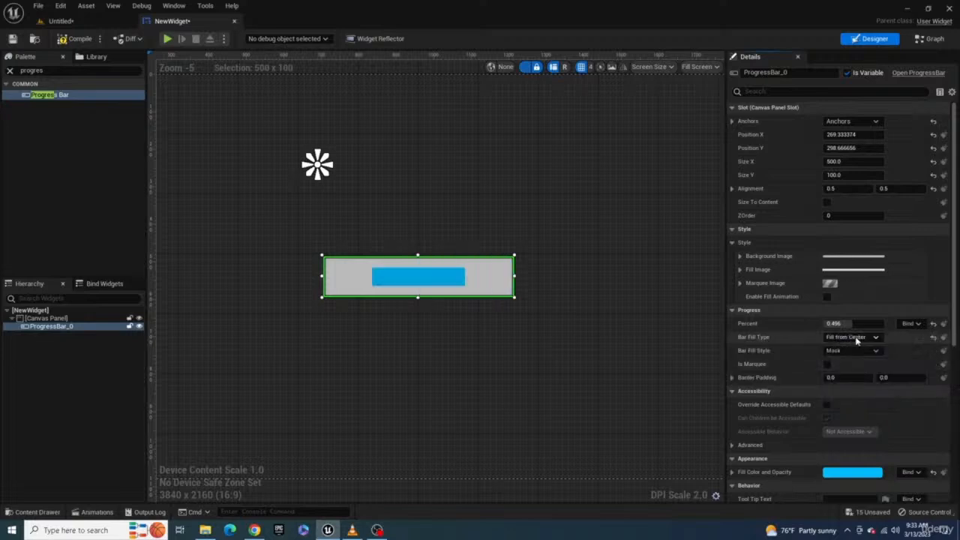
pyautogui.click(855, 336)
pyautogui.click(844, 404)
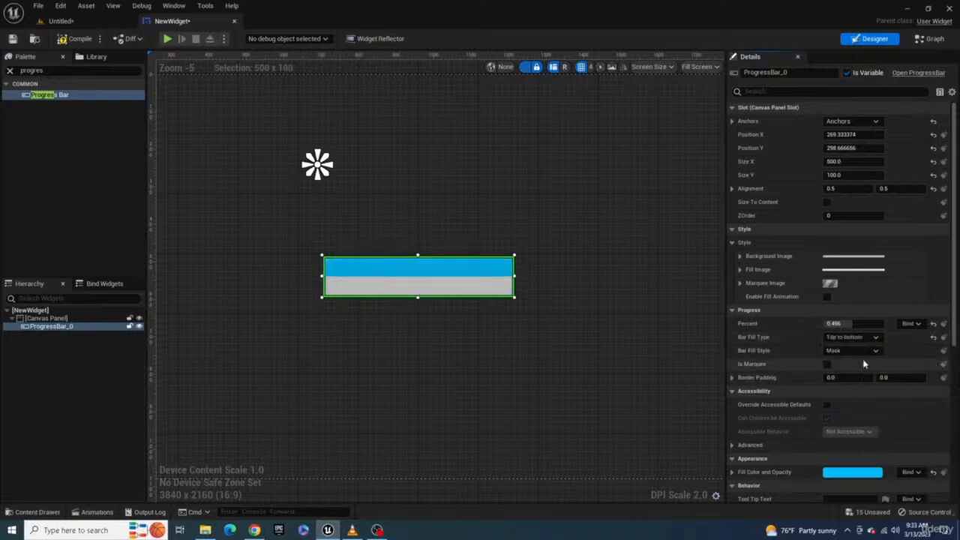
# Toggle the progress bar's Is Marquee option on and off to preview the marquee effect.
pyautogui.click(826, 364)
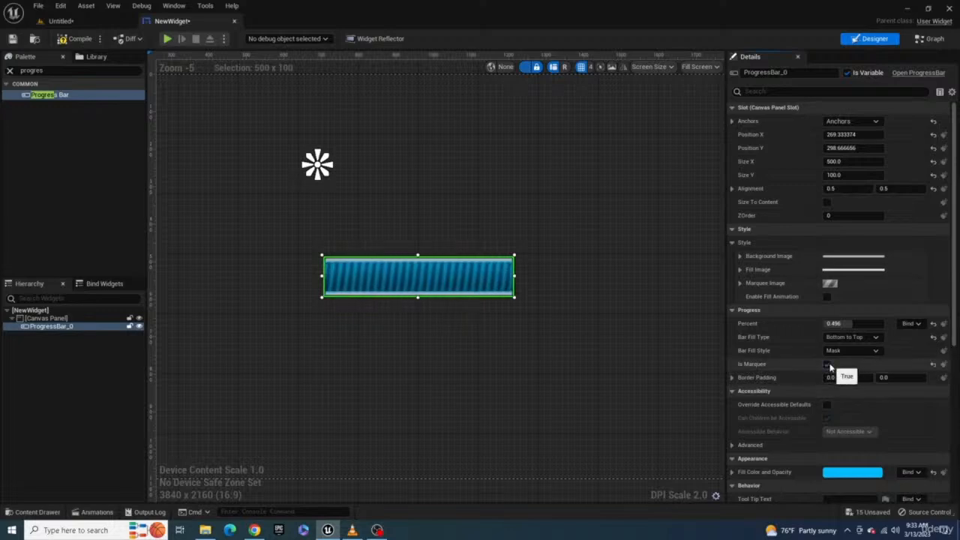
pyautogui.click(828, 365)
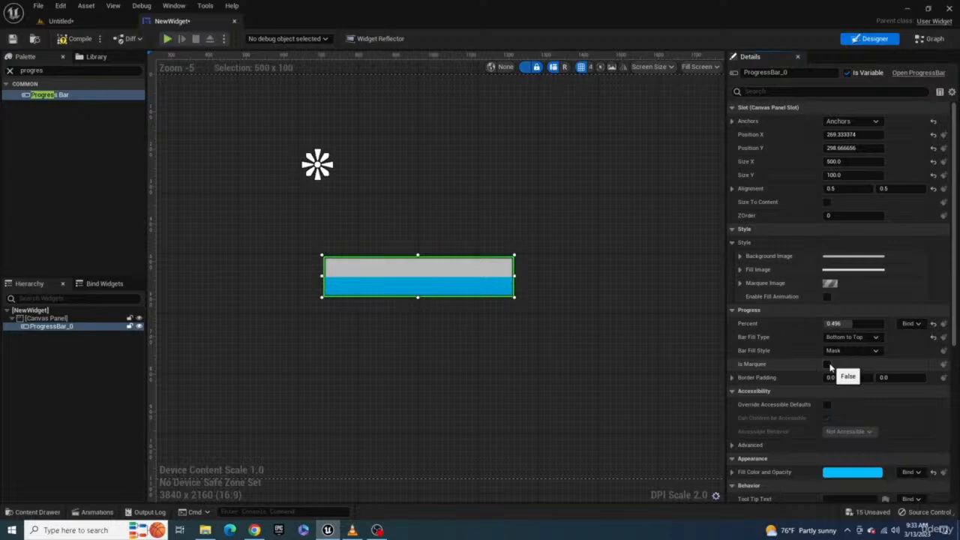
pyautogui.click(828, 365)
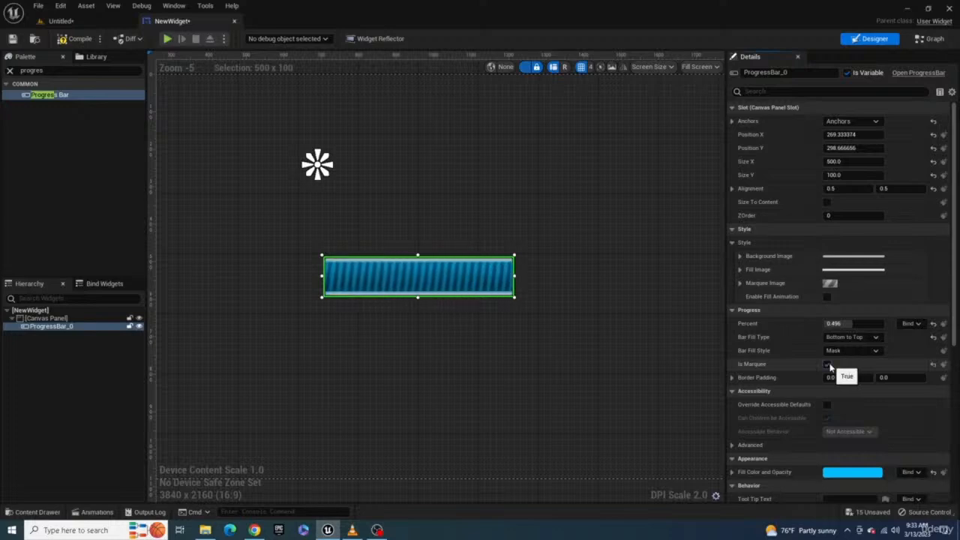
pyautogui.click(828, 365)
# Try different colours for the progress bar's Fill Color and Opacity.
pyautogui.scroll(-2, 795, 409)
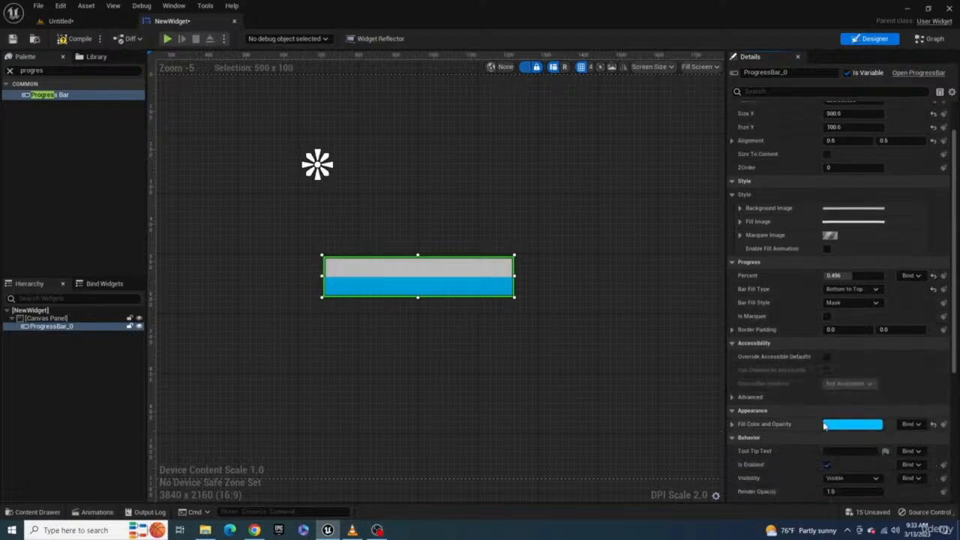
pyautogui.click(853, 424)
pyautogui.moveTo(709, 346); pyautogui.dragTo(656, 354)
pyautogui.moveTo(656, 353); pyautogui.dragTo(678, 349)
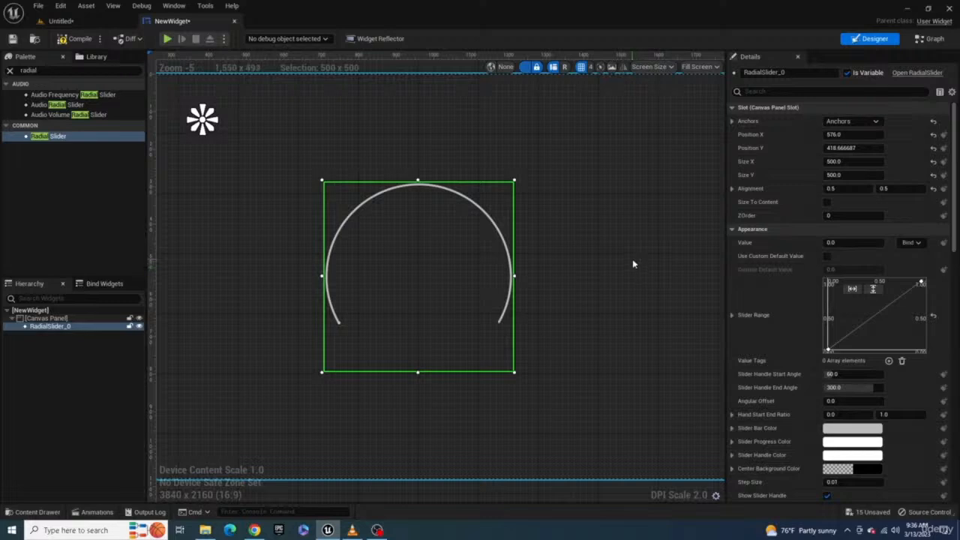
# Set the radial slider's Value to about 0.15 and adjust the end points of its Slider Range curve.
pyautogui.moveTo(837, 241); pyautogui.dragTo(853, 243)
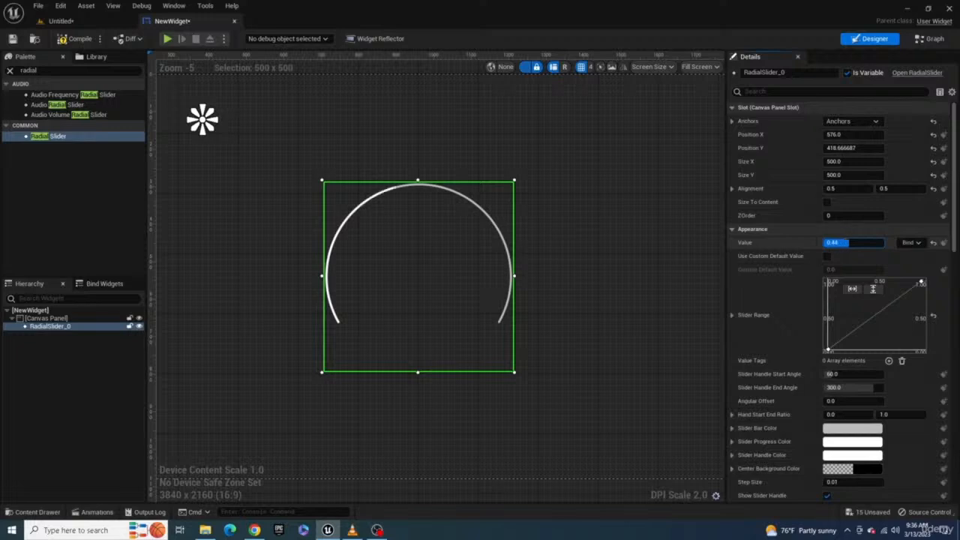
pyautogui.moveTo(872, 243); pyautogui.dragTo(851, 243)
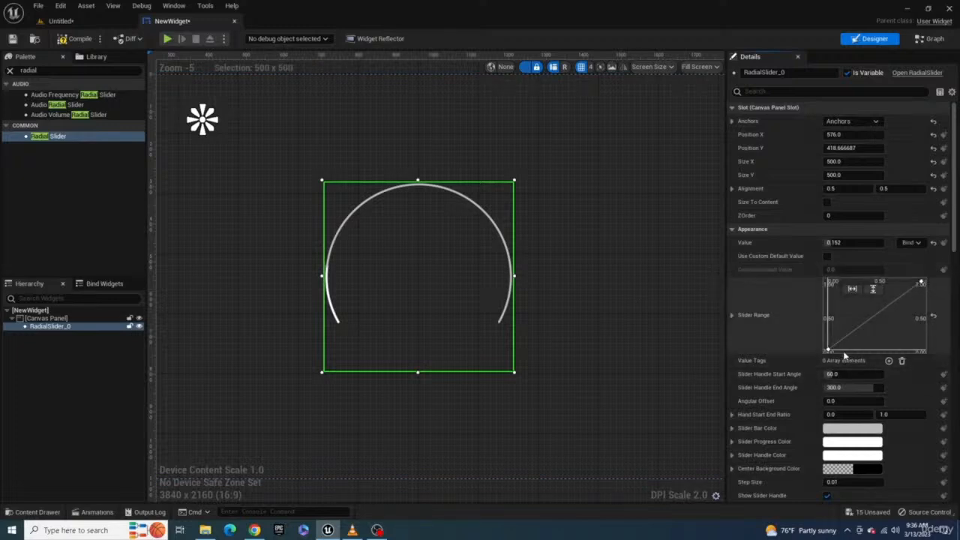
pyautogui.moveTo(831, 351)
pyautogui.mouseDown()
pyautogui.moveTo(831, 271)
pyautogui.moveTo(829, 353)
pyautogui.moveTo(831, 339)
pyautogui.mouseUp()
pyautogui.moveTo(922, 283)
pyautogui.mouseDown()
pyautogui.moveTo(919, 321)
pyautogui.moveTo(921, 283)
pyautogui.mouseUp()
# Set the radial slider's handle start angle to about 77.5, end angle to about 291.4 and Angular Offset to about 11.5.
pyautogui.moveTo(829, 333); pyautogui.dragTo(835, 374)
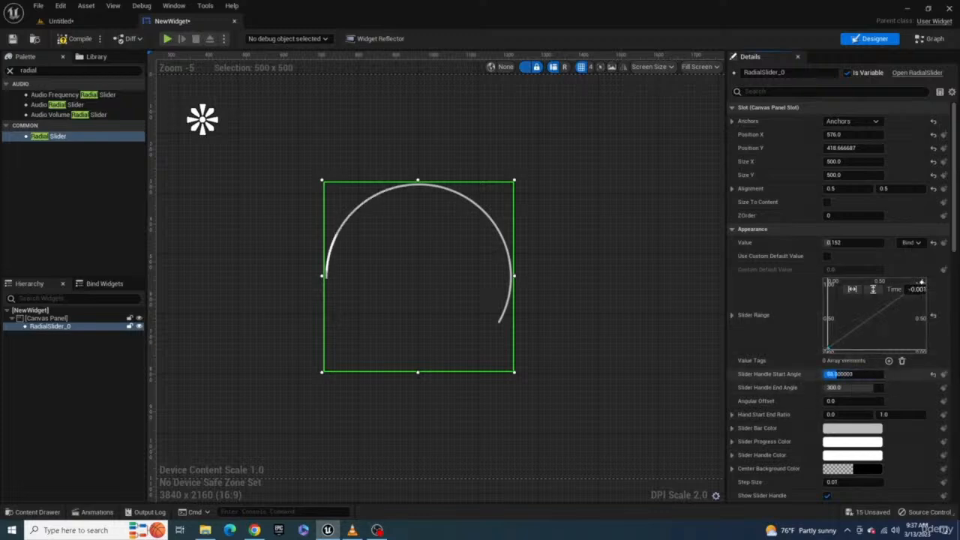
pyautogui.moveTo(848, 387); pyautogui.dragTo(834, 414)
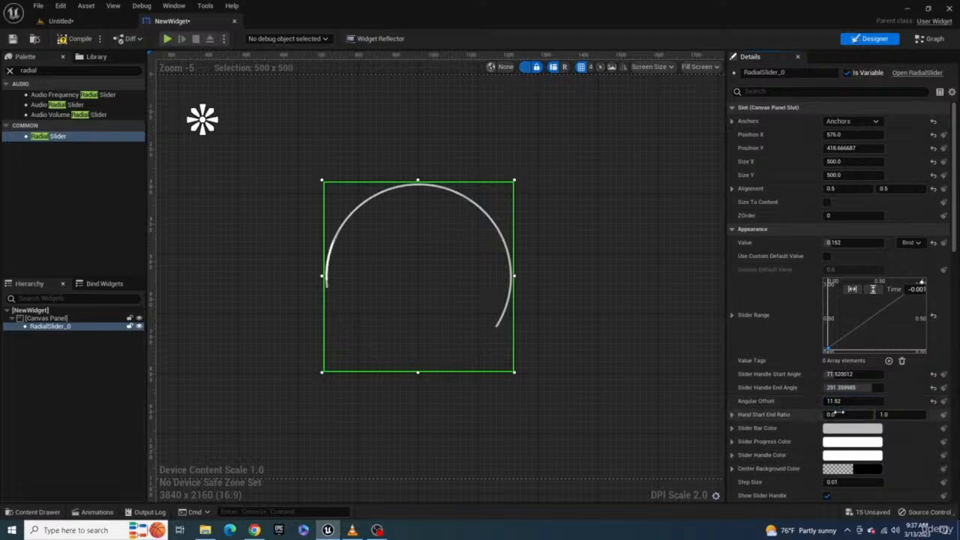
# Show the radial slider's hand and set its Hand Start End Ratio to about 0.06 and 0.80.
pyautogui.scroll(-2, 779, 442)
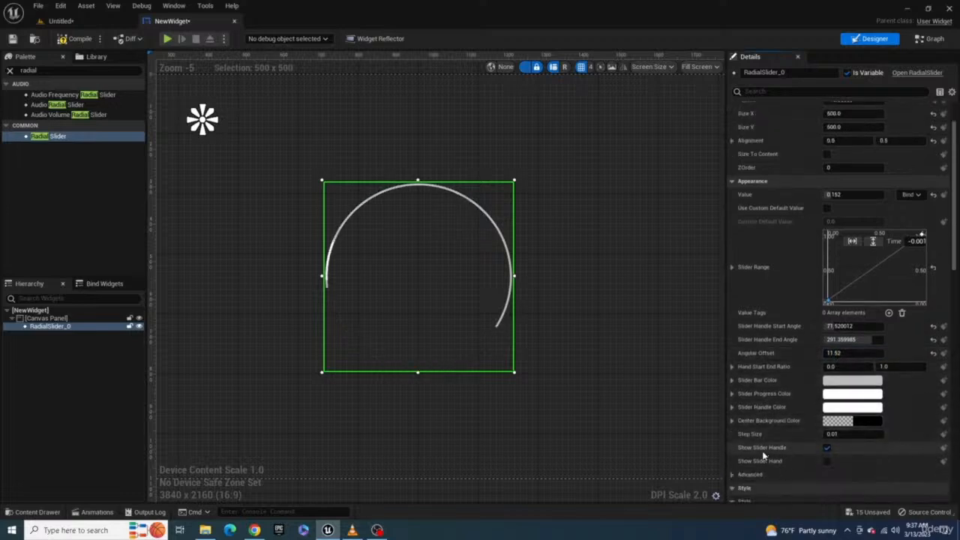
pyautogui.click(827, 461)
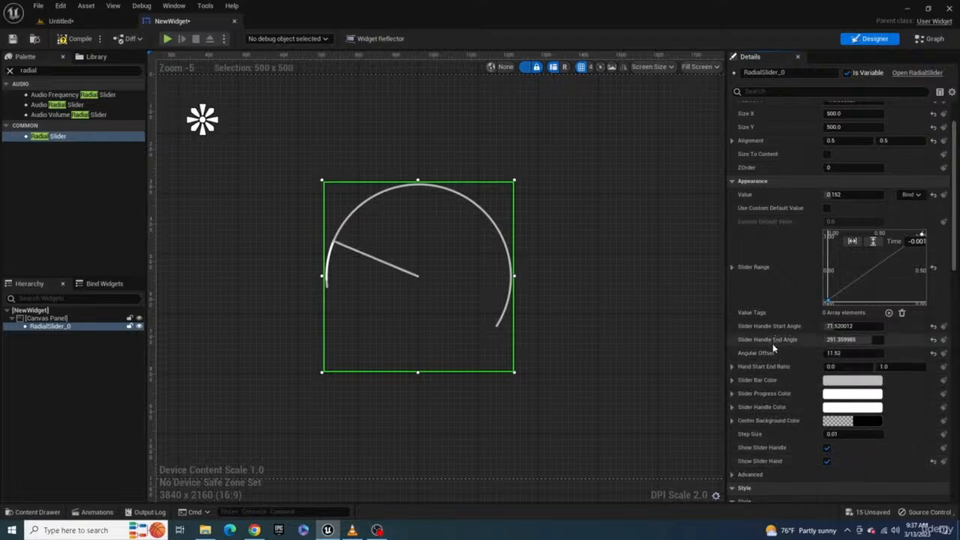
pyautogui.moveTo(832, 366); pyautogui.dragTo(874, 366)
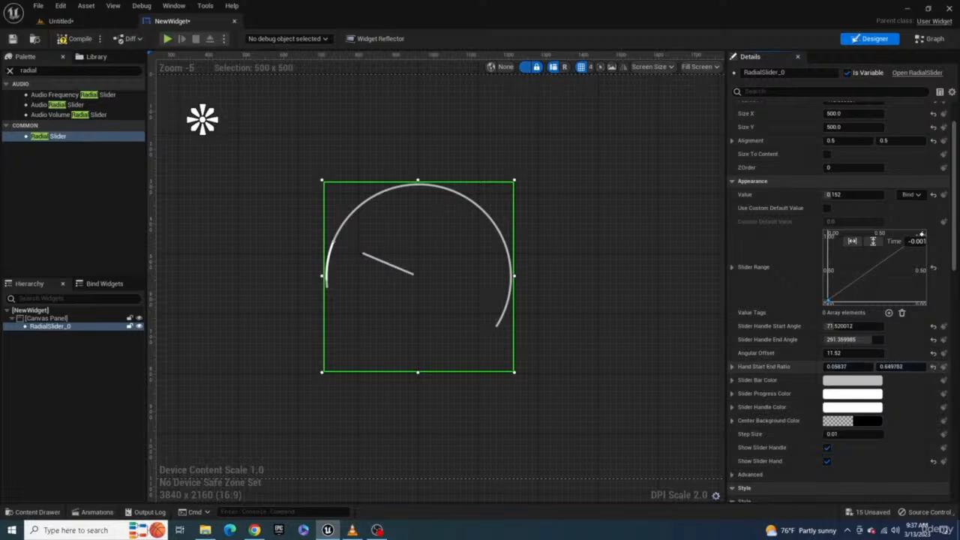
# Set the radial slider's Slider Bar Color to red.
pyautogui.click(851, 380)
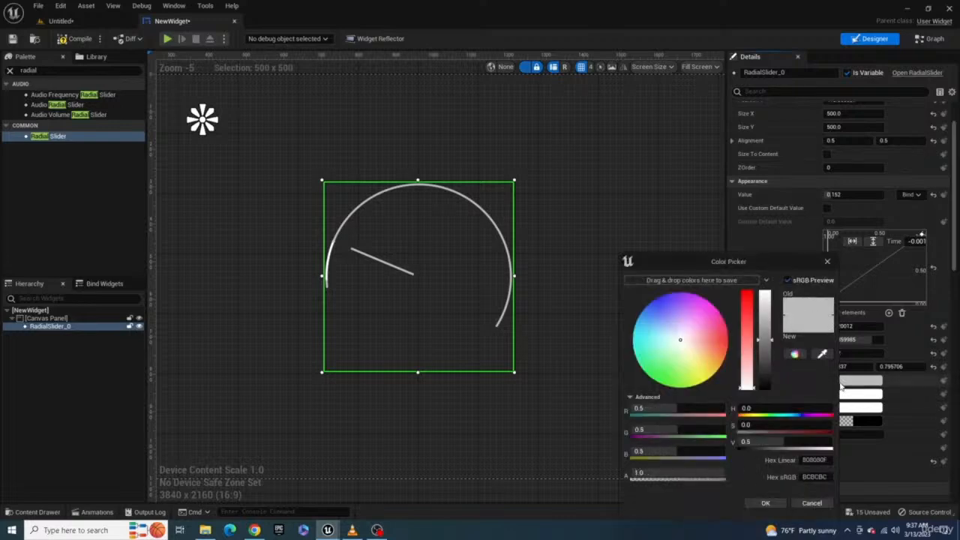
pyautogui.moveTo(747, 384); pyautogui.dragTo(751, 294)
pyautogui.click(765, 502)
# Set the radial slider's Slider Progress Color to blue.
pyautogui.click(861, 394)
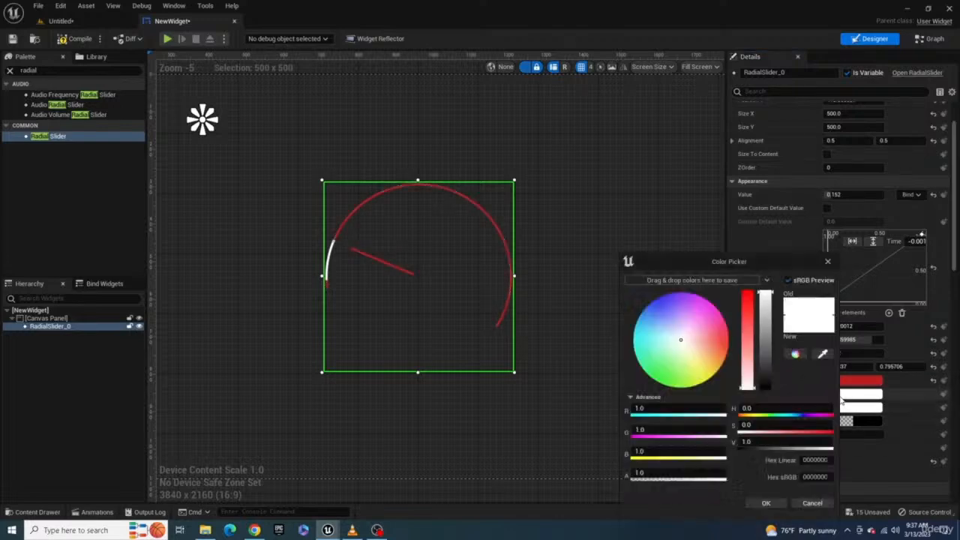
pyautogui.click(673, 327)
pyautogui.moveTo(674, 327); pyautogui.dragTo(643, 312)
pyautogui.click(772, 503)
# Examine the radial slider's Normal Bar Image settings, the assets available for it and the remaining details.
pyautogui.scroll(-6, 782, 407)
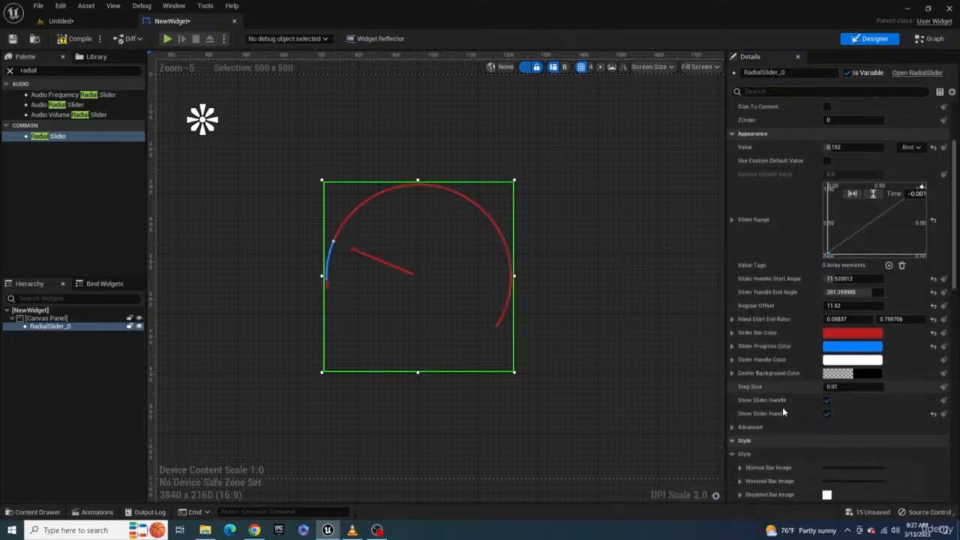
pyautogui.doubleClick(758, 405)
pyautogui.scroll(-1, 795, 404)
pyautogui.click(870, 389)
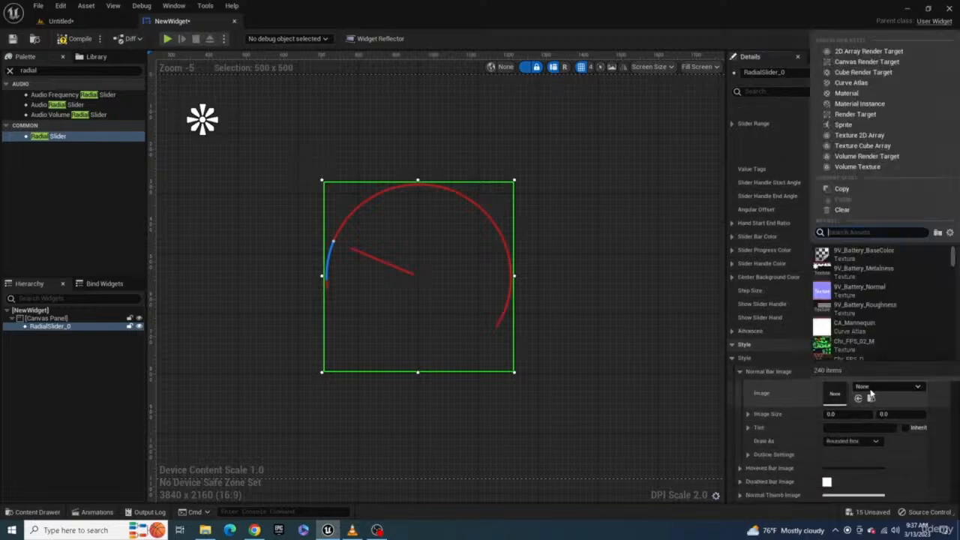
pyautogui.click(831, 410)
pyautogui.scroll(-7, 830, 412)
pyautogui.moveTo(845, 425); pyautogui.dragTo(870, 424)
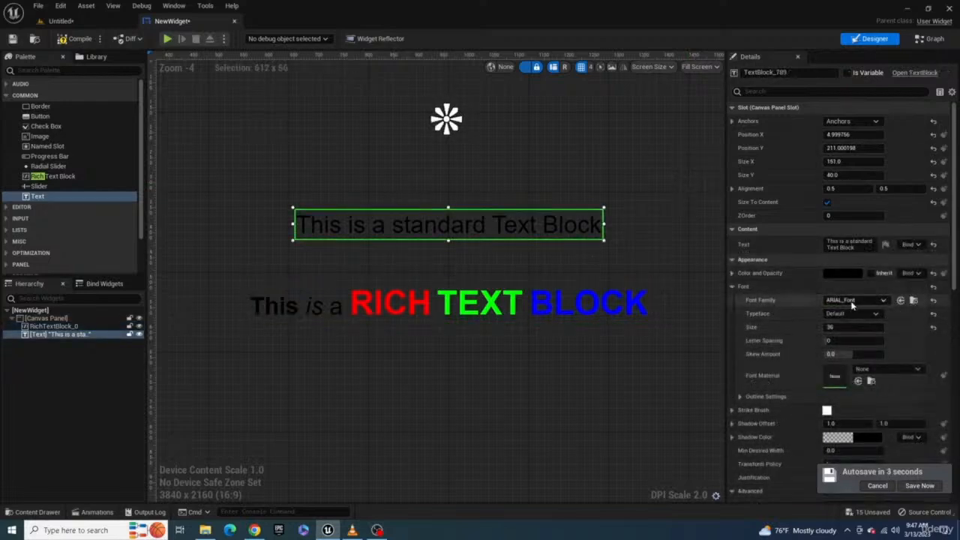
# Set the standard text block's Color and Opacity to teal.
pyautogui.click(851, 273)
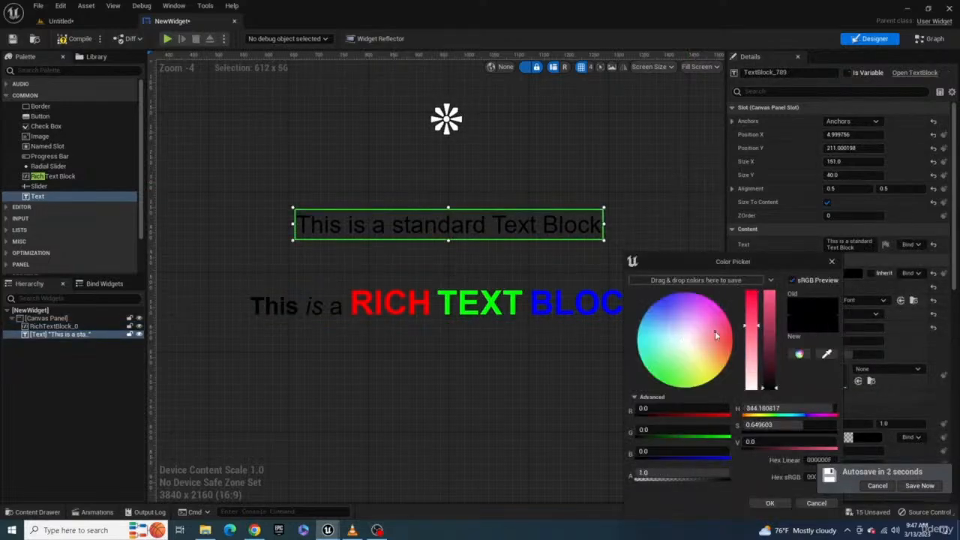
pyautogui.moveTo(709, 329); pyautogui.dragTo(674, 294)
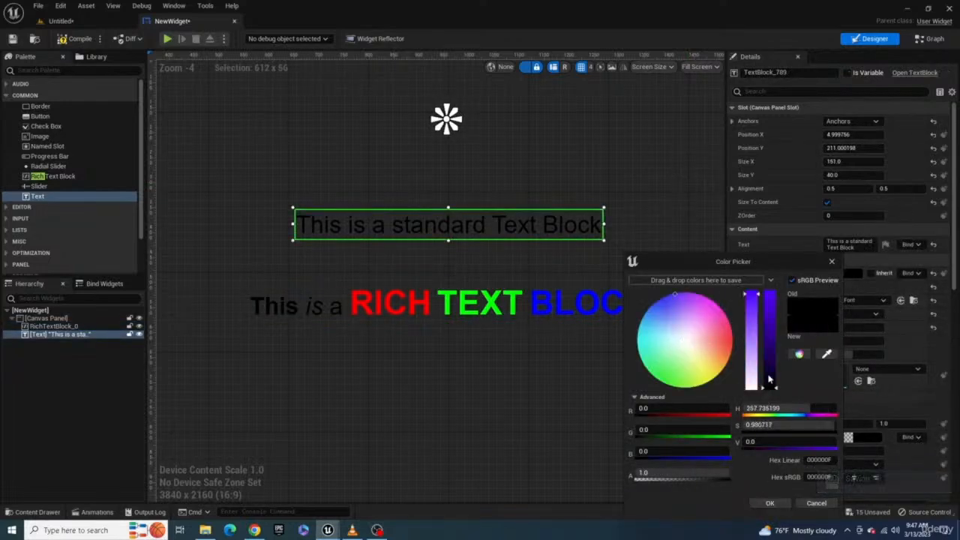
pyautogui.moveTo(770, 381); pyautogui.dragTo(769, 352)
pyautogui.moveTo(663, 312); pyautogui.dragTo(637, 336)
pyautogui.click(769, 503)
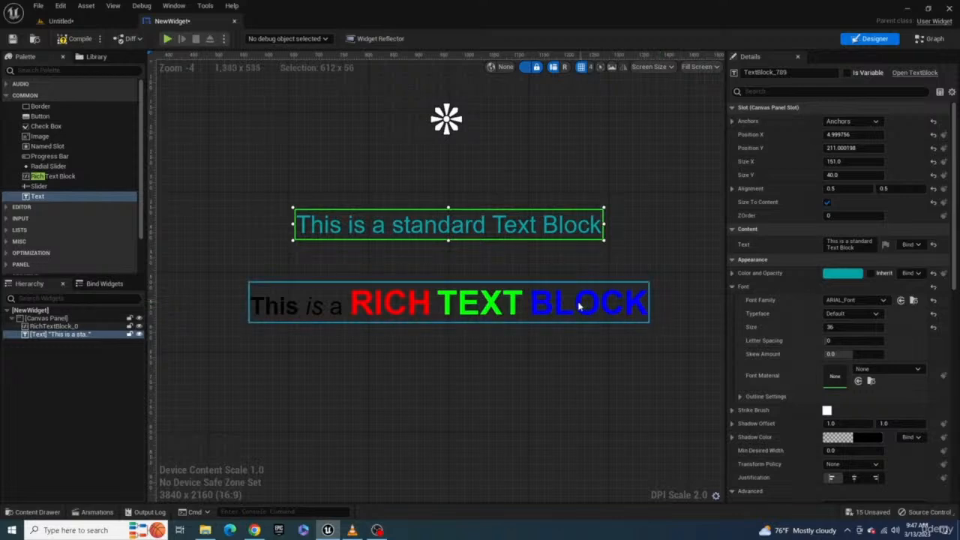
# Create a data table named RichTextDataTableExample in the Widgets folder, using RichTextStyleRow as its row structure.
pyautogui.click(545, 306)
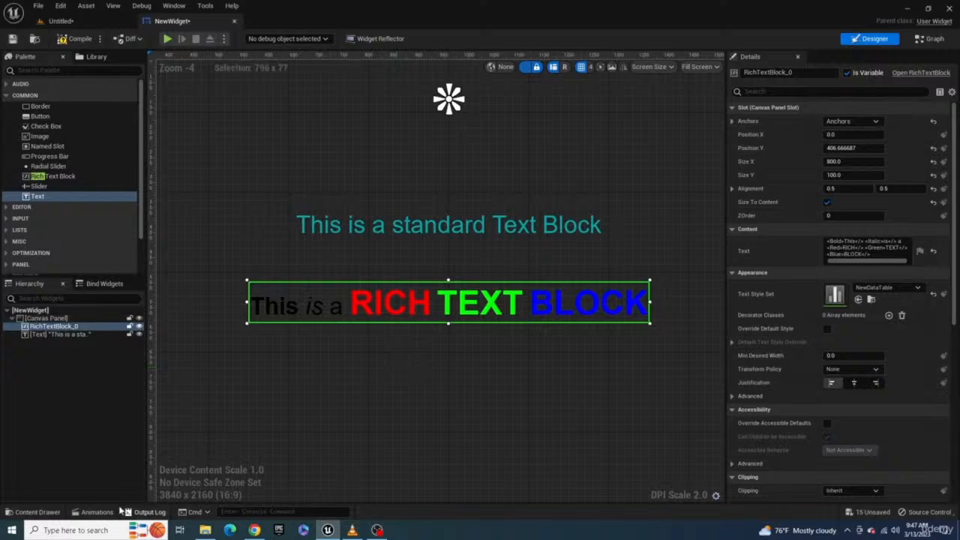
pyautogui.click(50, 513)
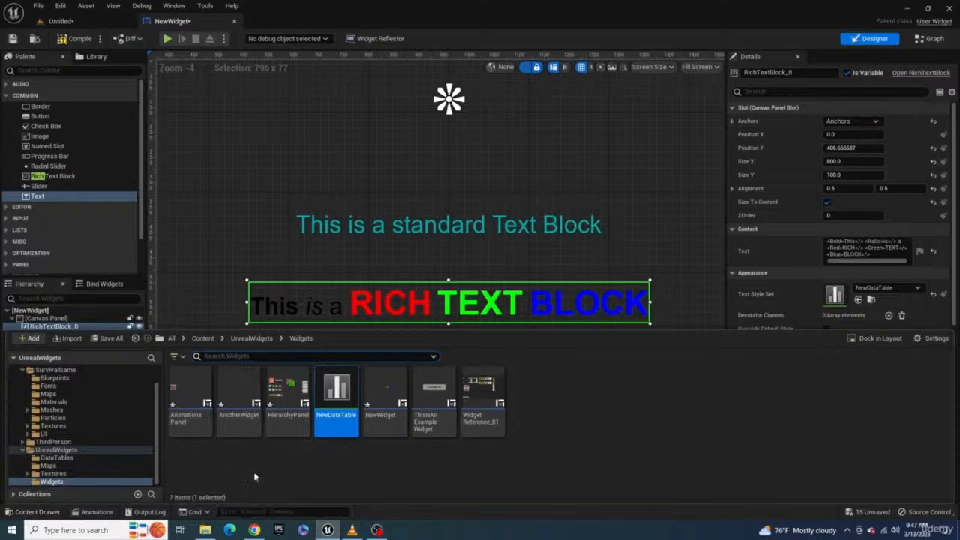
pyautogui.rightClick(549, 405)
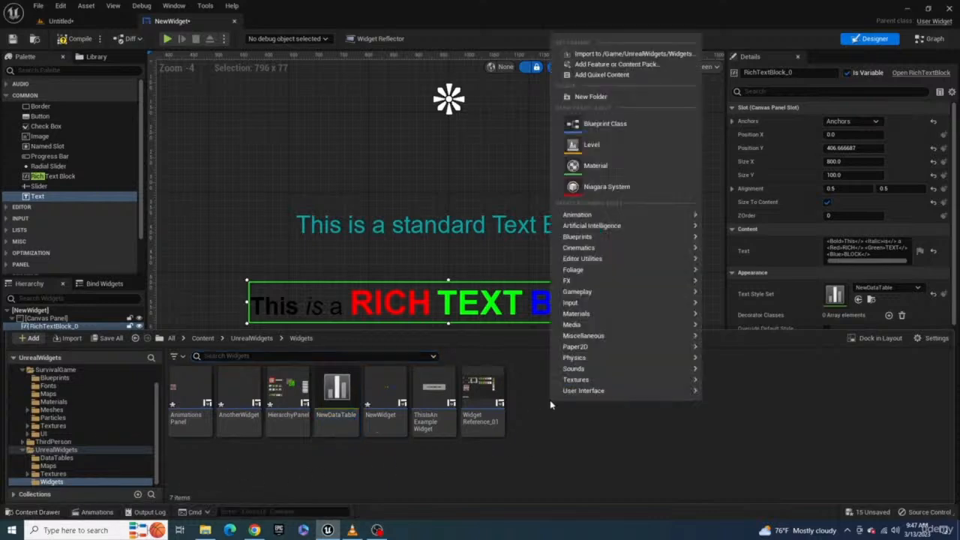
pyautogui.moveTo(644, 338)
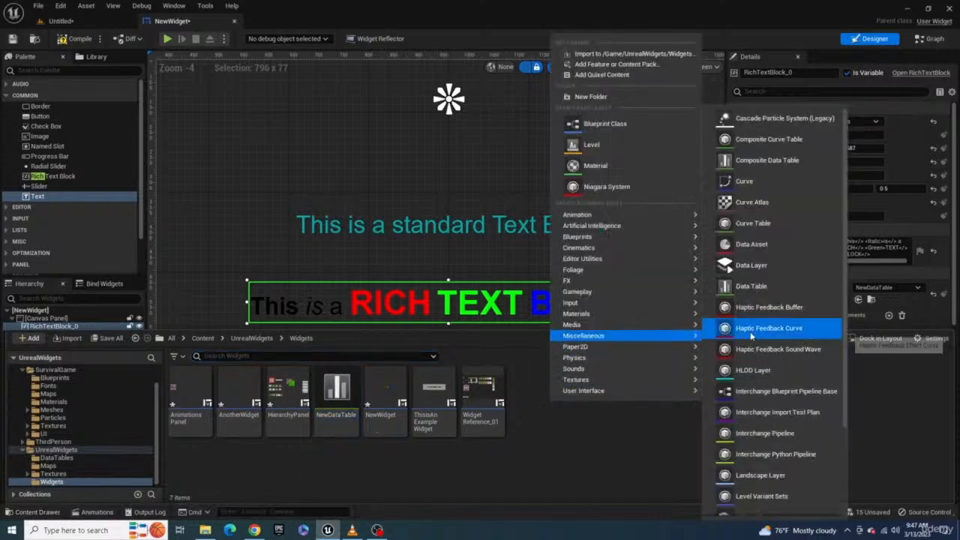
pyautogui.click(746, 285)
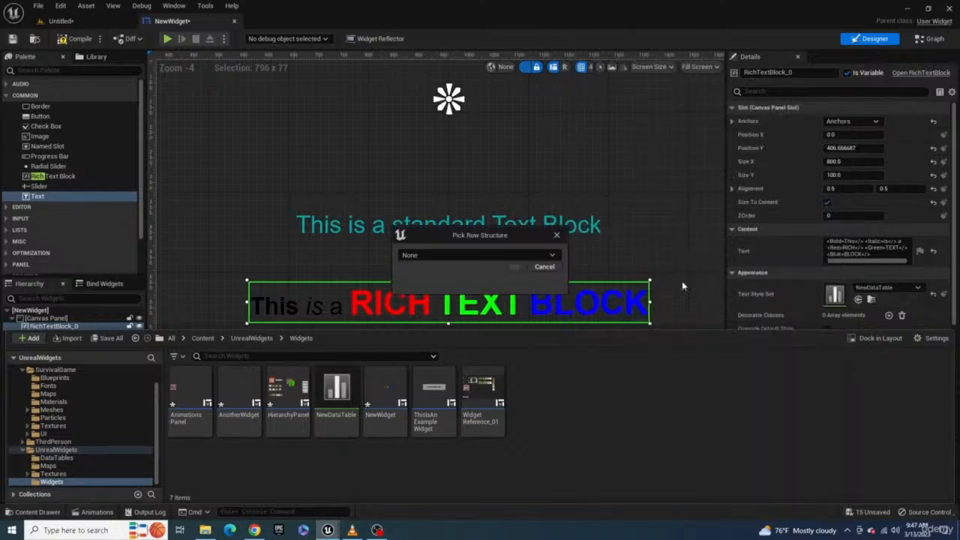
pyautogui.click(464, 255)
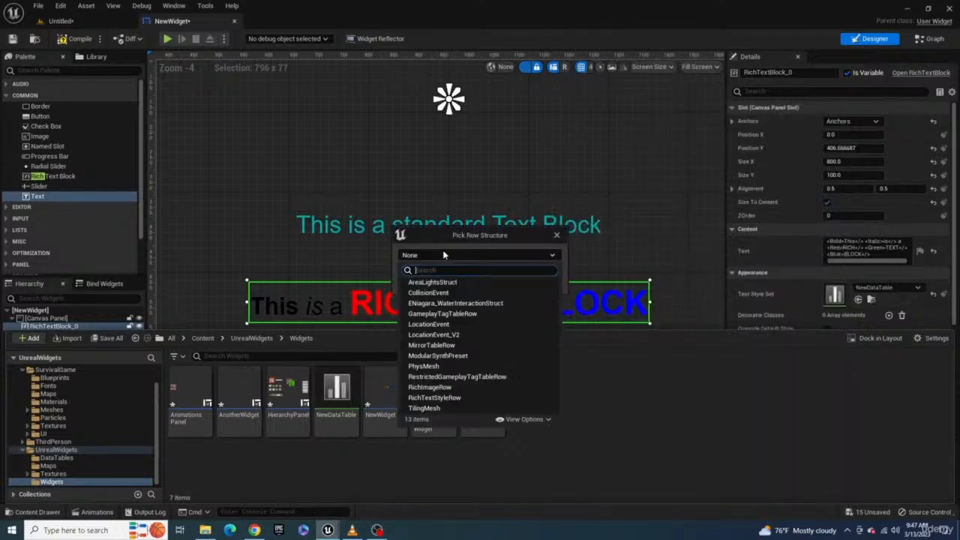
pyautogui.click(431, 397)
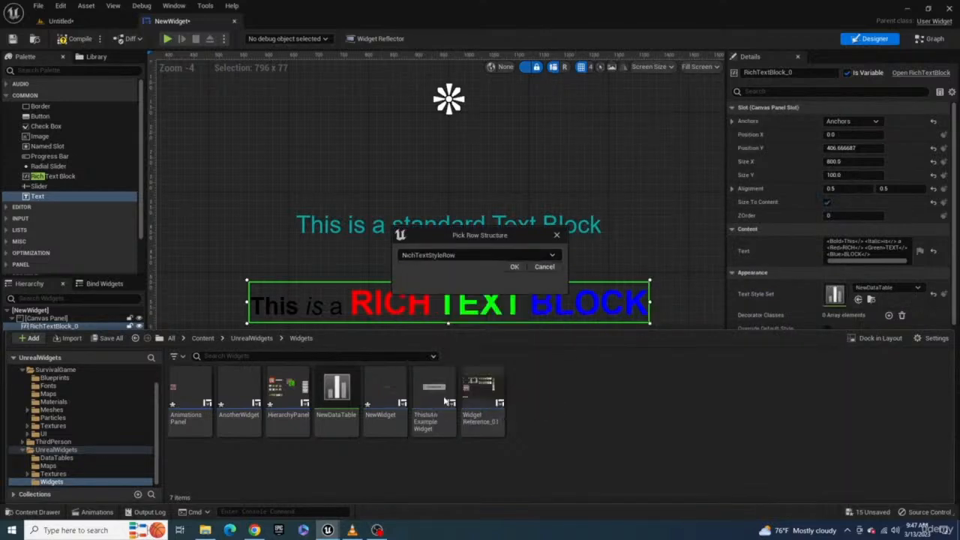
pyautogui.click(516, 267)
pyautogui.write('RichTextDataTableExampl')
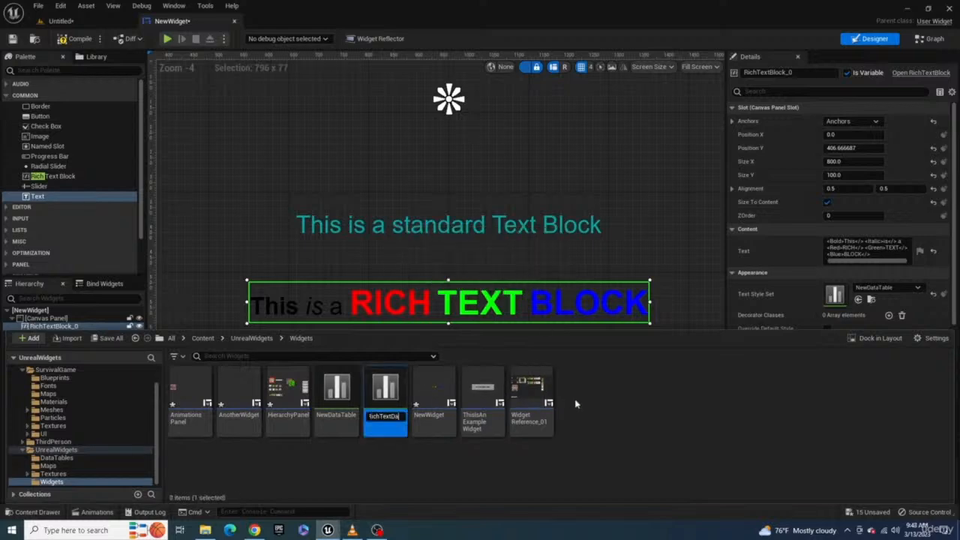
pyautogui.write('e')
pyautogui.press('Return')
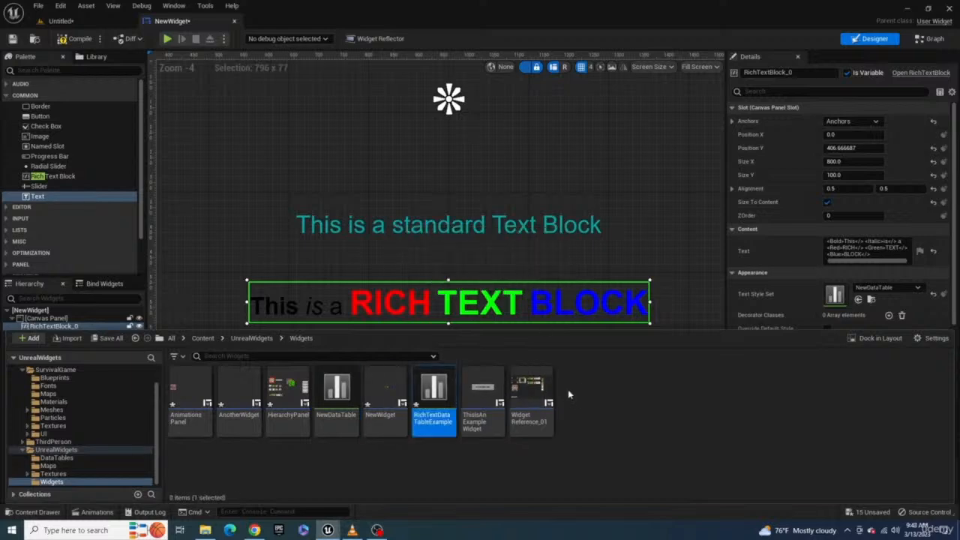
# Open RichTextDataTableExample docked beside the widget editor and add a row named Default.
pyautogui.doubleClick(433, 397)
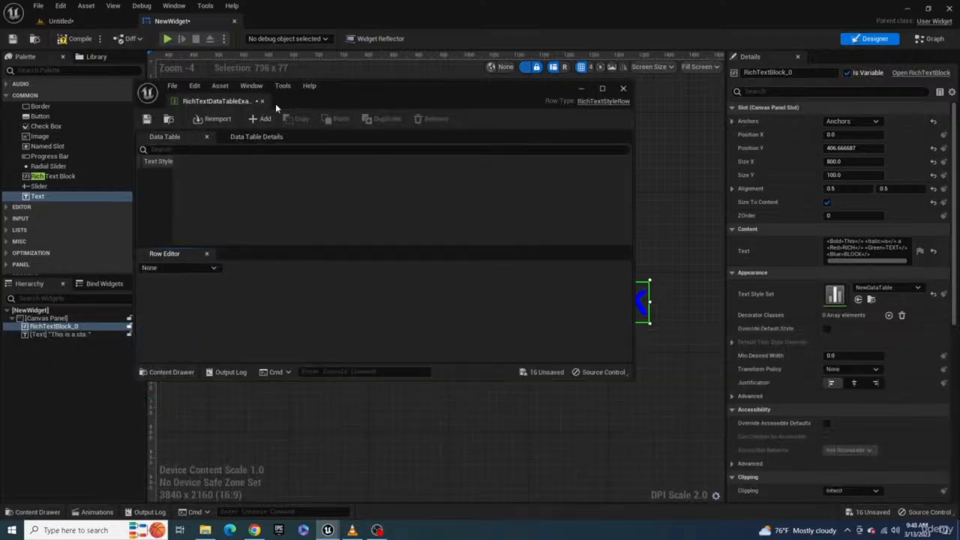
pyautogui.moveTo(246, 91); pyautogui.dragTo(281, 19)
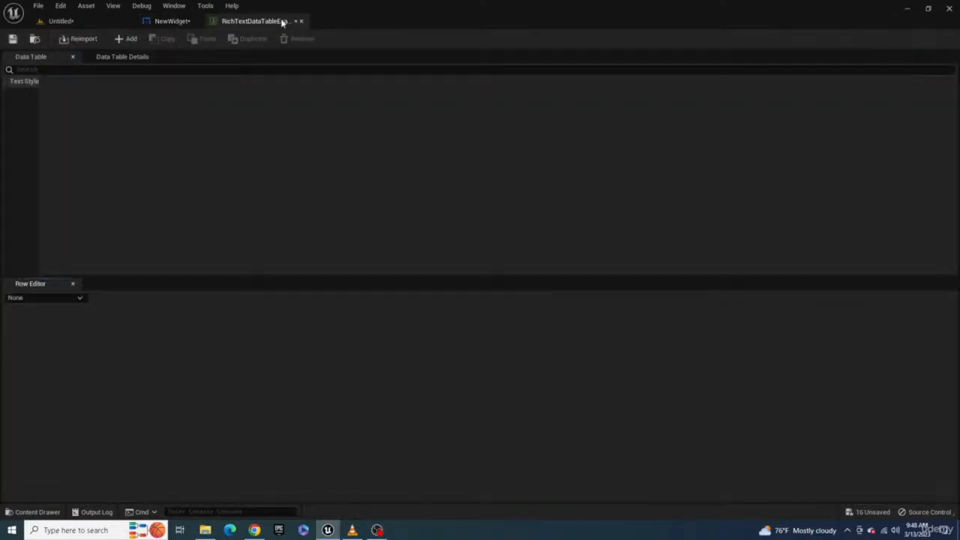
pyautogui.click(126, 39)
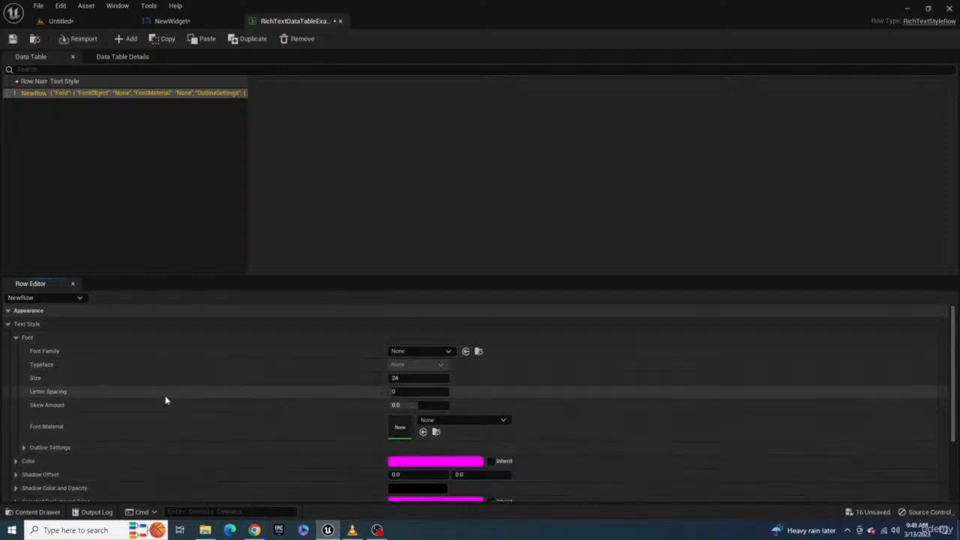
pyautogui.rightClick(30, 98)
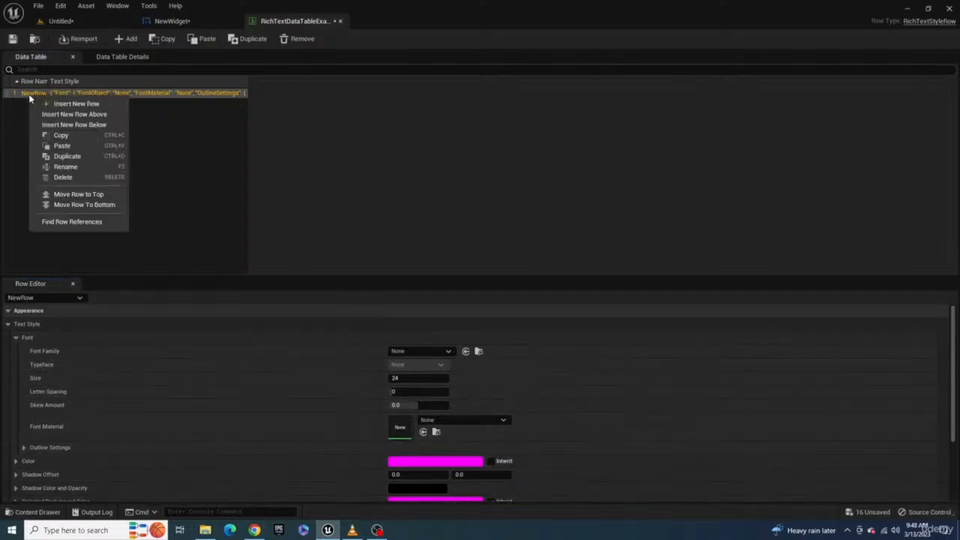
pyautogui.click(52, 165)
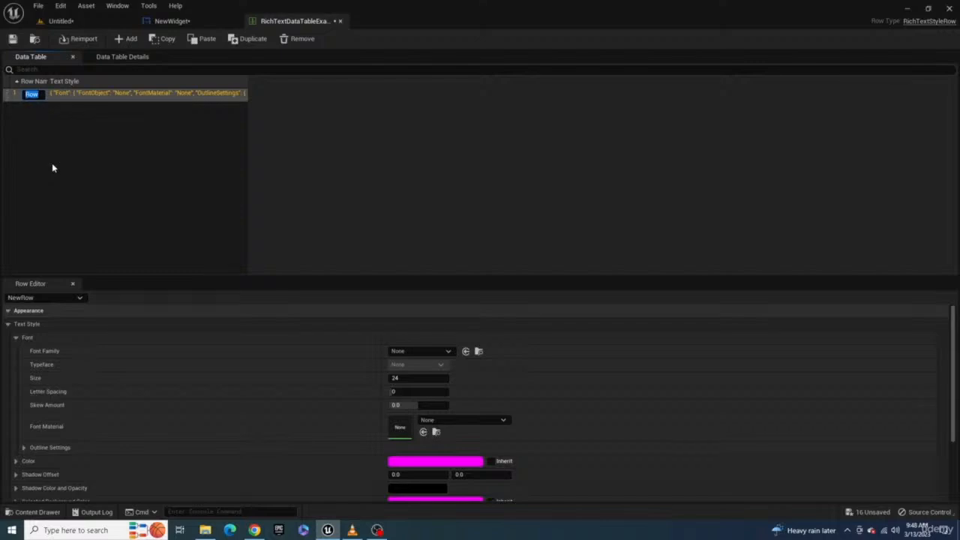
pyautogui.write('Default')
pyautogui.press('Return')
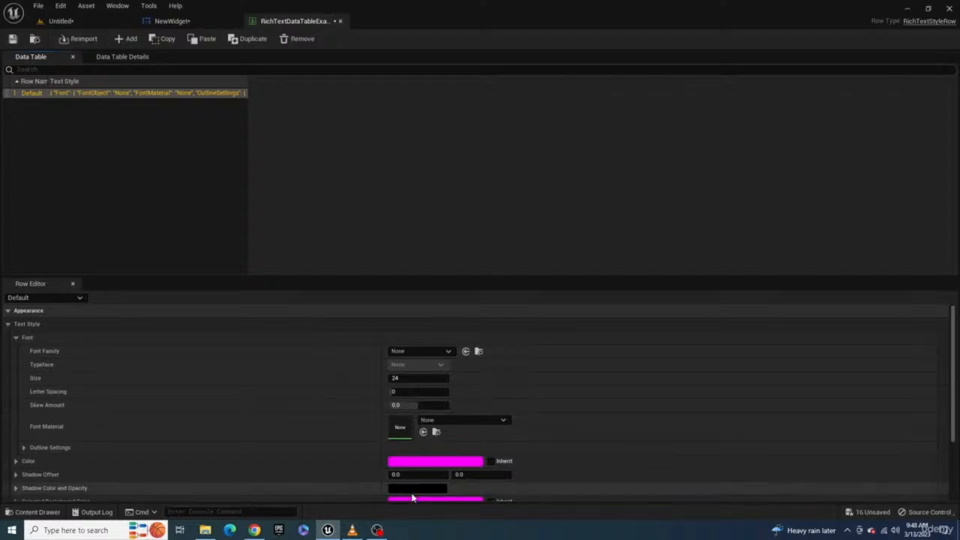
# Give the Default row the font family ARIAL_Font, size 12 and a near-black color.
pyautogui.click(395, 352)
pyautogui.click(421, 218)
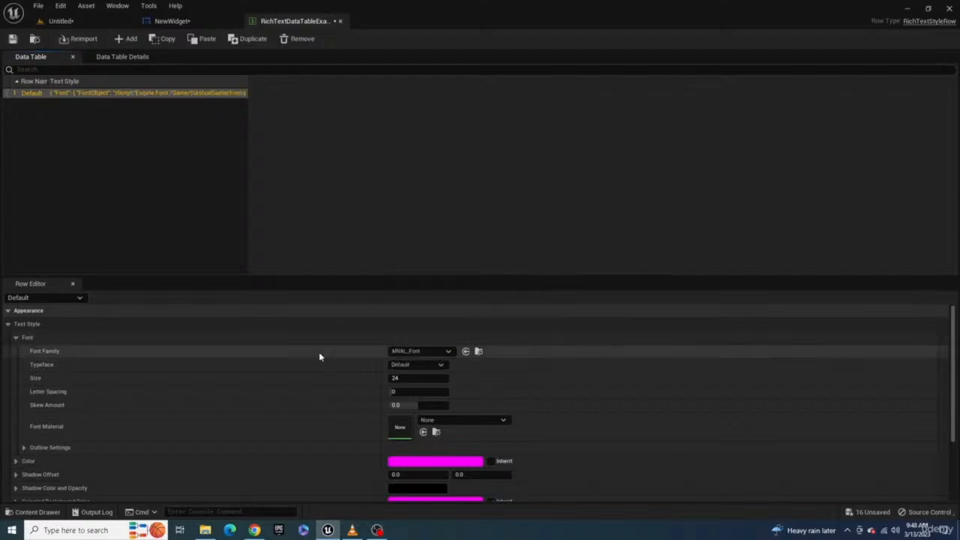
pyautogui.click(398, 377)
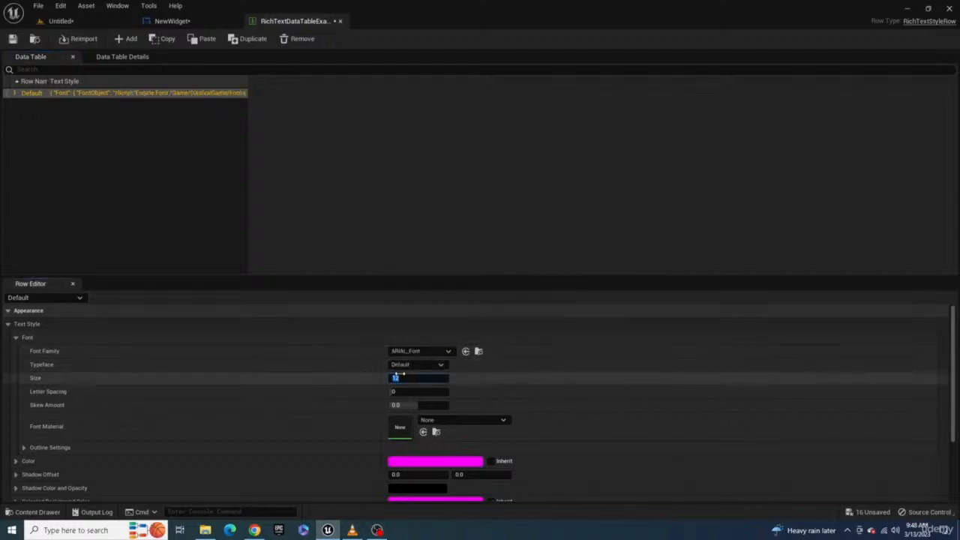
pyautogui.click(435, 460)
pyautogui.moveTo(556, 296); pyautogui.dragTo(556, 384)
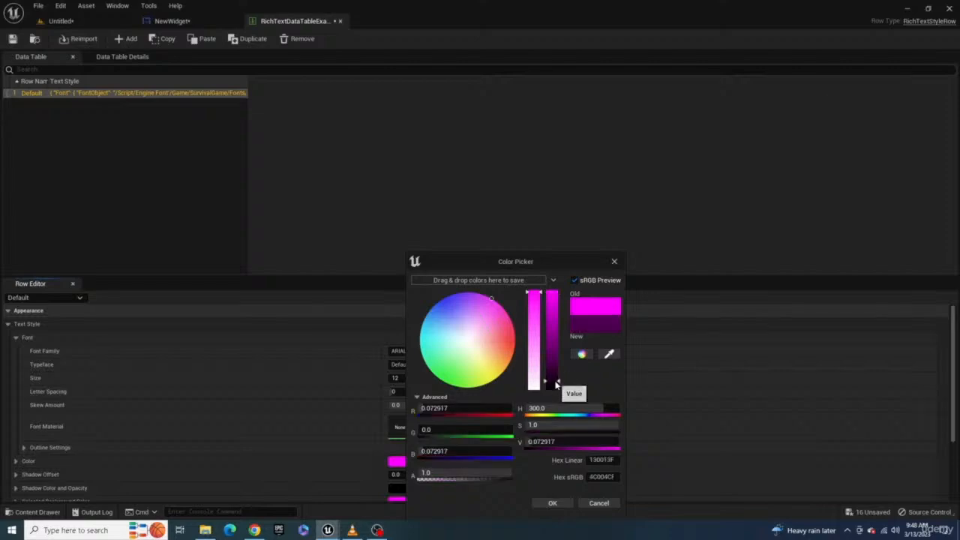
pyautogui.click(552, 502)
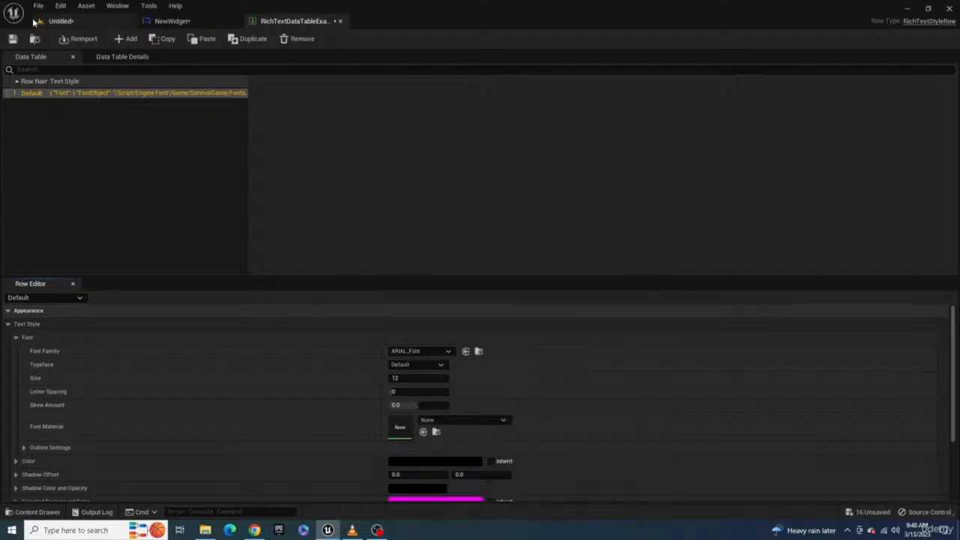
# Add a second row to the data table and name it Header.
pyautogui.click(128, 39)
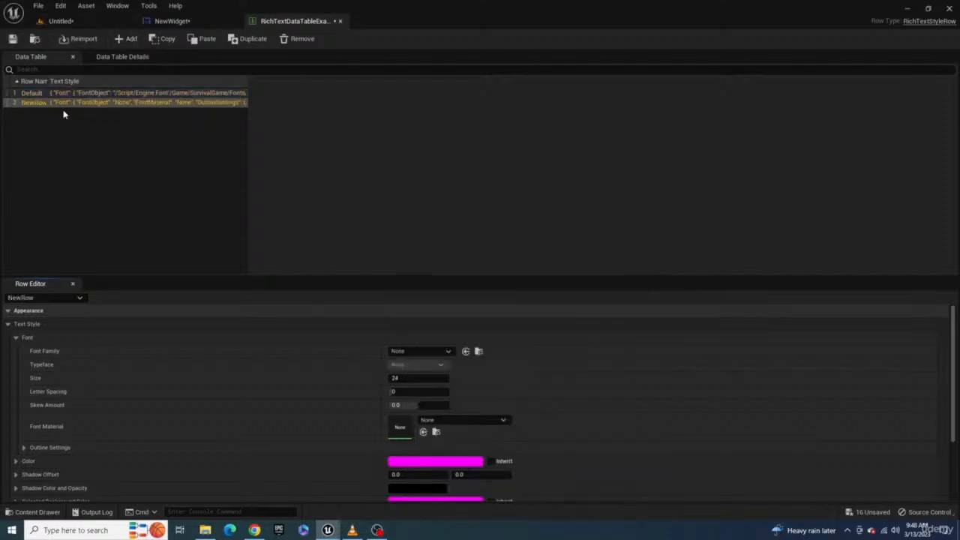
pyautogui.rightClick(30, 108)
pyautogui.click(51, 177)
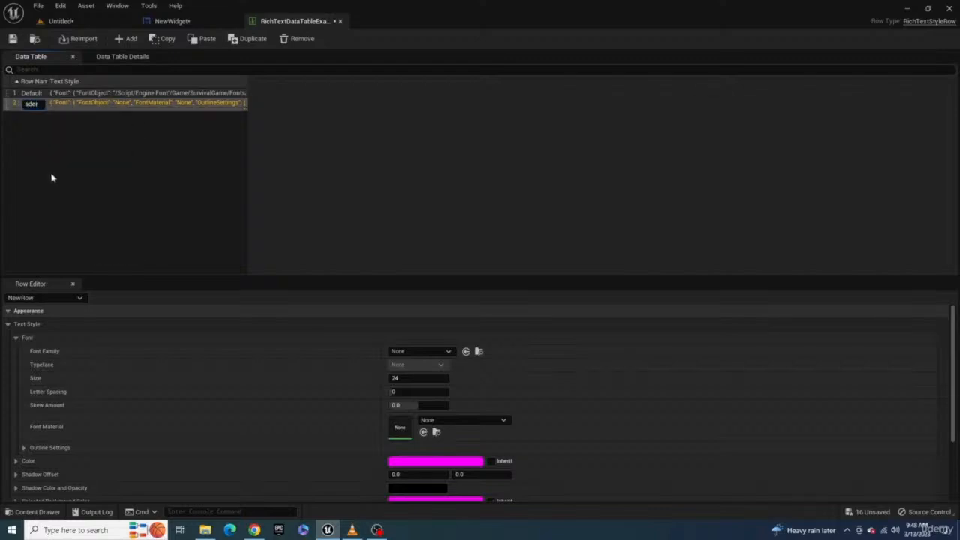
pyautogui.press('Return')
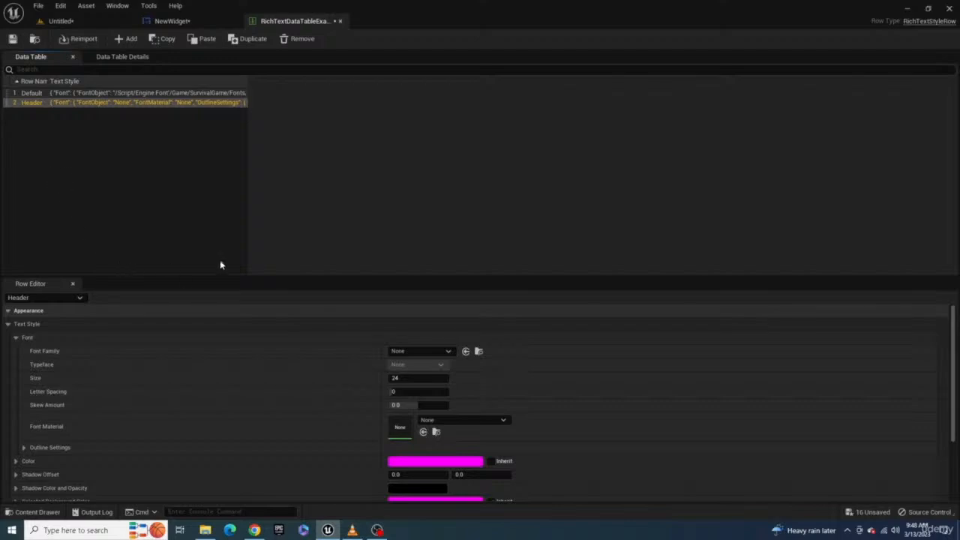
# Give the Header row the font family ARIALBD_Font, size 20 and a black color, and save the data table.
pyautogui.click(418, 351)
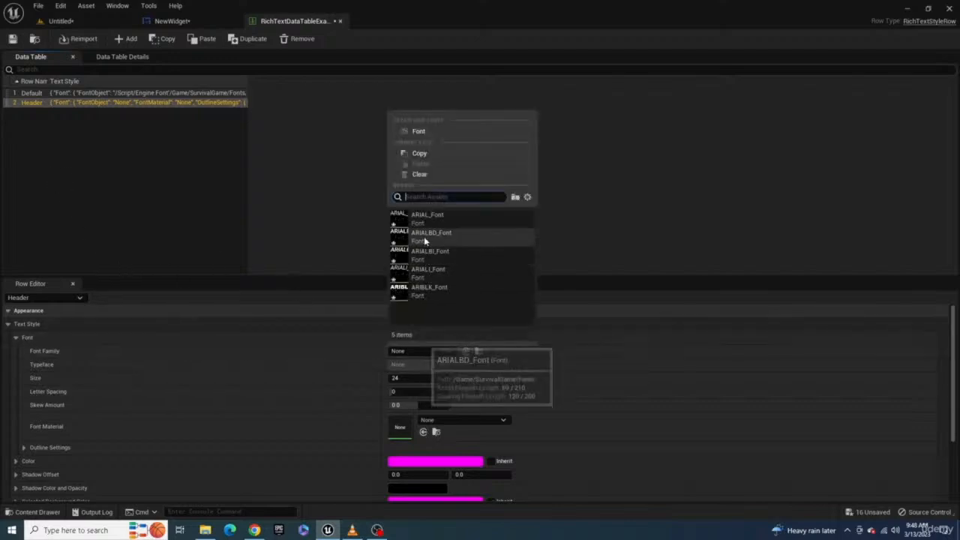
pyautogui.click(423, 236)
pyautogui.click(417, 378)
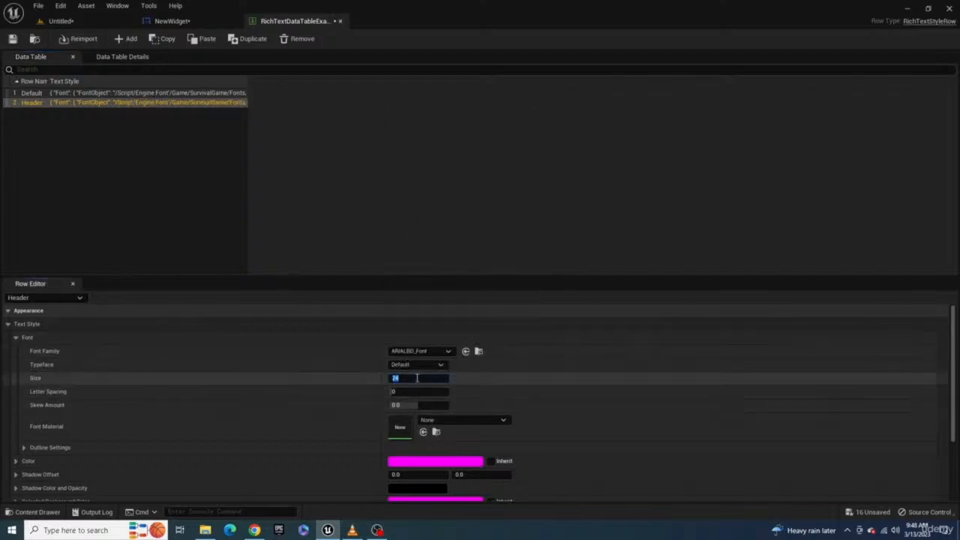
pyautogui.click(427, 461)
pyautogui.moveTo(552, 383); pyautogui.dragTo(574, 394)
pyautogui.click(576, 503)
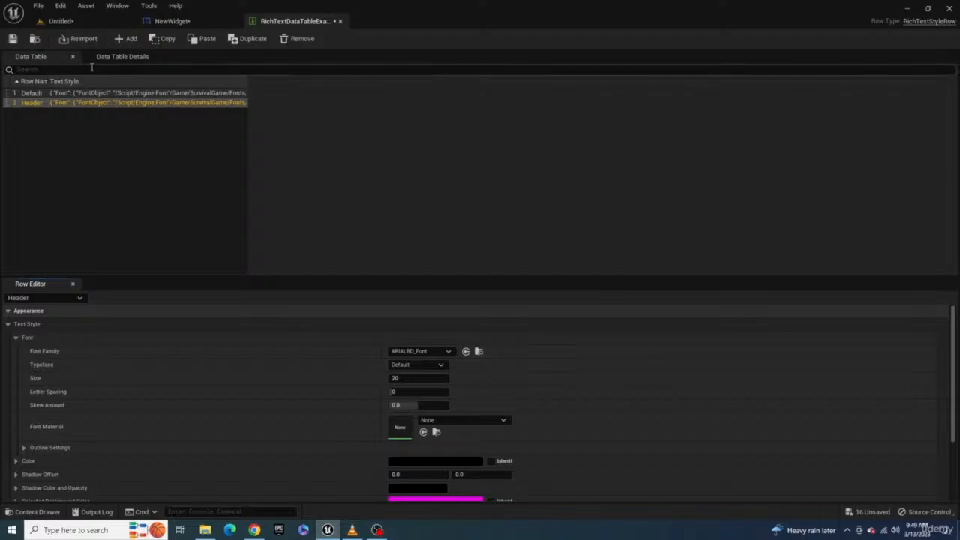
pyautogui.click(15, 39)
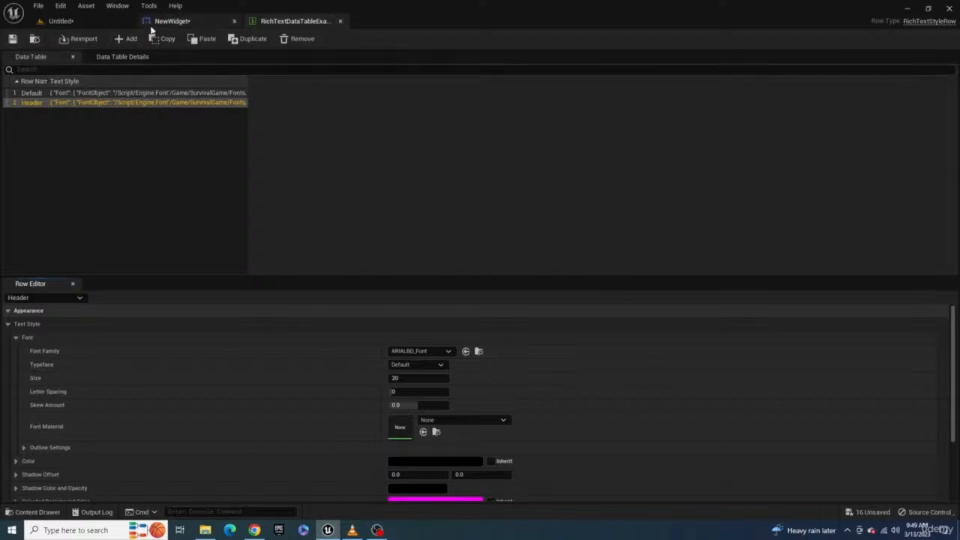
# Add another Rich Text Block to NewWidget's canvas and set its Size X to 500 and Size Y to 250.
pyautogui.click(169, 21)
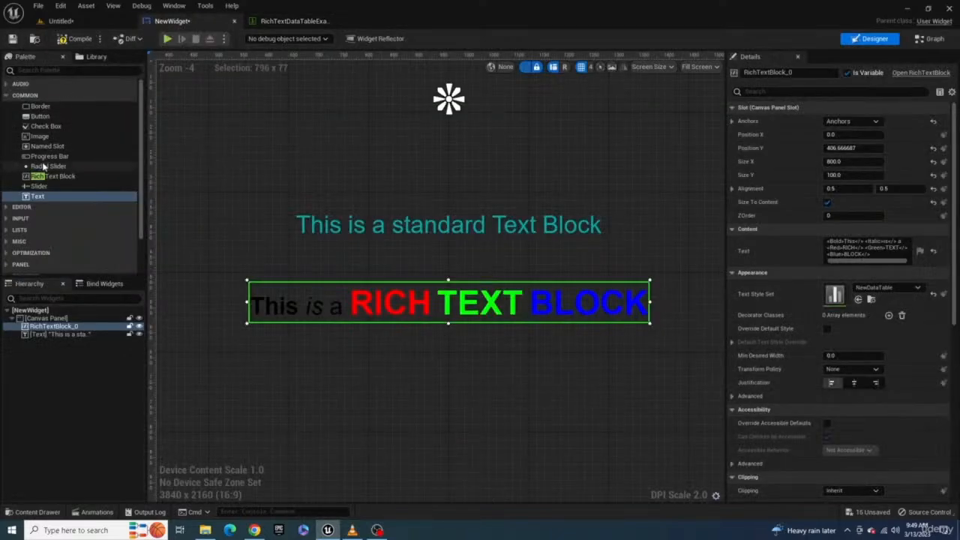
pyautogui.moveTo(52, 176); pyautogui.dragTo(455, 380)
pyautogui.click(840, 162)
pyautogui.write('500')
pyautogui.press('Tab')
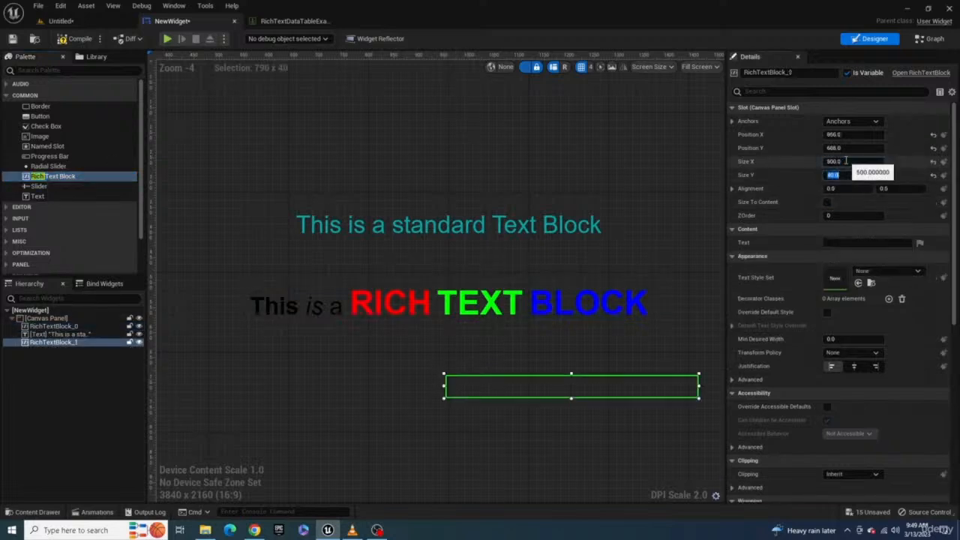
pyautogui.write('250')
pyautogui.press('Return')
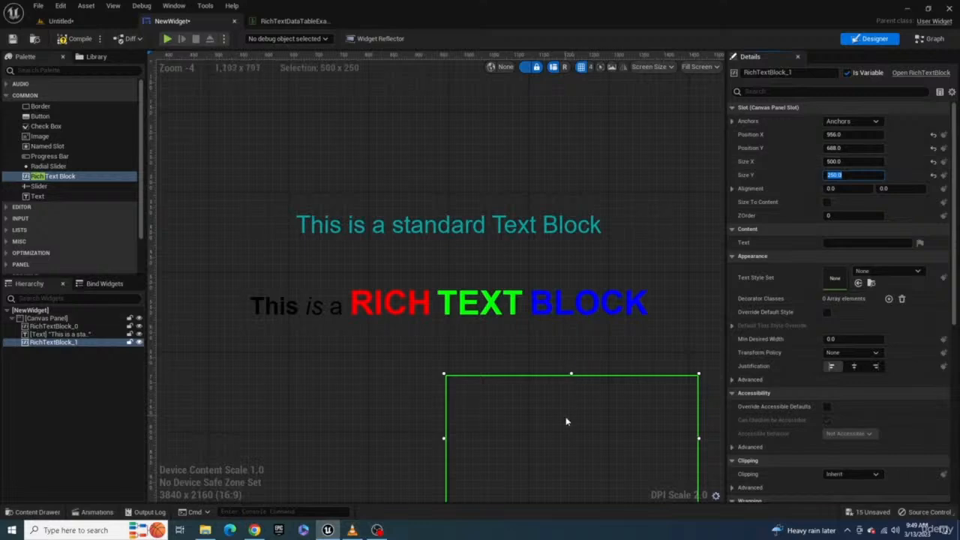
# Center the empty rich text block beneath the multicolored text at about X 712, Y 596, and assign RichTextDataTableExample as its Text Style Set.
pyautogui.moveTo(565, 420); pyautogui.dragTo(446, 378)
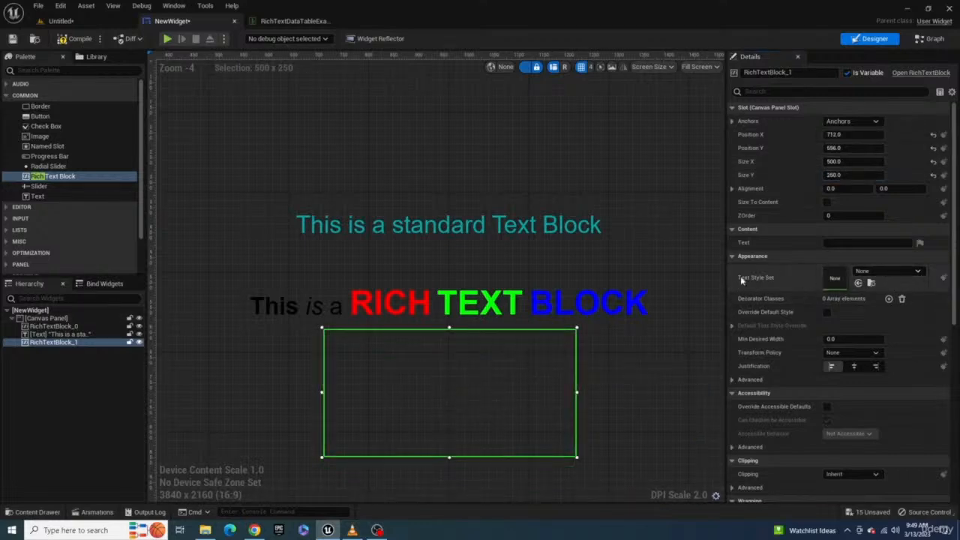
pyautogui.click(896, 272)
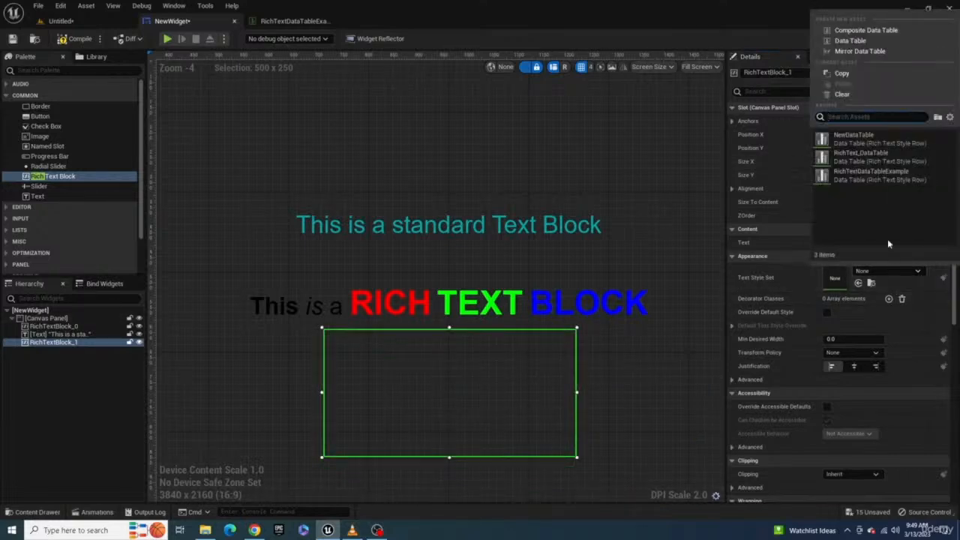
pyautogui.click(885, 180)
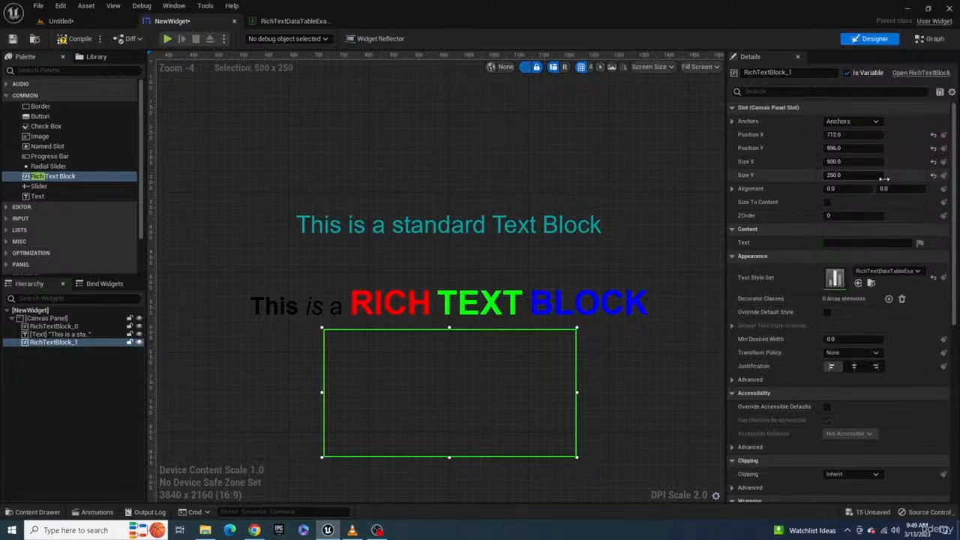
# Set the new rich text block's text to "This is a rich text block" and compile the widget.
pyautogui.click(858, 243)
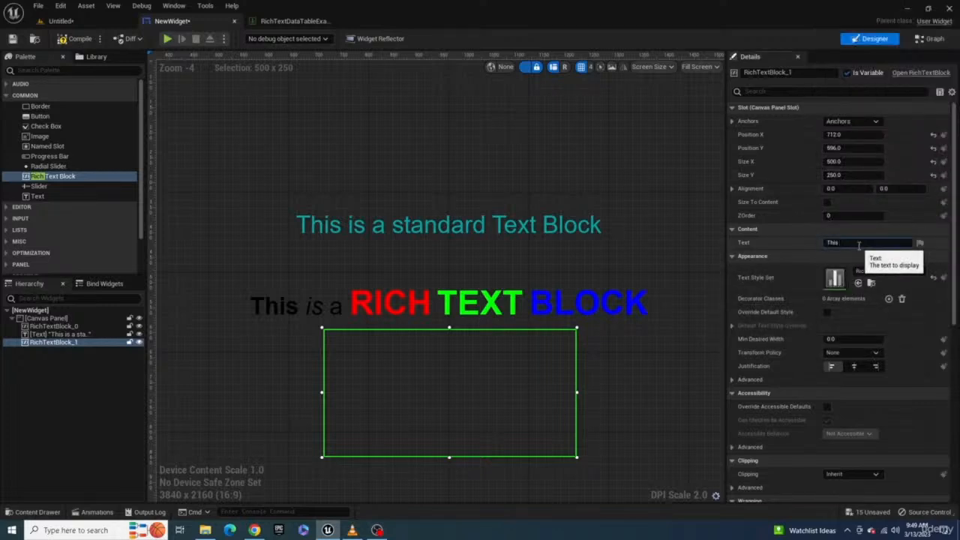
pyautogui.write('This is a rich text block')
pyautogui.press('Return')
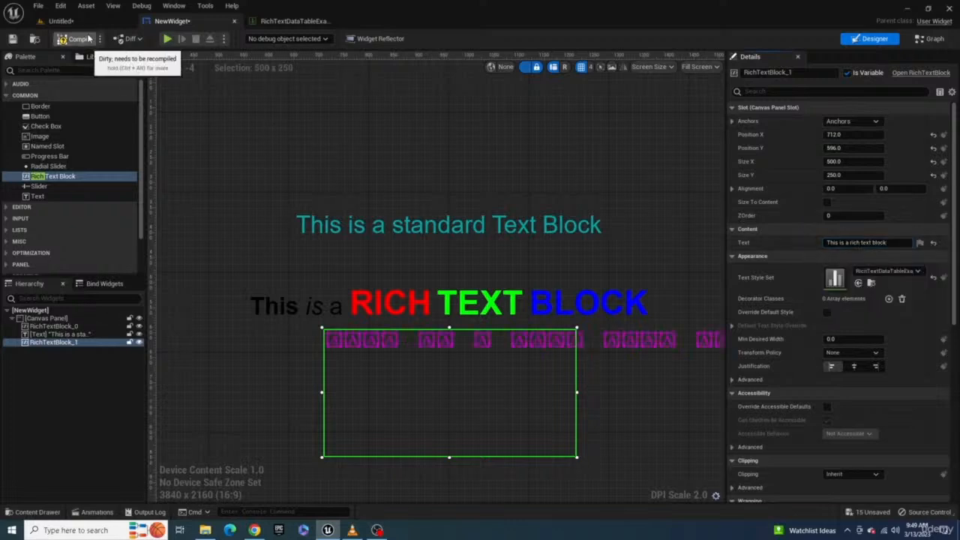
pyautogui.click(80, 38)
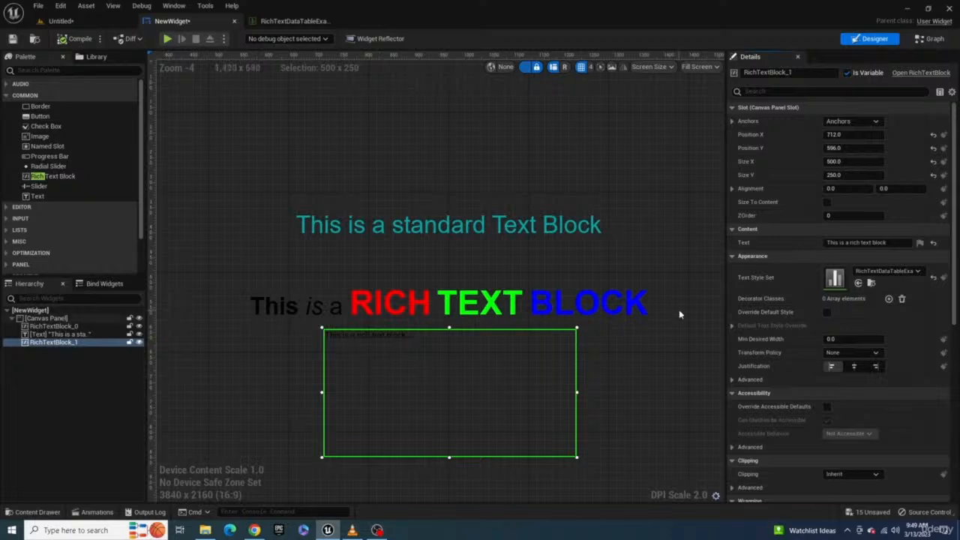
# Change the text to "This is a <Header>rich text block</>" to apply the Header style, and select the multicolored text for comparison.
pyautogui.click(847, 242)
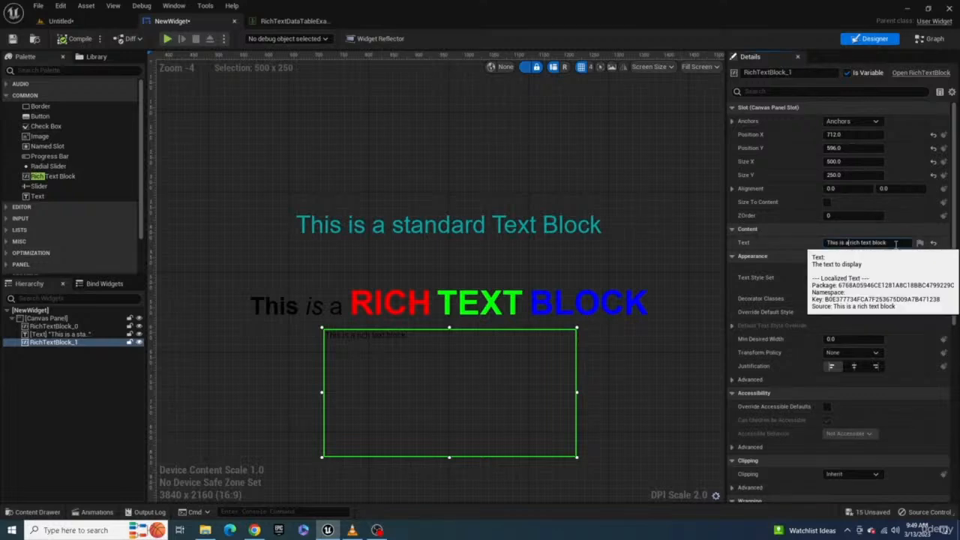
pyautogui.write('<Header')
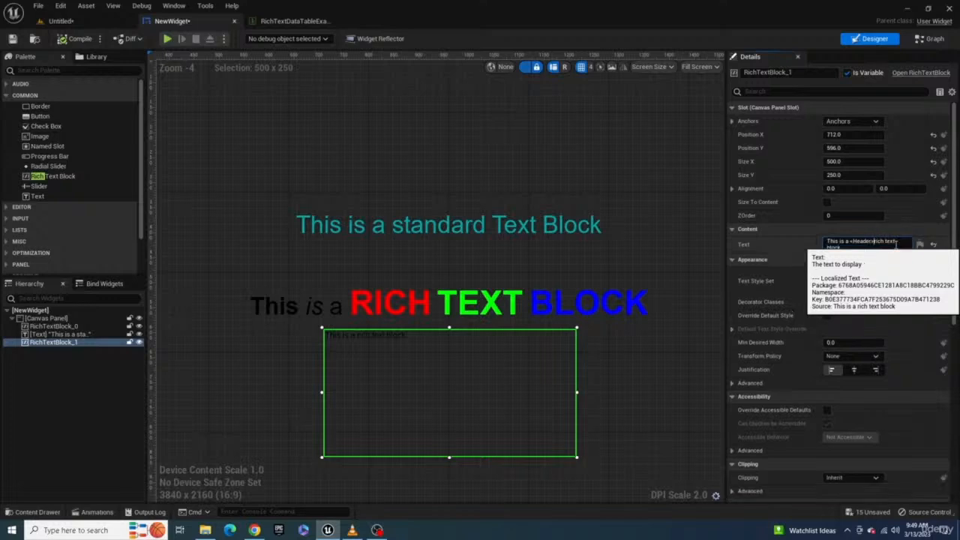
pyautogui.write('>')
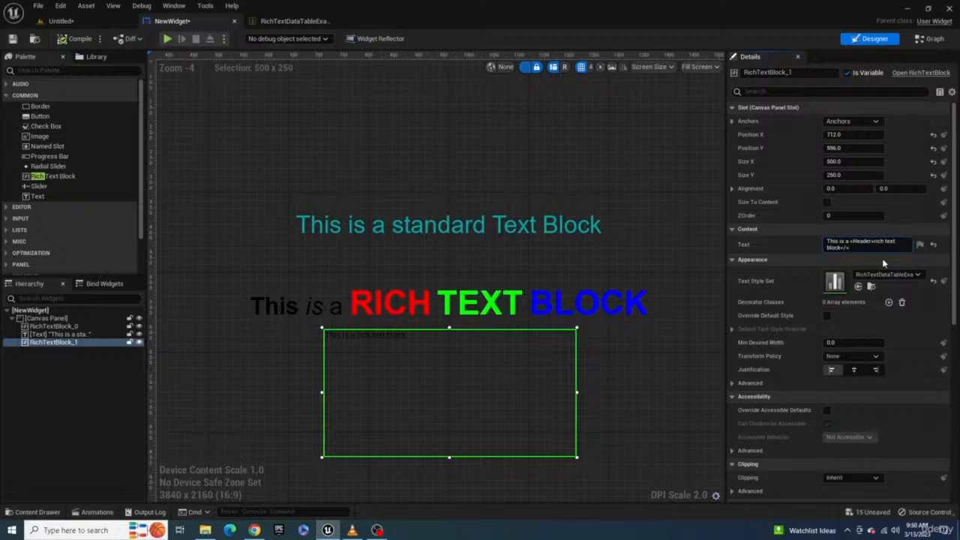
pyautogui.press('Return')
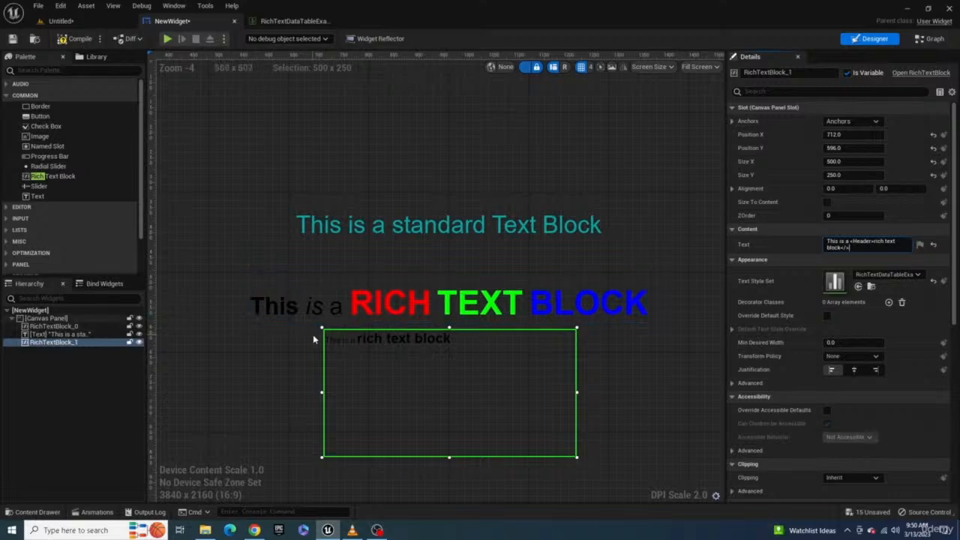
pyautogui.click(336, 302)
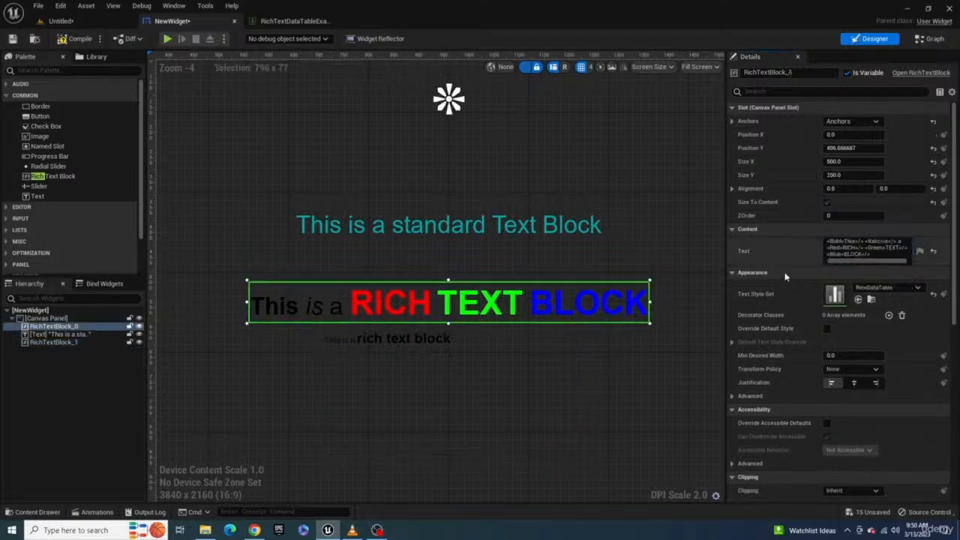
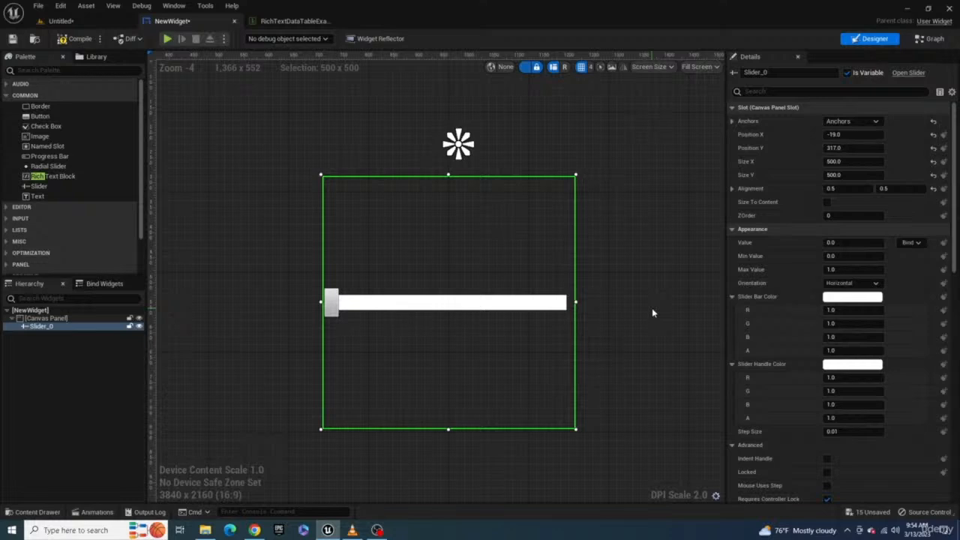
# Set the slider's Min Value to 10 and its Max Value to 50.
pyautogui.moveTo(838, 243)
pyautogui.mouseDown()
pyautogui.moveTo(883, 242)
pyautogui.moveTo(825, 242)
pyautogui.moveTo(881, 242)
pyautogui.moveTo(841, 245)
pyautogui.mouseUp()
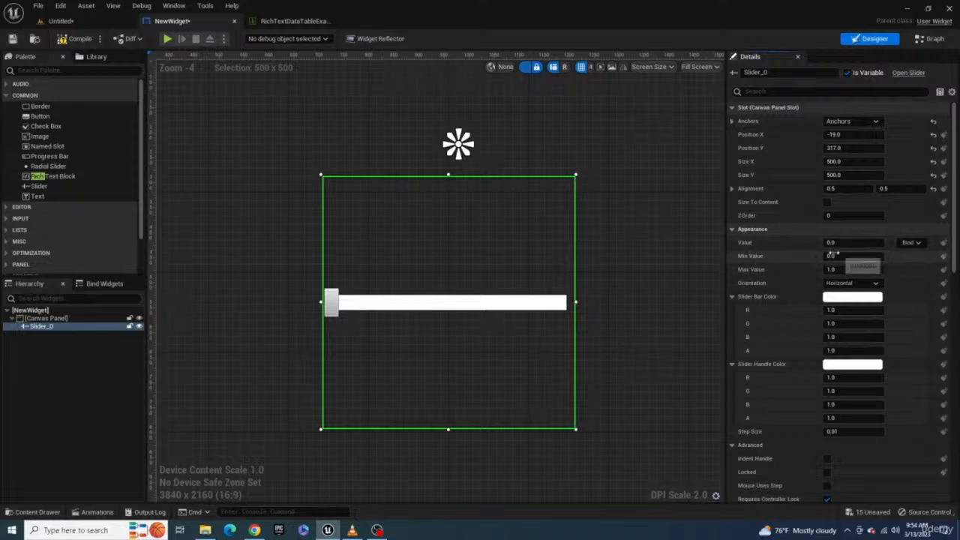
pyautogui.moveTo(833, 256); pyautogui.dragTo(843, 255)
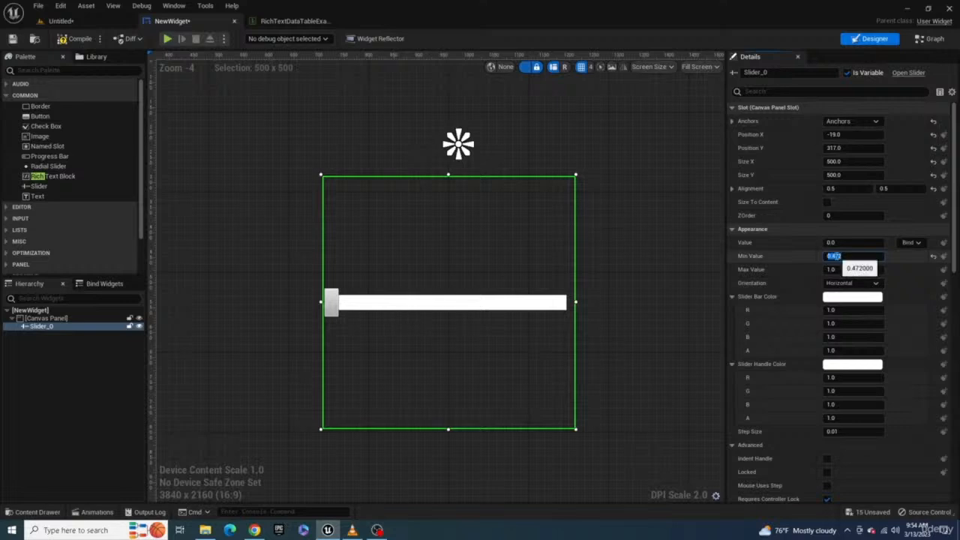
pyautogui.write('10')
pyautogui.press('Return')
pyautogui.click(840, 270)
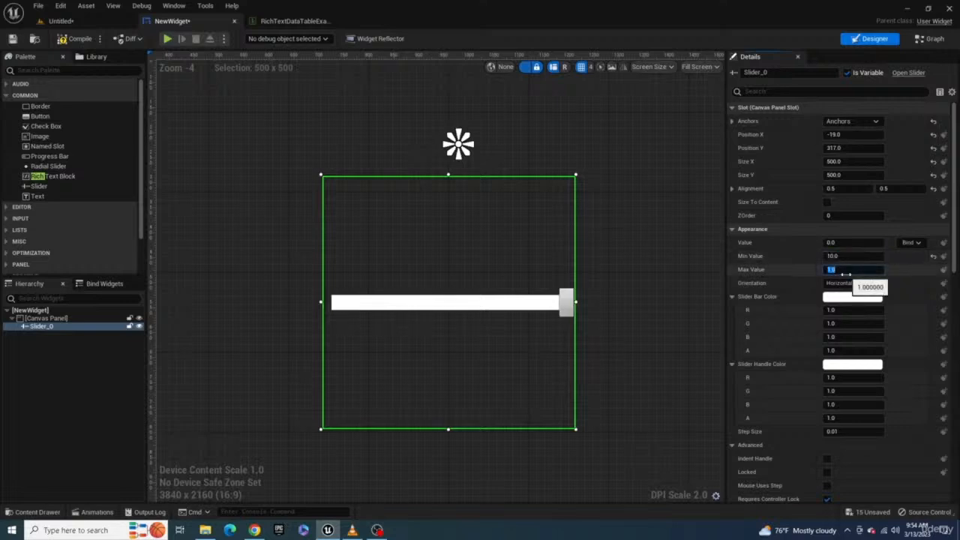
pyautogui.press('Return')
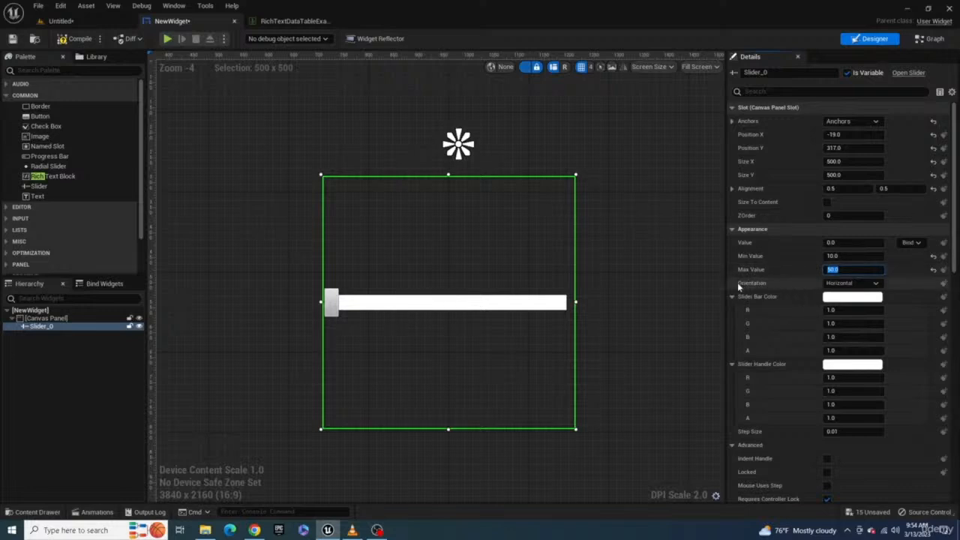
# Change the slider's orientation to Vertical and make its Slider Bar Color red.
pyautogui.click(842, 285)
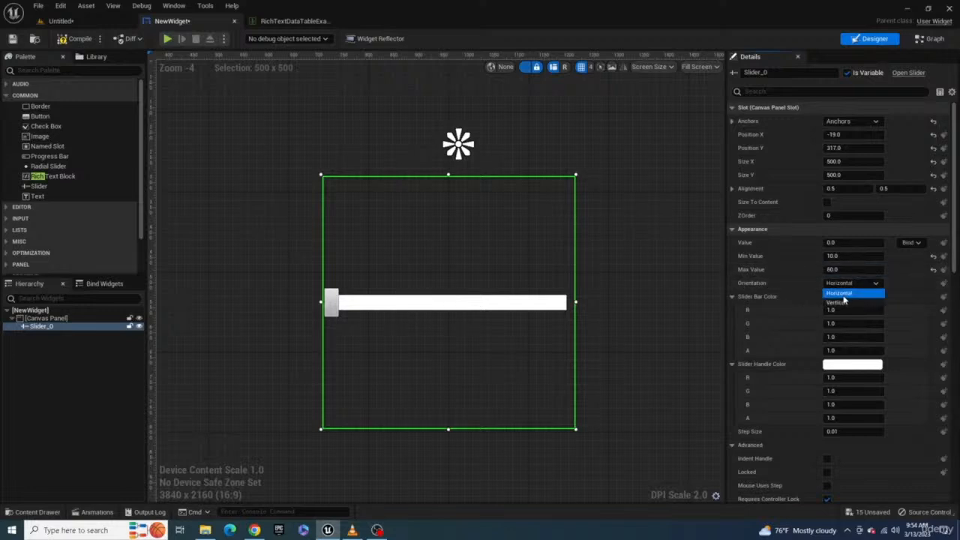
pyautogui.click(839, 302)
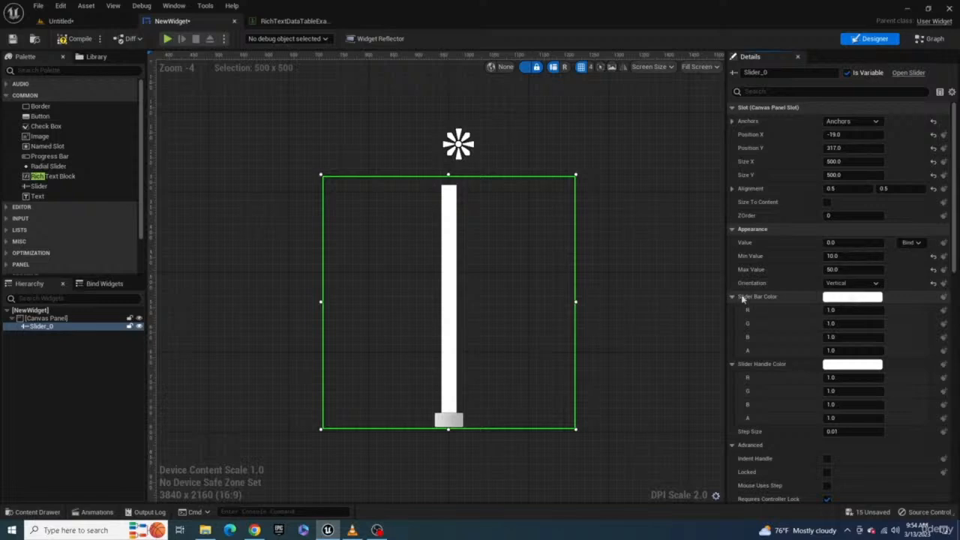
pyautogui.click(822, 297)
pyautogui.moveTo(713, 345); pyautogui.dragTo(737, 341)
pyautogui.click(767, 501)
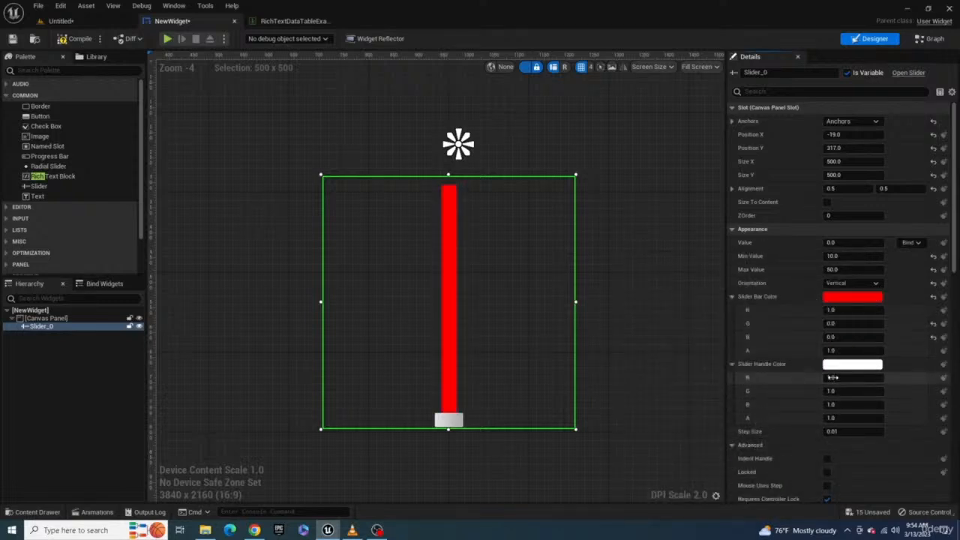
# Make the Slider Handle Color blue and enable Indent Handle for the slider.
pyautogui.click(851, 365)
pyautogui.moveTo(646, 311); pyautogui.dragTo(626, 291)
pyautogui.click(766, 502)
pyautogui.scroll(-2, 755, 367)
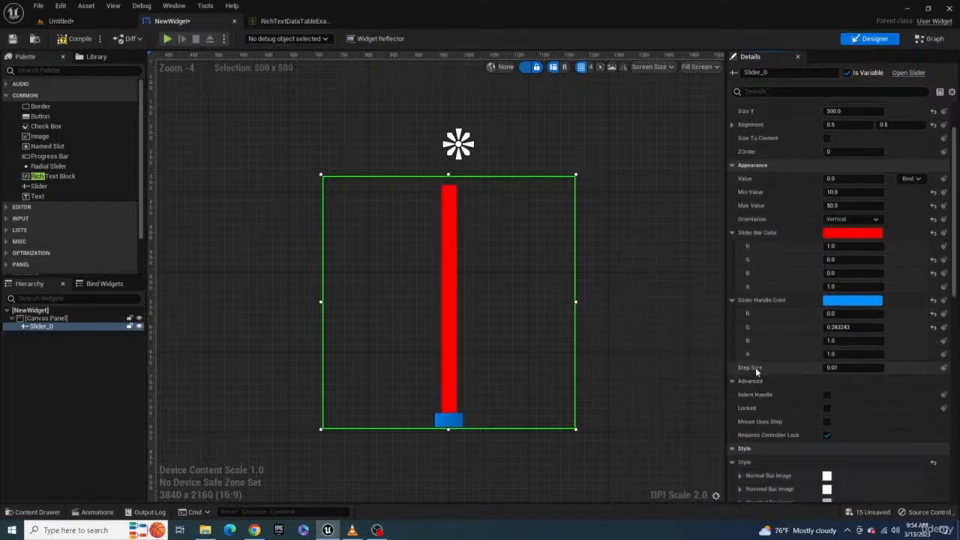
pyautogui.scroll(-1, 755, 368)
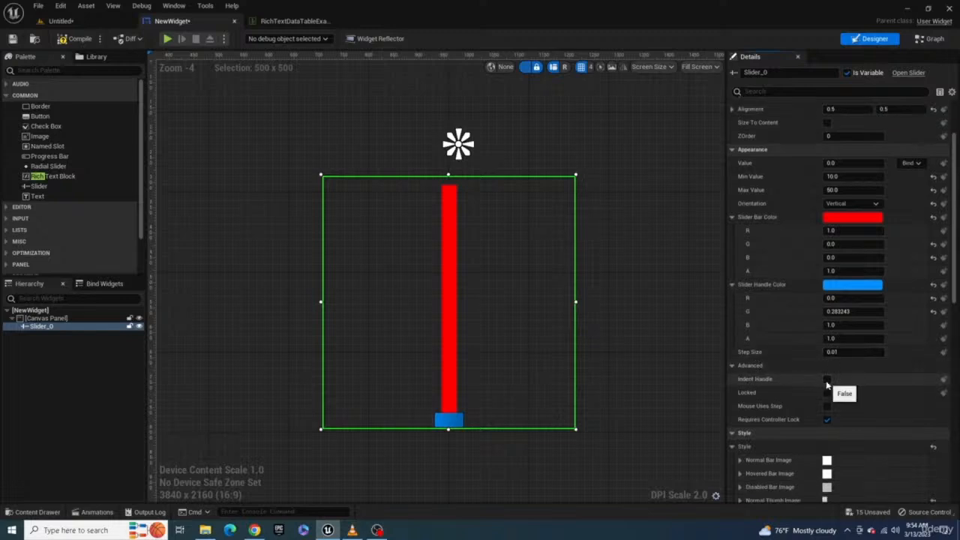
pyautogui.click(827, 381)
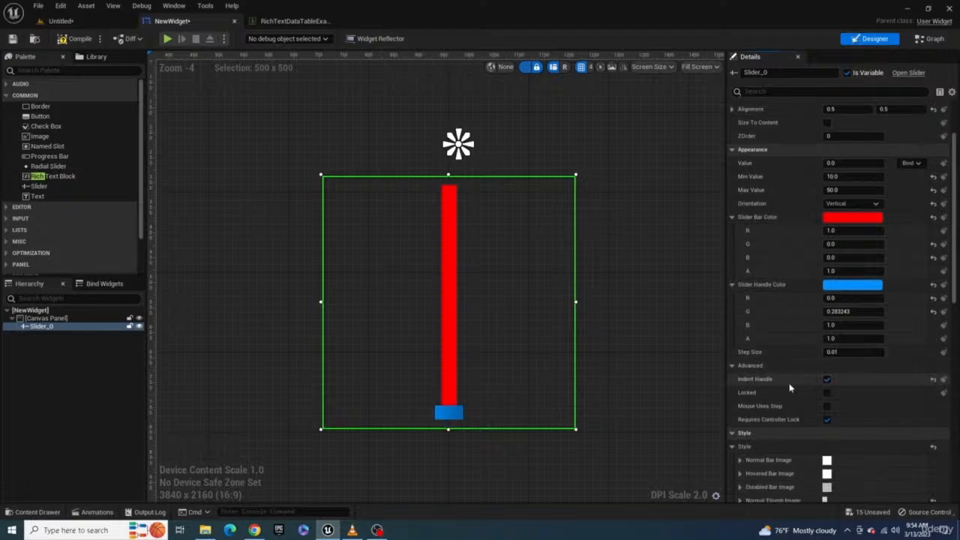
# Expand the slider's Normal Bar Image style settings and adjust its Bar Thickness.
pyautogui.scroll(-3, 789, 387)
pyautogui.click(740, 347)
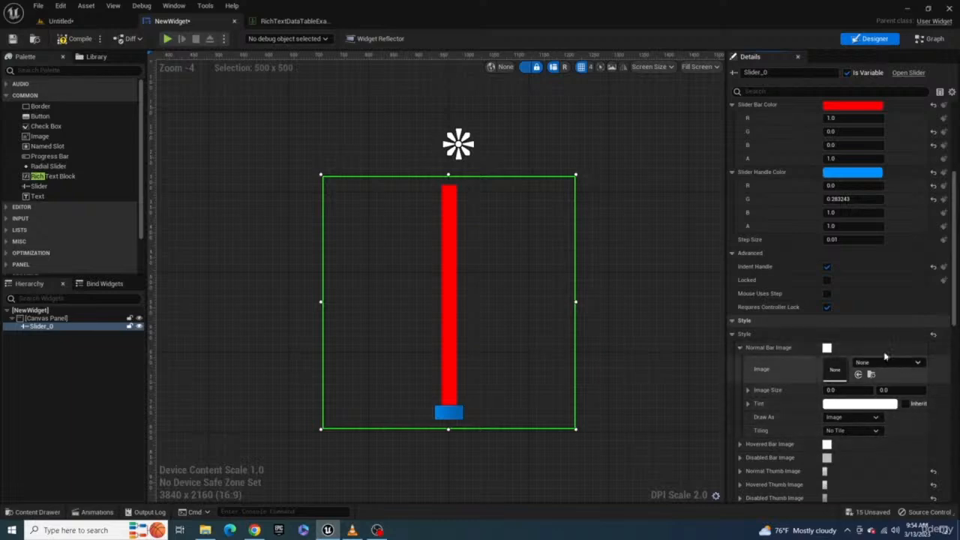
pyautogui.scroll(-4, 847, 375)
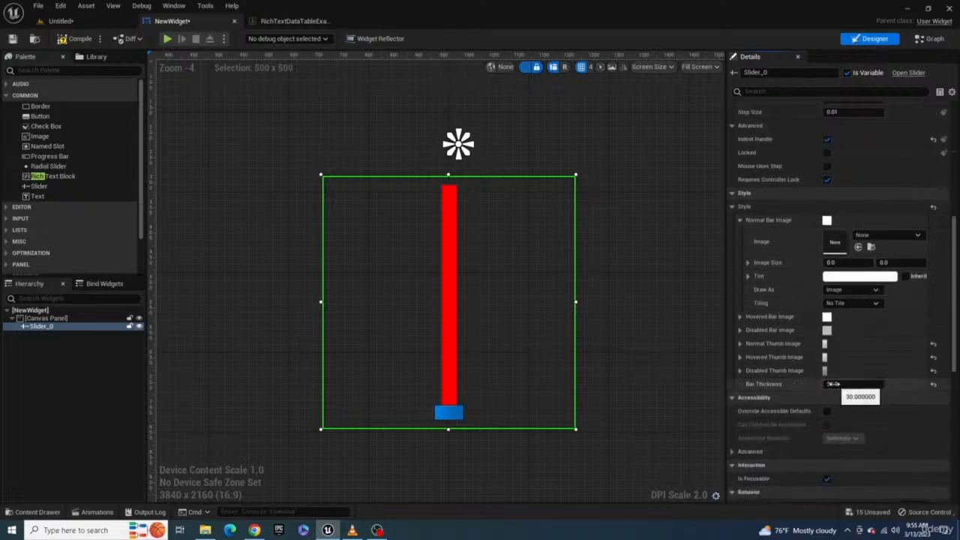
pyautogui.moveTo(832, 384)
pyautogui.mouseDown()
pyautogui.moveTo(820, 384)
pyautogui.moveTo(862, 384)
pyautogui.moveTo(833, 384)
pyautogui.mouseUp()
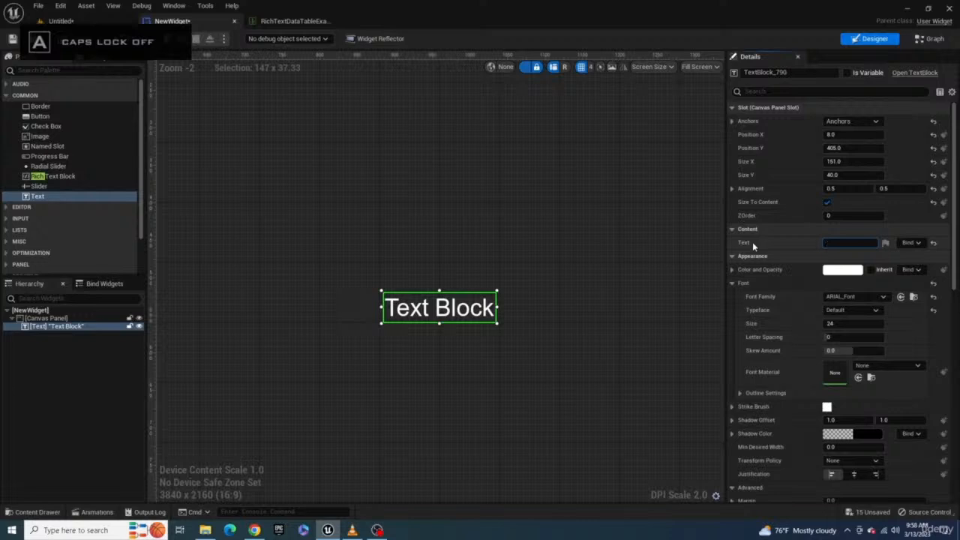
# Set the text block's content to "This is the text block.".
pyautogui.write('the te')
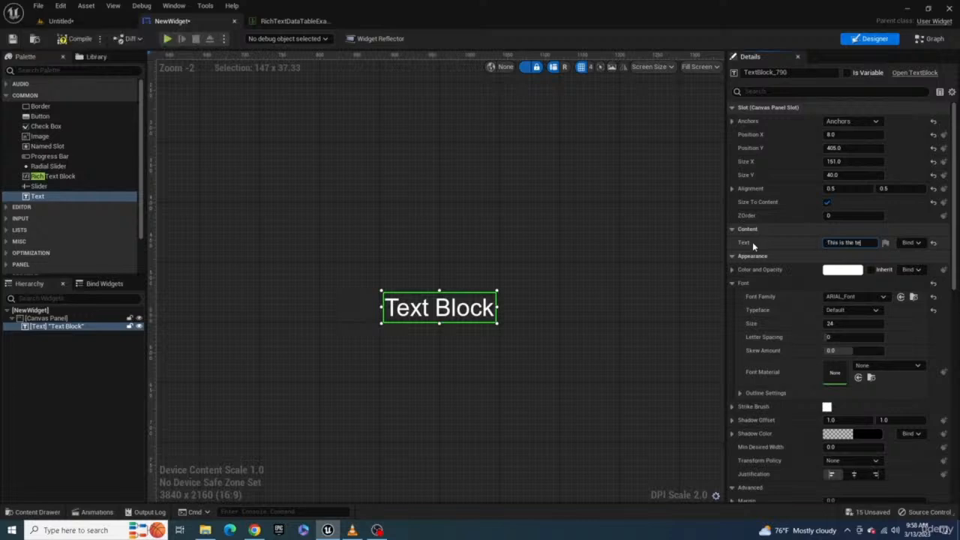
pyautogui.write('xt blo')
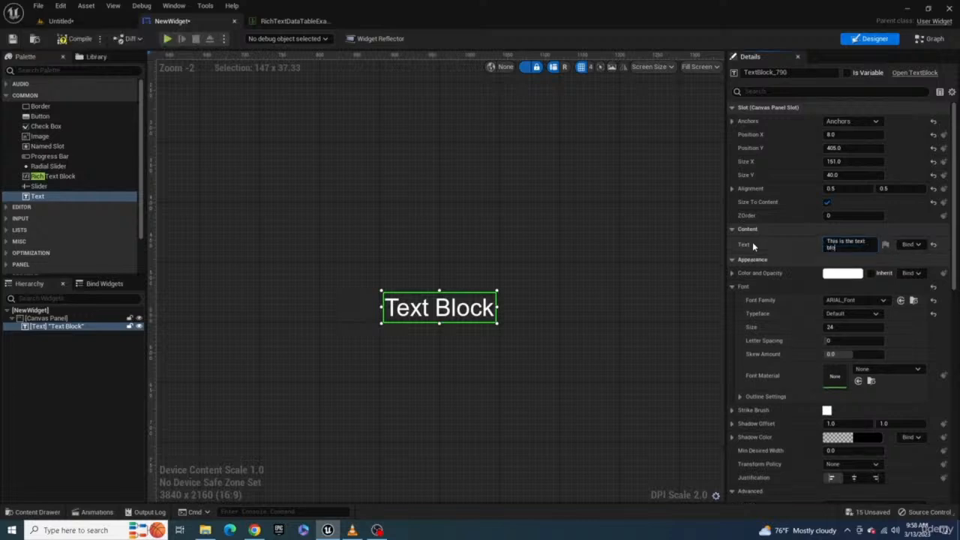
pyautogui.write('ck.')
pyautogui.press('Return')
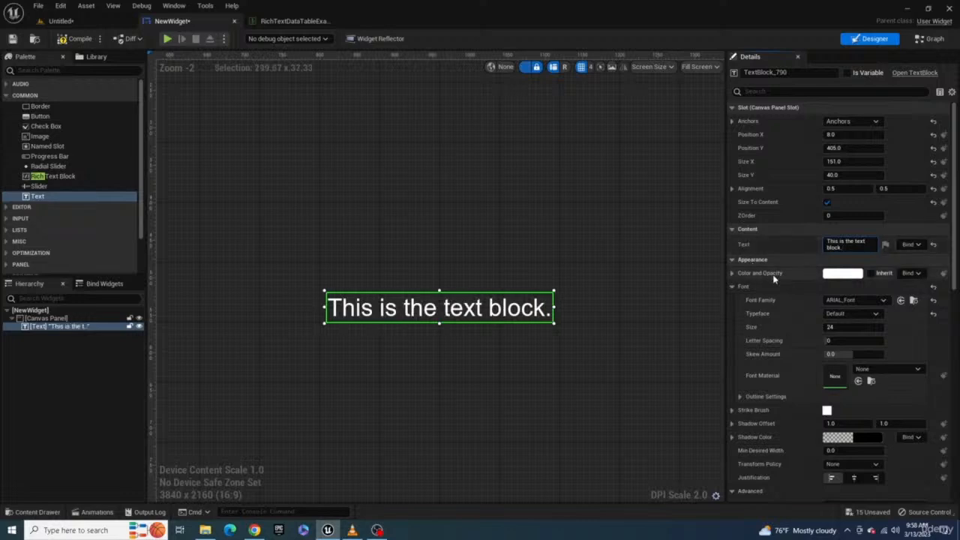
# Color the text block bright blue (hex sRGB 00A1FF) and change its Font Family to ARIALBI_Font.
pyautogui.click(854, 273)
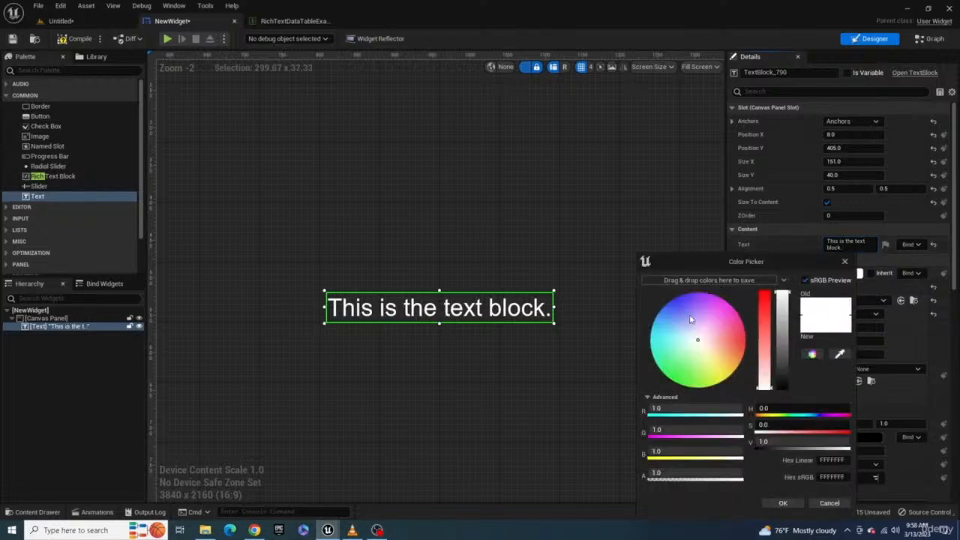
pyautogui.moveTo(691, 319); pyautogui.dragTo(660, 313)
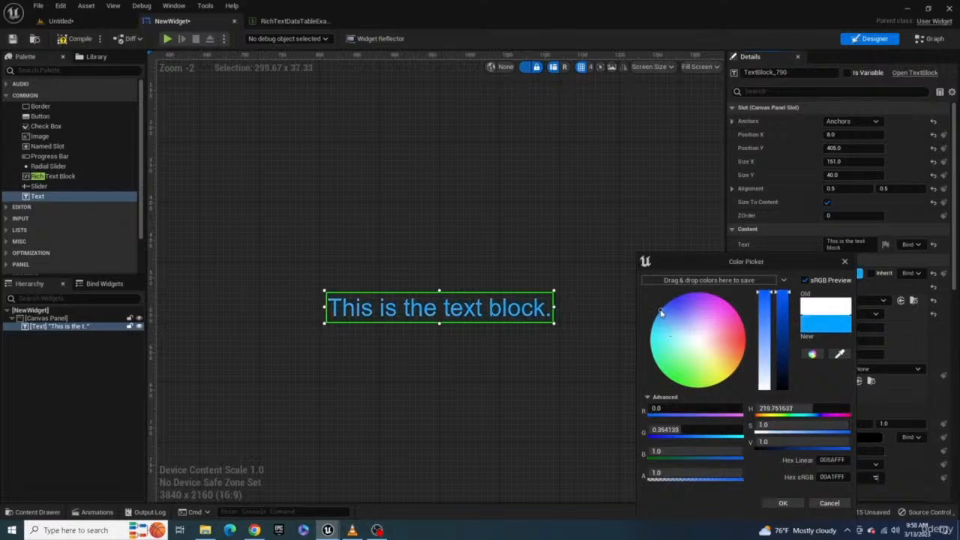
pyautogui.click(783, 503)
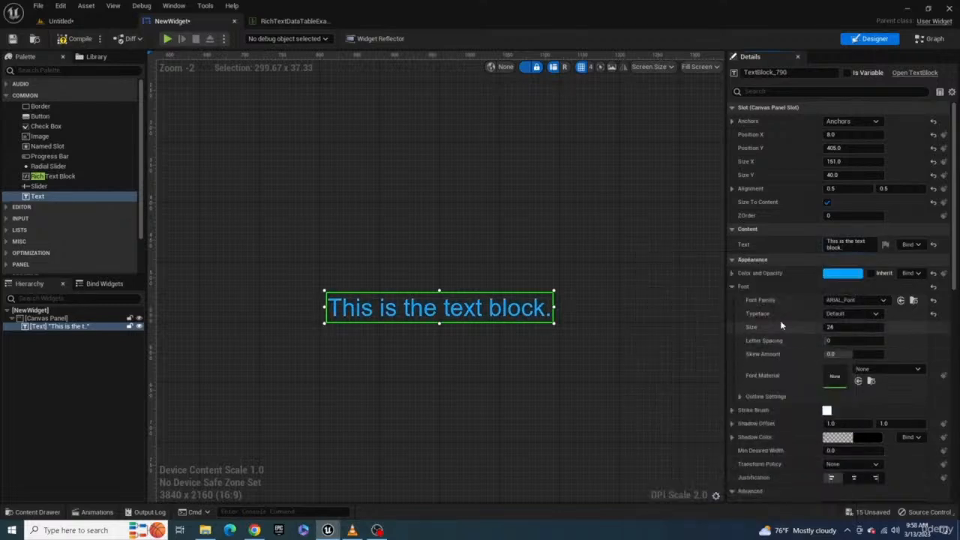
pyautogui.click(842, 301)
pyautogui.click(852, 201)
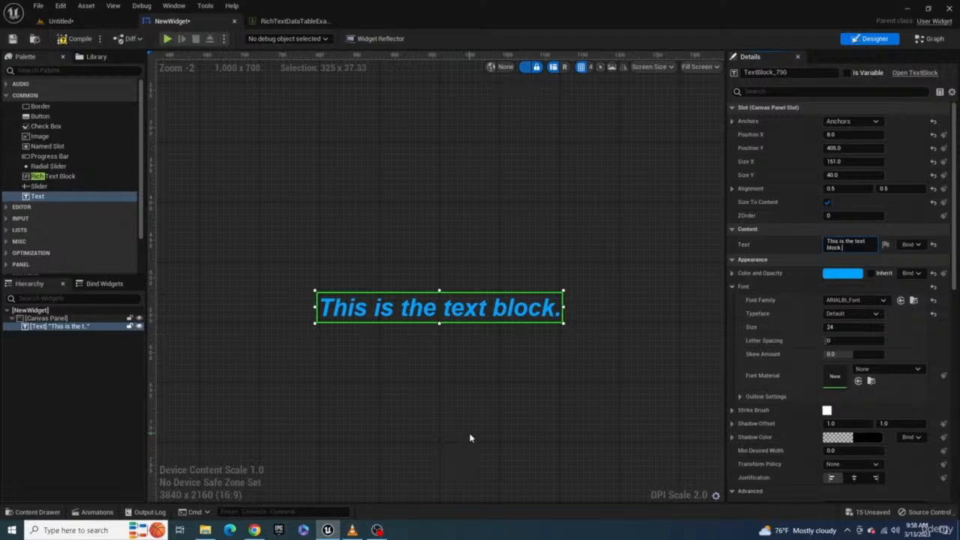
# Import the Cambria fonts from the Windows Fonts folder into SurvivalGame/Fonts, creating Font assets for all faces, and view them there.
pyautogui.click(38, 511)
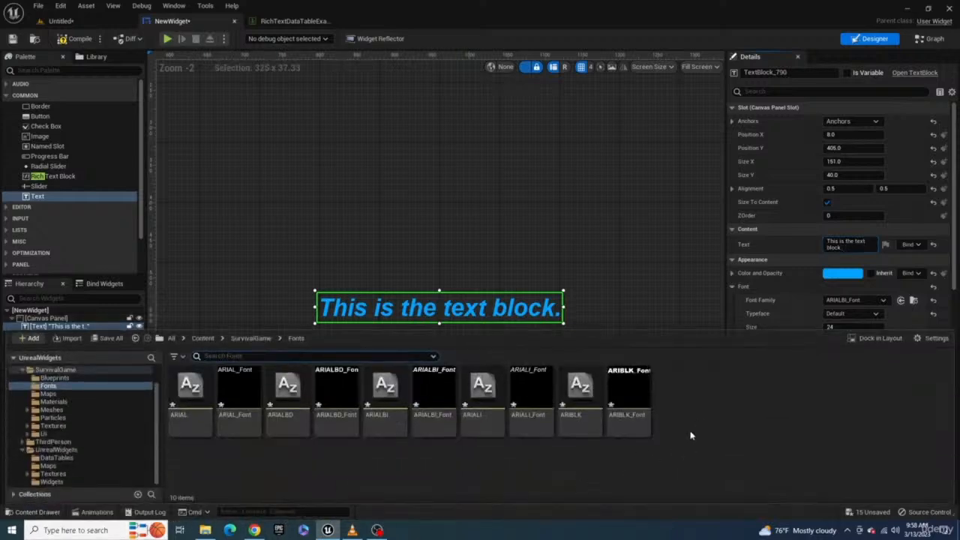
pyautogui.click(204, 530)
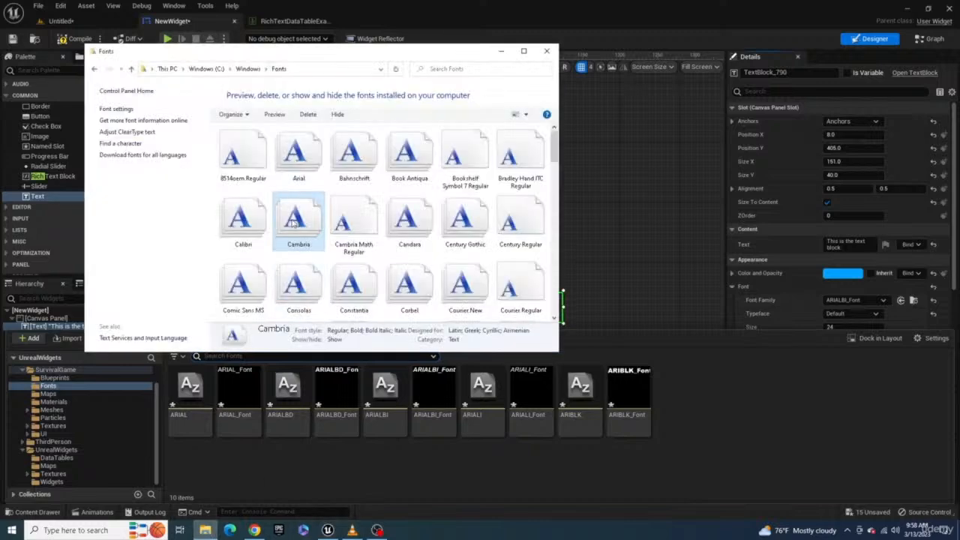
pyautogui.moveTo(295, 225); pyautogui.dragTo(730, 397)
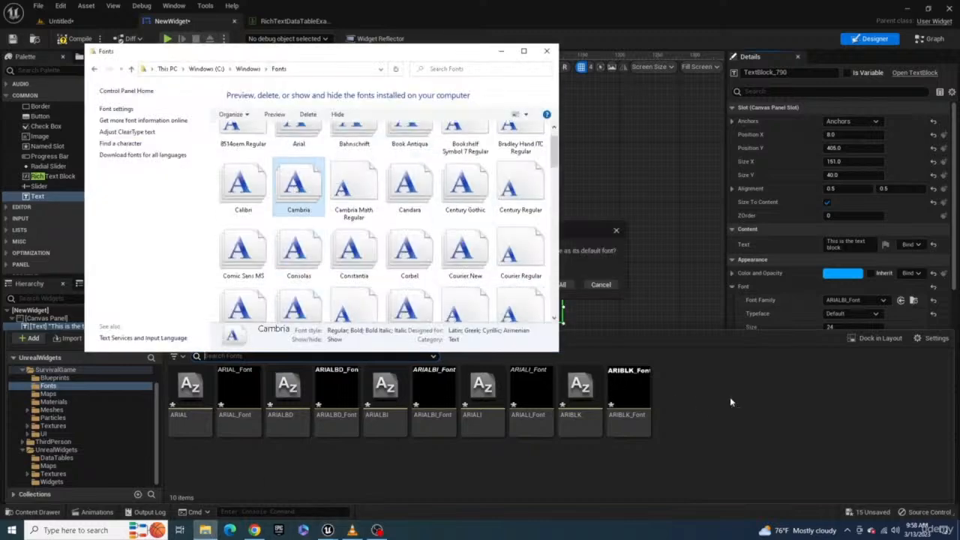
pyautogui.click(578, 231)
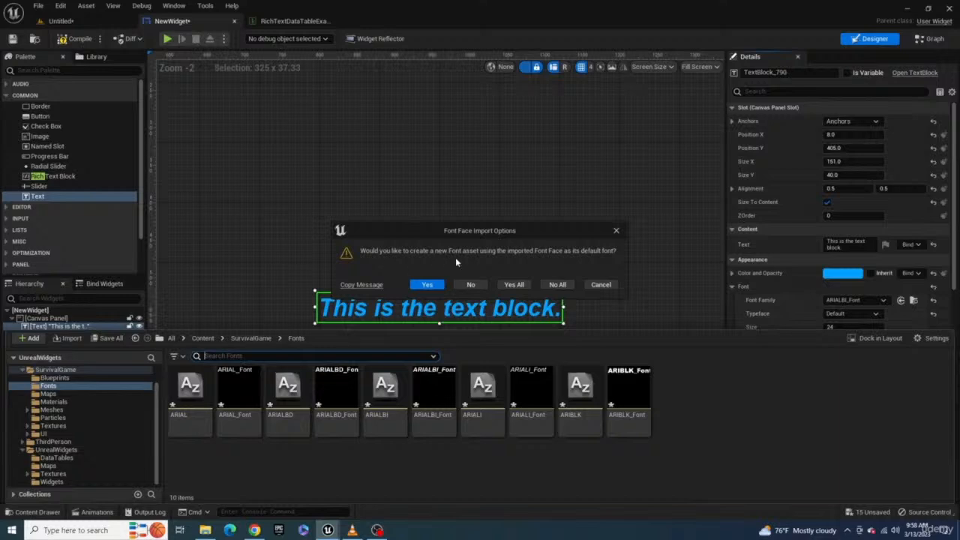
pyautogui.click(515, 285)
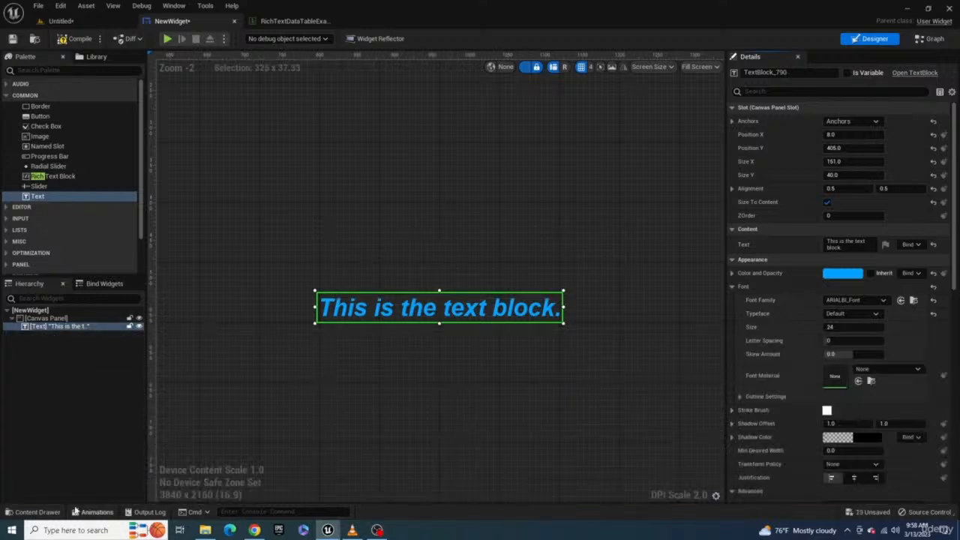
pyautogui.click(38, 511)
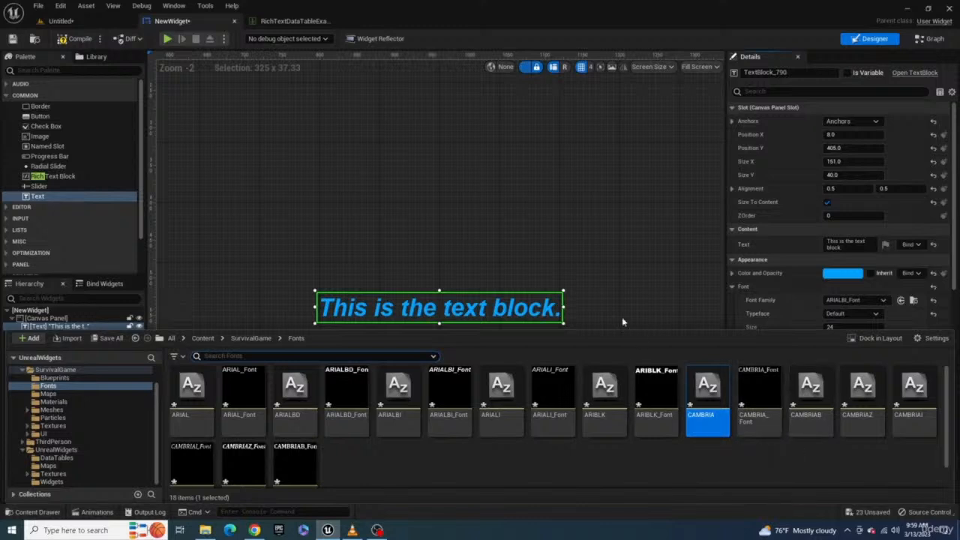
# Change the text block's Font Family to CAMBRIA_Font, with Size 25, wider Letter Spacing and a Skew Amount of about 0.48.
pyautogui.click(506, 307)
pyautogui.click(853, 300)
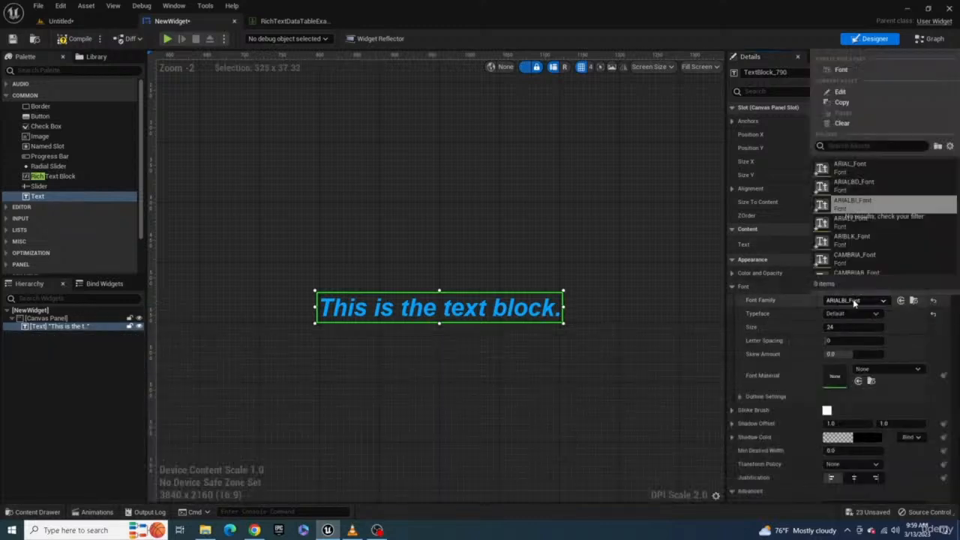
pyautogui.click(857, 255)
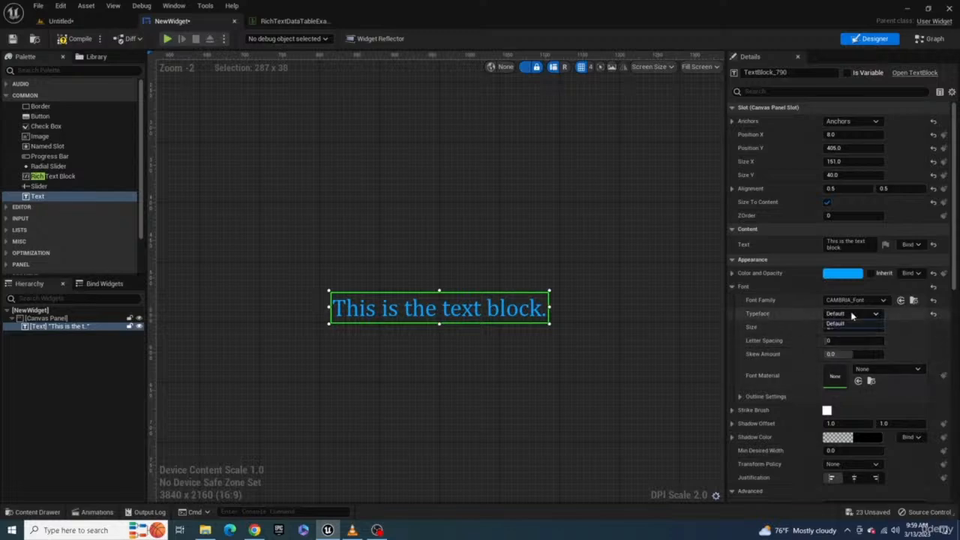
pyautogui.click(818, 317)
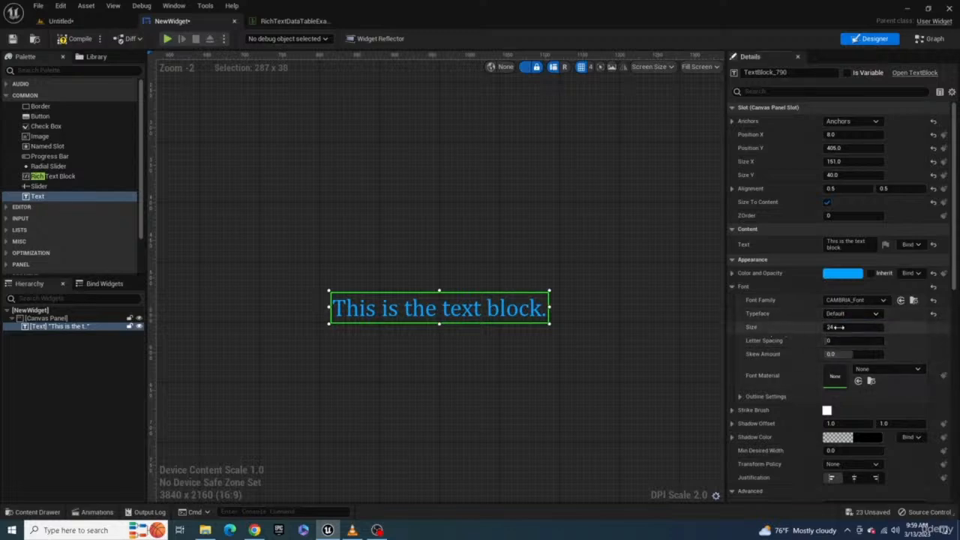
pyautogui.moveTo(836, 327); pyautogui.dragTo(840, 354)
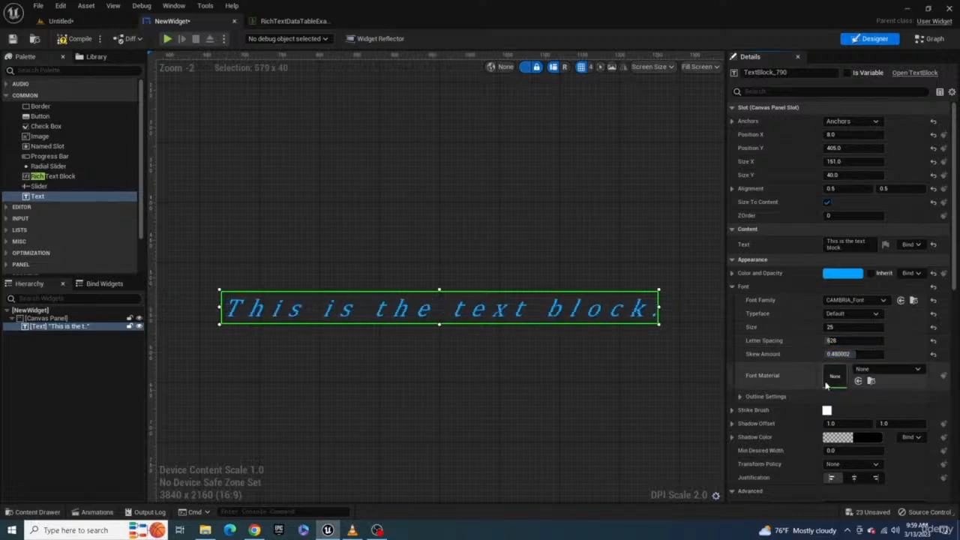
# Try the center, left and right Justification options on the text block.
pyautogui.scroll(-5, 825, 385)
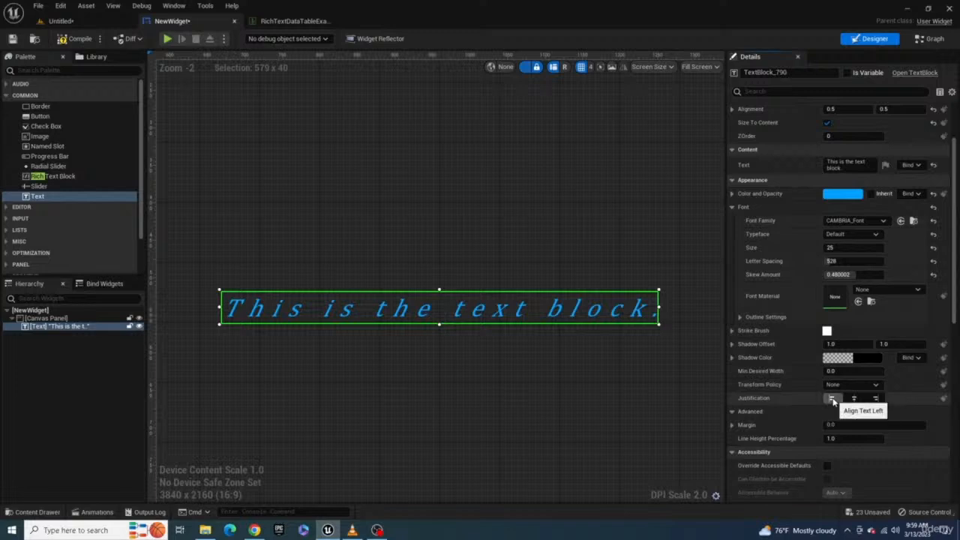
pyautogui.click(853, 398)
pyautogui.click(833, 398)
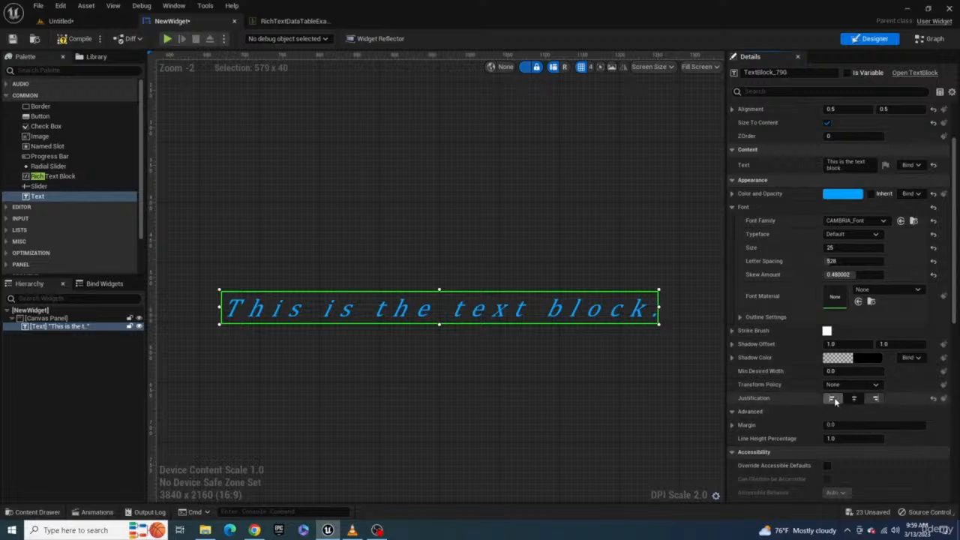
pyautogui.click(870, 400)
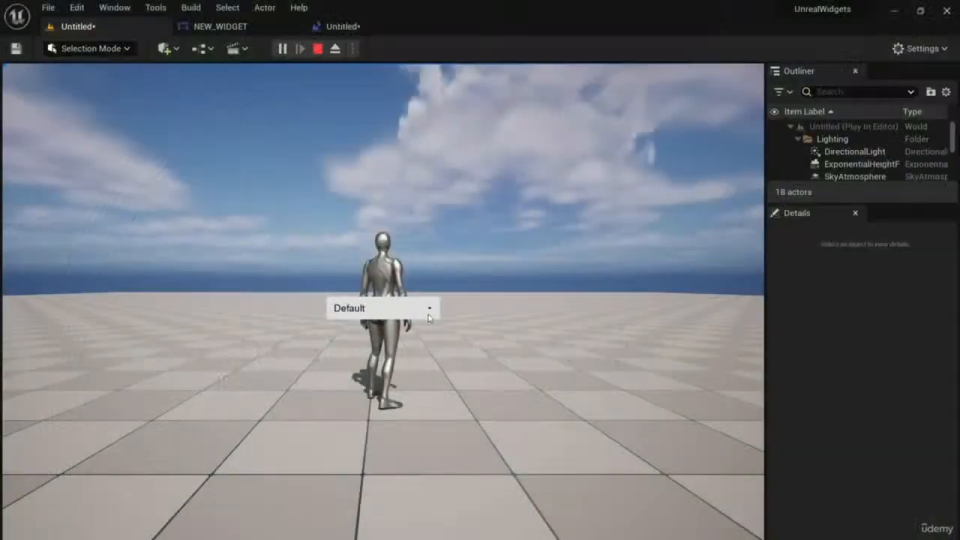
# Test the combo box in the running game by choosing Low, Medium and High in turn.
pyautogui.click(424, 308)
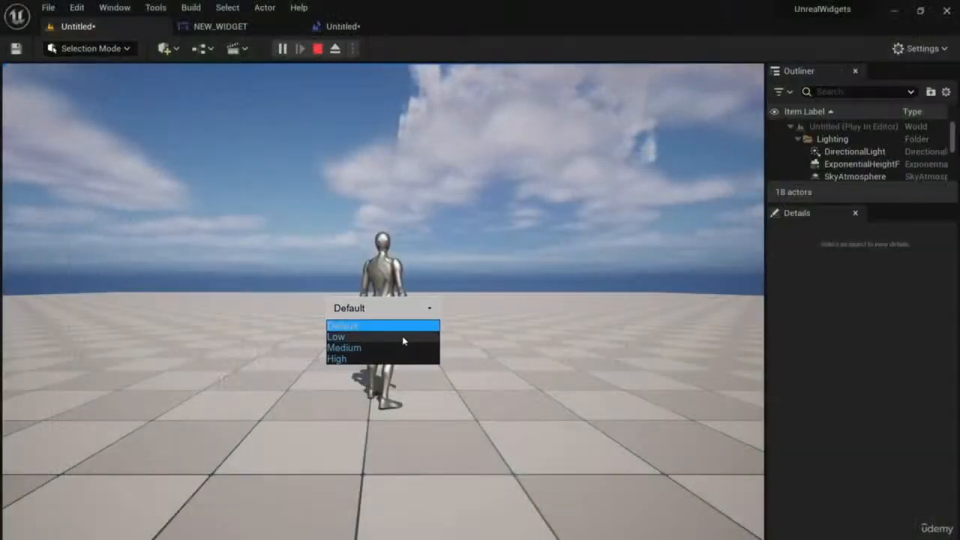
pyautogui.click(407, 336)
pyautogui.click(424, 312)
pyautogui.click(410, 346)
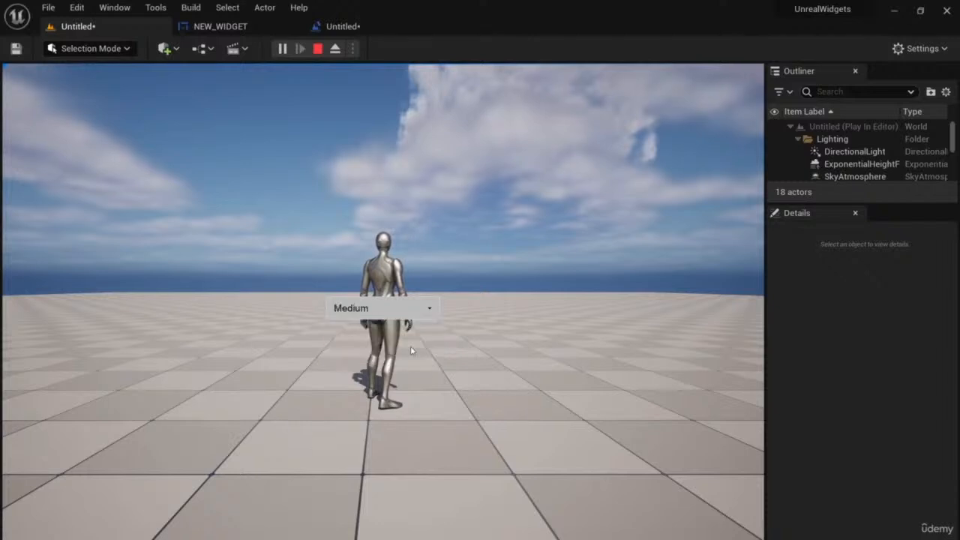
pyautogui.click(430, 311)
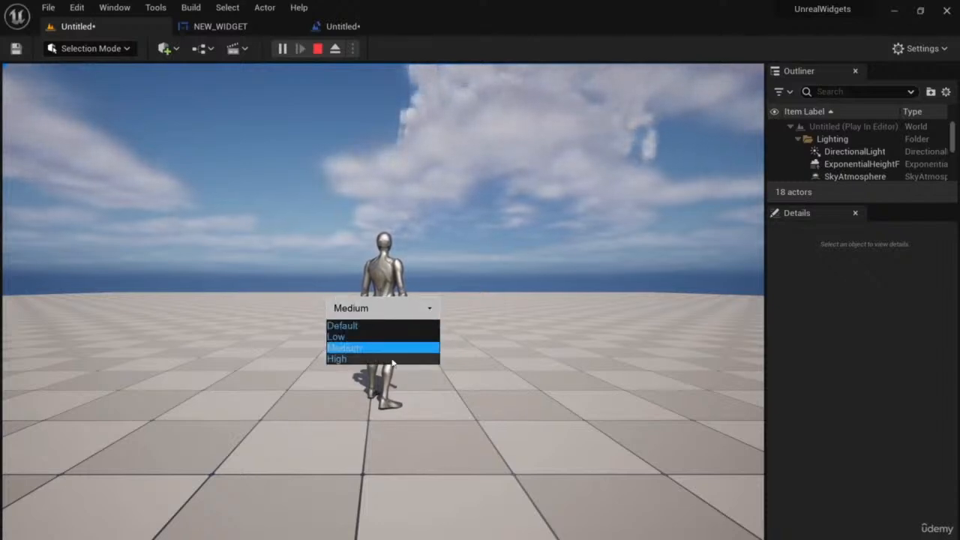
pyautogui.click(396, 357)
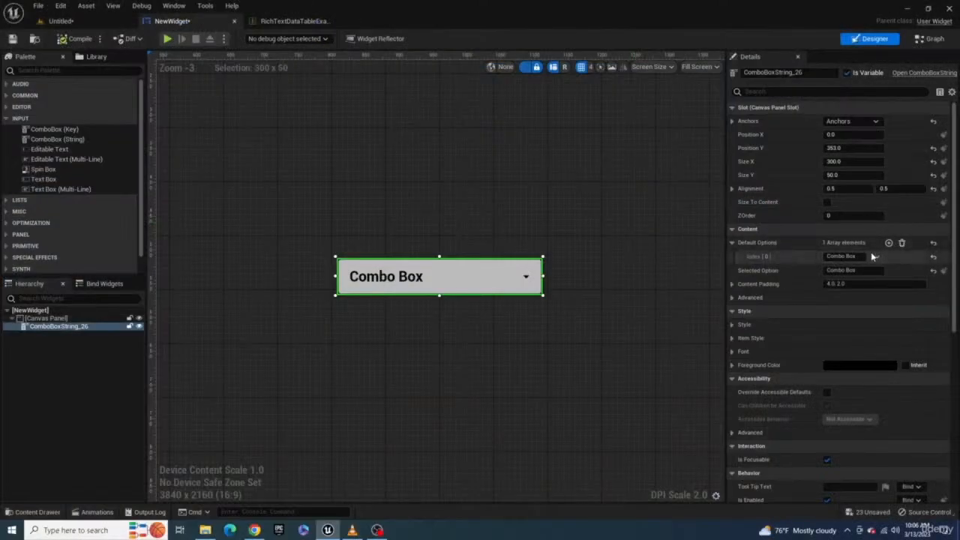
# Add two more Default Options to the combo box and name the three entries Default, Low and High.
pyautogui.click(889, 243)
pyautogui.click(889, 243)
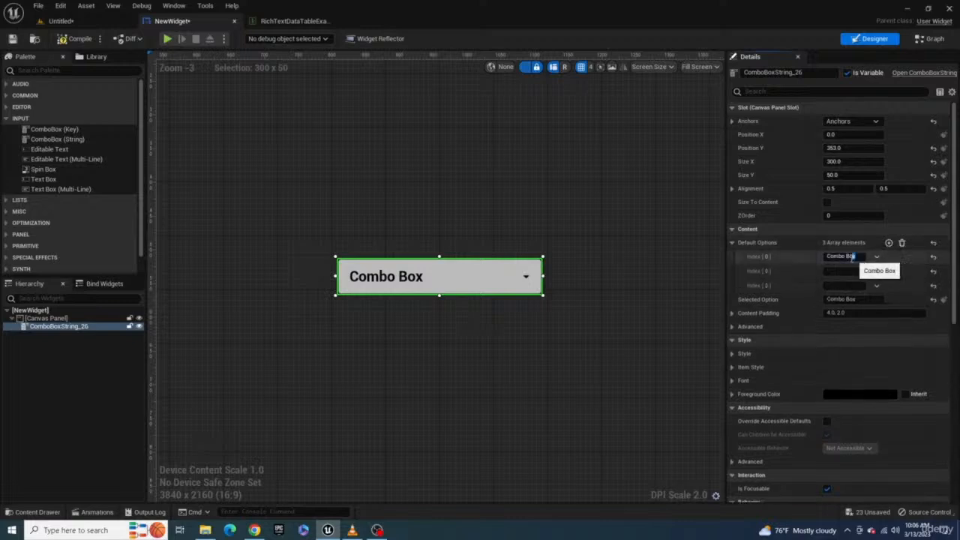
pyautogui.click(847, 257)
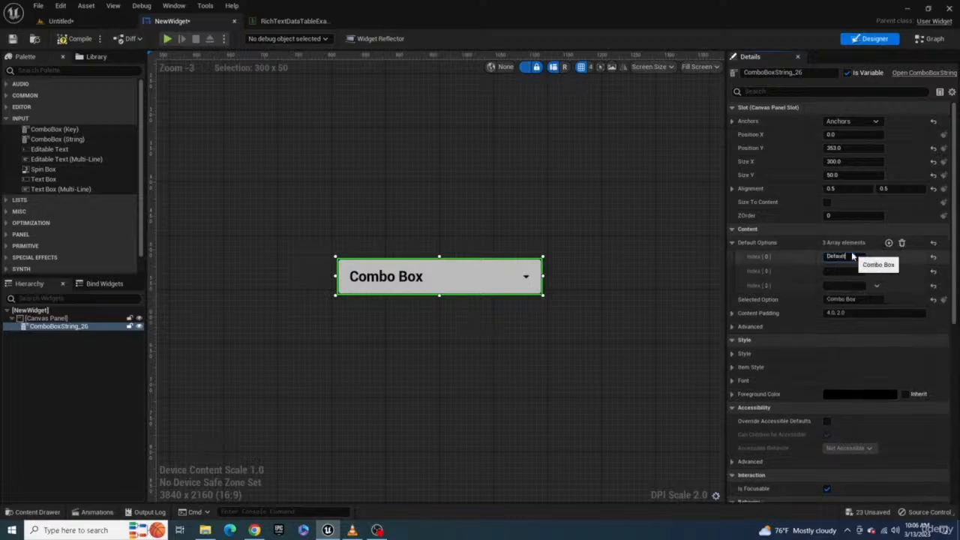
pyautogui.write('Default')
pyautogui.press('Return')
pyautogui.click(862, 272)
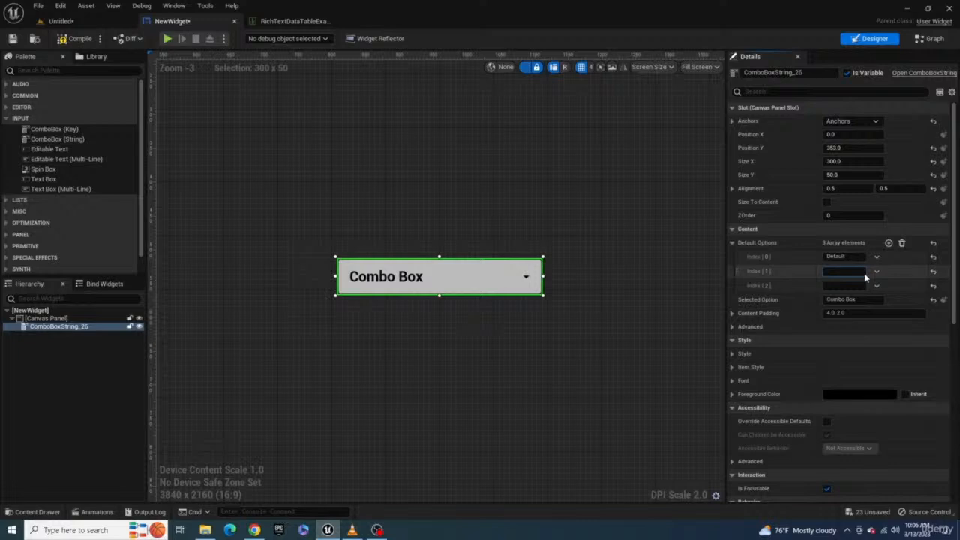
pyautogui.click(848, 285)
# Set the combo box's Selected Option to Default and its Max List Height to about 496.46, and compile the widget.
pyautogui.click(843, 299)
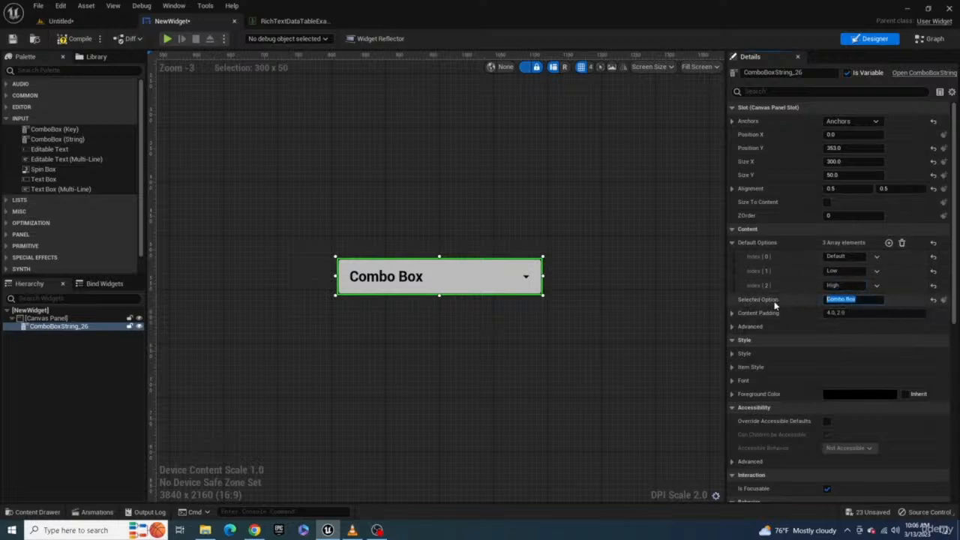
pyautogui.write('Default')
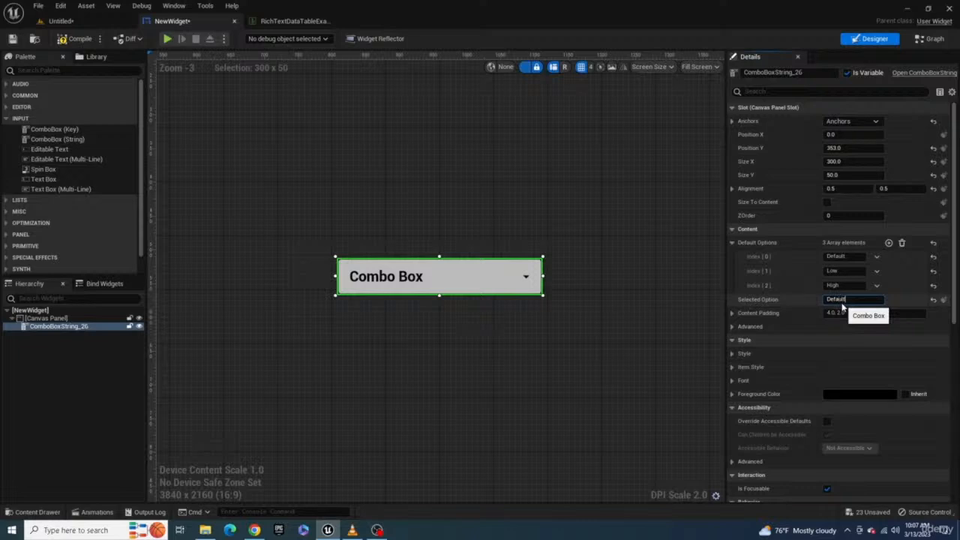
pyautogui.click(841, 302)
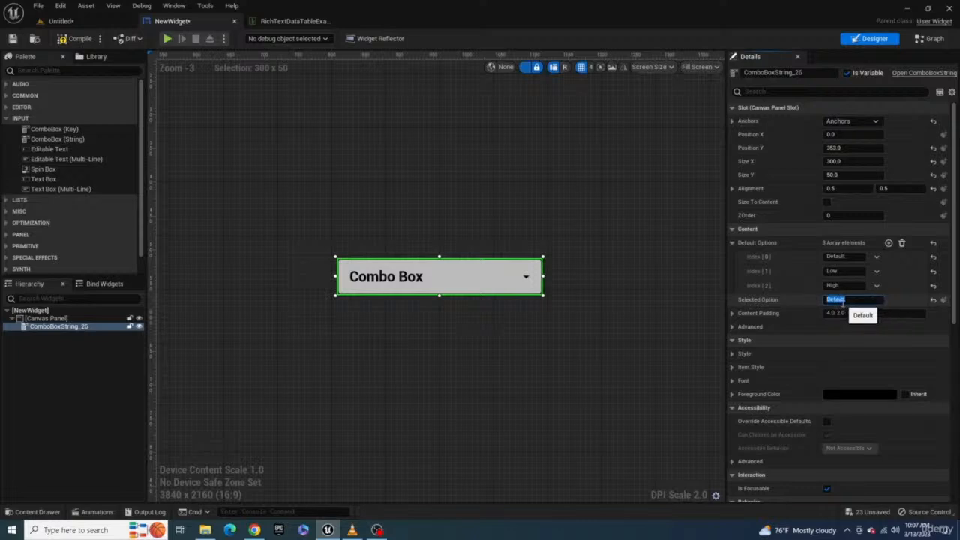
pyautogui.click(733, 326)
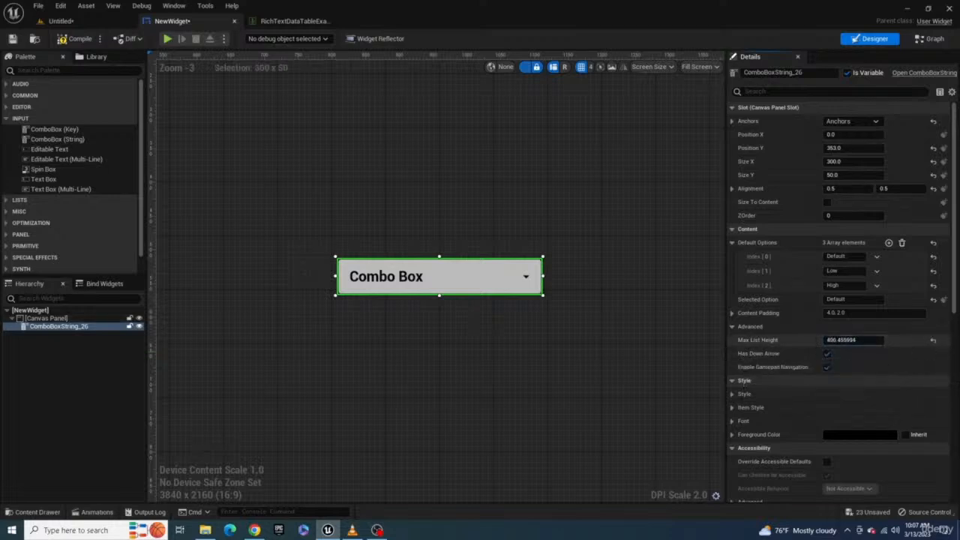
pyautogui.click(79, 39)
# Expand the combo box's Style and Combo Button Style settings to examine their properties.
pyautogui.click(732, 394)
pyautogui.scroll(-2, 805, 364)
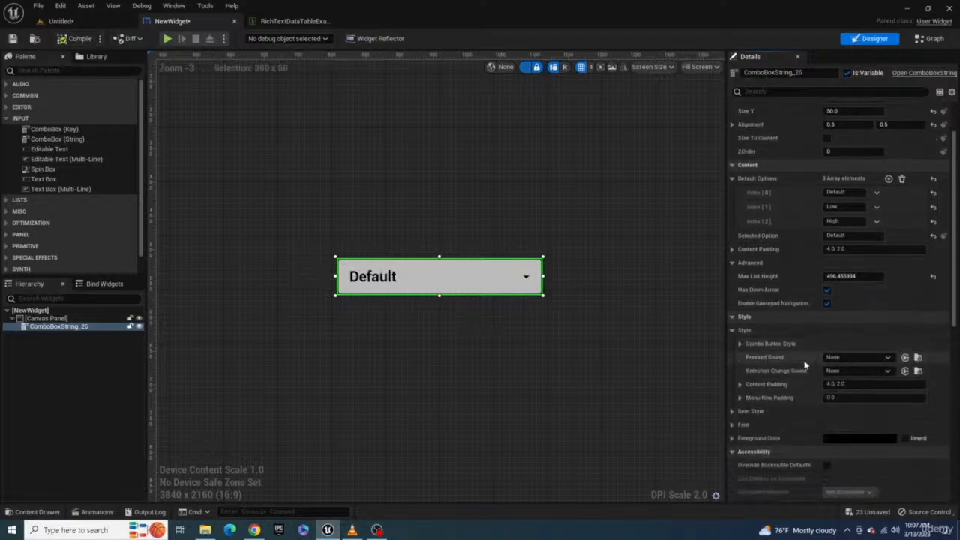
pyautogui.click(740, 343)
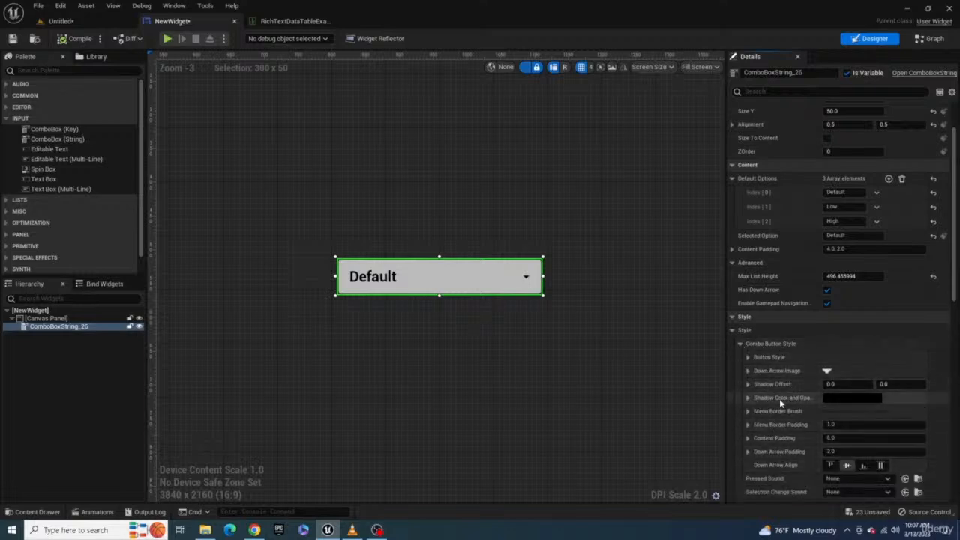
pyautogui.scroll(-2, 784, 448)
pyautogui.scroll(-2, 784, 448)
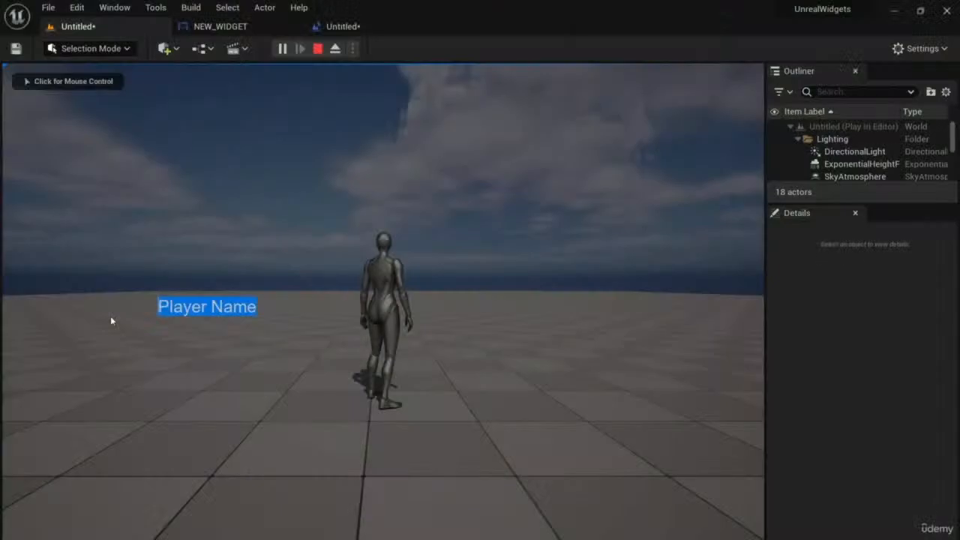
# Replace the player name text in the running preview with "Editable Text Box", followed by "This is where a player name would go.".
pyautogui.write('Editable Text Box')
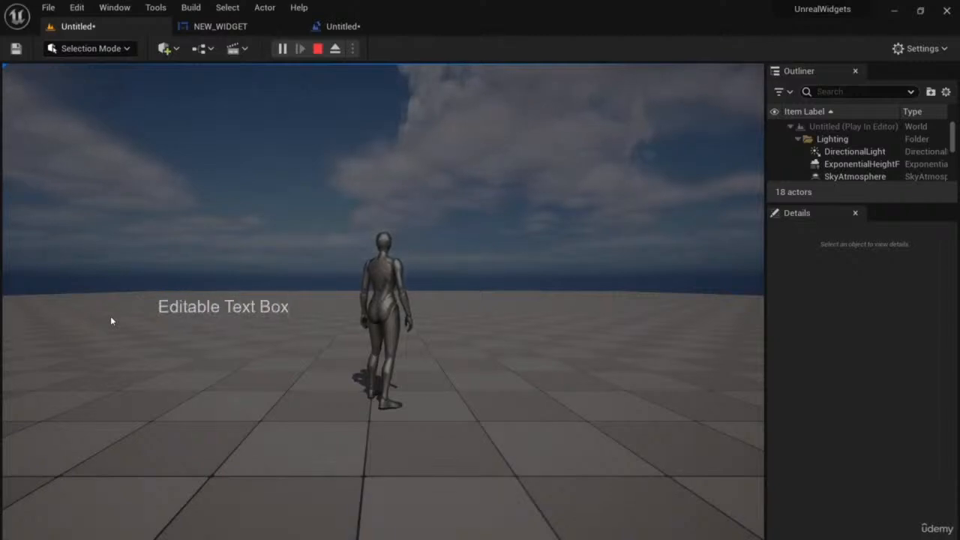
pyautogui.moveTo(170, 307); pyautogui.dragTo(126, 307)
pyautogui.write('This is whe')
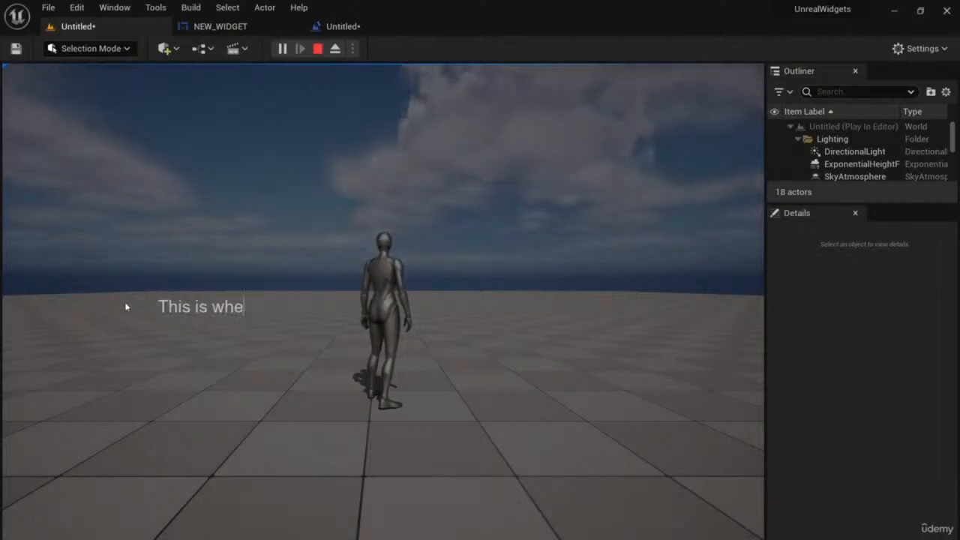
pyautogui.write('re a player name would go.')
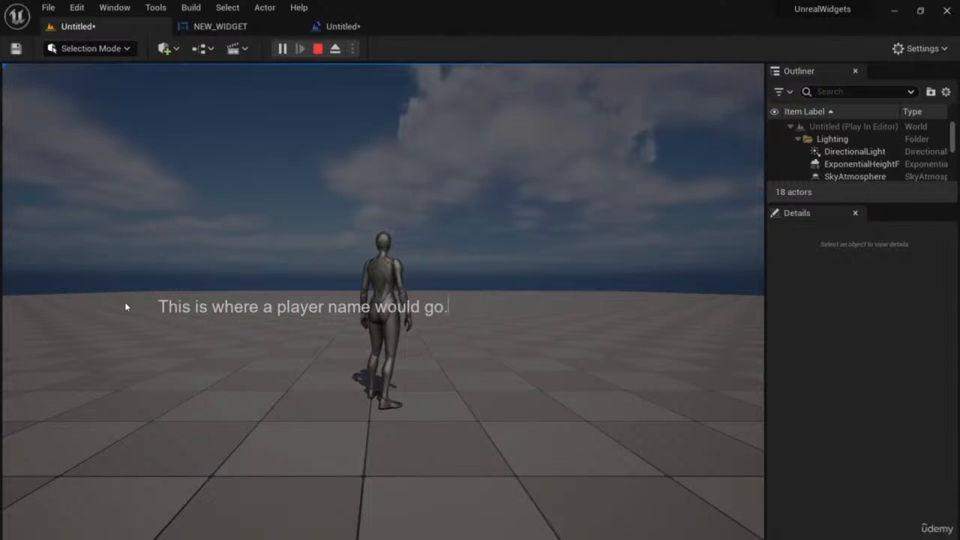
# Replace the editable text in the running preview with "Player name, search bar, save names, user and password, etc.".
pyautogui.moveTo(465, 307); pyautogui.dragTo(151, 292)
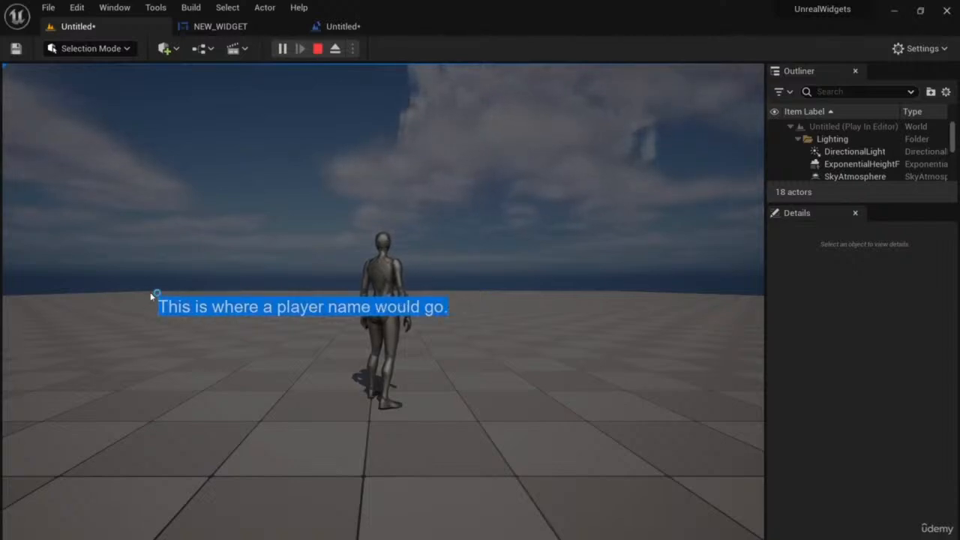
pyautogui.write('Playe')
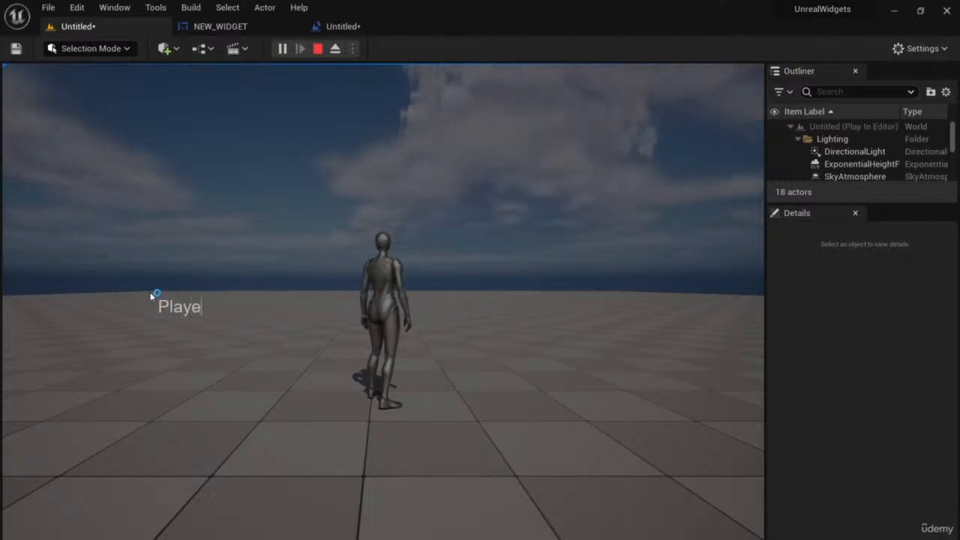
pyautogui.write('r name, search bar, save name')
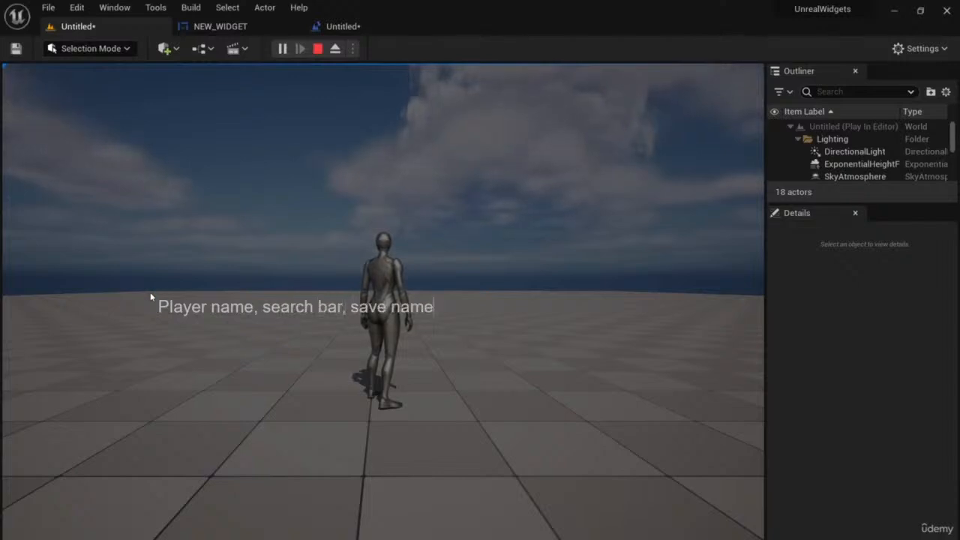
pyautogui.write('s, user and password')
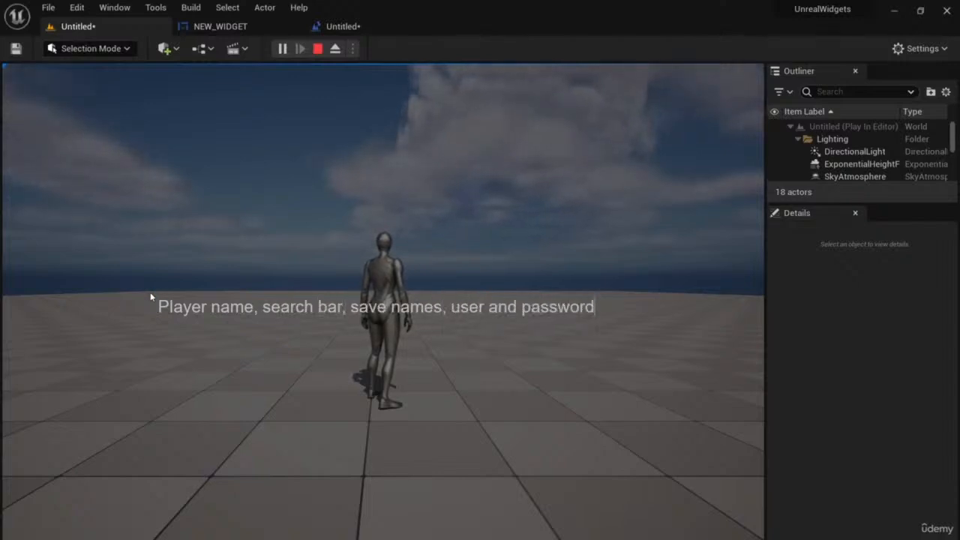
pyautogui.write(', etc.')
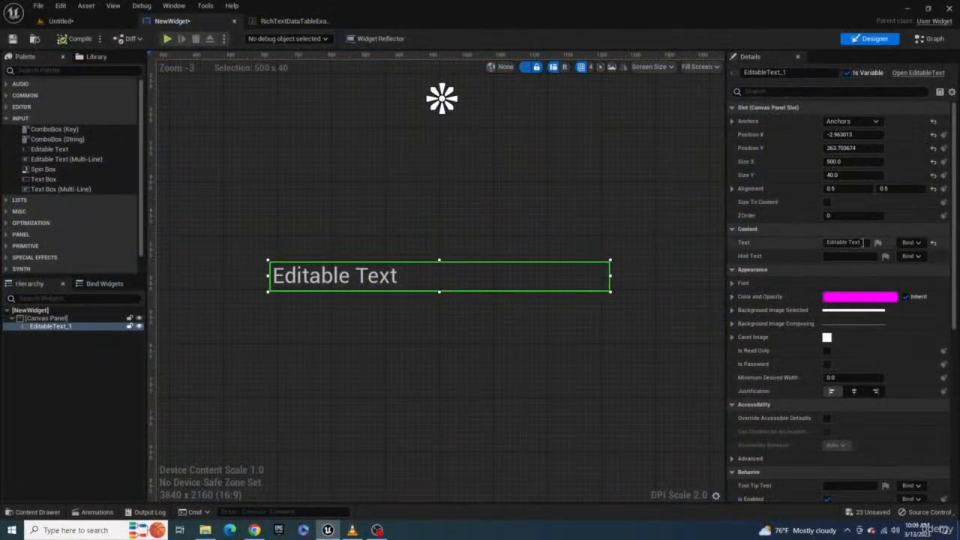
# Set the editable text widget's Text to "Starting Text" and enter "Hint Text" as its Hint Text.
pyautogui.click(829, 242)
pyautogui.write('Starting Text')
pyautogui.press('Return')
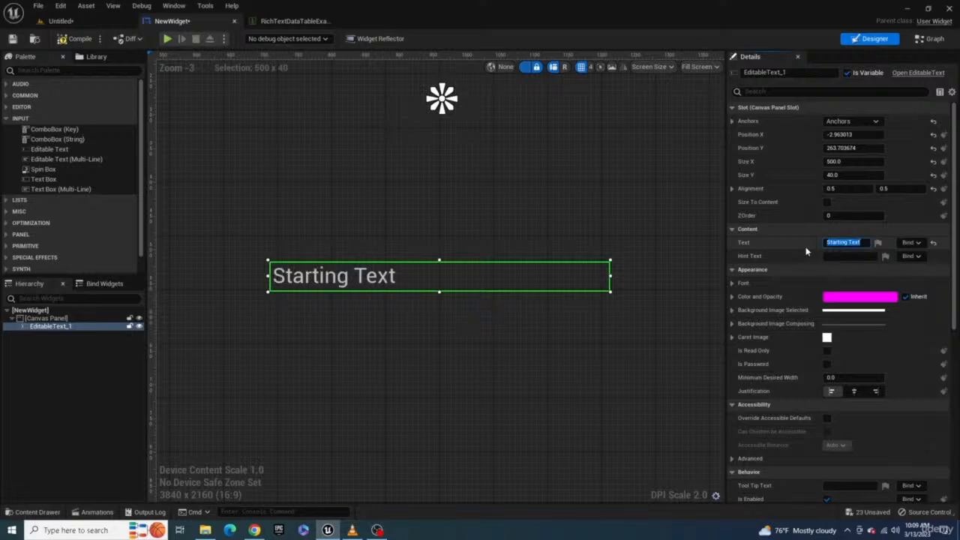
pyautogui.click(847, 260)
pyautogui.write('Hint Text')
pyautogui.press('Return')
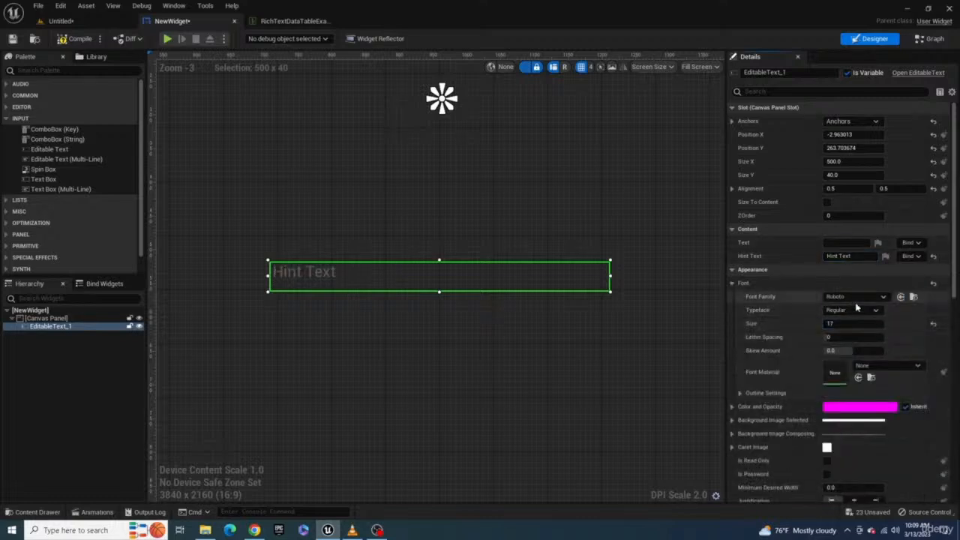
# Set the editable text widget's font family to ARIAL_Font and its font size to 20.
pyautogui.click(857, 298)
pyautogui.click(855, 164)
pyautogui.click(850, 324)
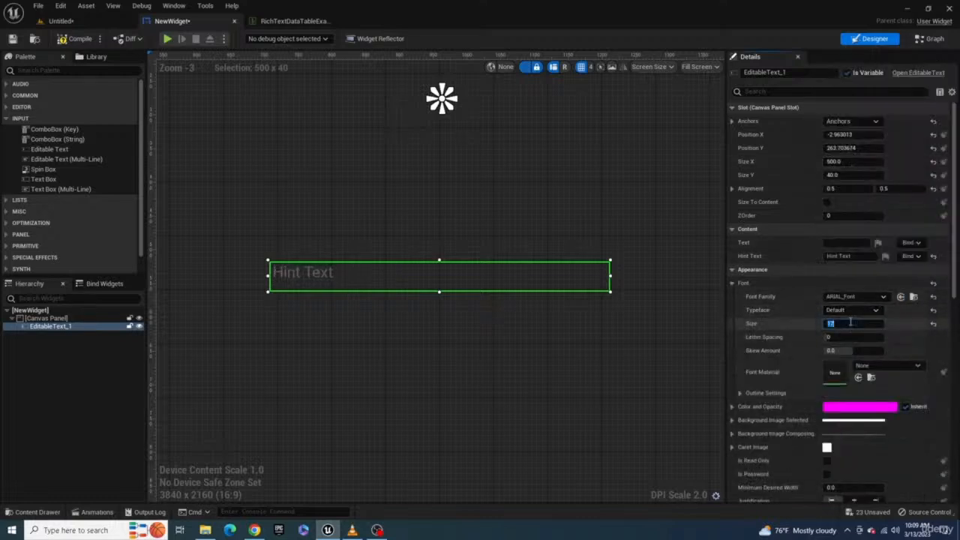
pyautogui.write('20')
pyautogui.press('Return')
# Change the editable text widget's Color and Opacity to black.
pyautogui.click(834, 409)
pyautogui.moveTo(759, 378); pyautogui.dragTo(758, 391)
pyautogui.click(740, 362)
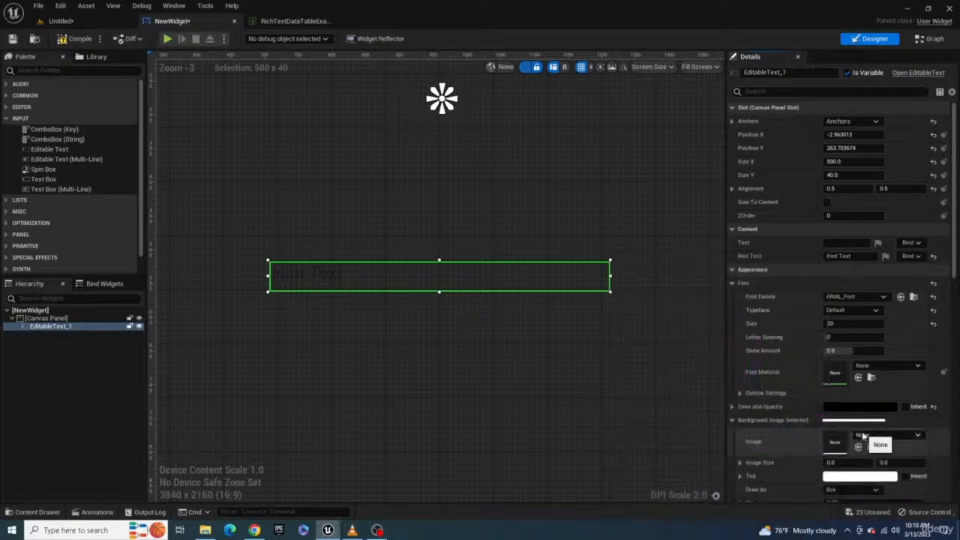
# Assign the Image_Brick_01 texture to the editable text's Background Image Selected and choose its Draw As mode.
pyautogui.click(862, 435)
pyautogui.write('image')
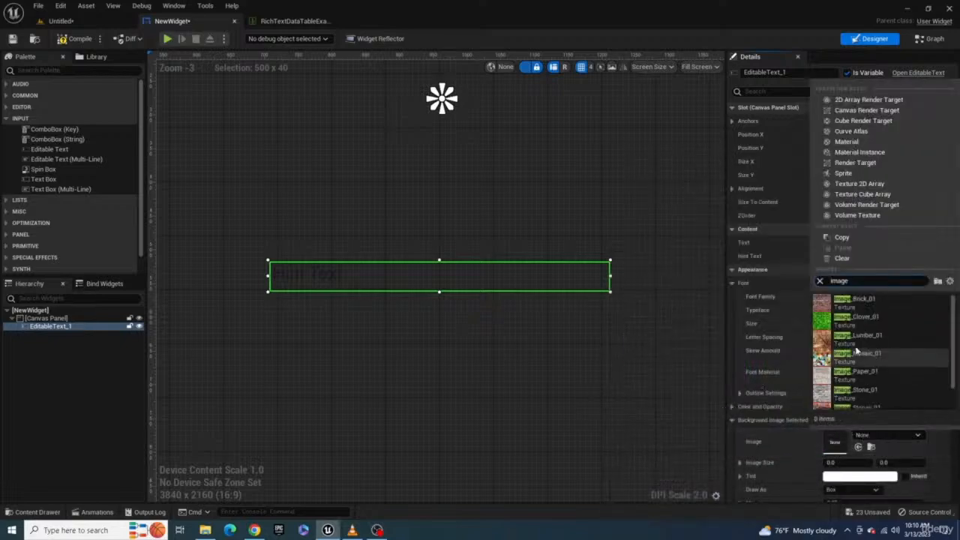
pyautogui.click(862, 307)
pyautogui.scroll(-3, 824, 430)
pyautogui.click(851, 441)
pyautogui.click(840, 465)
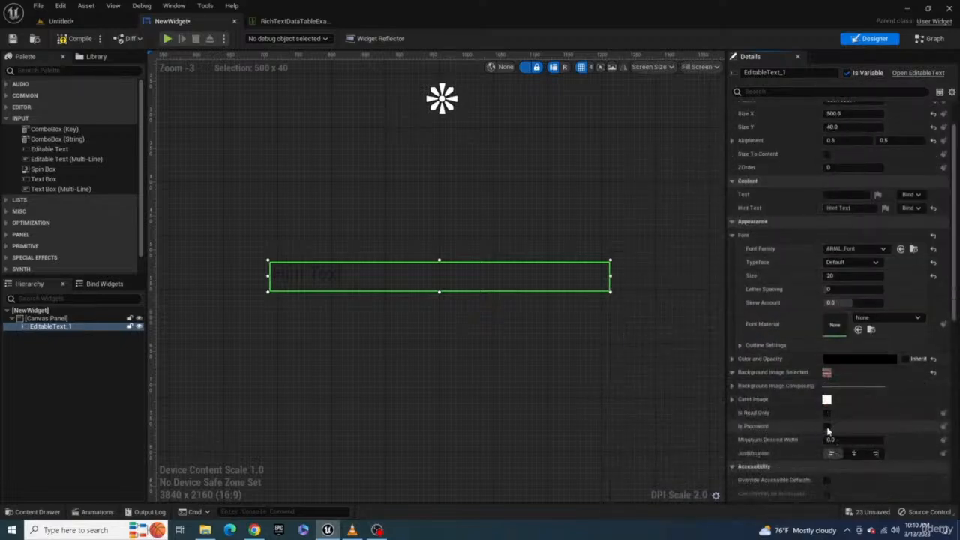
# Enable Is Password on the editable text widget and set its Text to the word "Password".
pyautogui.click(827, 427)
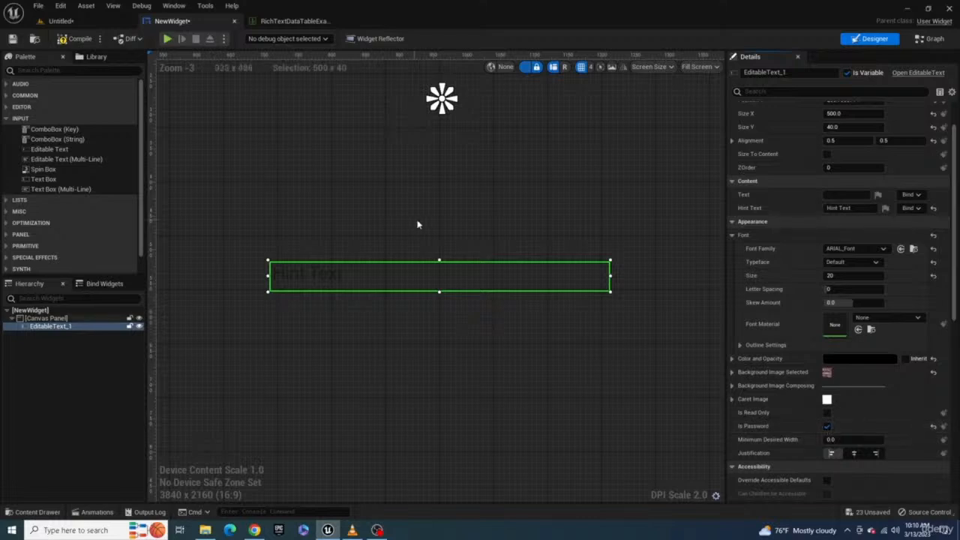
pyautogui.click(838, 196)
pyautogui.write('Pass')
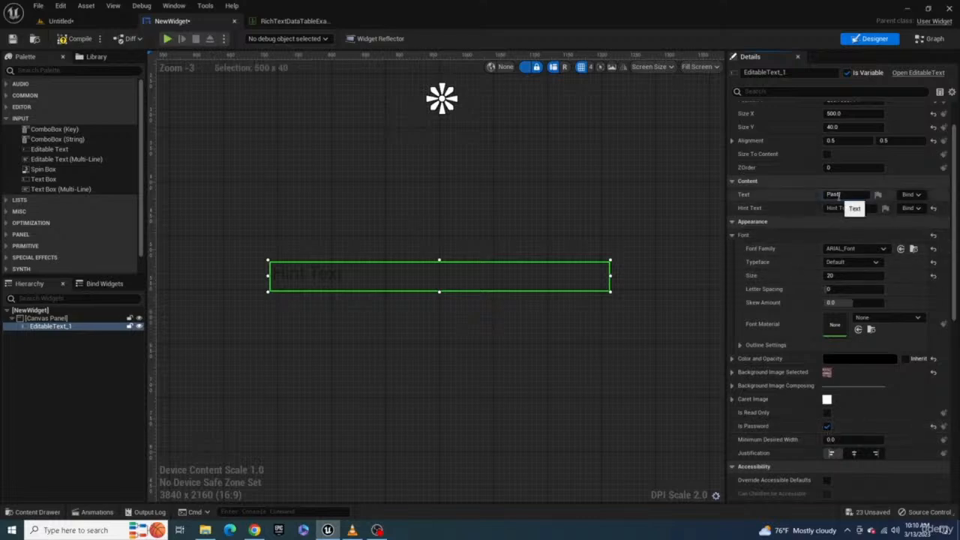
pyautogui.write('word')
pyautogui.press('Return')
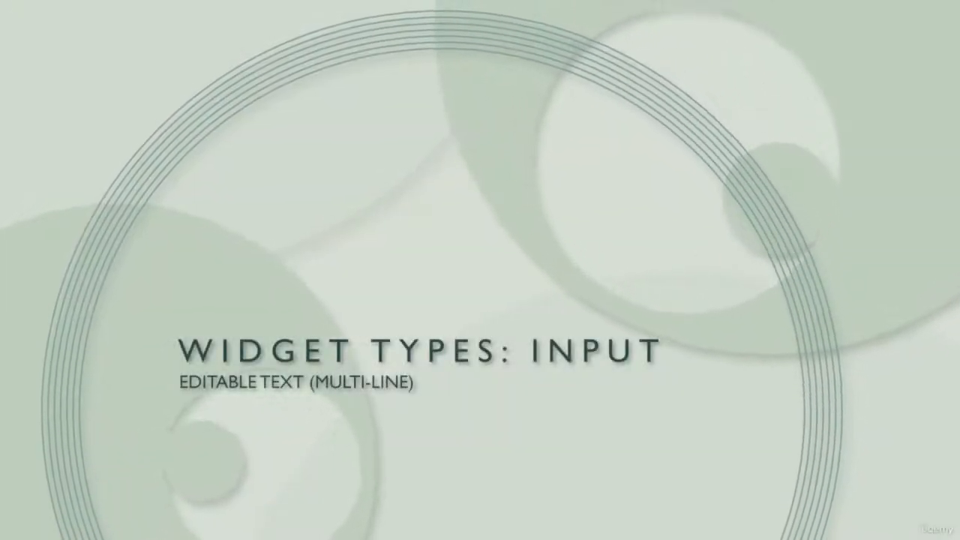
# Replace the multi-line text in the running preview with "The Editable Text Multi-Line wraps text to the next line as it is being input".
pyautogui.click(302, 193)
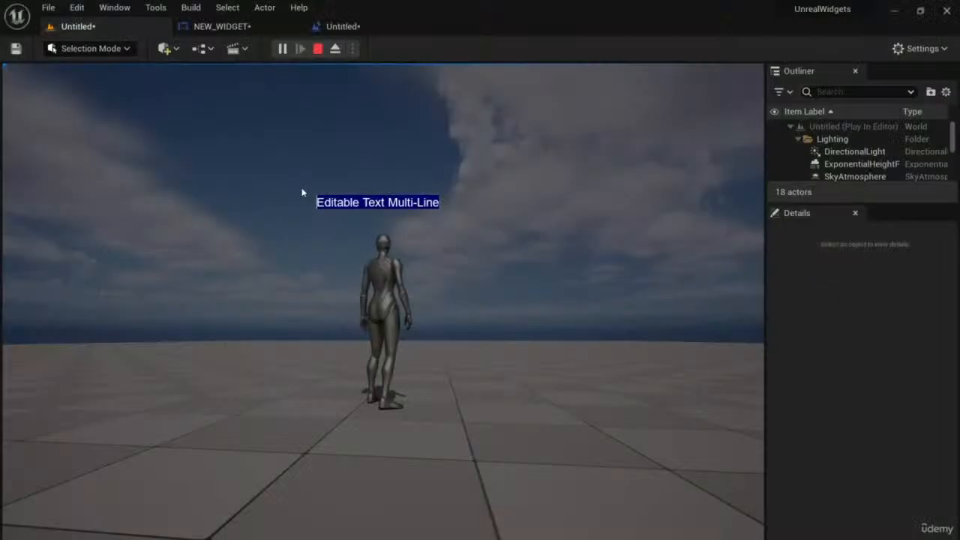
pyautogui.write('The Ed')
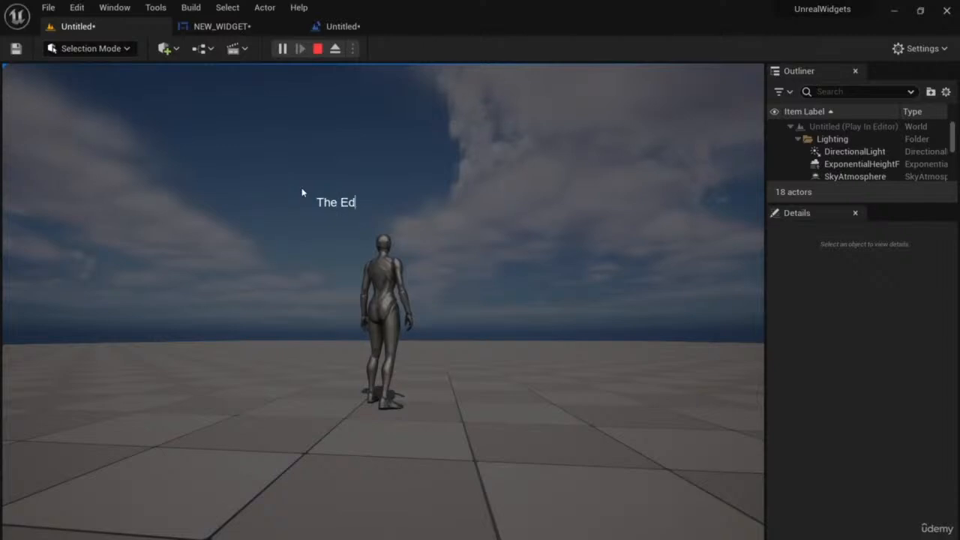
pyautogui.write('itable Text Multi-Line wraps tex')
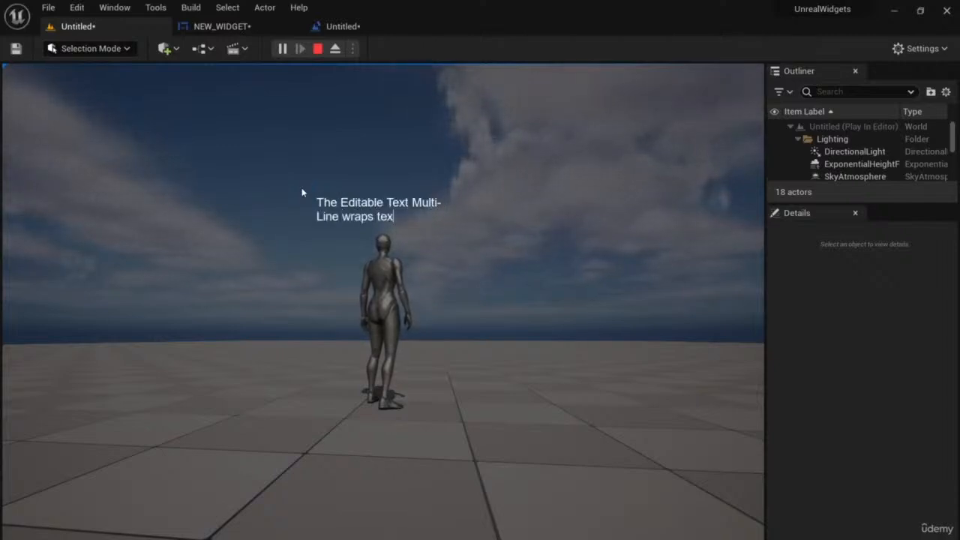
pyautogui.write('next line as it iw')
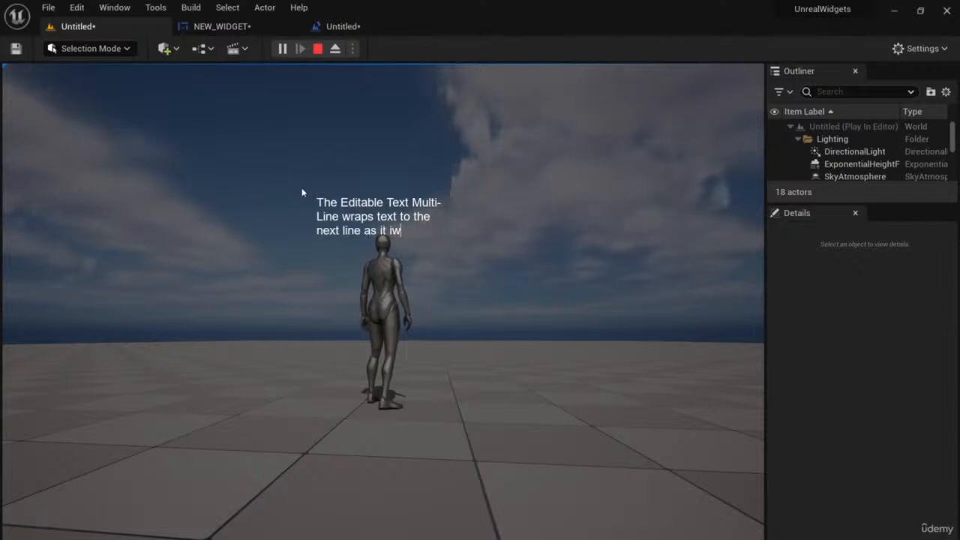
pyautogui.write('eing input')
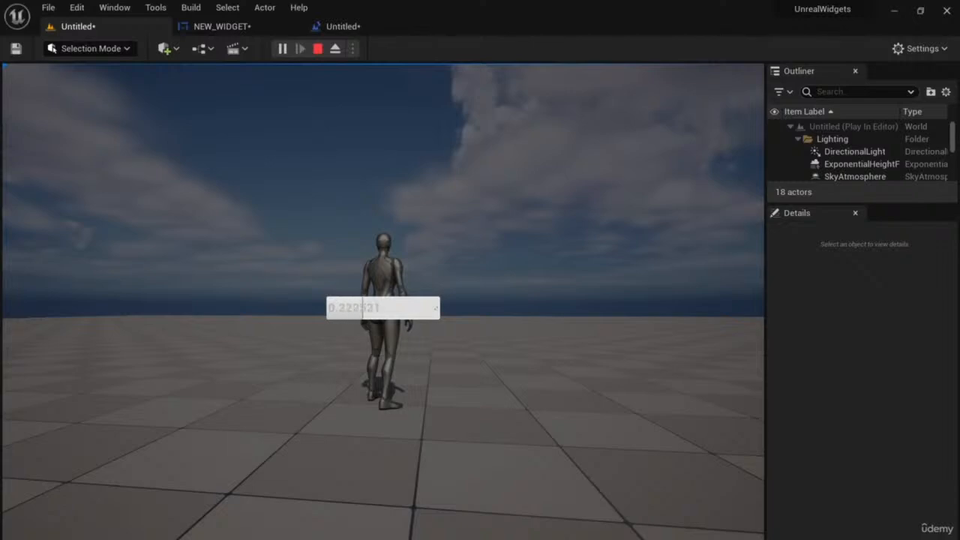
# Slide the spin box in the running preview, and set the designer spin box's Value to 0.813563.
pyautogui.moveTo(389, 307); pyautogui.dragTo(416, 307)
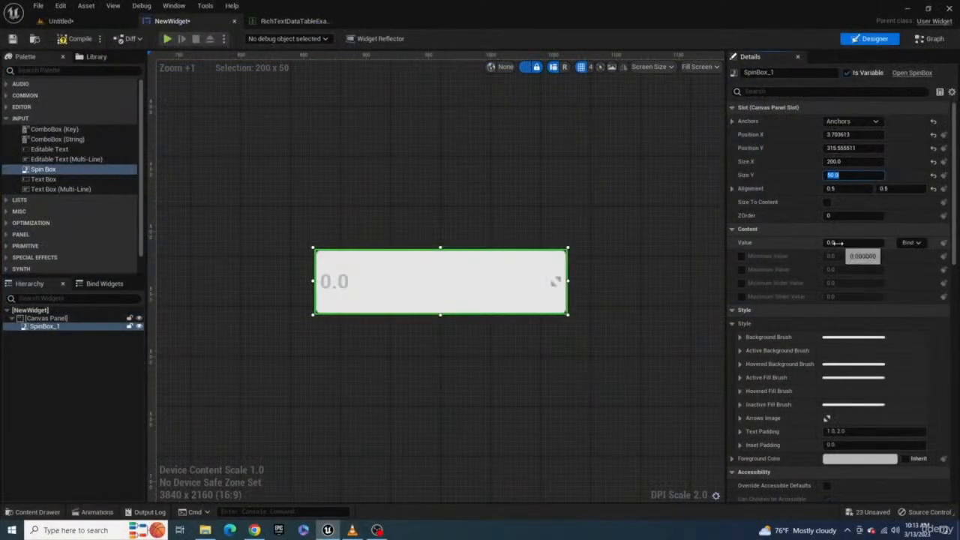
pyautogui.moveTo(836, 242)
pyautogui.mouseDown()
pyautogui.moveTo(880, 242)
pyautogui.moveTo(848, 242)
pyautogui.mouseUp()
# Enable the spin box's Minimum Value and Maximum Value, and set the Maximum Value to about 1.5.
pyautogui.click(741, 256)
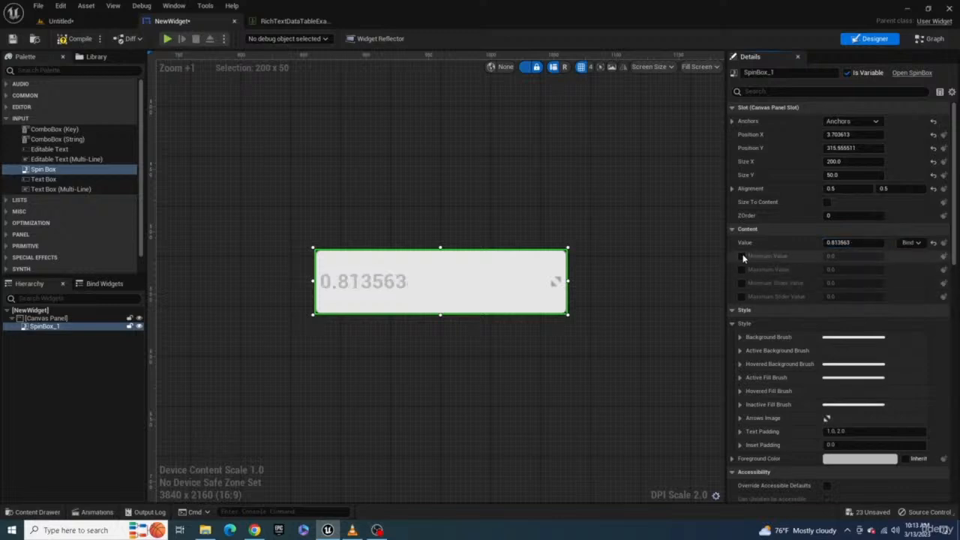
pyautogui.click(740, 269)
pyautogui.moveTo(844, 268); pyautogui.dragTo(917, 268)
# Enable the spin box's slider limits with a minimum of -0.056 and maximum of 0.948369, and set its Value to 0.519477.
pyautogui.click(741, 282)
pyautogui.click(741, 296)
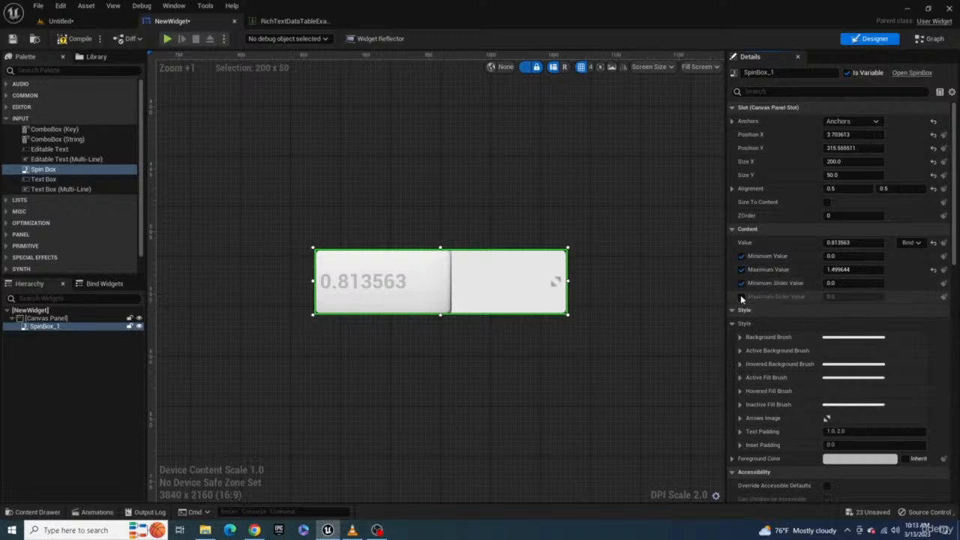
pyautogui.moveTo(835, 283)
pyautogui.mouseDown()
pyautogui.moveTo(851, 296)
pyautogui.moveTo(836, 296)
pyautogui.mouseUp()
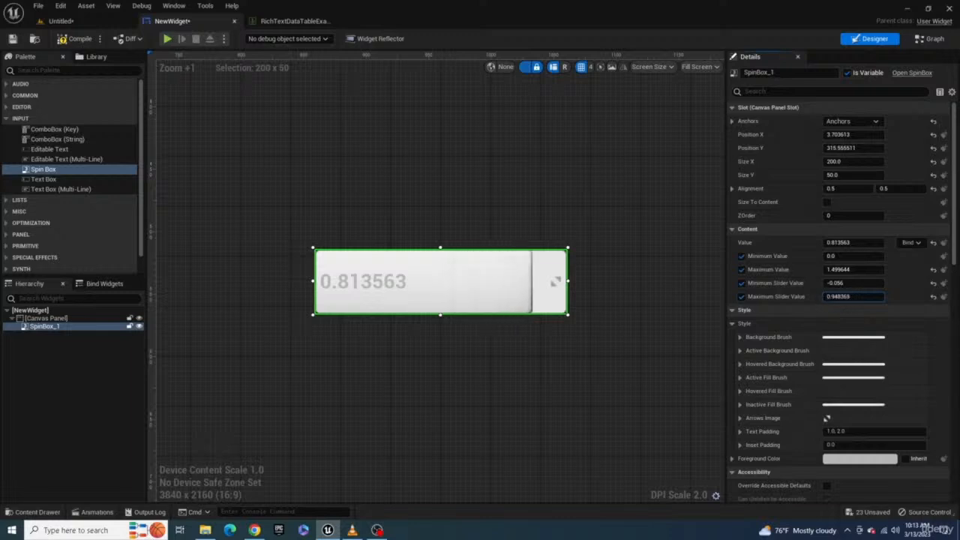
pyautogui.moveTo(834, 242)
pyautogui.mouseDown()
pyautogui.moveTo(843, 242)
pyautogui.moveTo(822, 242)
pyautogui.moveTo(834, 243)
pyautogui.mouseUp()
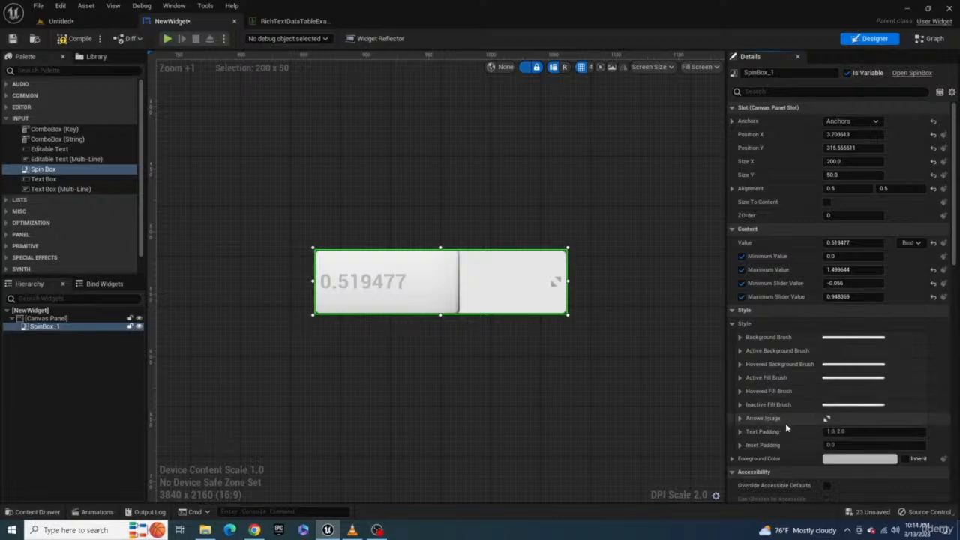
# Set the spin box's Max Fractional Digits to 2 and then 8, and switch Always Uses Delta Snap on and off again.
pyautogui.scroll(-5, 787, 420)
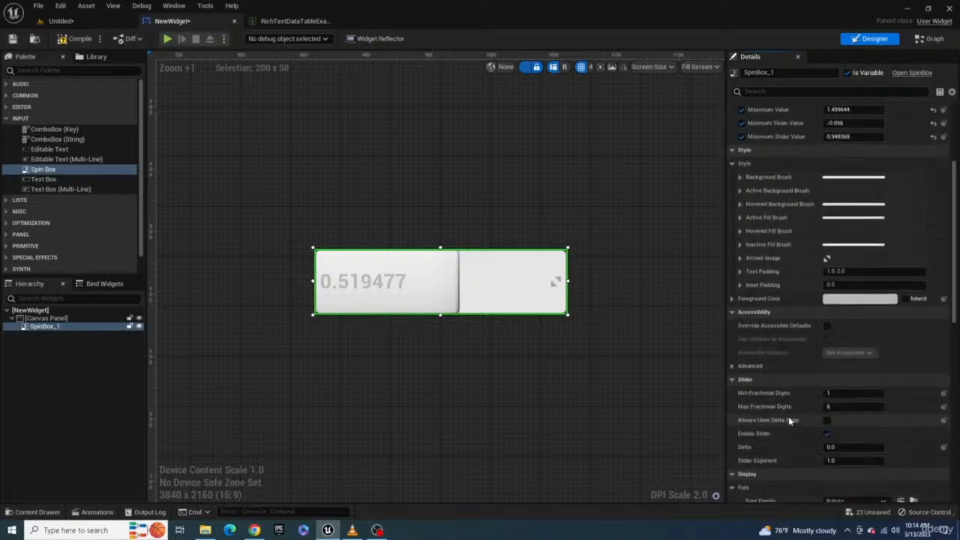
pyautogui.scroll(-2, 788, 420)
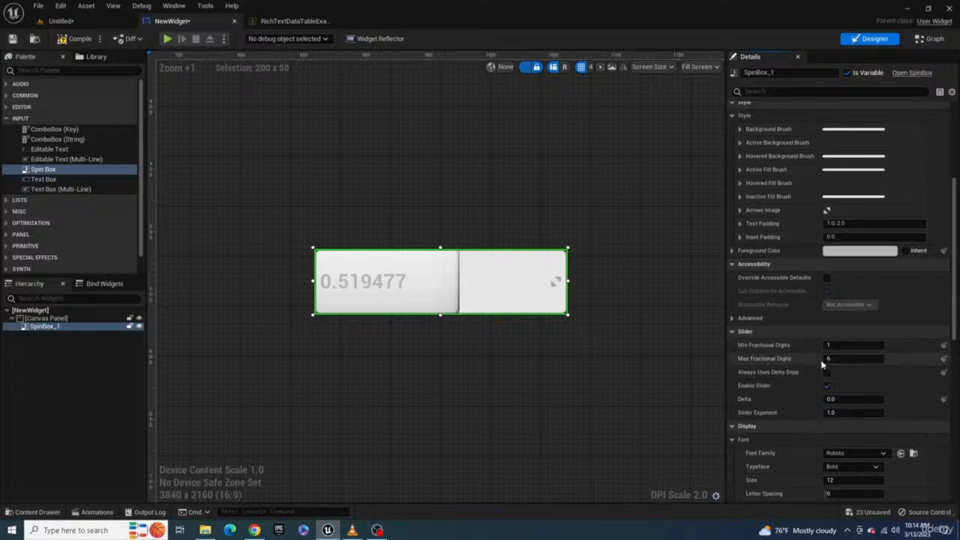
pyautogui.write('2')
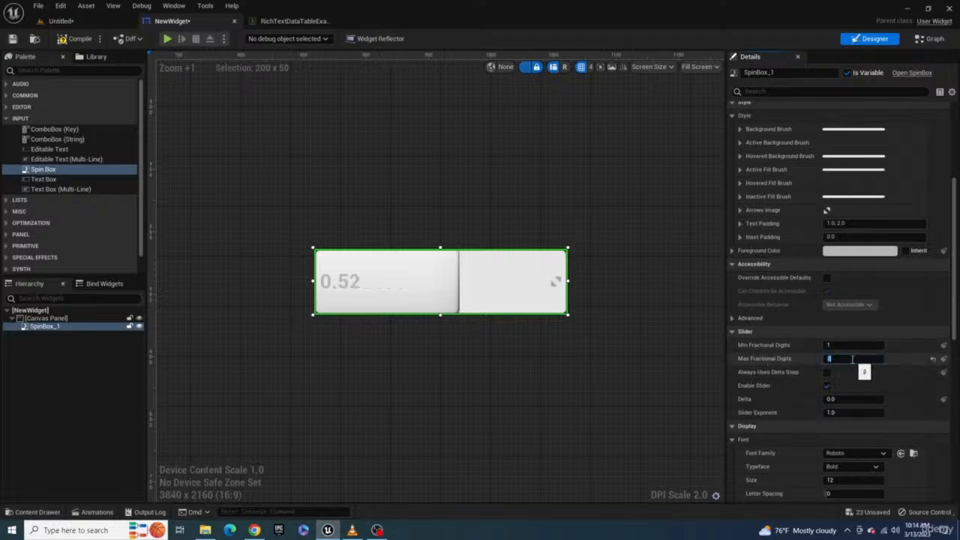
pyautogui.write('8')
pyautogui.click(827, 371)
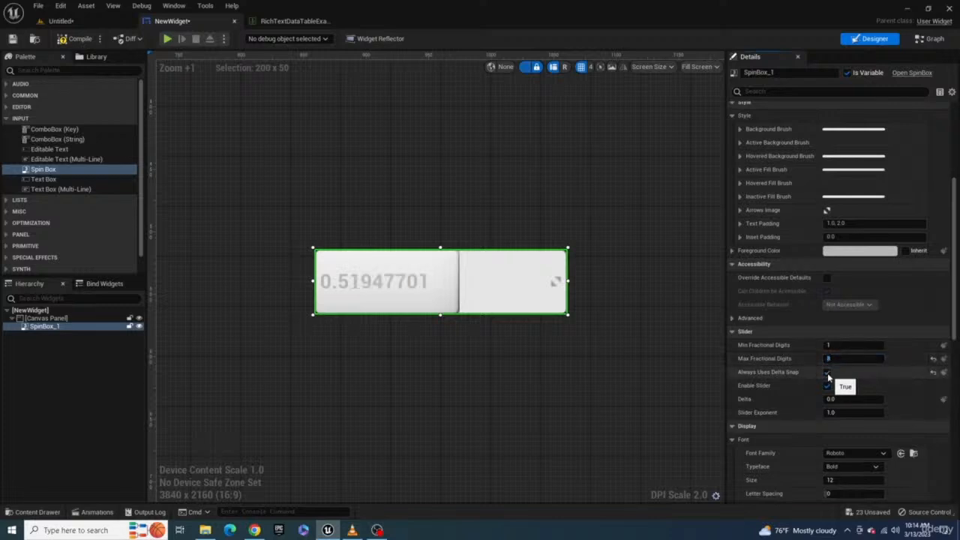
pyautogui.click(827, 373)
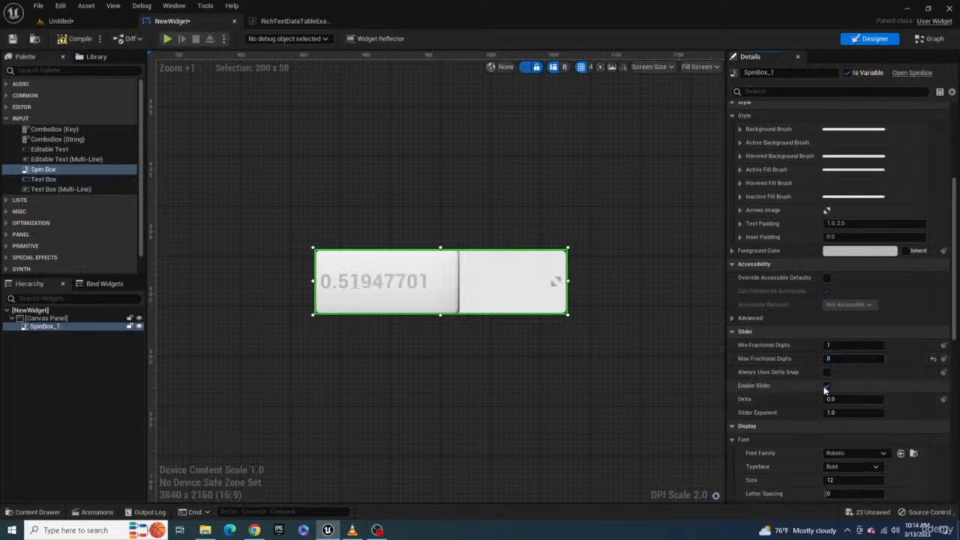
# Set the spin box's display font family to ARIAL_Font.
pyautogui.scroll(-3, 831, 391)
pyautogui.click(847, 372)
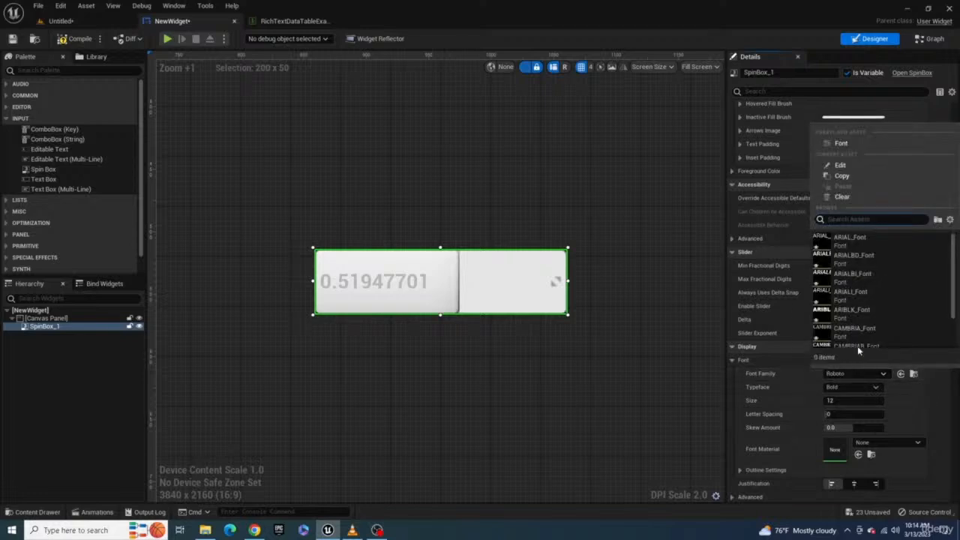
pyautogui.click(856, 243)
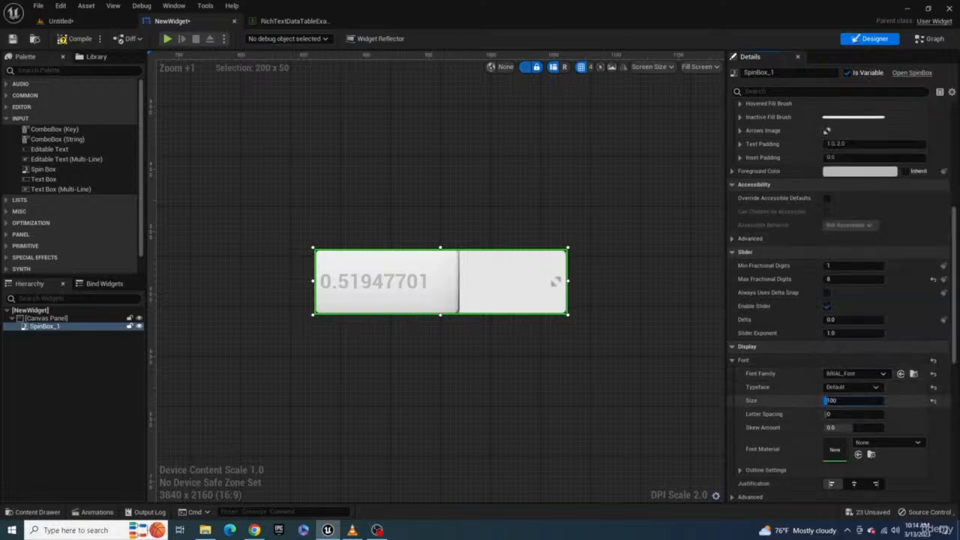
pyautogui.scroll(-2, 841, 405)
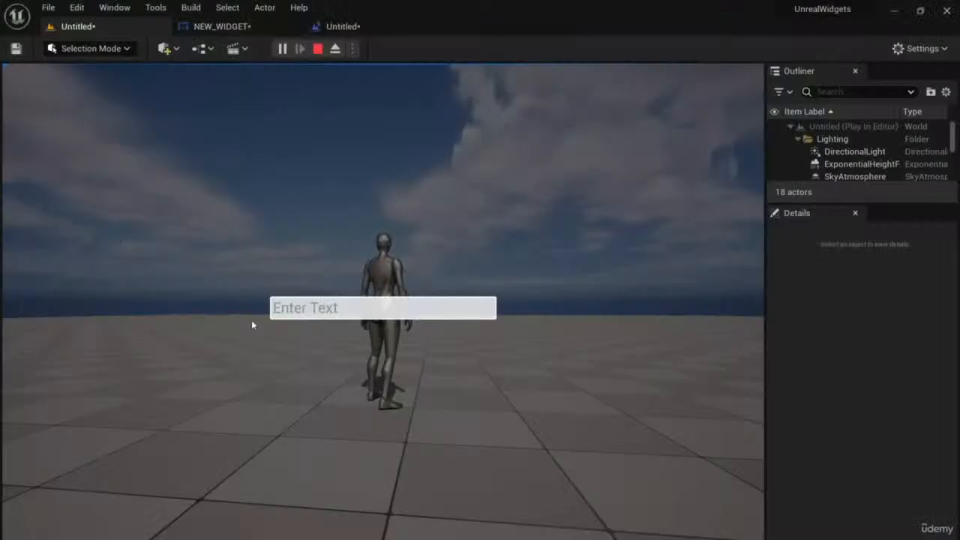
# Enter "This is a text box." in the running preview's text box and view the text box's settings in the Designer.
pyautogui.write('This is a te')
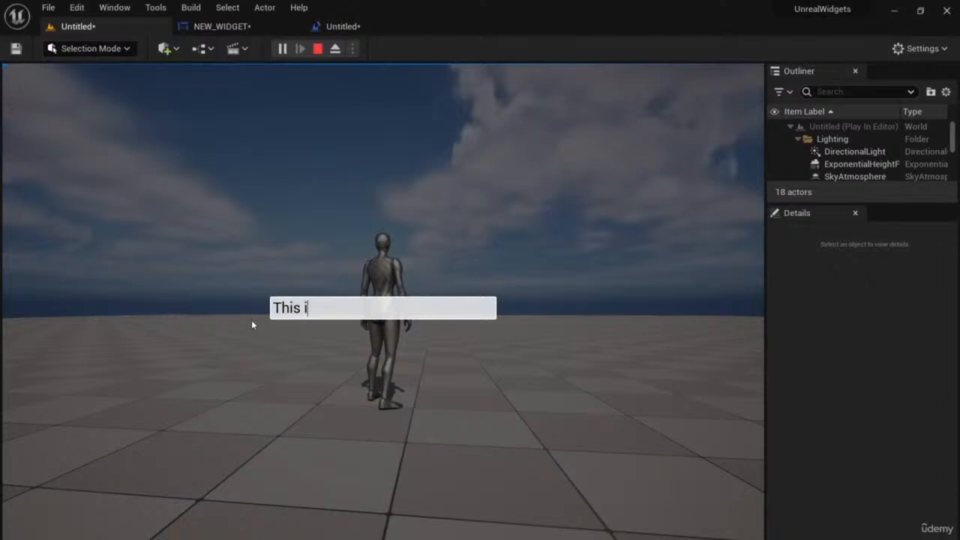
pyautogui.write('xt box.')
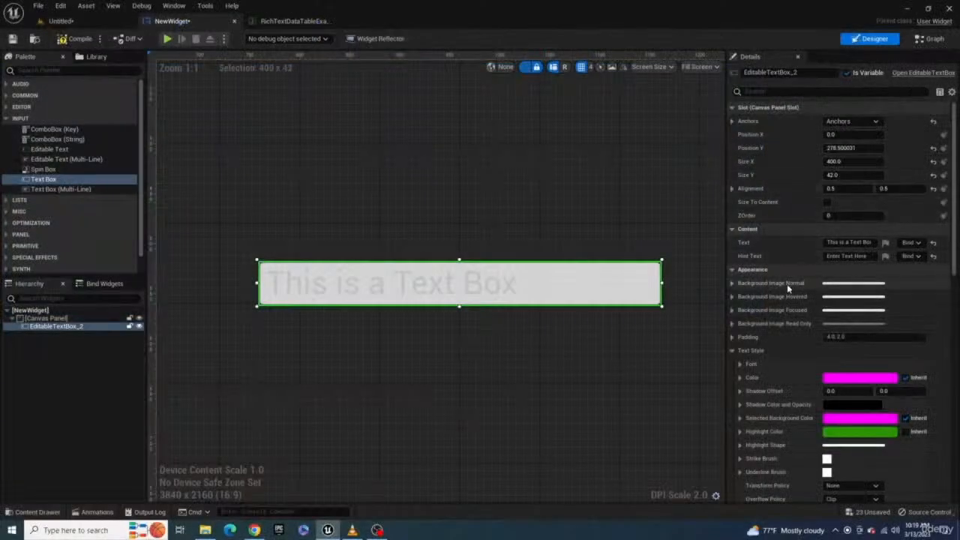
pyautogui.scroll(-3, 757, 300)
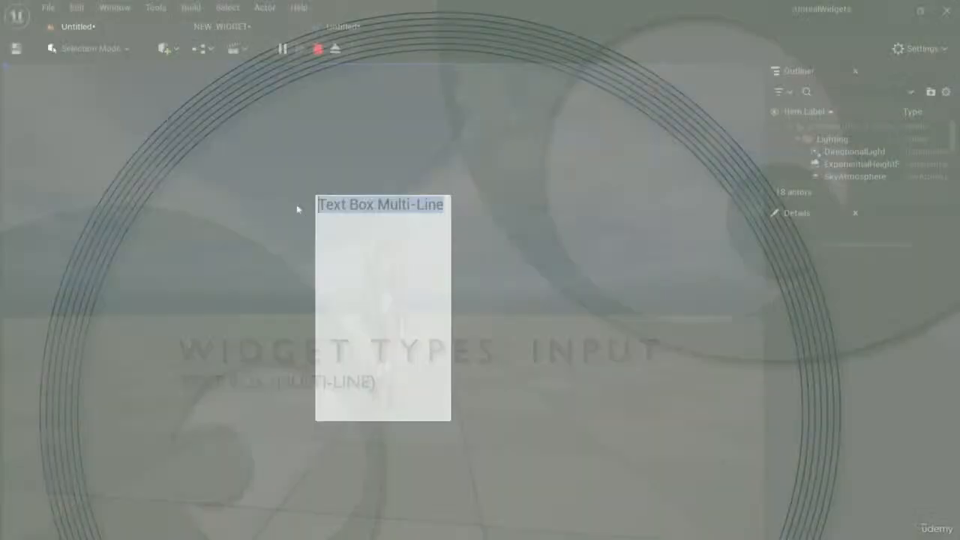
# Enter "This is a text box multi-line. You can see that it wraps to the next line." in the preview's multi-line text box.
pyautogui.write('This is ')
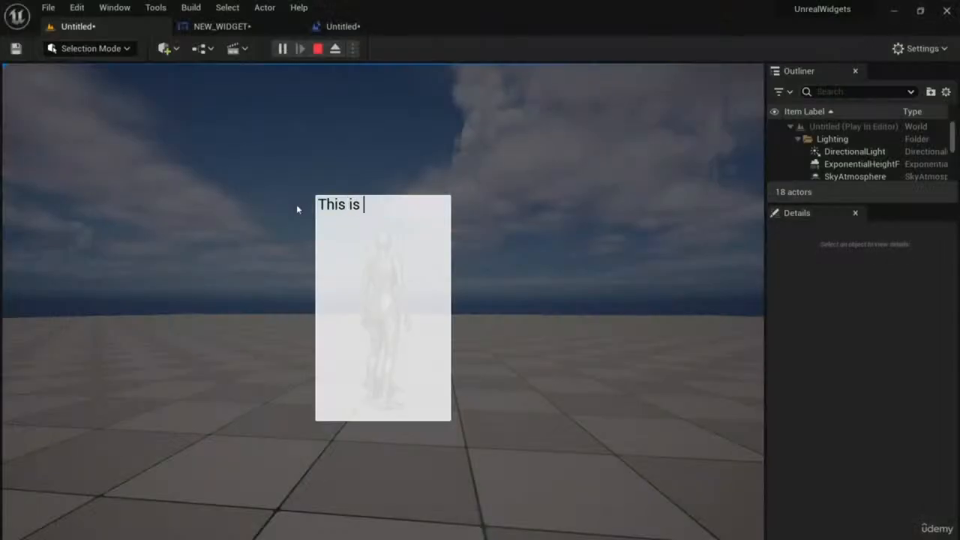
pyautogui.write('a text box multi-line. You can see t')
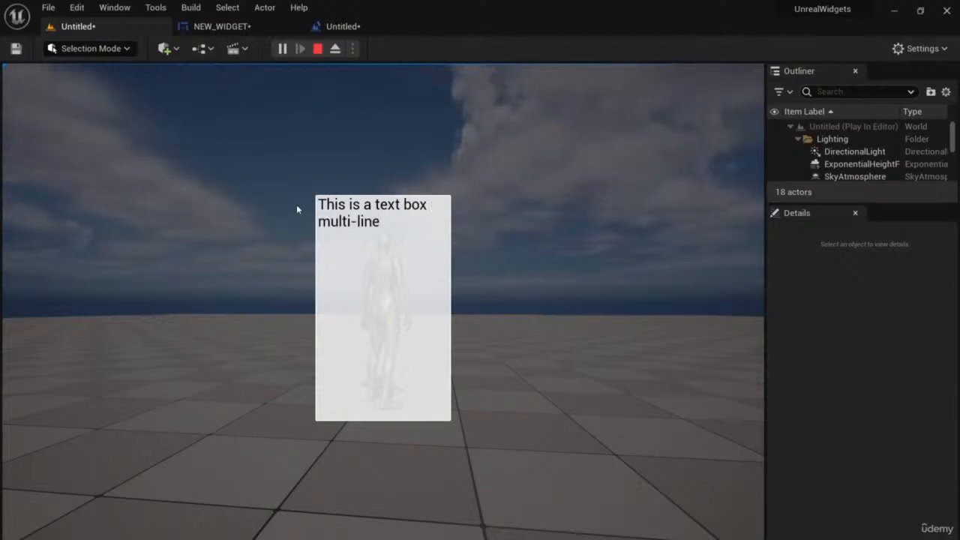
pyautogui.write('hat it wraps to the next line.')
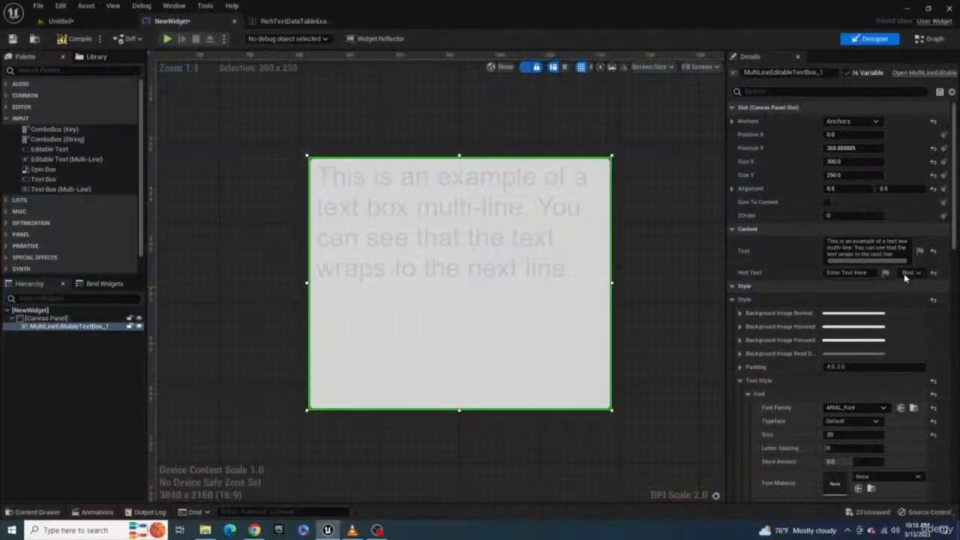
pyautogui.scroll(-2, 772, 357)
pyautogui.scroll(-10, 770, 357)
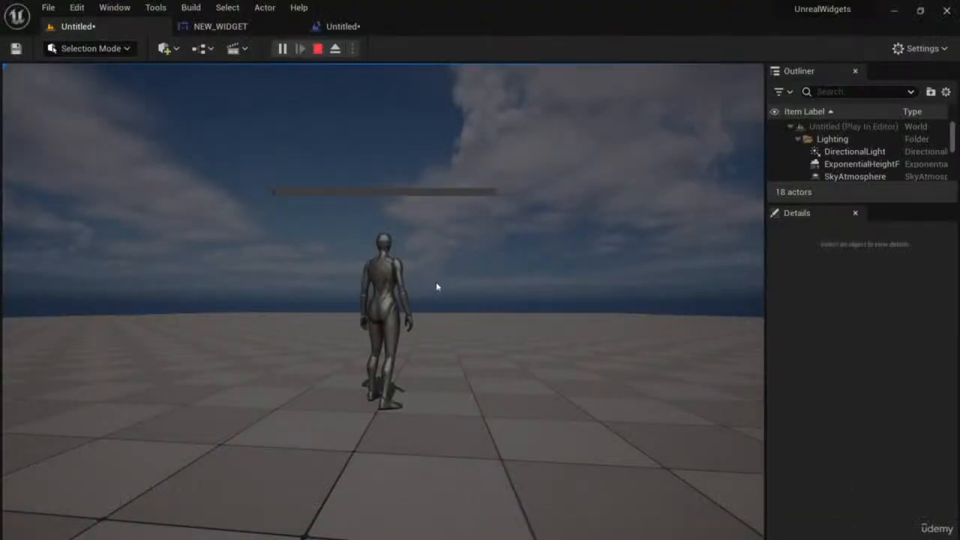
# Expand and collapse the expandable area with the wood image in the running preview.
pyautogui.click(272, 194)
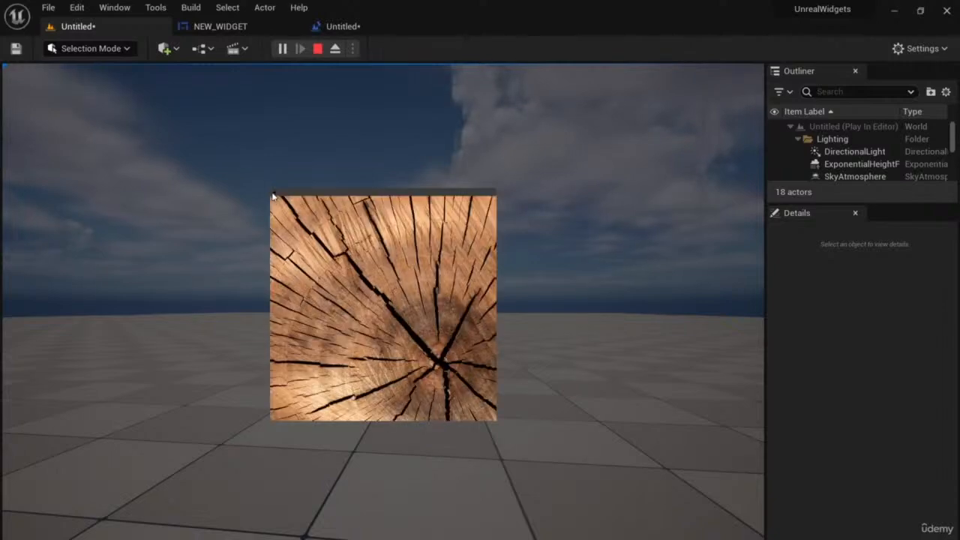
pyautogui.click(282, 194)
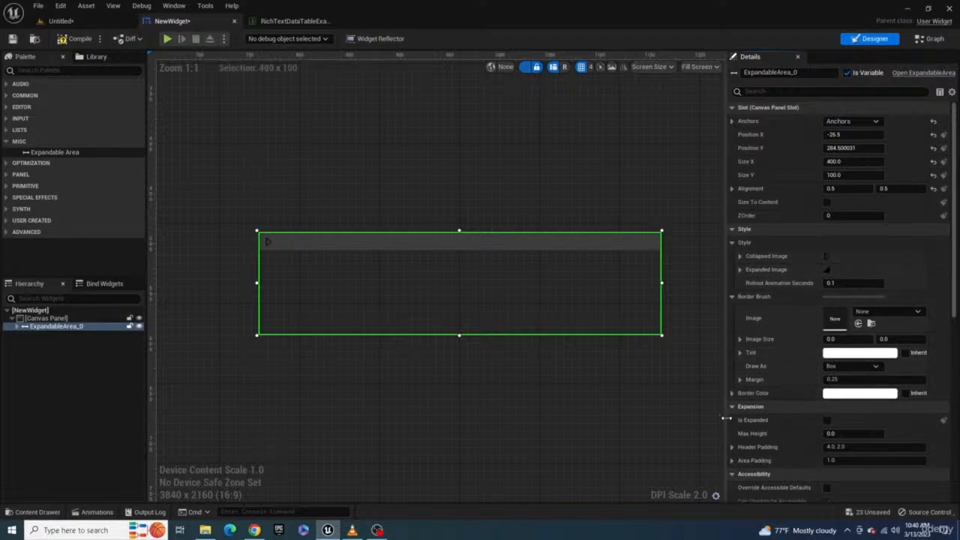
# Enable Is Expanded for the expandable area, set its Border Color to pinkish red, and compile the widget.
pyautogui.click(827, 421)
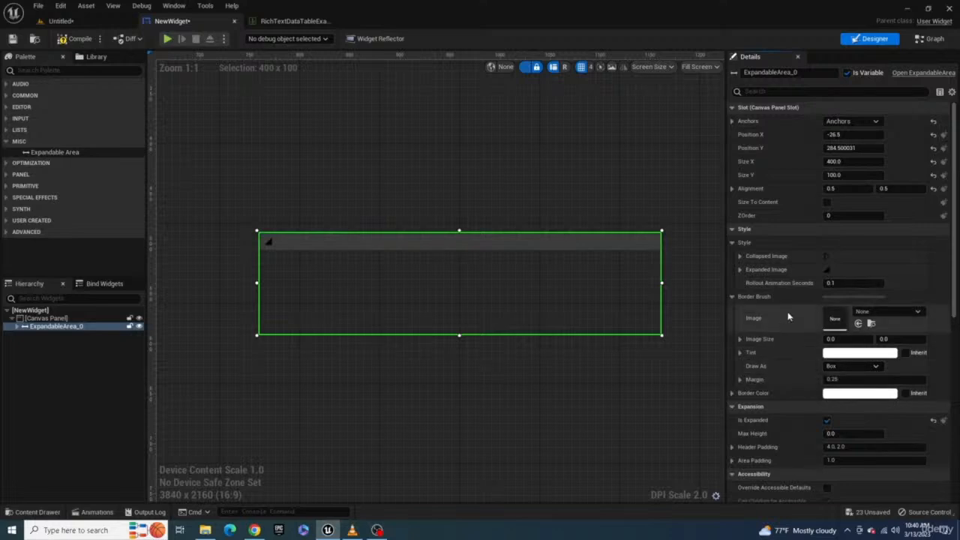
pyautogui.click(849, 393)
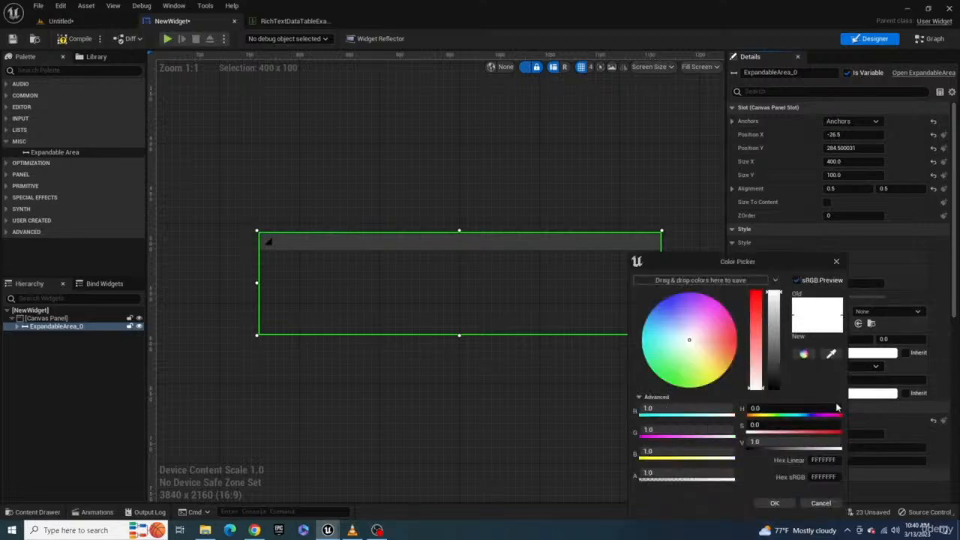
pyautogui.moveTo(712, 350); pyautogui.dragTo(739, 336)
pyautogui.click(774, 504)
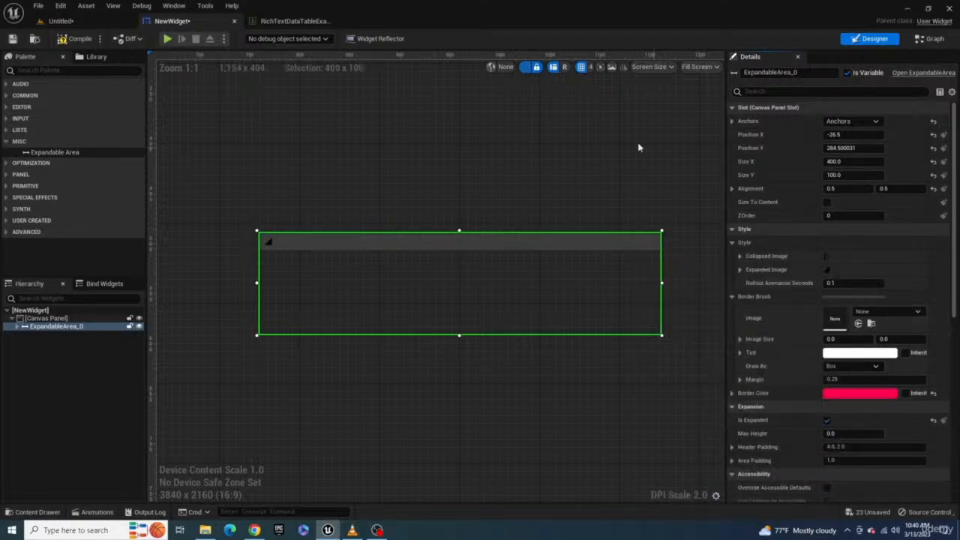
pyautogui.click(75, 38)
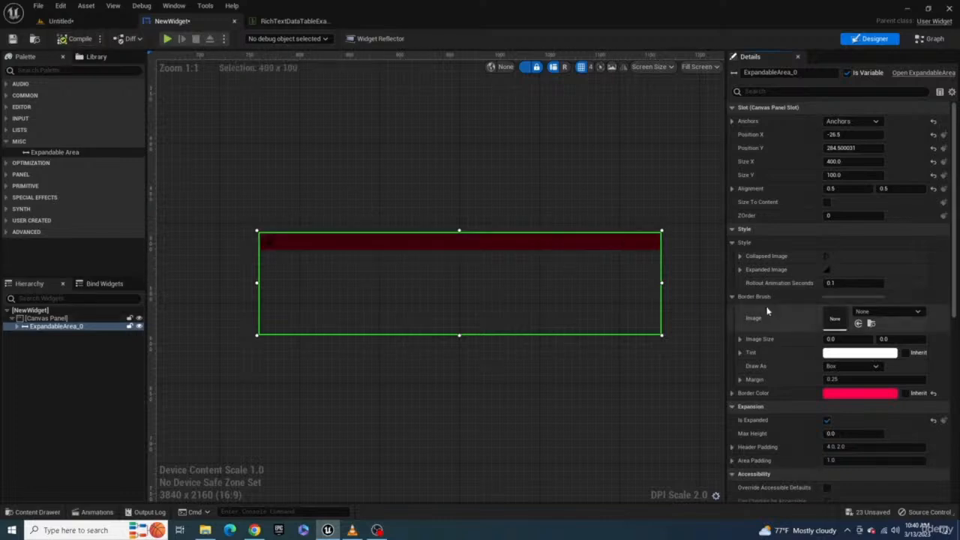
# Switch the expandable area's Is Expanded option off and on again, and adjust its Max Height.
pyautogui.scroll(-1, 767, 310)
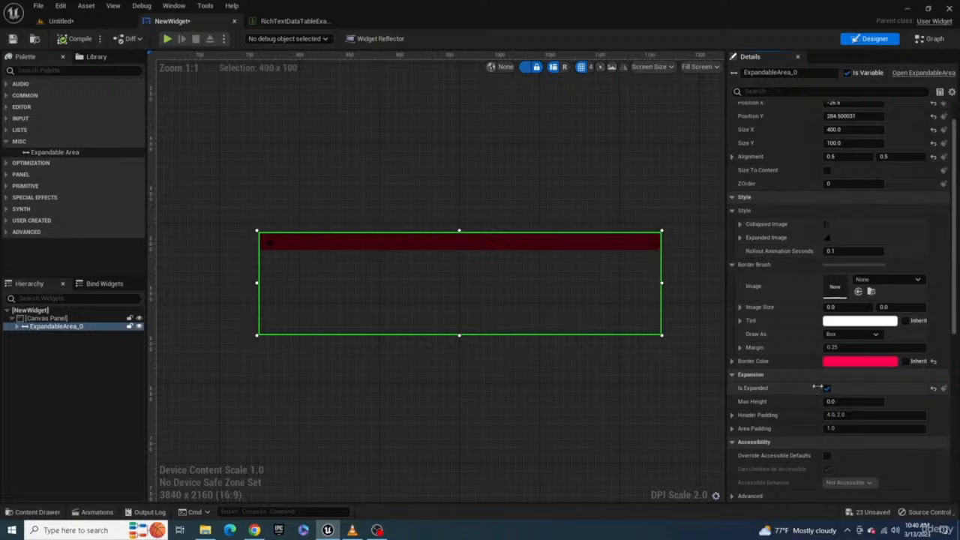
pyautogui.click(826, 389)
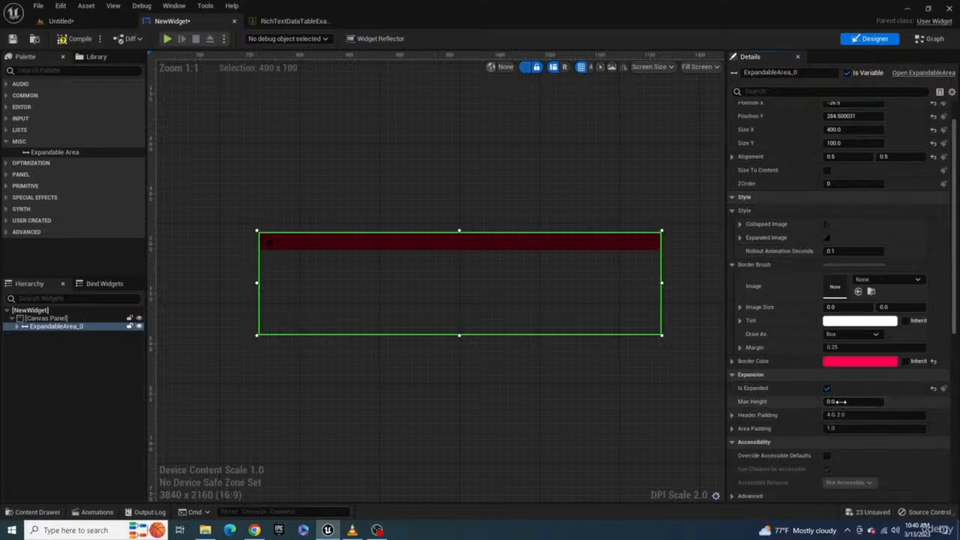
pyautogui.moveTo(832, 401); pyautogui.dragTo(796, 420)
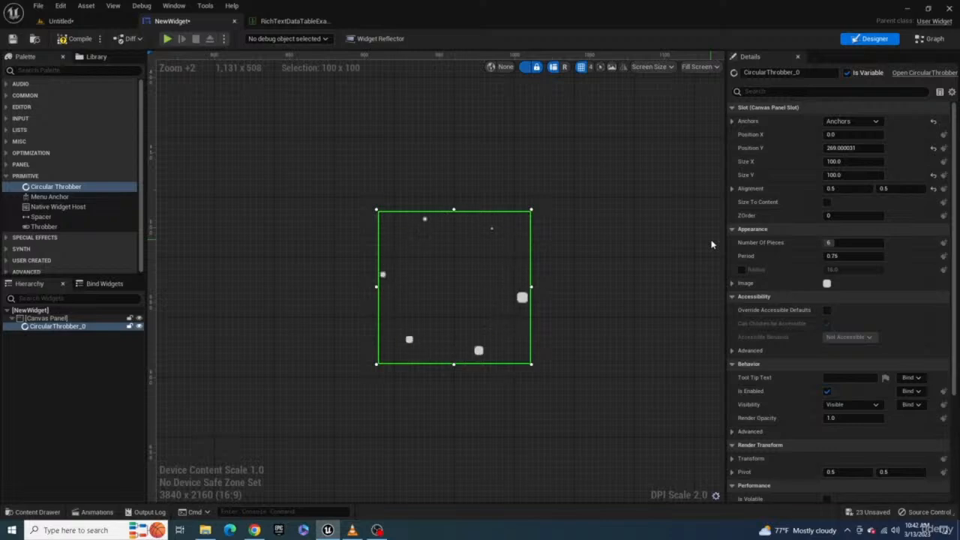
# Set the circular throbber's Number Of Pieces to 3, 25 and finally 18, and its Period to 2.0.
pyautogui.click(828, 242)
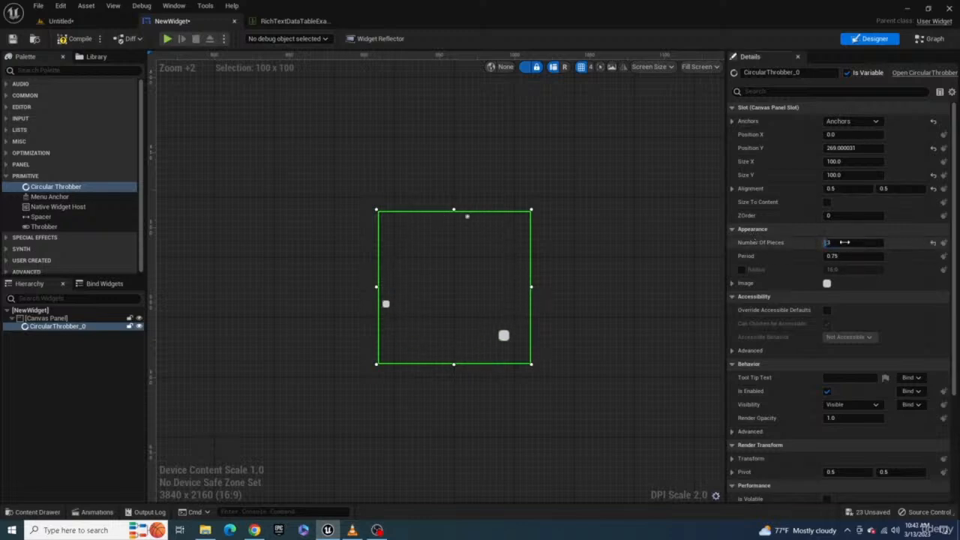
pyautogui.press('Return')
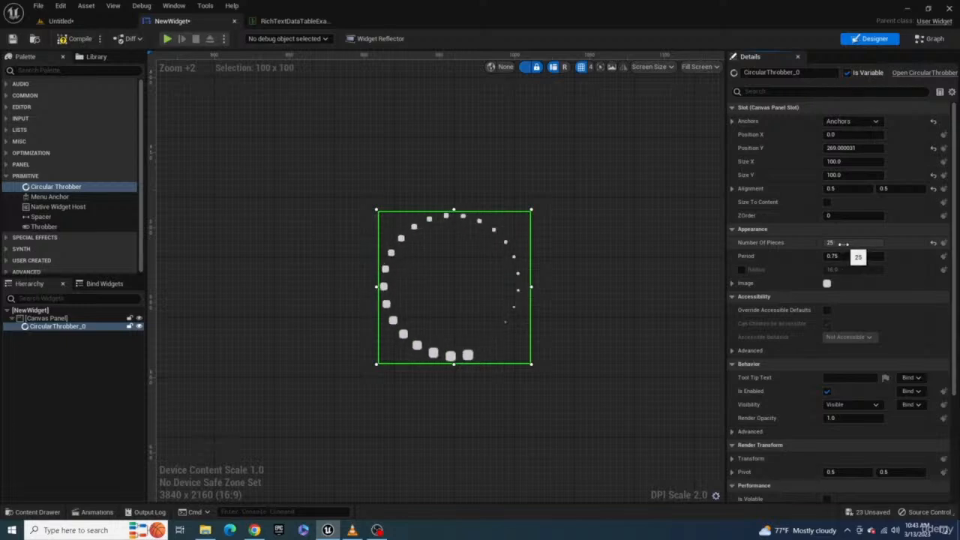
pyautogui.moveTo(842, 244); pyautogui.dragTo(828, 244)
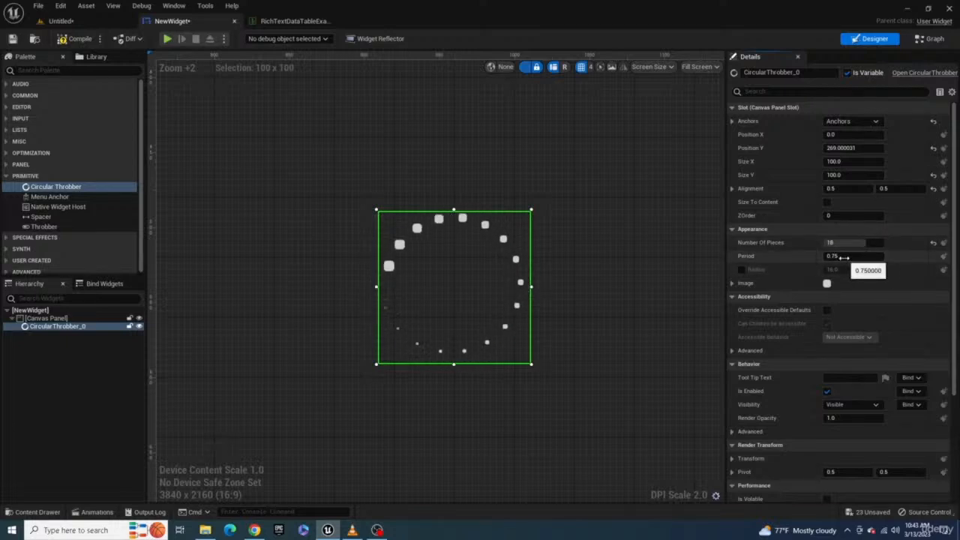
pyautogui.click(843, 257)
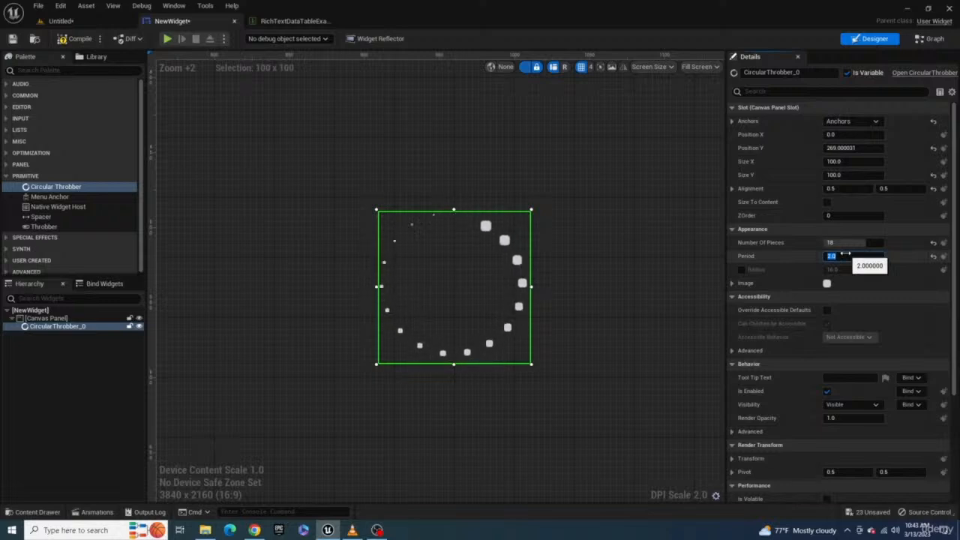
# Enable Size To Content and Radius for the circular throbber, trying a radius of 250 before setting it to 100.
pyautogui.click(826, 202)
pyautogui.click(740, 269)
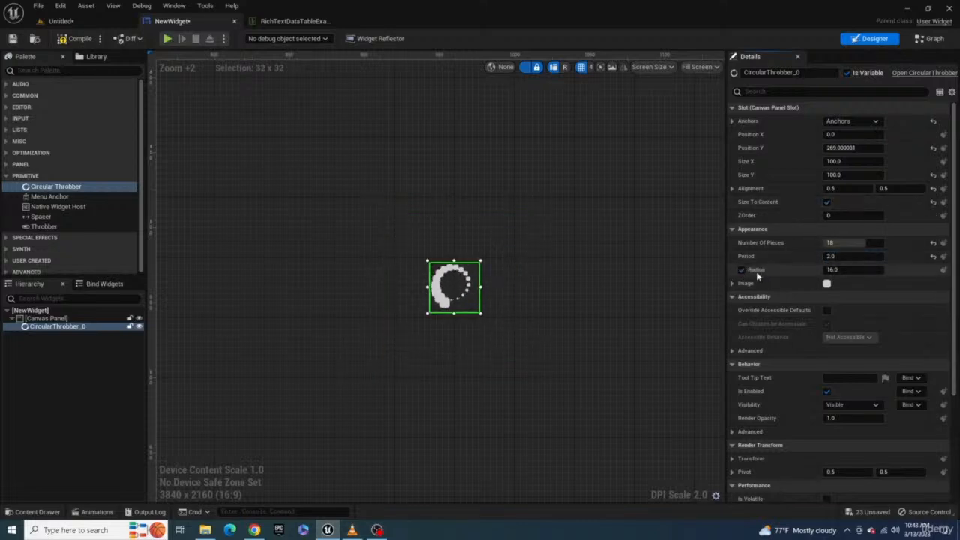
pyautogui.click(837, 269)
pyautogui.write('250')
pyautogui.press('Return')
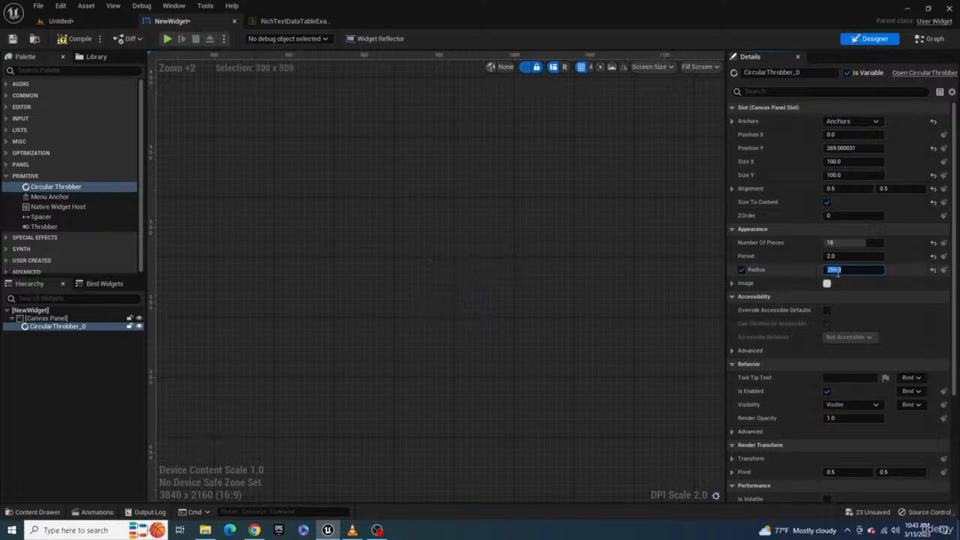
pyautogui.write('100')
pyautogui.press('Return')
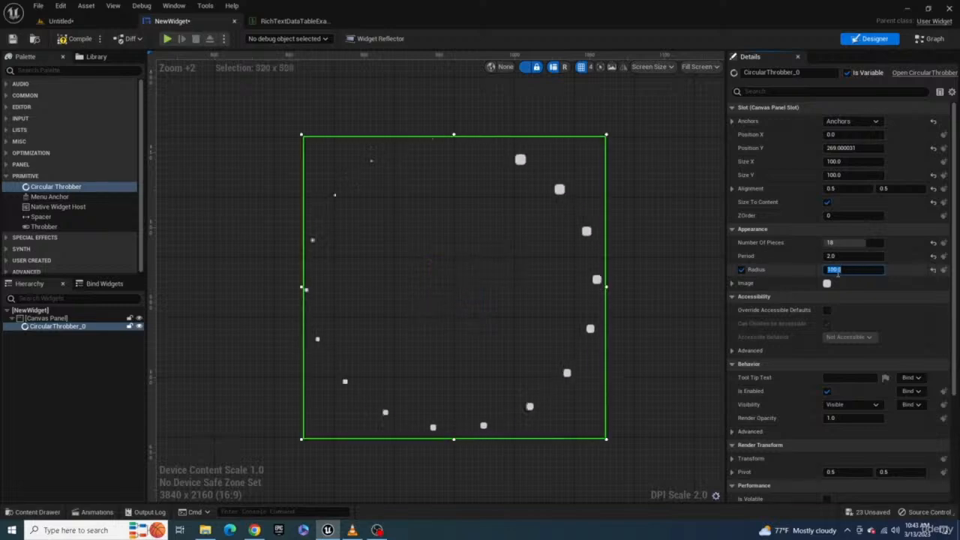
# Assign the Image_Brick_01 texture as the circular throbber's image.
pyautogui.click(733, 284)
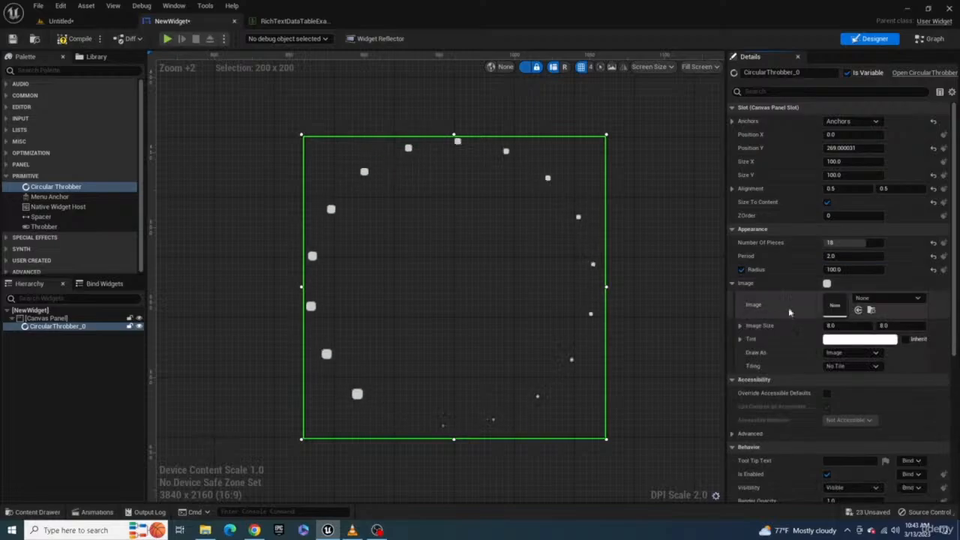
pyautogui.click(877, 301)
pyautogui.write('brick')
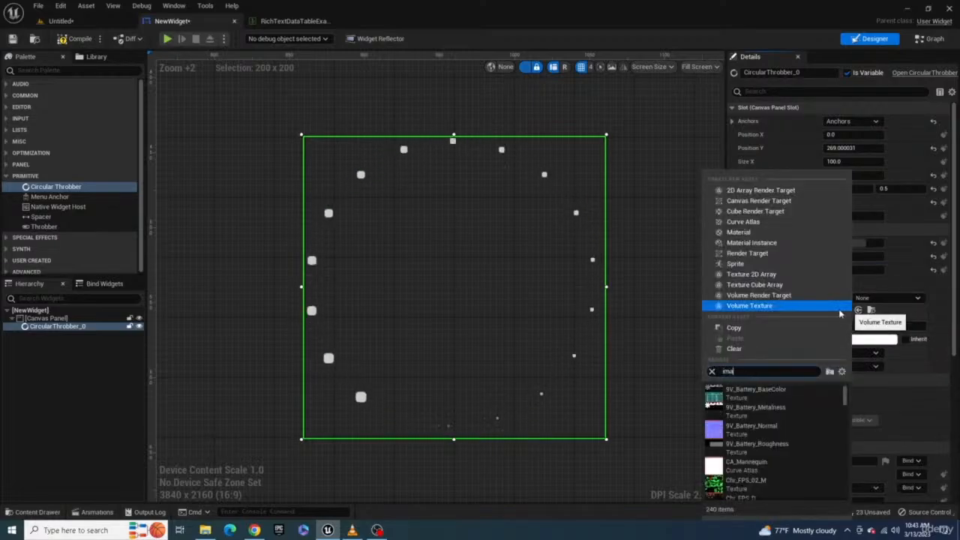
pyautogui.click(784, 399)
# Set the circular throbber's Image Size to 50 by 50.
pyautogui.click(856, 325)
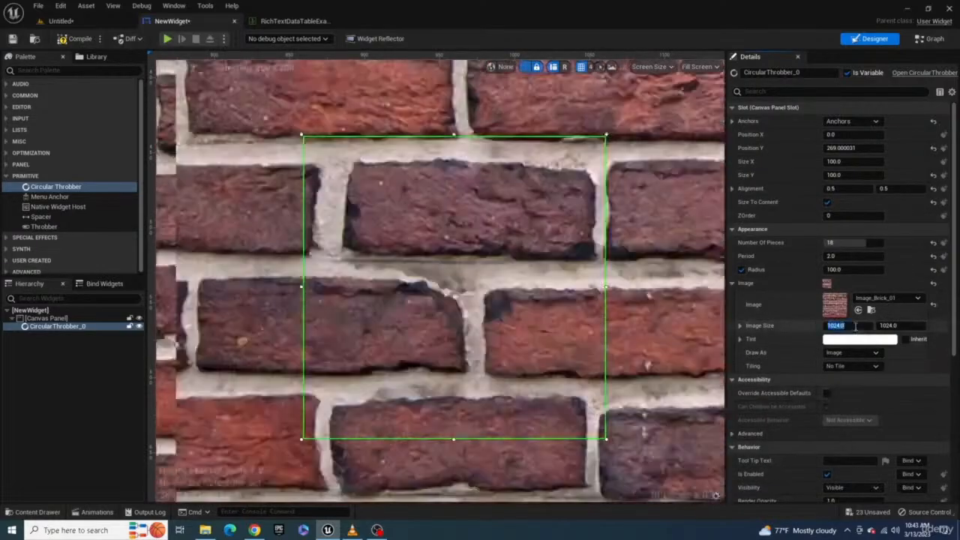
pyautogui.write('50')
pyautogui.press('Tab')
pyautogui.write('50')
pyautogui.press('Return')
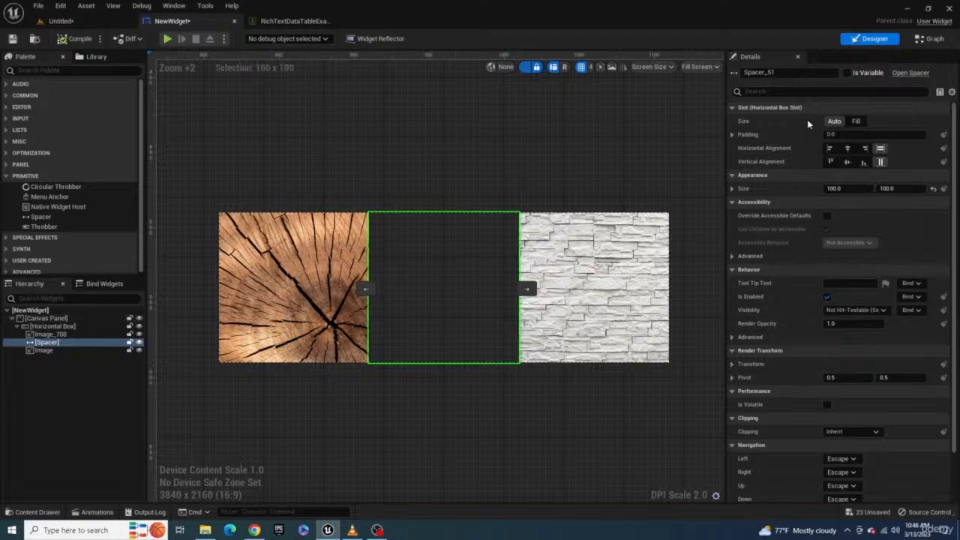
# Change the horizontal size of the spacer between the two images to 150, 50 and finally 100.
pyautogui.write('150')
pyautogui.press('Tab')
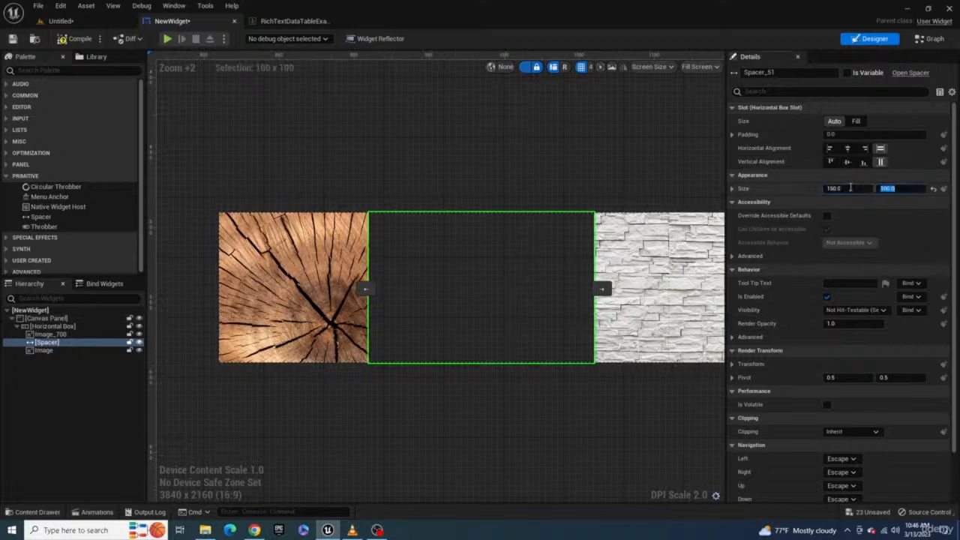
pyautogui.press('Return')
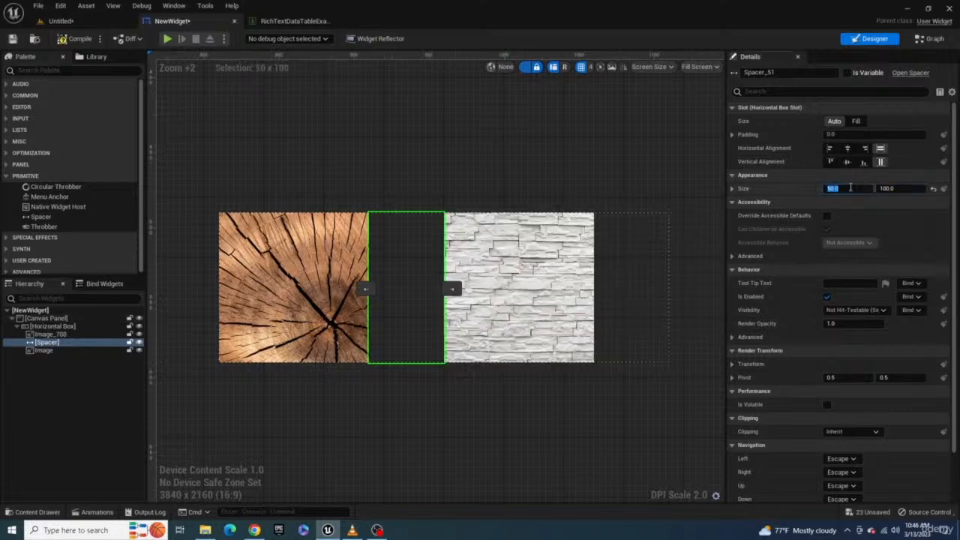
pyautogui.write('100')
pyautogui.press('Return')
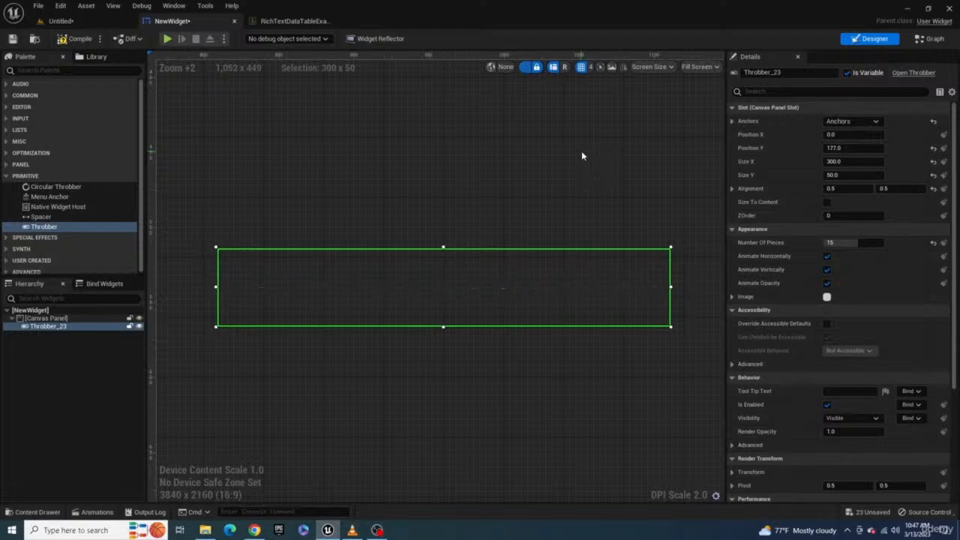
# Try 3, 25 and 17 for the throbber's Number Of Pieces, and finish with 16.
pyautogui.click(850, 244)
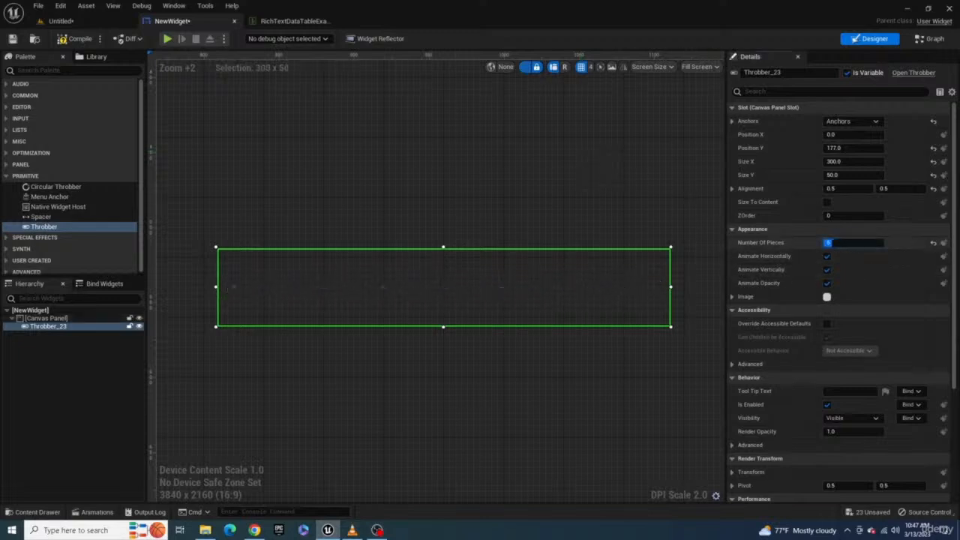
pyautogui.write('3')
pyautogui.press('Return')
pyautogui.moveTo(857, 243); pyautogui.dragTo(884, 242)
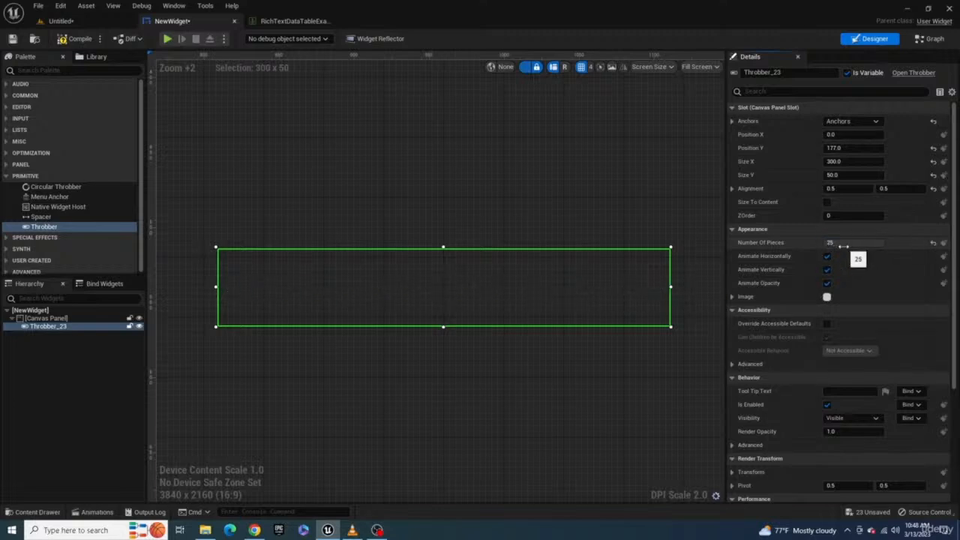
pyautogui.click(843, 244)
pyautogui.write('17')
pyautogui.press('Return')
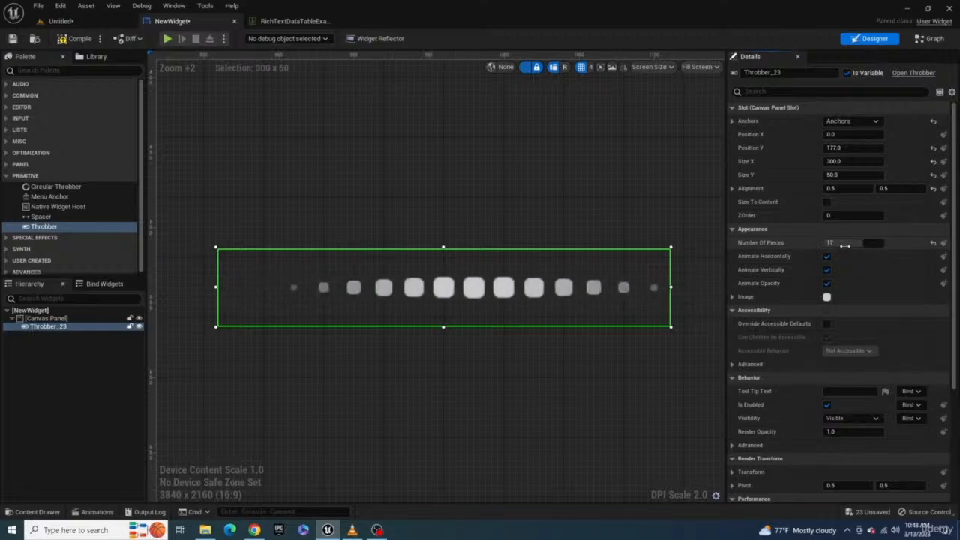
pyautogui.moveTo(863, 243); pyautogui.dragTo(860, 243)
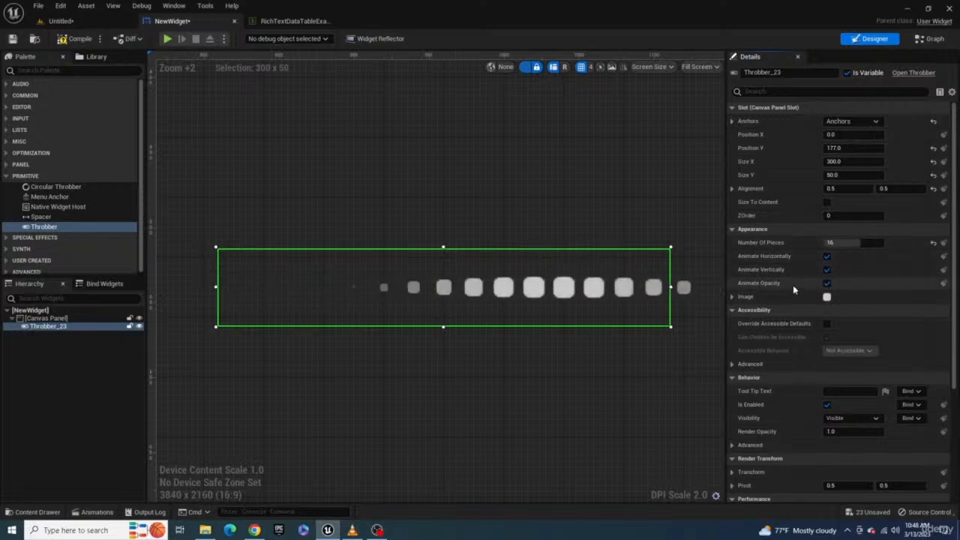
# Toggle the throbber's Animate Horizontally and Animate Vertically off and back on, and disable Animate Opacity.
pyautogui.click(827, 257)
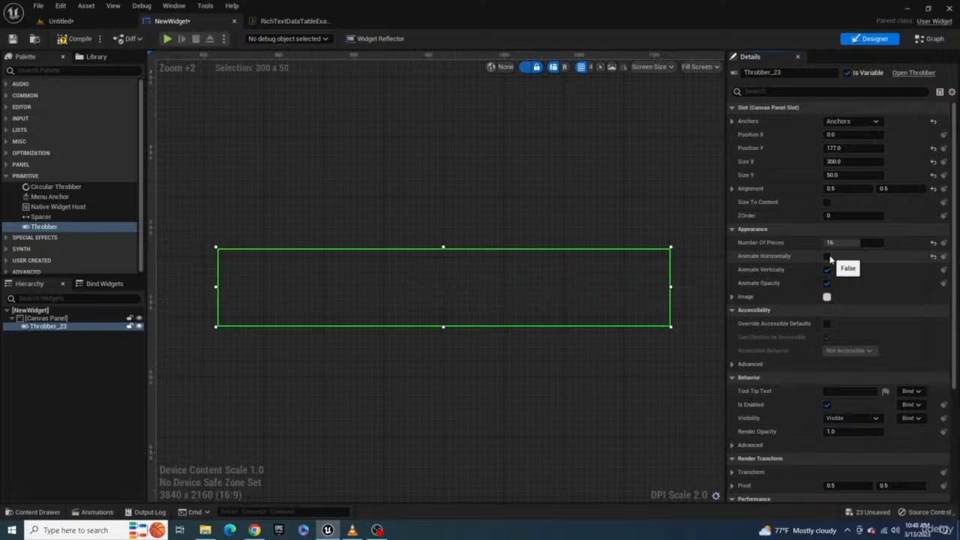
pyautogui.click(829, 257)
pyautogui.click(827, 269)
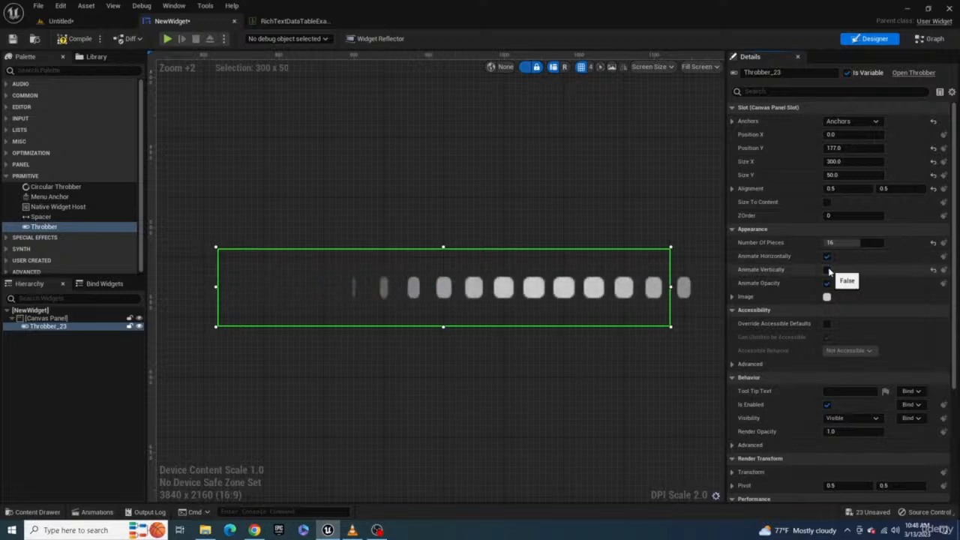
pyautogui.click(828, 269)
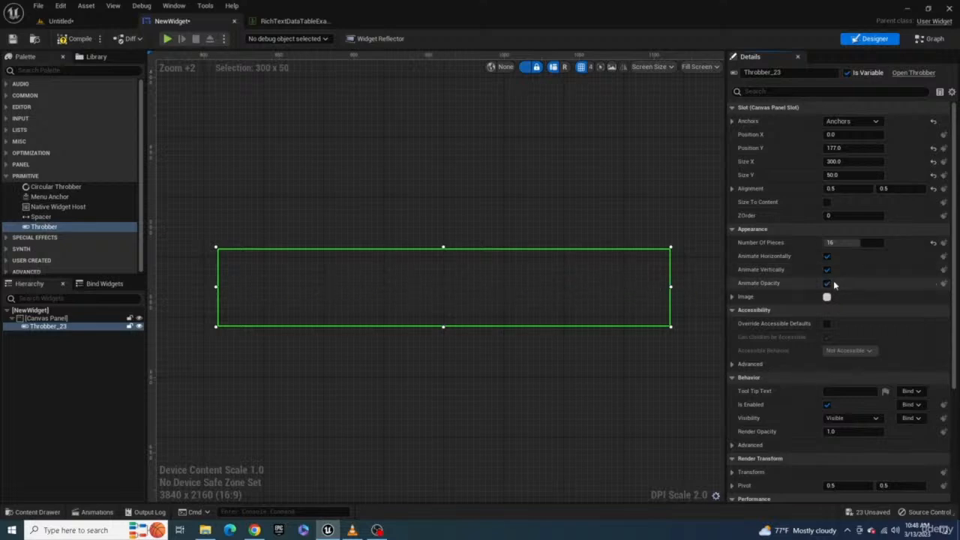
pyautogui.click(828, 283)
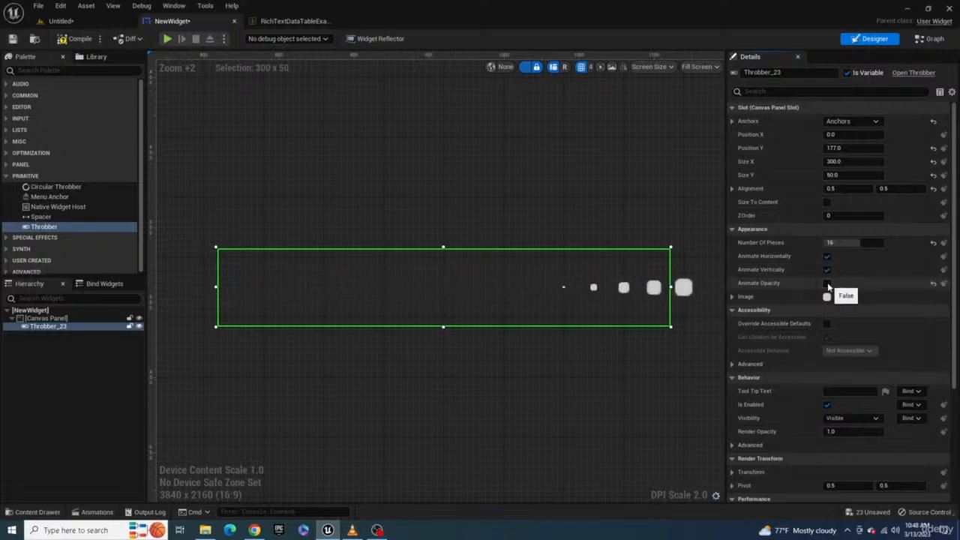
# Assign the Image_Clover_01 texture as the throbber's image.
pyautogui.click(772, 297)
pyautogui.click(869, 312)
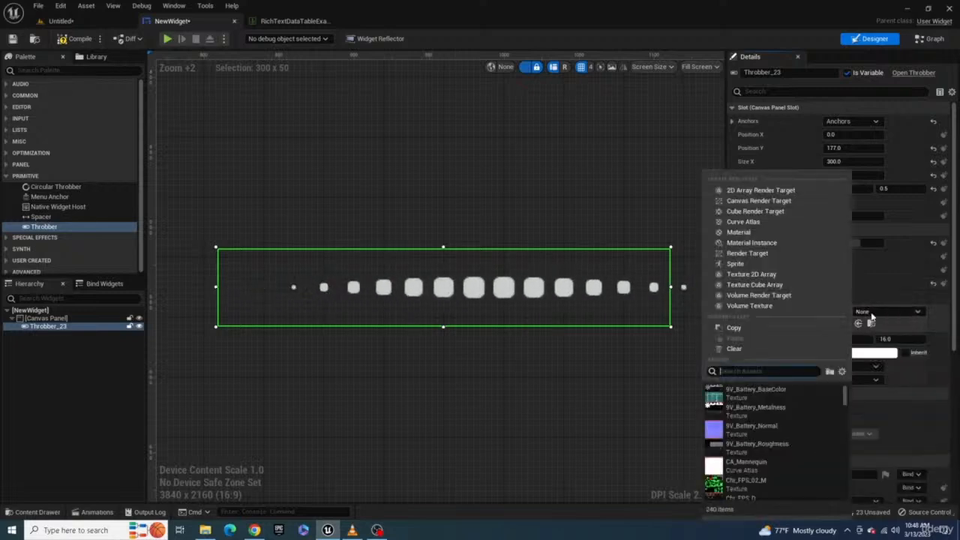
pyautogui.write('image')
pyautogui.click(783, 400)
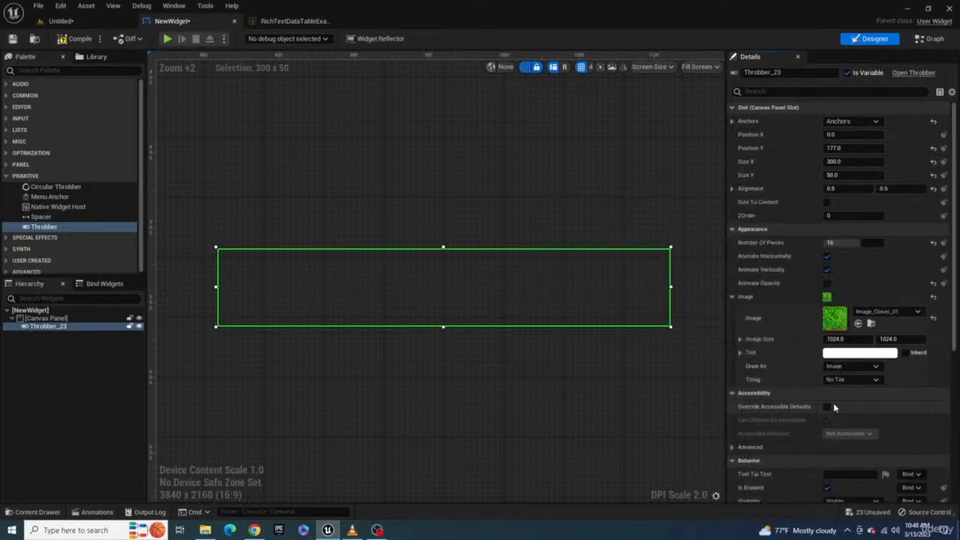
# Set the throbber's Image Size to 50 by 50.
pyautogui.click(836, 339)
pyautogui.write('50')
pyautogui.press('Tab')
pyautogui.write('50')
pyautogui.press('Return')
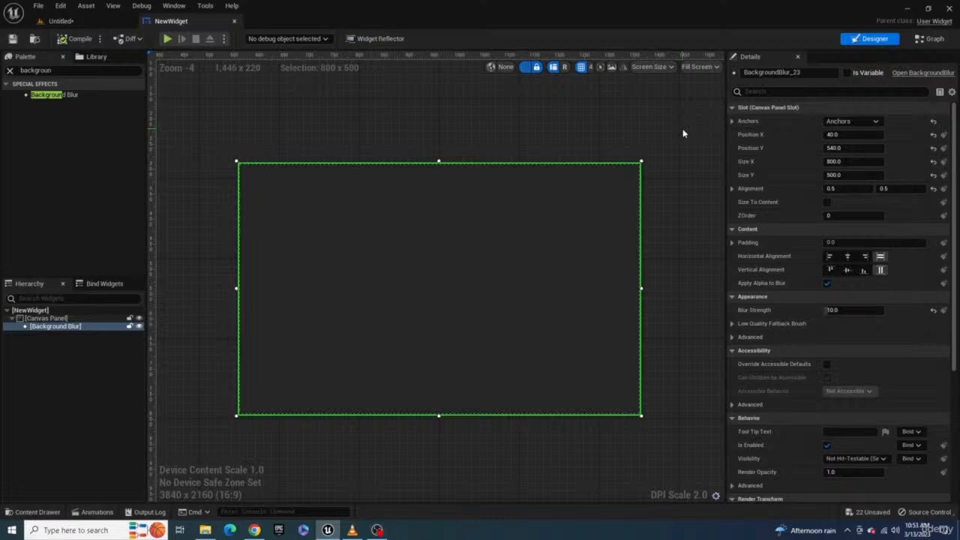
# Play the untitled level to preview the background blur widget.
pyautogui.click(60, 21)
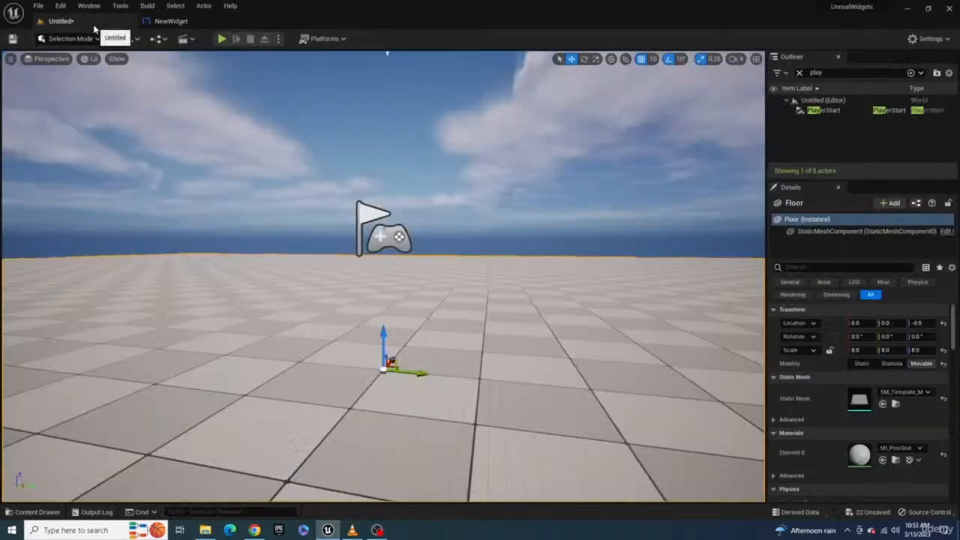
pyautogui.click(223, 39)
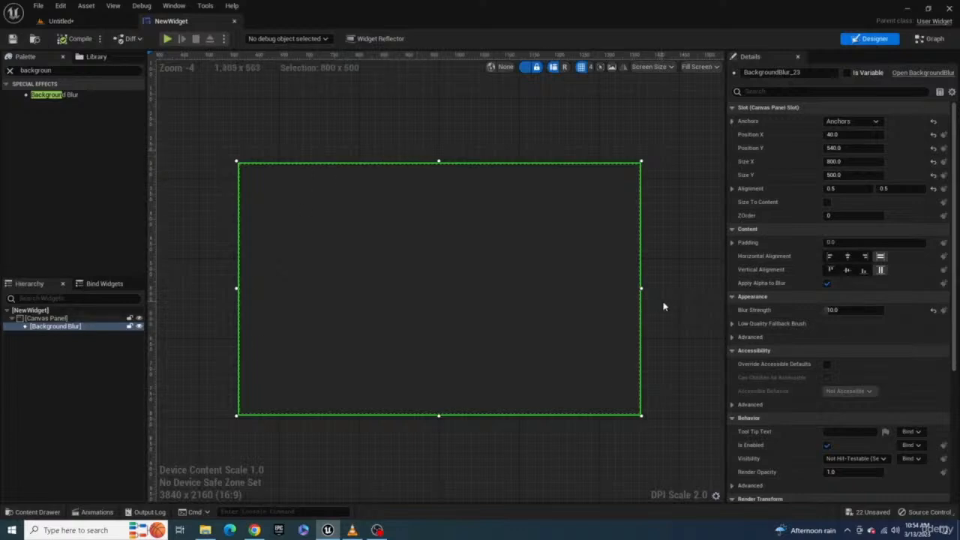
# Try a Blur Strength of 1 on the background blur, finish with 50, and play the level to preview it.
pyautogui.click(847, 310)
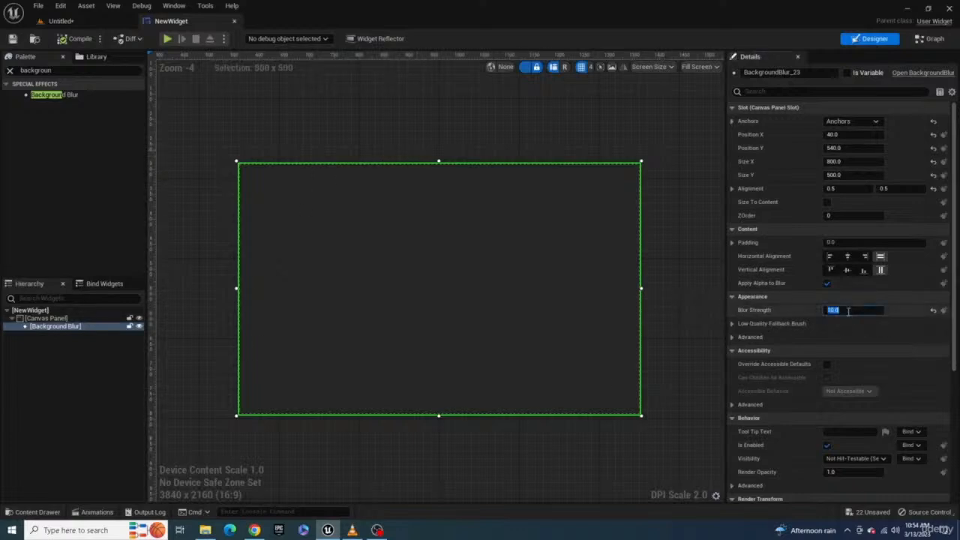
pyautogui.write('1')
pyautogui.press('Return')
pyautogui.write('5')
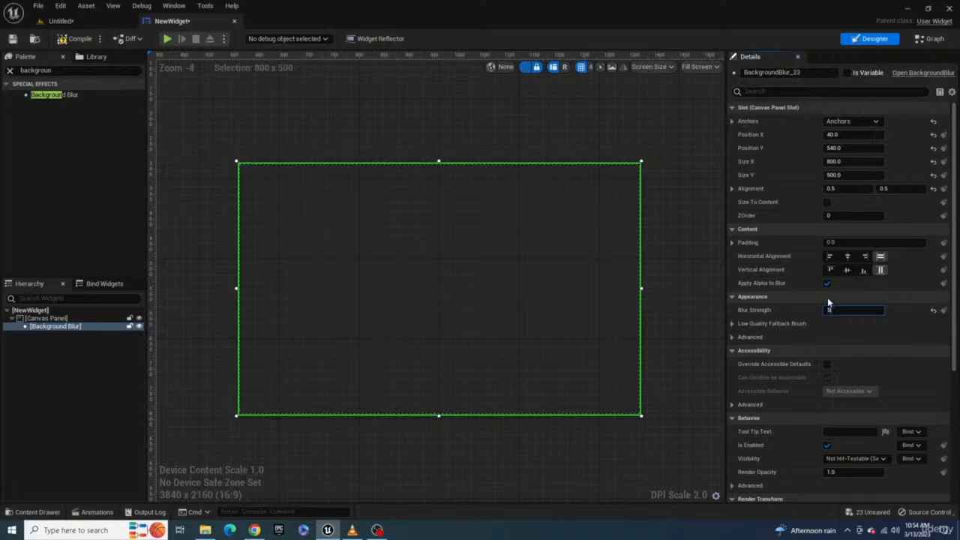
pyautogui.write('0')
pyautogui.press('Return')
pyautogui.click(89, 22)
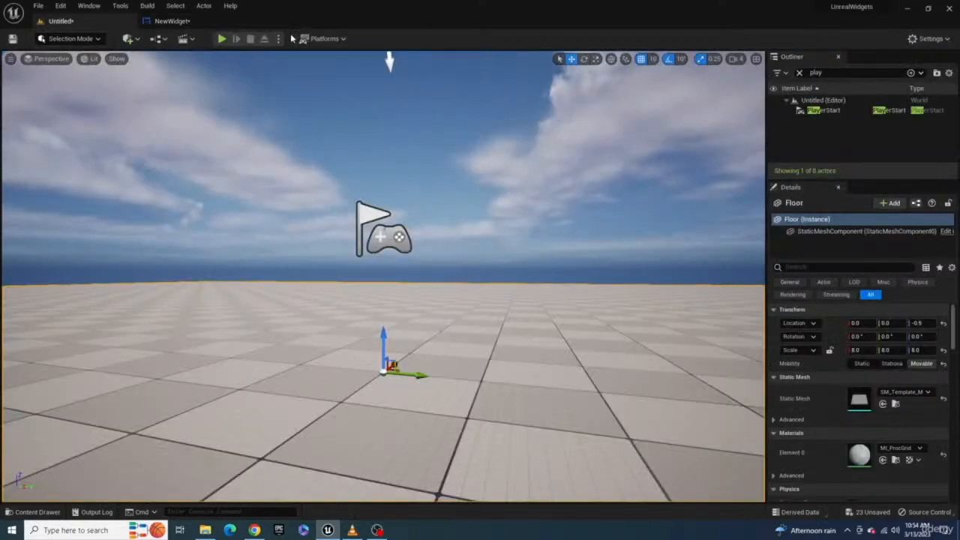
pyautogui.click(223, 38)
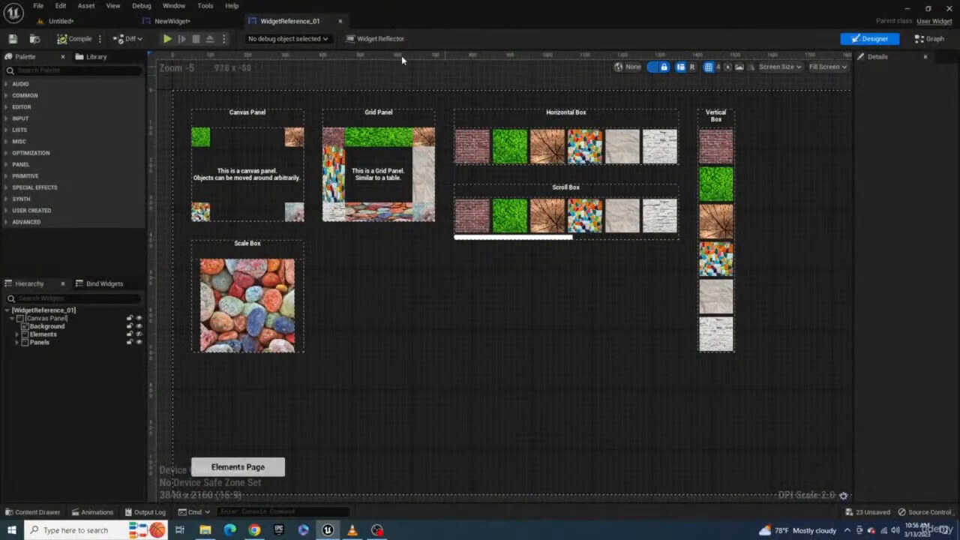
# Expand Panels and CanvasPanel_Group in the hierarchy, and examine the details of the Canvas Panel text and the root canvas panel.
pyautogui.click(16, 341)
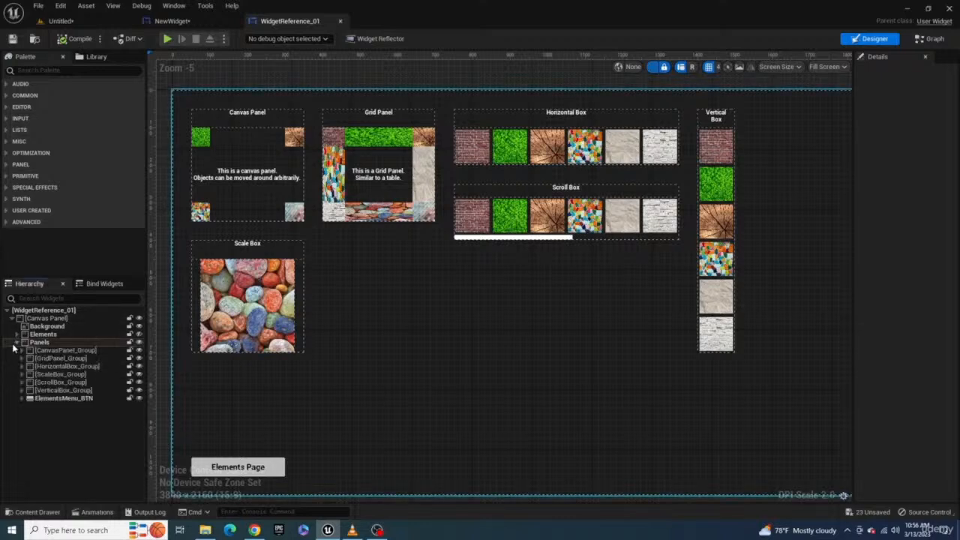
pyautogui.click(21, 350)
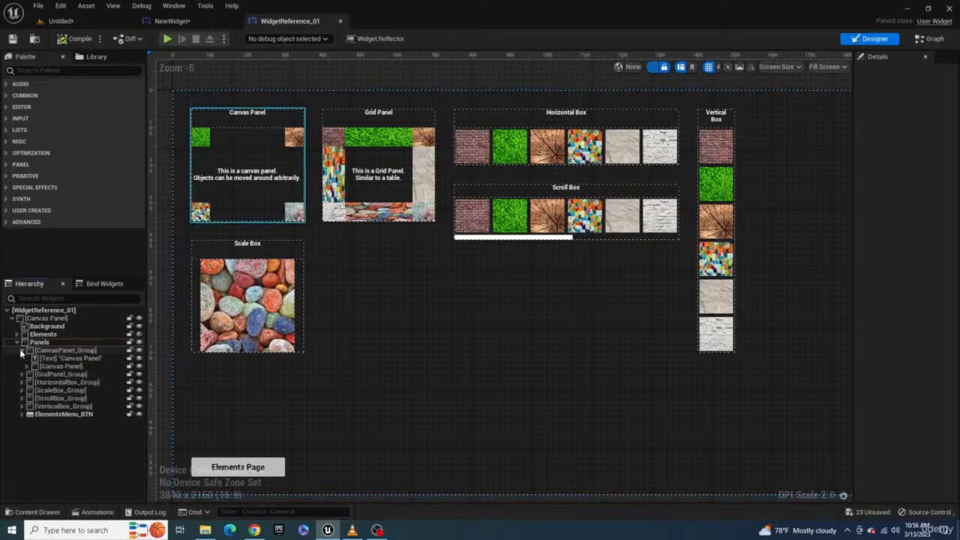
pyautogui.click(62, 359)
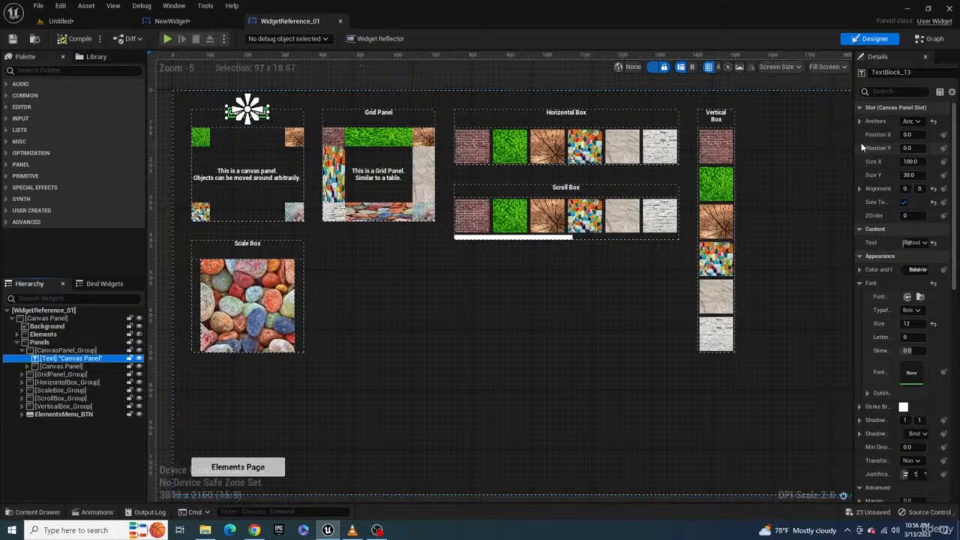
pyautogui.moveTo(857, 147); pyautogui.dragTo(760, 147)
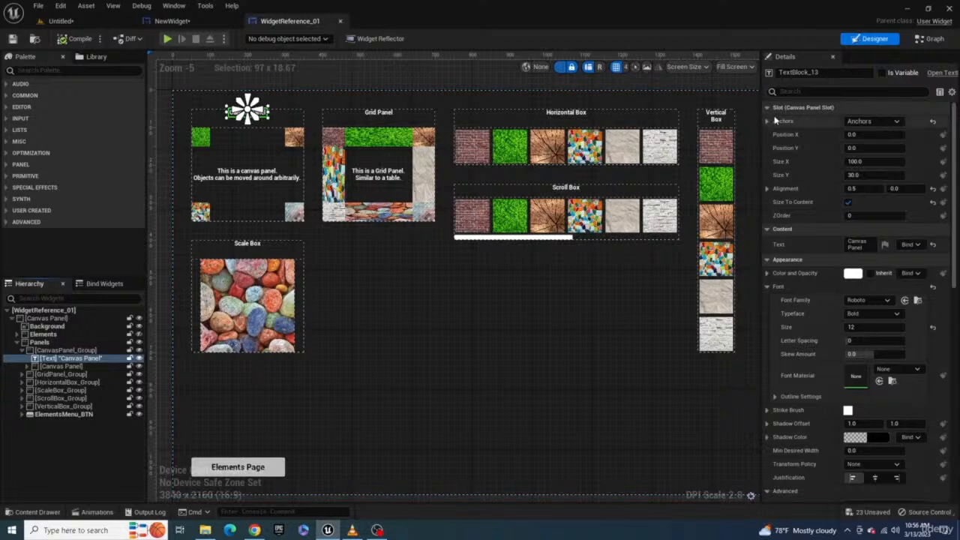
pyautogui.click(66, 319)
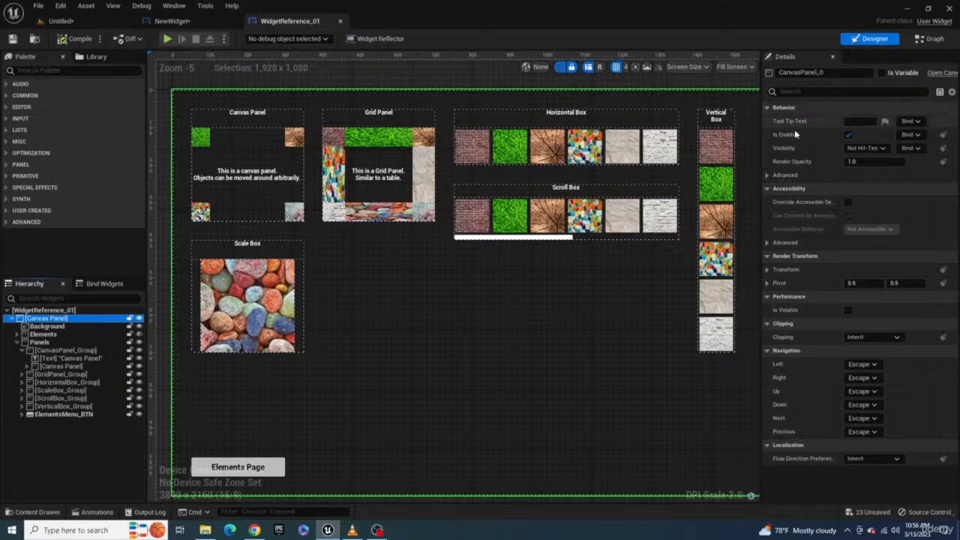
# Expand the grid panel and horizontal box groups, and examine the Grid Panel text and the horizontal box's first image.
pyautogui.click(22, 373)
pyautogui.click(52, 382)
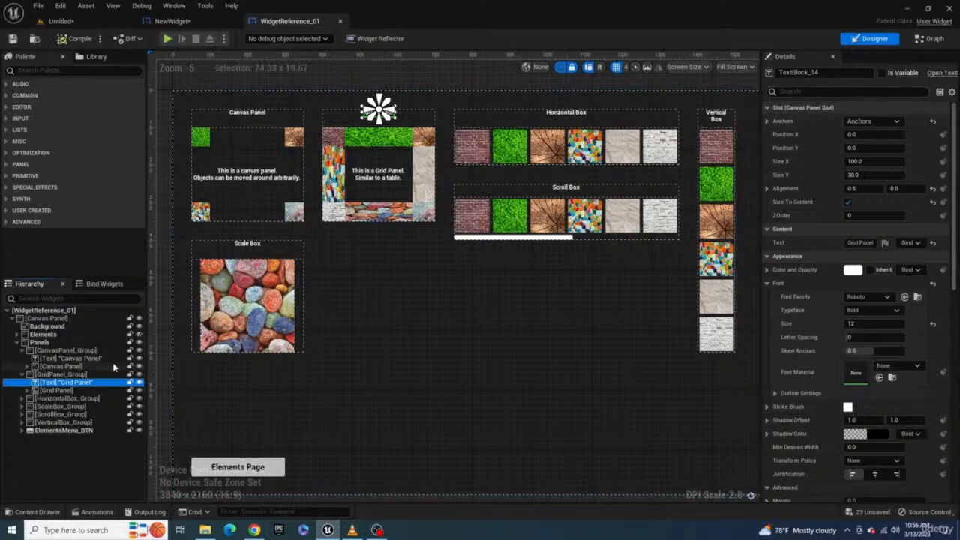
pyautogui.click(23, 398)
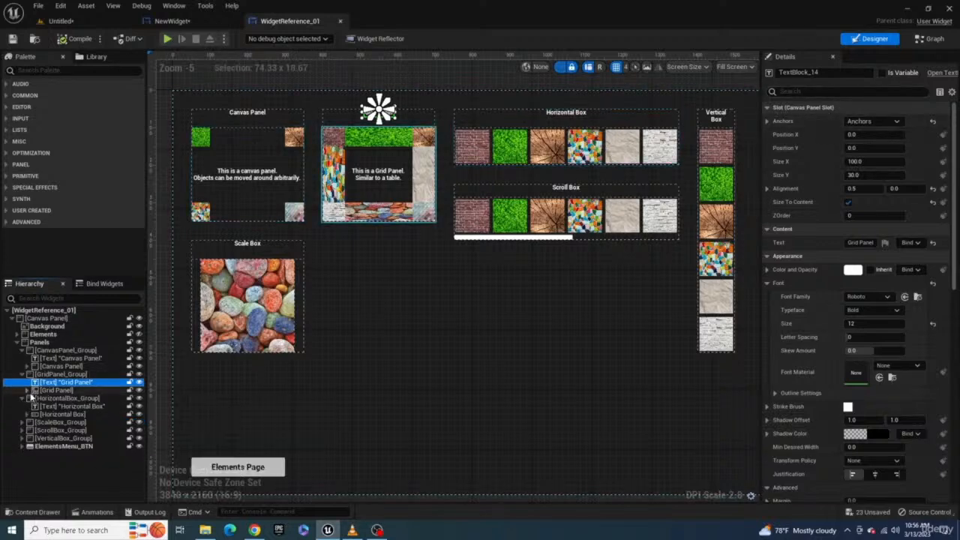
pyautogui.click(26, 415)
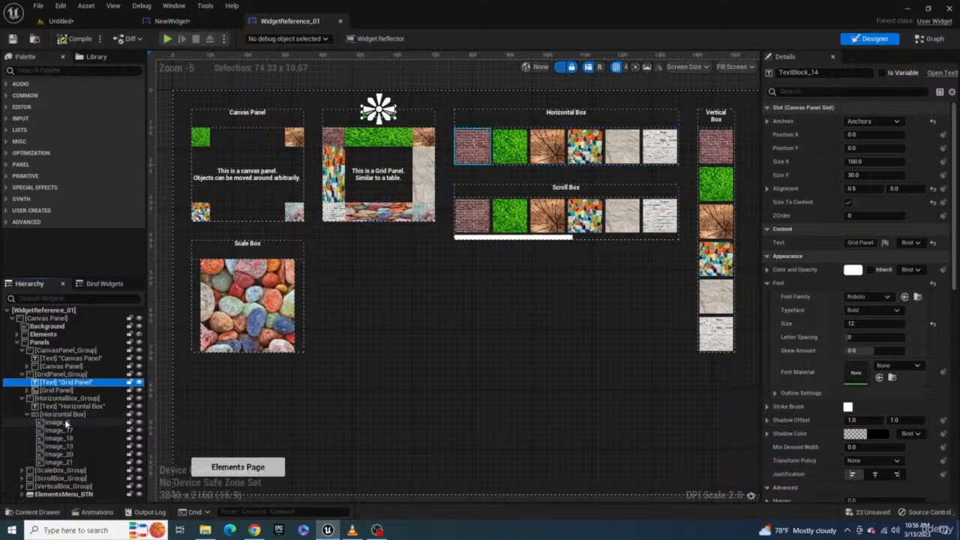
pyautogui.click(66, 423)
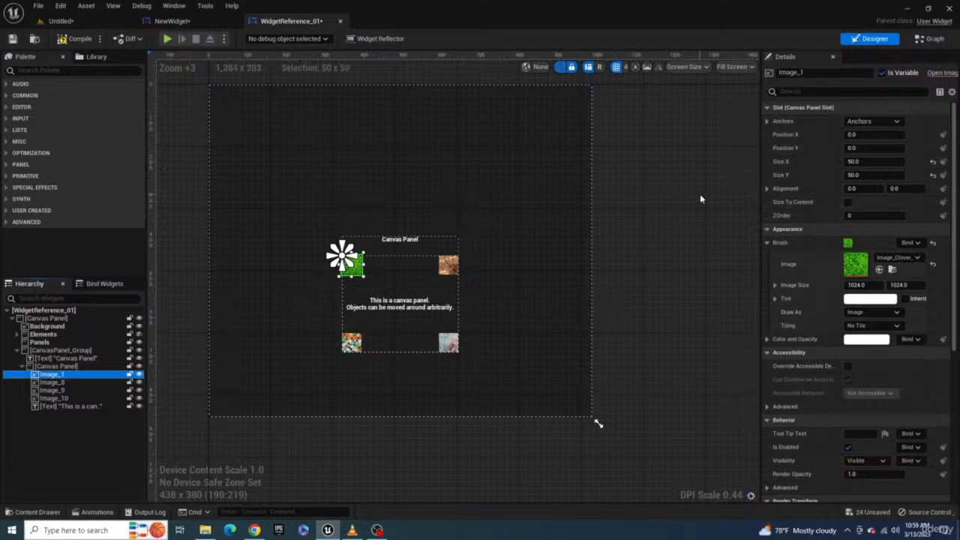
# Try the top-left, bottom-right, centre-right and full-stretch anchor presets on Image_1 in the canvas panel.
pyautogui.click(869, 120)
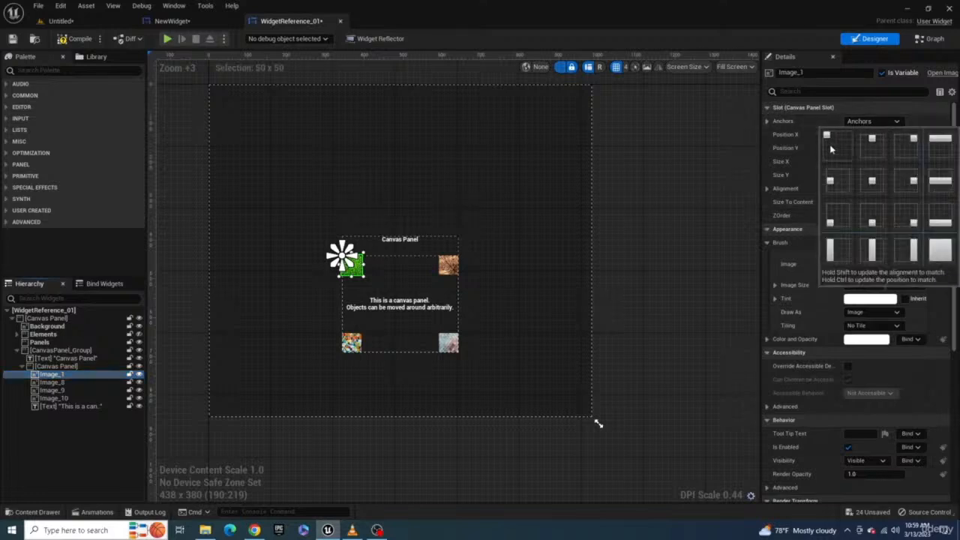
pyautogui.click(830, 149)
pyautogui.click(869, 121)
pyautogui.click(902, 215)
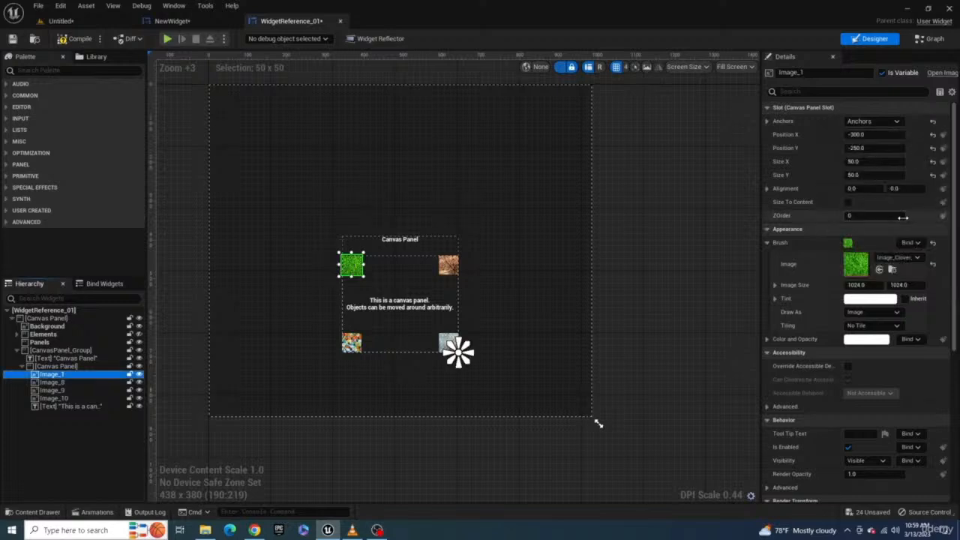
pyautogui.click(869, 121)
pyautogui.click(909, 180)
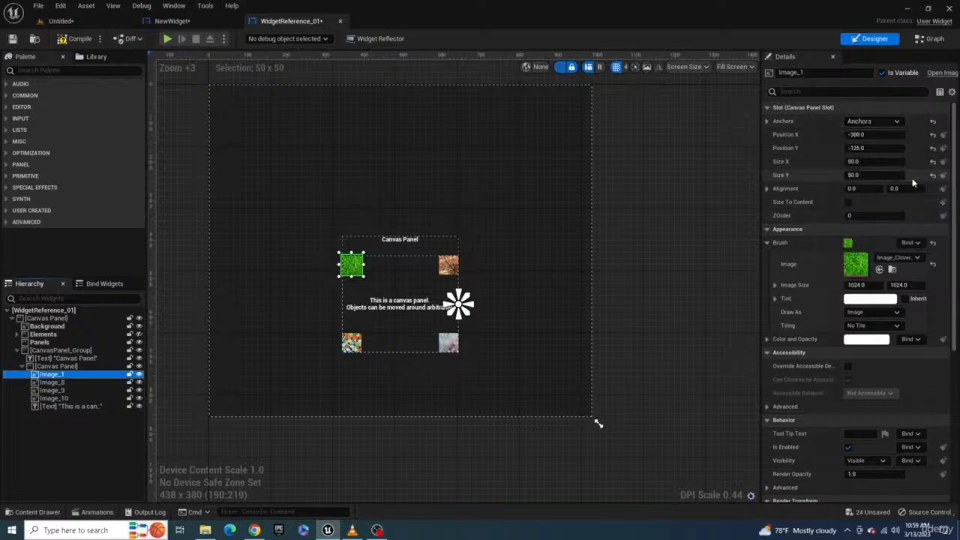
pyautogui.click(885, 123)
pyautogui.click(937, 240)
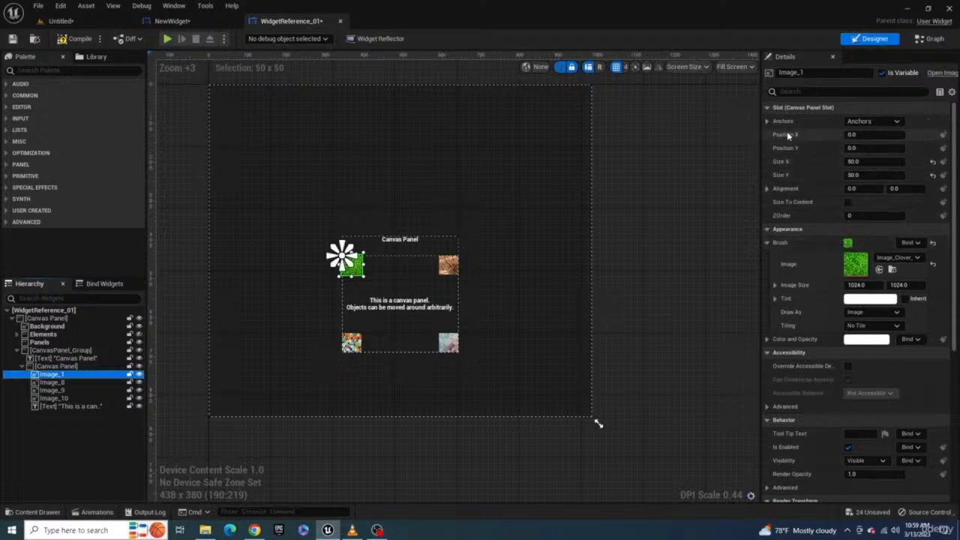
# Move Image_1 to position about 33.9, 13.3 and resize it to about 133.6 by 90.1.
pyautogui.moveTo(862, 136); pyautogui.dragTo(912, 162)
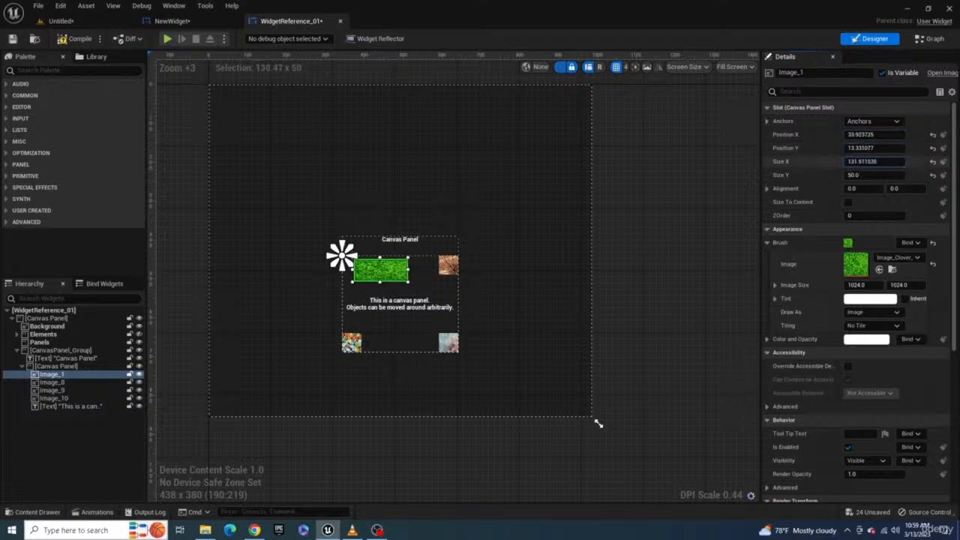
pyautogui.moveTo(860, 175); pyautogui.dragTo(885, 175)
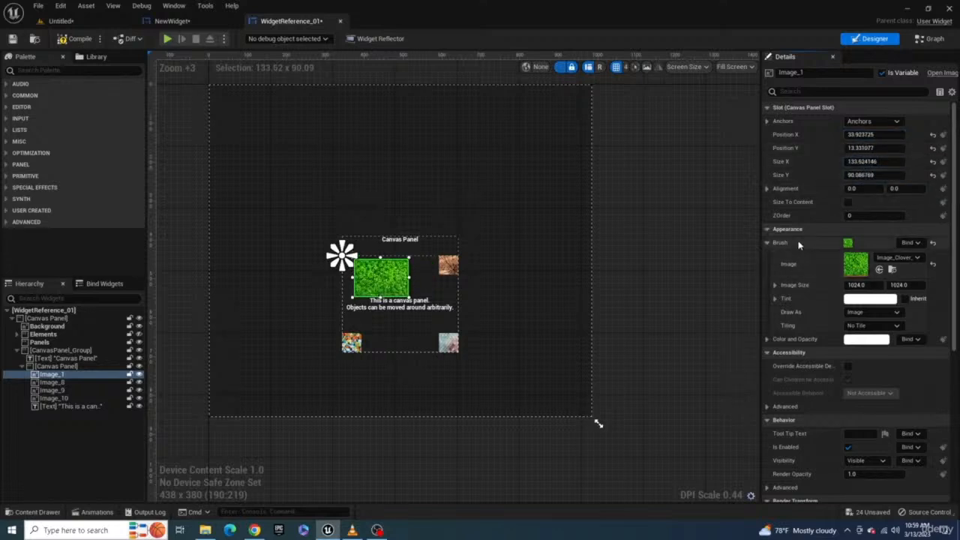
# Set Image_1's alignment to about -0.23, 0.06, and toggle Size To Content on and back off.
pyautogui.moveTo(851, 189)
pyautogui.mouseDown()
pyautogui.moveTo(881, 189)
pyautogui.moveTo(843, 189)
pyautogui.mouseUp()
pyautogui.moveTo(905, 189)
pyautogui.mouseDown()
pyautogui.moveTo(886, 189)
pyautogui.moveTo(907, 189)
pyautogui.mouseUp()
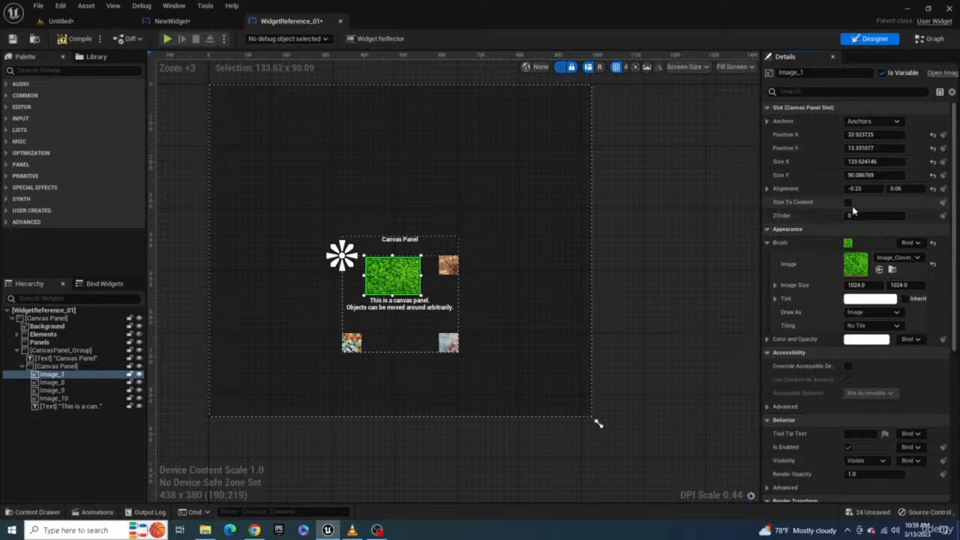
pyautogui.click(848, 203)
pyautogui.click(848, 203)
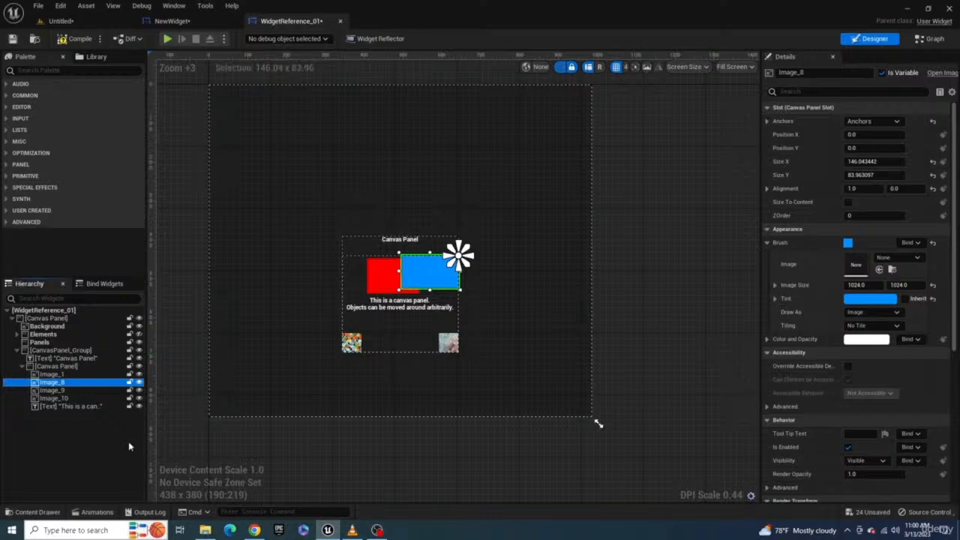
# Set the ZOrder of the red Image_1 to 1 so it draws in front of the blue image.
pyautogui.moveTo(48, 382)
pyautogui.mouseDown()
pyautogui.moveTo(48, 373)
pyautogui.moveTo(64, 383)
pyautogui.mouseUp()
pyautogui.click(61, 374)
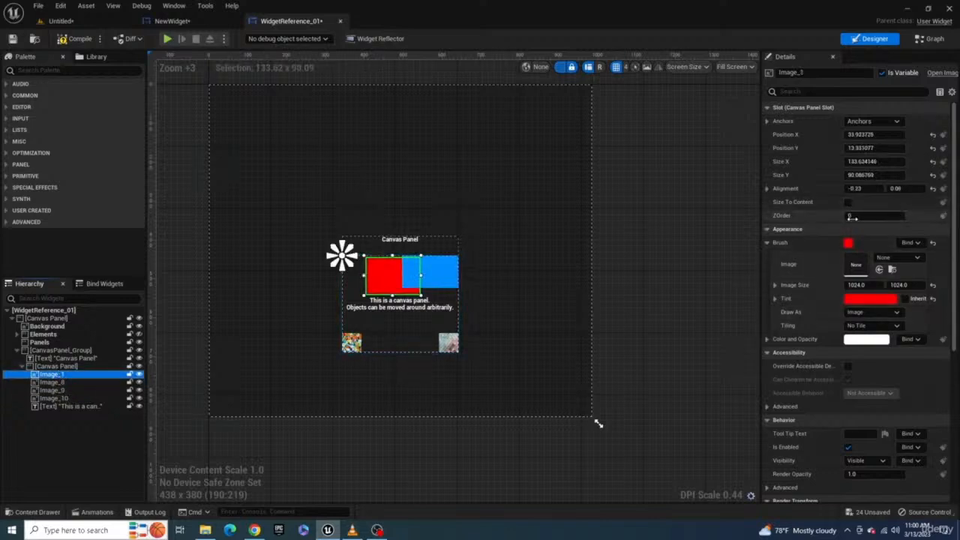
pyautogui.click(891, 217)
pyautogui.press('Return')
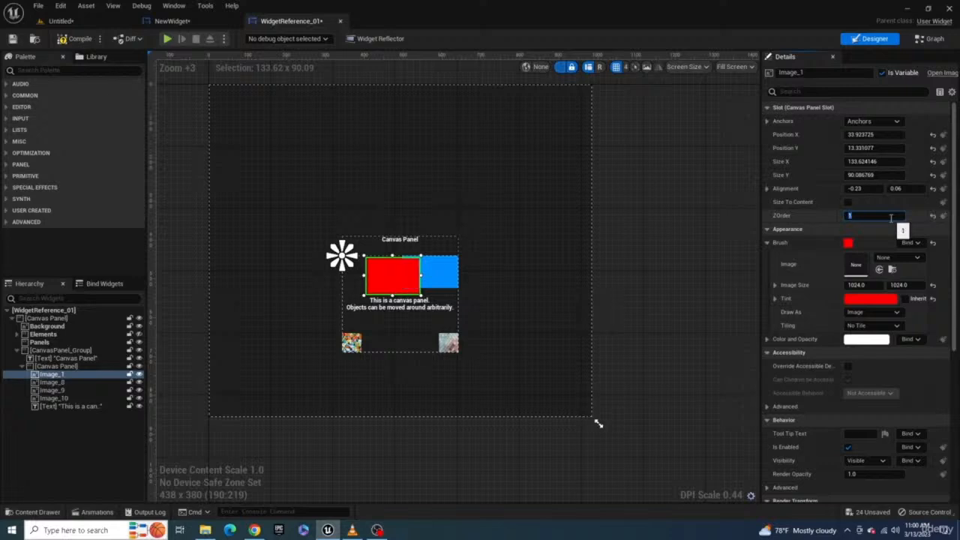
# Set the ZOrder of the blue Image_8 to 2, and resize the custom preview screen by its corner.
pyautogui.click(72, 382)
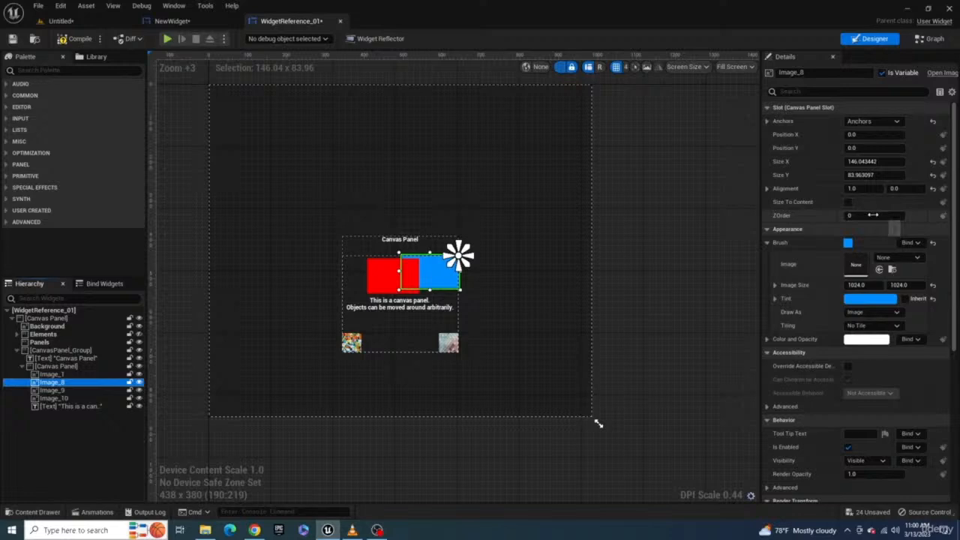
pyautogui.click(873, 215)
pyautogui.write('2')
pyautogui.press('Return')
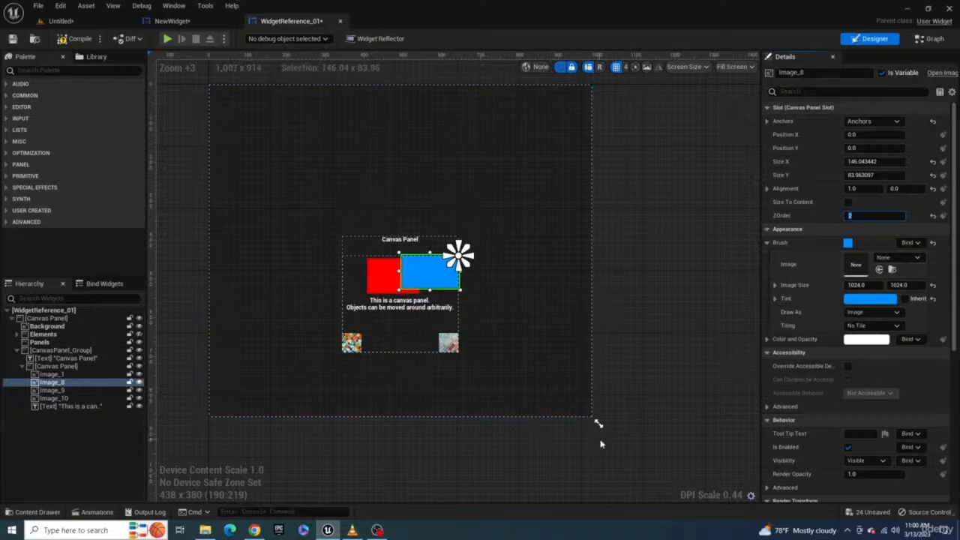
pyautogui.moveTo(597, 424); pyautogui.dragTo(636, 420)
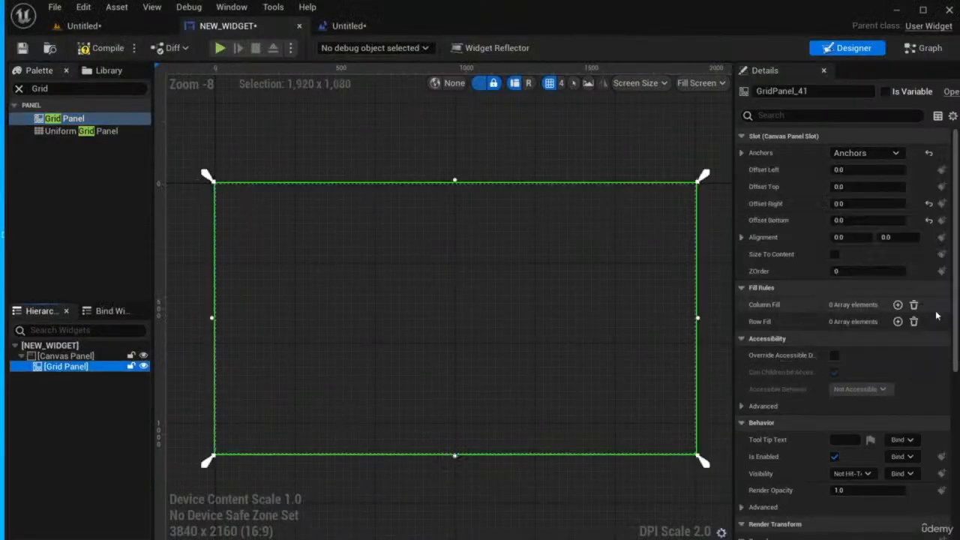
# Add three column fill and three row fill entries to the grid panel, setting both to 0.3, 0.4 and 0.3.
pyautogui.click(897, 305)
pyautogui.click(897, 376)
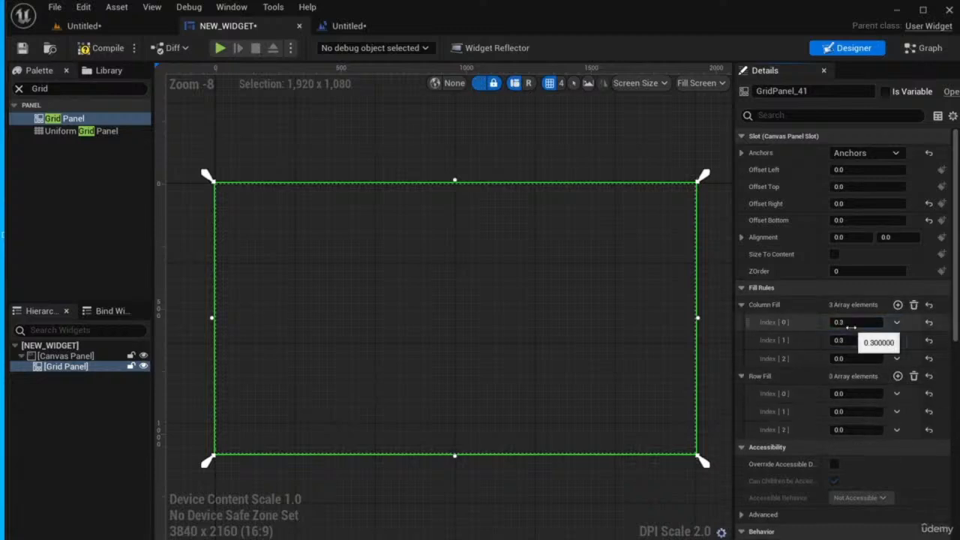
pyautogui.write('0.4')
pyautogui.press('Tab')
pyautogui.write('0.3')
pyautogui.press('Tab')
pyautogui.write('0.4')
pyautogui.press('Tab')
pyautogui.click(857, 341)
pyautogui.click(276, 159)
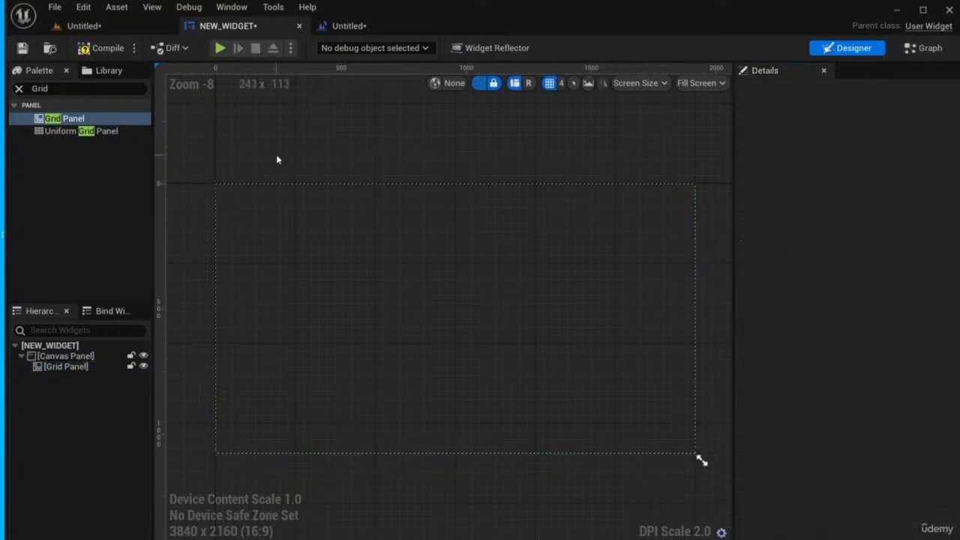
# Add an Image widget to the grid panel's first cell and assign it the red brick texture.
pyautogui.click(75, 89)
pyautogui.write('image')
pyautogui.moveTo(57, 119); pyautogui.dragTo(377, 270)
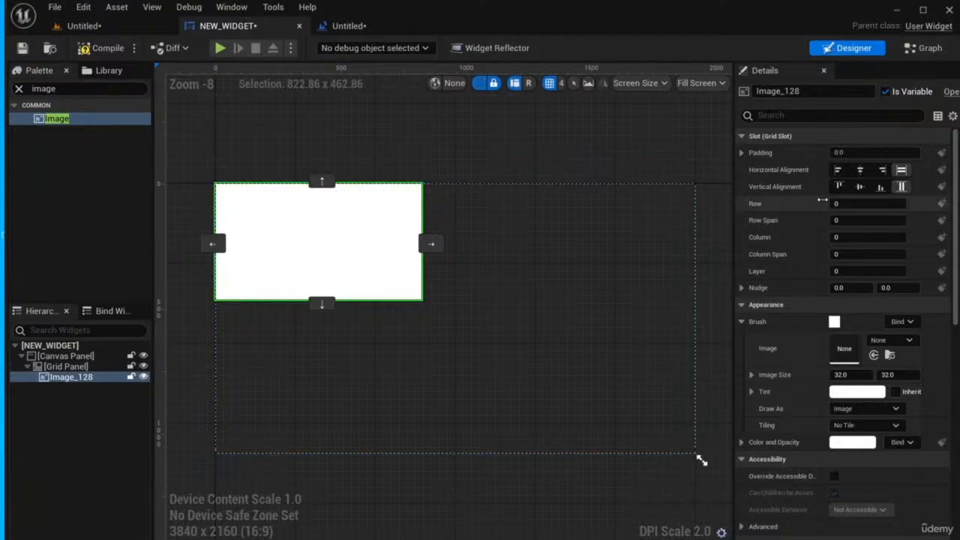
pyautogui.click(891, 340)
pyautogui.write('image')
pyautogui.click(795, 414)
pyautogui.click(315, 150)
pyautogui.click(57, 124)
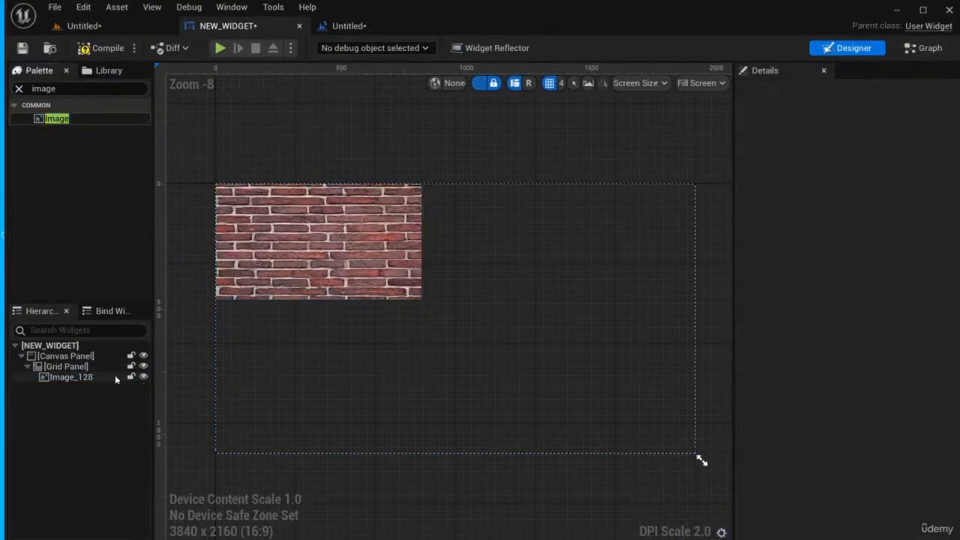
# Duplicate the brick image into column 1 of the first row and give it the green clover texture.
pyautogui.click(114, 378)
pyautogui.hotkey('ctrl', 'd')
pyautogui.click(430, 244)
pyautogui.click(891, 341)
pyautogui.click(795, 439)
# Duplicate the clover image into column 2 and give the copy the cut-wood lumber texture.
pyautogui.hotkey('ctrl', 'd')
pyautogui.click(561, 243)
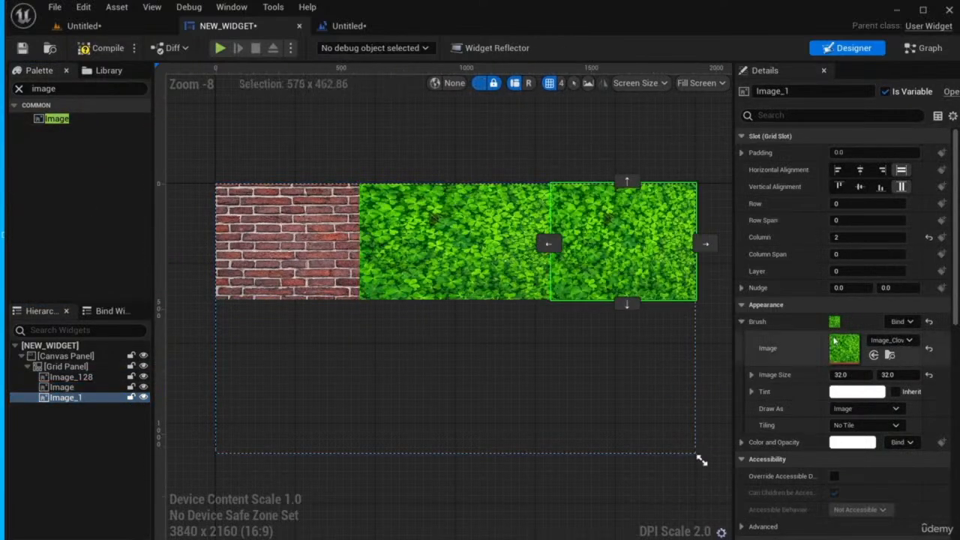
pyautogui.click(890, 340)
pyautogui.click(738, 518)
pyautogui.click(300, 251)
pyautogui.click(457, 251)
# Duplicate the wood image into row 1, column 0, and give the copy the colourful mosaic texture.
pyautogui.click(621, 252)
pyautogui.hotkey('ctrl', 'd')
pyautogui.click(627, 303)
pyautogui.click(549, 321)
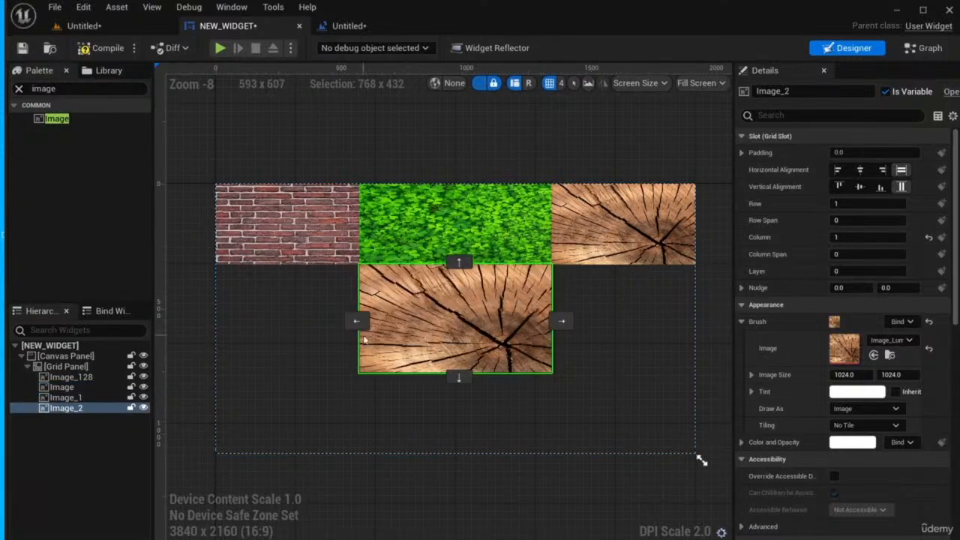
pyautogui.click(358, 323)
pyautogui.click(442, 240)
pyautogui.click(296, 318)
pyautogui.click(892, 341)
pyautogui.click(764, 495)
# Duplicate the mosaic image into columns 1 and 2 of row 1, using the paper texture and the white stone texture.
pyautogui.hotkey('ctrl', 'd')
pyautogui.click(370, 322)
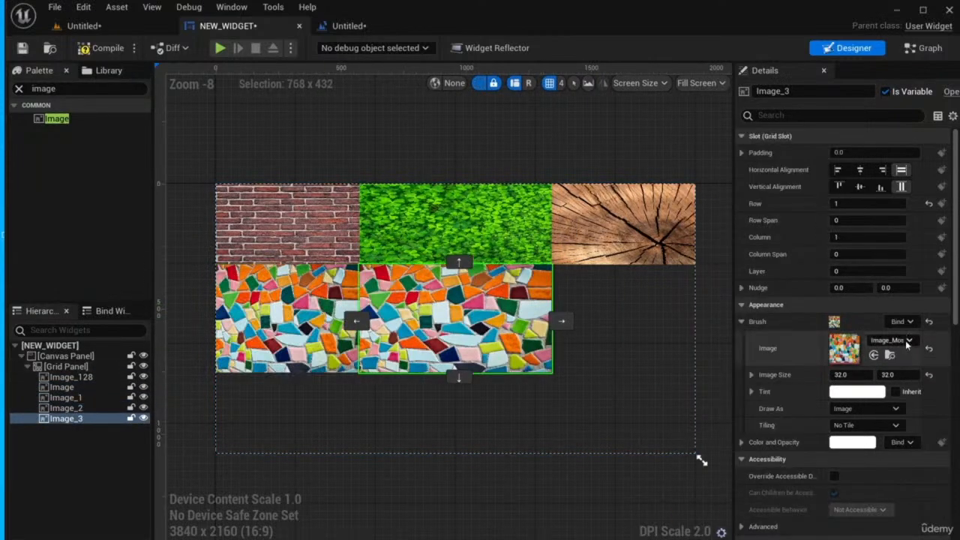
pyautogui.click(906, 343)
pyautogui.click(739, 514)
pyautogui.hotkey('ctrl', 'd')
pyautogui.click(561, 321)
pyautogui.click(892, 341)
pyautogui.click(739, 533)
# Add image copies to row 2, giving column 0 the pebble texture and column 1 the scale-shaped tile texture.
pyautogui.click(291, 322)
pyautogui.hotkey('ctrl', 'd')
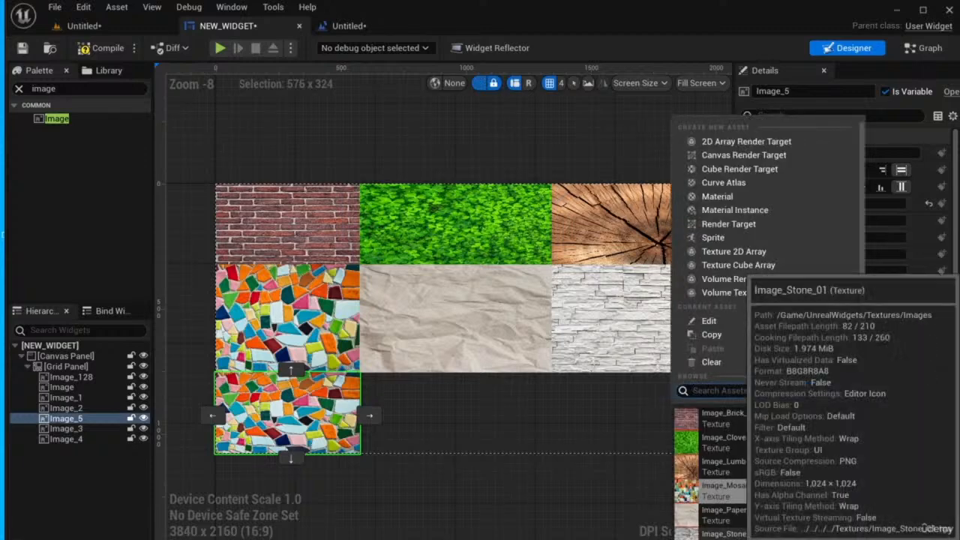
pyautogui.scroll(-2, 738, 529)
pyautogui.click(739, 521)
pyautogui.hotkey('ctrl', 'd')
pyautogui.click(369, 415)
pyautogui.click(888, 342)
pyautogui.click(738, 514)
pyautogui.scroll(-1, 724, 518)
# Place the tile image copy in row 2, column 2, with a different texture, and play the level to preview the grid.
pyautogui.click(584, 430)
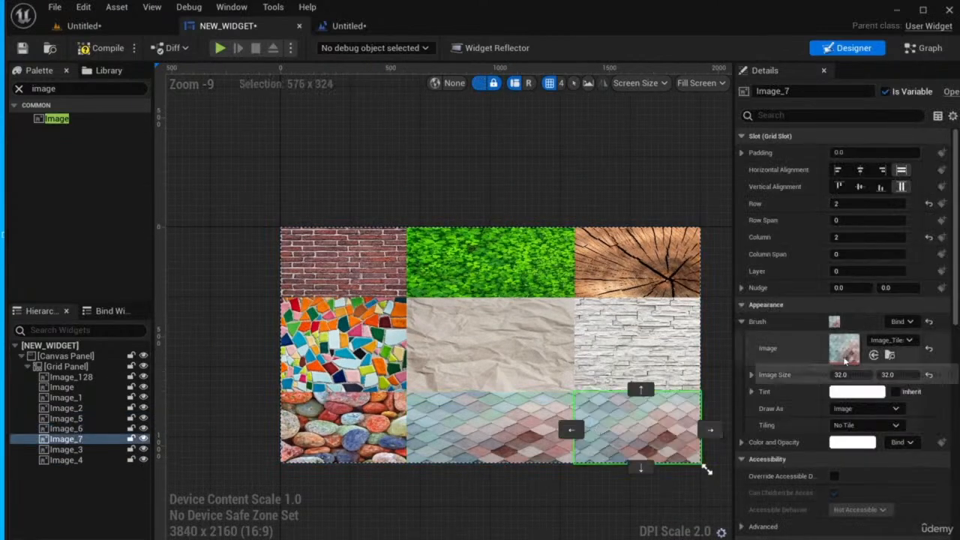
pyautogui.click(889, 341)
pyautogui.scroll(3, 734, 432)
pyautogui.click(734, 431)
pyautogui.click(84, 25)
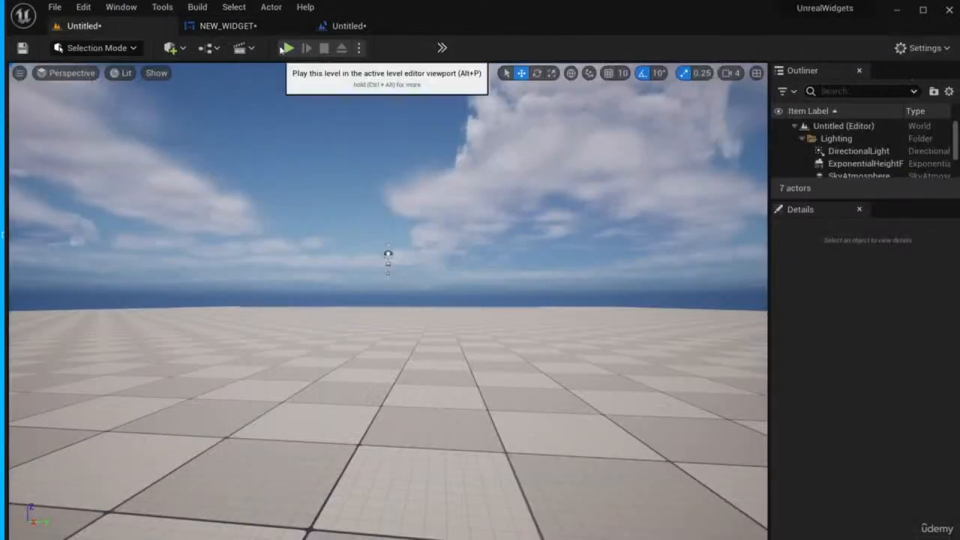
pyautogui.click(285, 48)
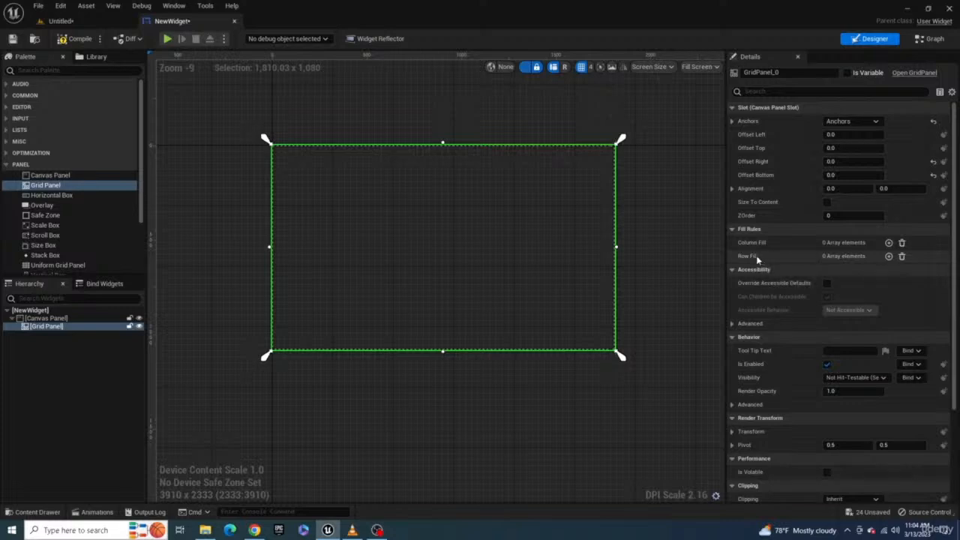
# Add three column fill entries and one row fill entry to the grid panel in NewWidget.
pyautogui.click(888, 243)
pyautogui.click(888, 272)
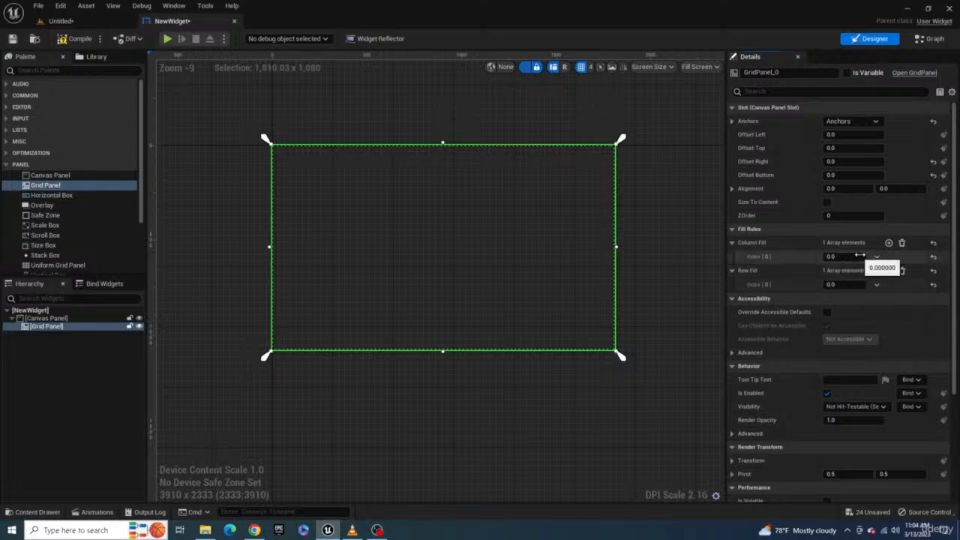
pyautogui.click(888, 243)
pyautogui.click(888, 243)
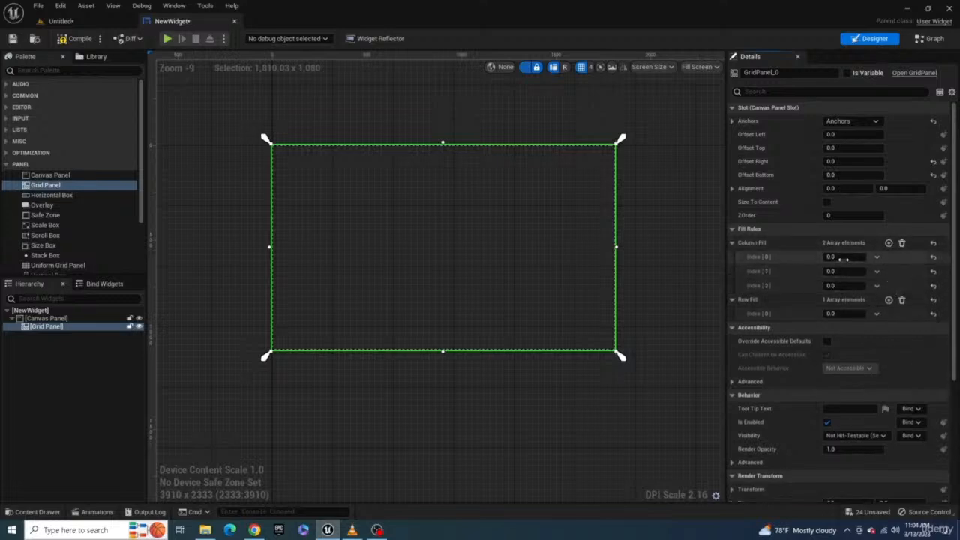
# Set the grid panel's three column fill values to 0.2, 0.6 and 0.2.
pyautogui.click(843, 259)
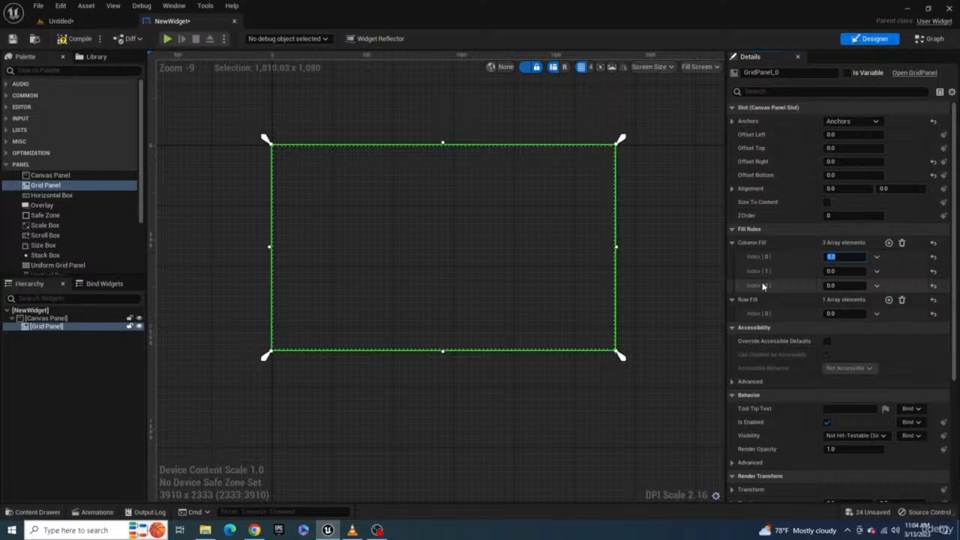
pyautogui.write('0.2')
pyautogui.press('Tab')
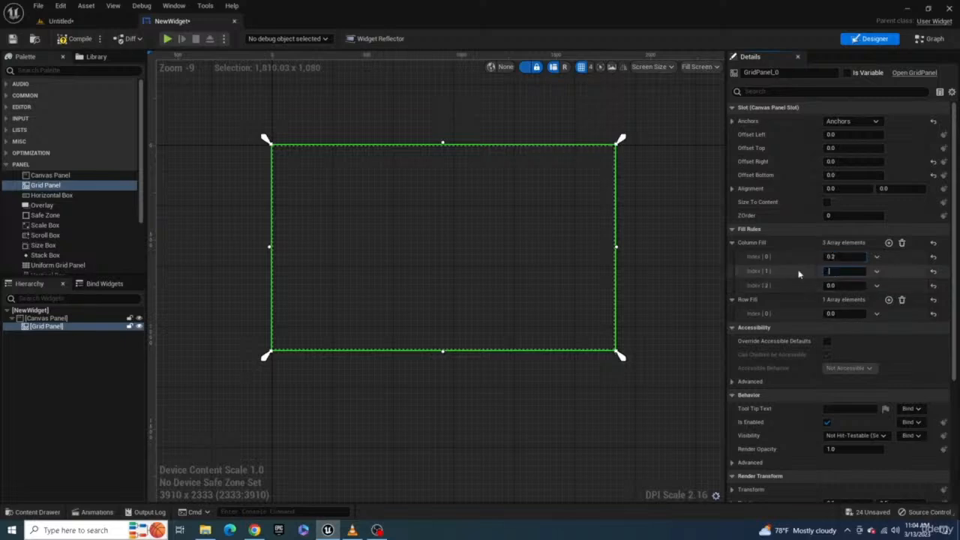
pyautogui.press('Tab')
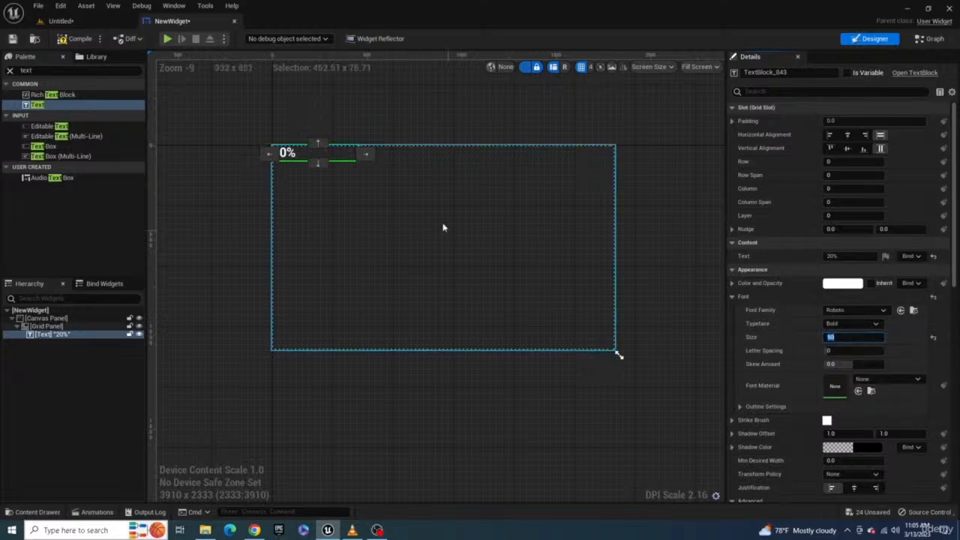
# Duplicate the 20% text block into column 1 and change the copy's text to 60%.
pyautogui.click(46, 326)
pyautogui.click(46, 334)
pyautogui.hotkey('ctrl', 'd')
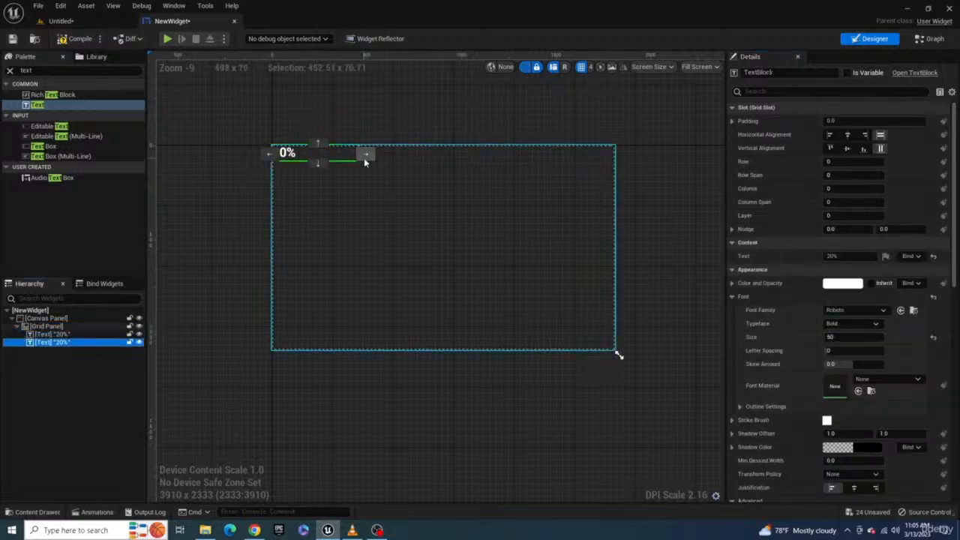
pyautogui.click(365, 153)
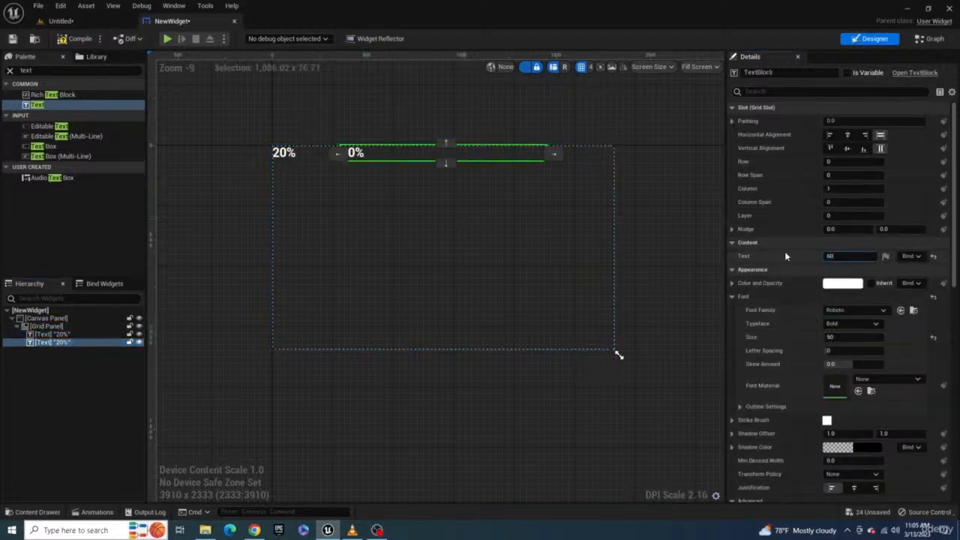
pyautogui.write('60%')
pyautogui.press('Return')
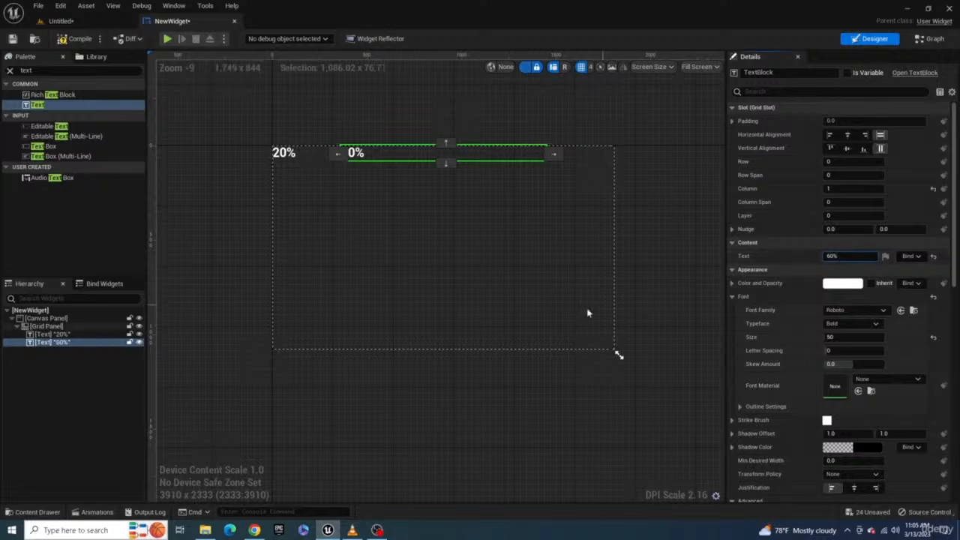
# Duplicate the 20% text block and move the copy to column 2 of the grid panel.
pyautogui.click(64, 335)
pyautogui.hotkey('ctrl', 'd')
pyautogui.click(348, 154)
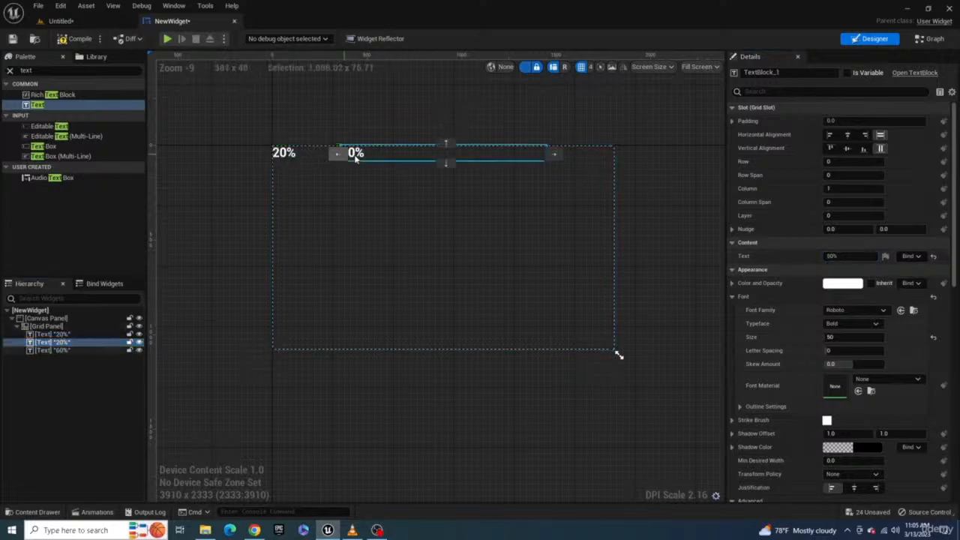
pyautogui.click(553, 154)
pyautogui.click(635, 178)
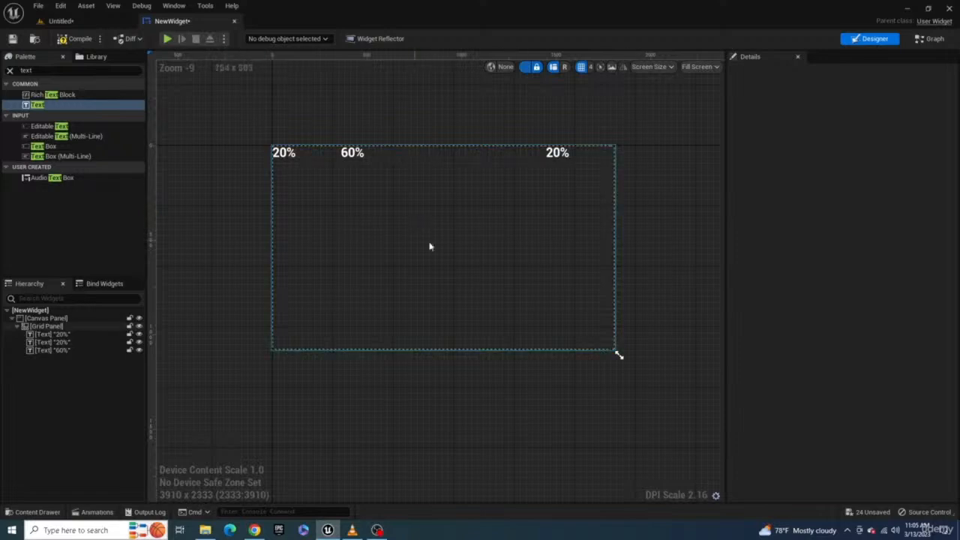
# Add an Image widget to the grid panel, shift it across to column 2 and move it back to column 1.
pyautogui.click(57, 328)
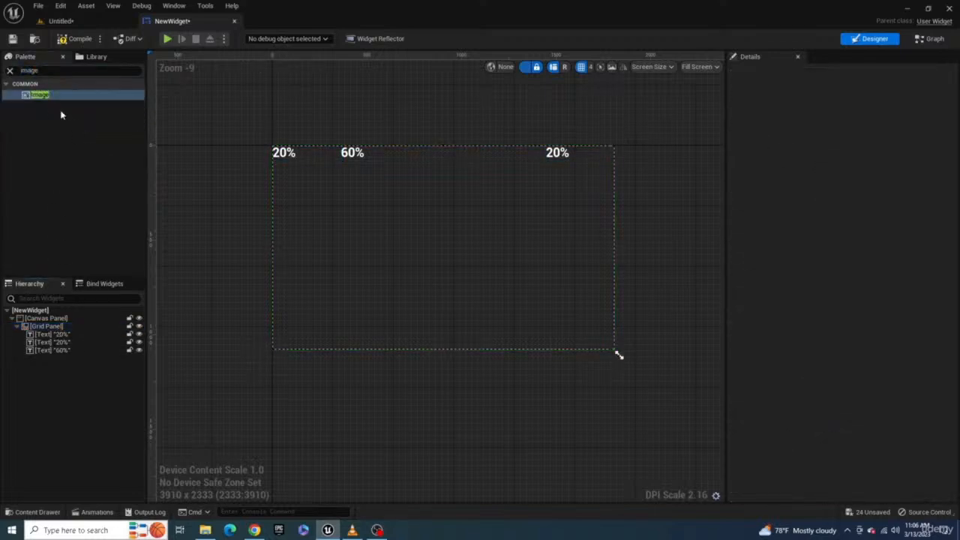
pyautogui.moveTo(39, 95); pyautogui.dragTo(322, 212)
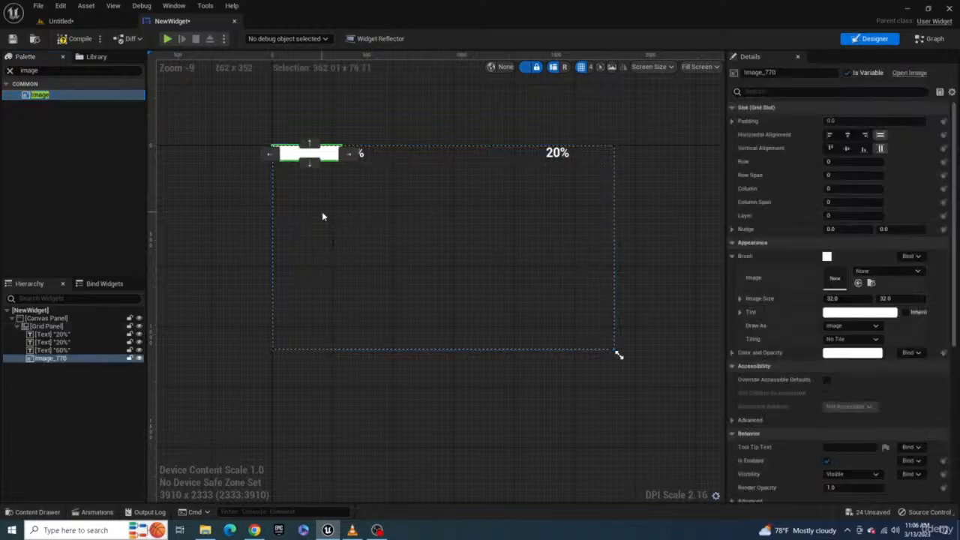
pyautogui.click(350, 154)
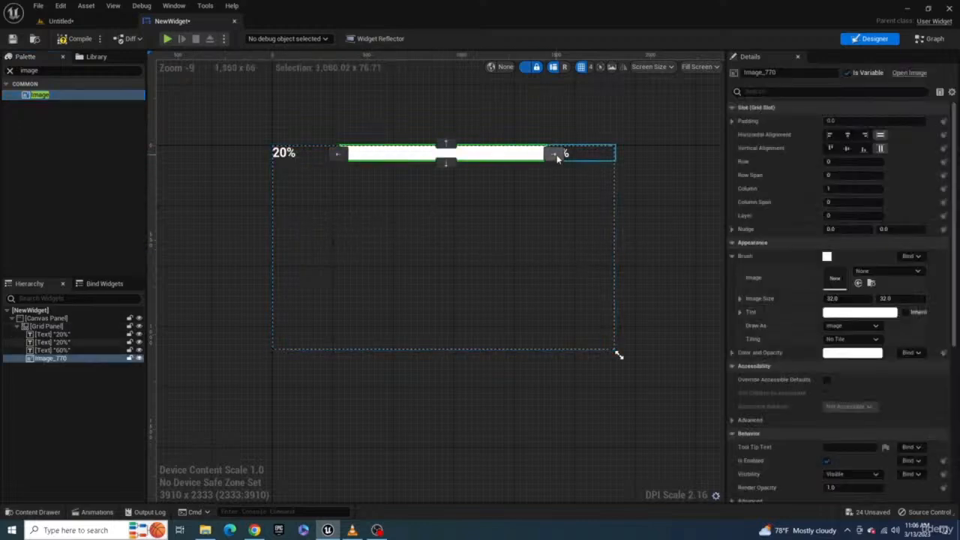
pyautogui.click(554, 153)
pyautogui.click(541, 154)
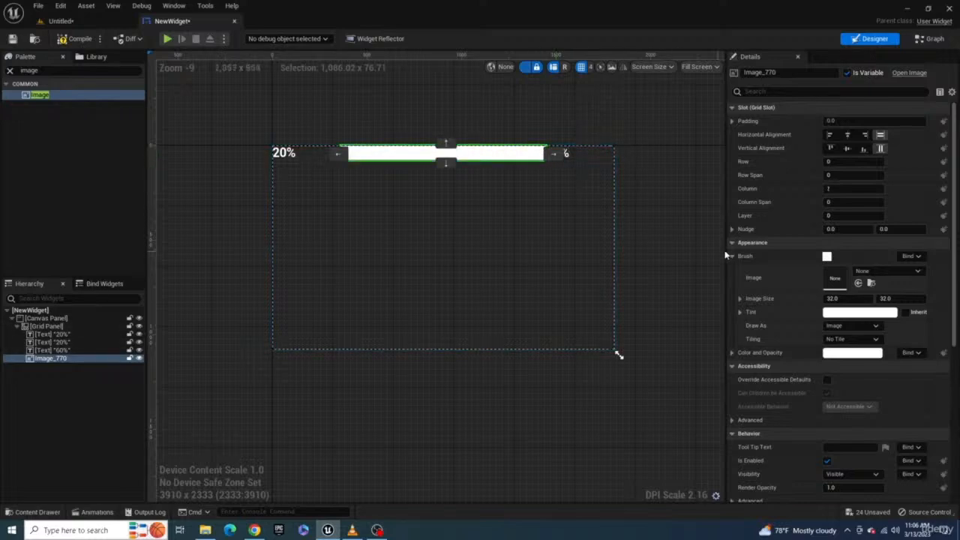
# Set the image's Column to 2 and back to 1, and choose left horizontal alignment for it.
pyautogui.click(840, 189)
pyautogui.write('2')
pyautogui.press('Return')
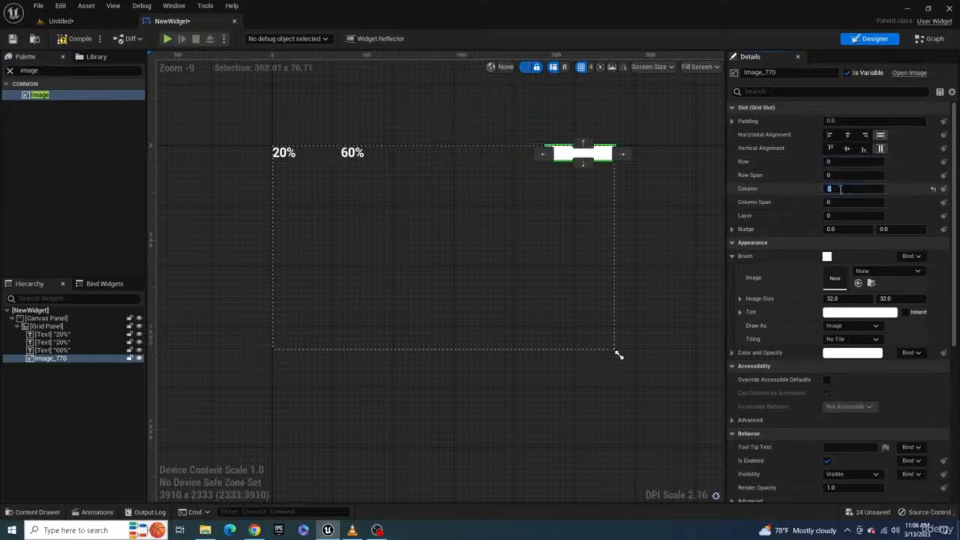
pyautogui.write('1')
pyautogui.press('Return')
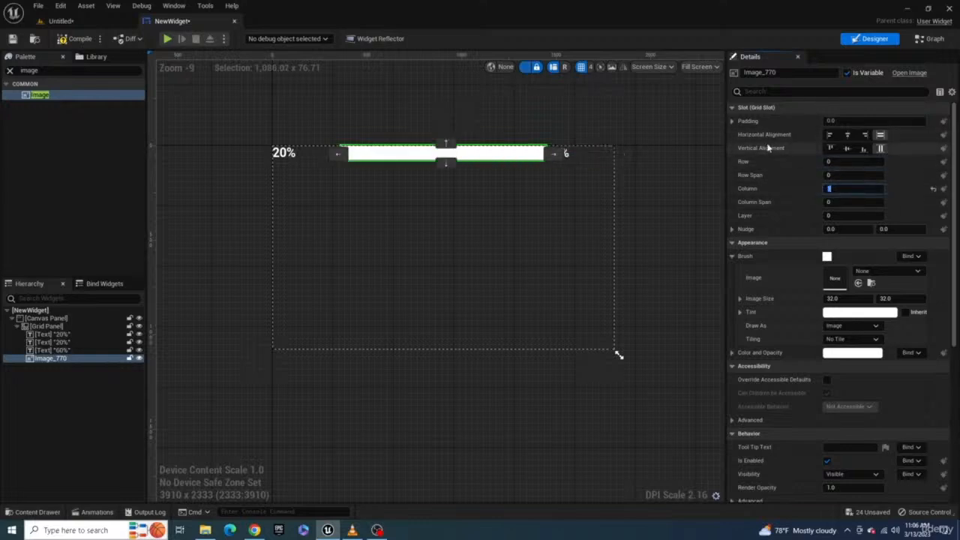
pyautogui.click(830, 135)
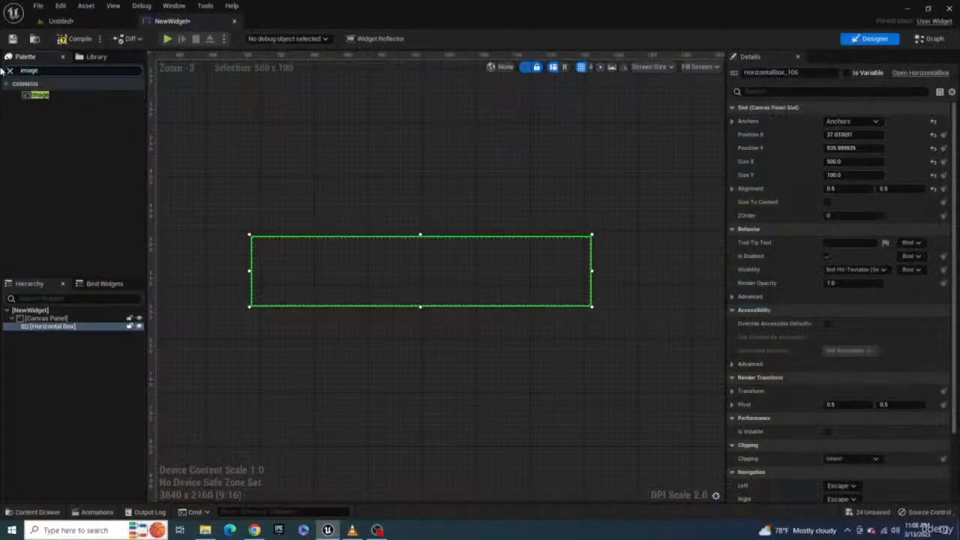
# Add an Image widget to the horizontal box and duplicate it beside the original.
pyautogui.moveTo(56, 94); pyautogui.dragTo(300, 293)
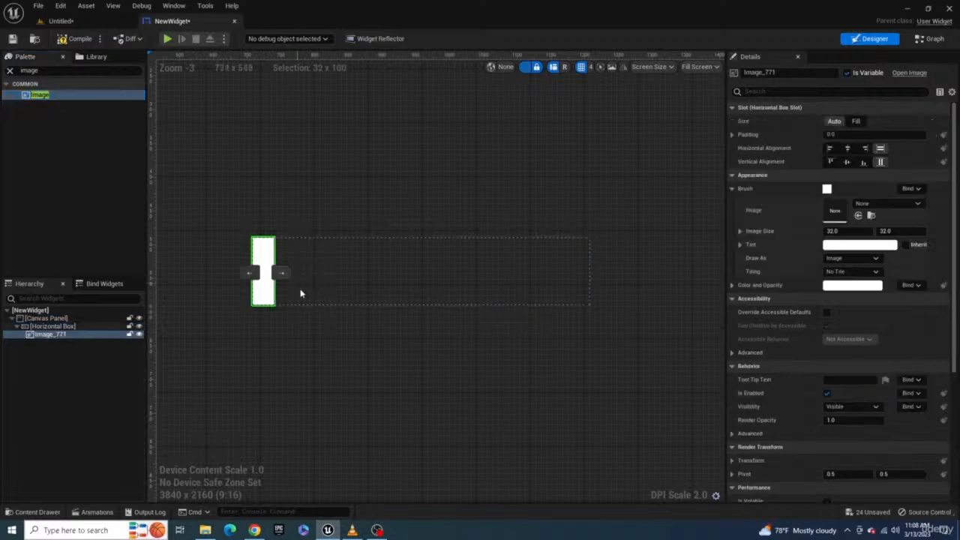
pyautogui.click(46, 326)
pyautogui.click(45, 334)
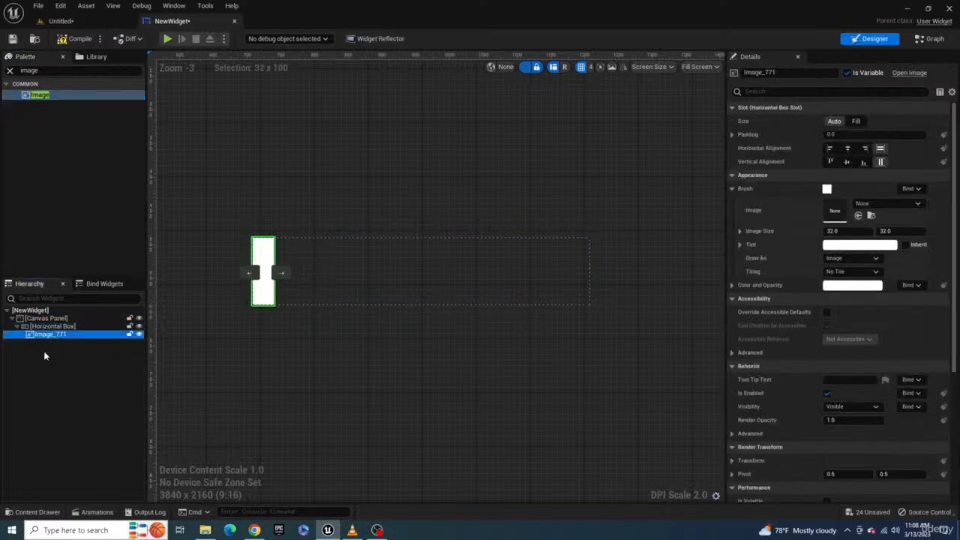
pyautogui.hotkey('ctrl', 'd')
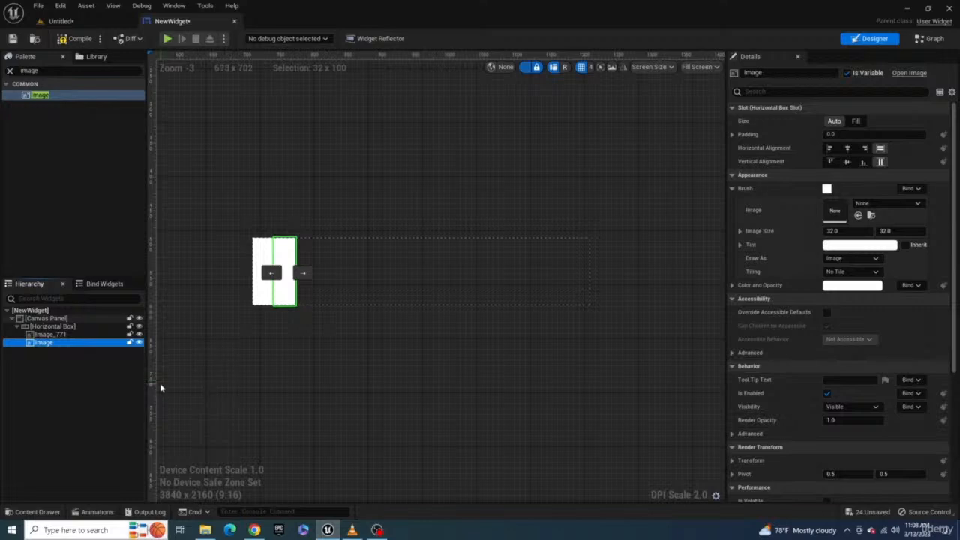
# Toggle the first image's slot size between Fill and Auto in the horizontal box, ending on Auto.
pyautogui.click(45, 334)
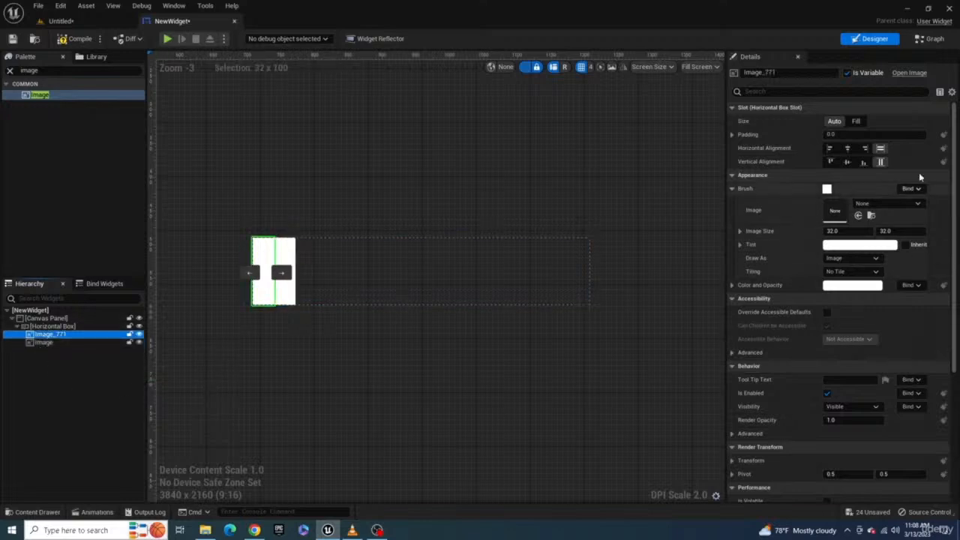
pyautogui.click(856, 121)
pyautogui.click(837, 125)
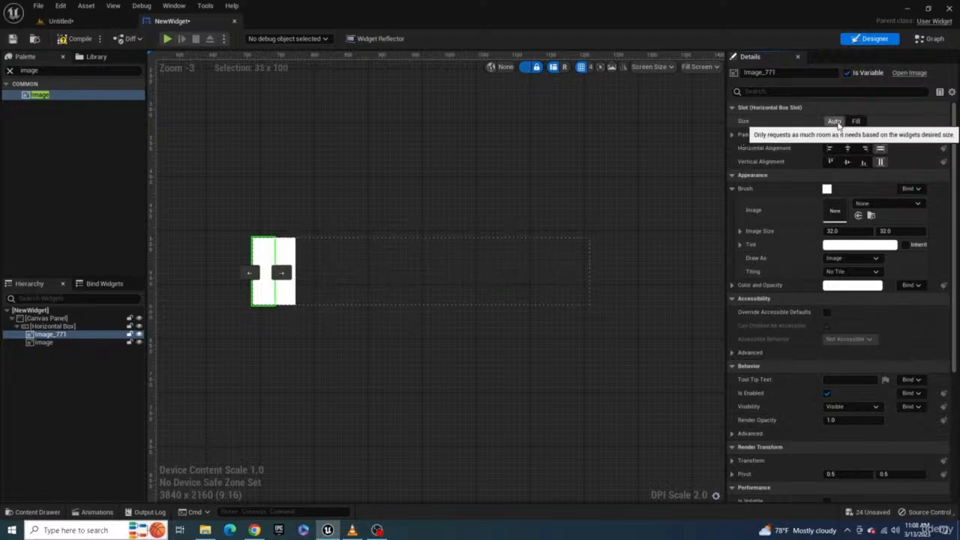
pyautogui.click(858, 123)
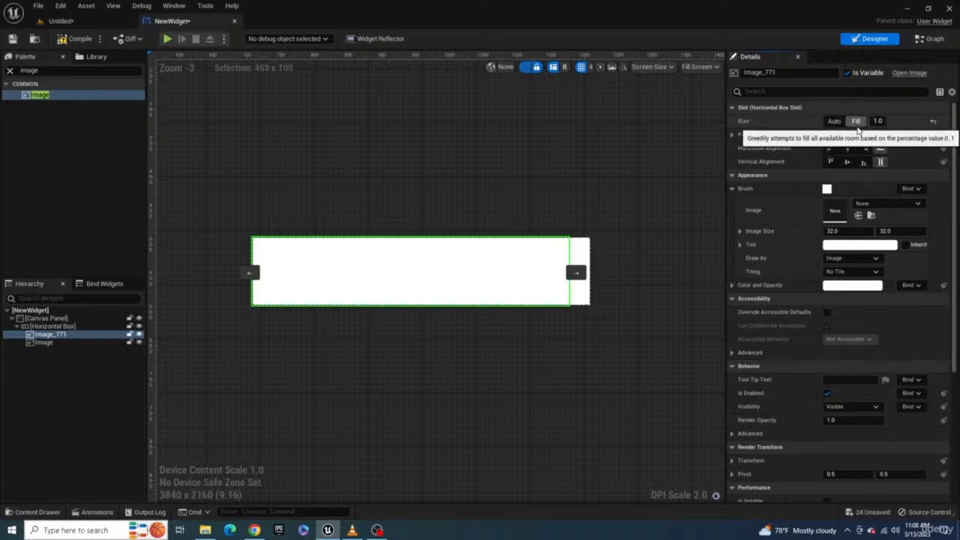
pyautogui.click(835, 124)
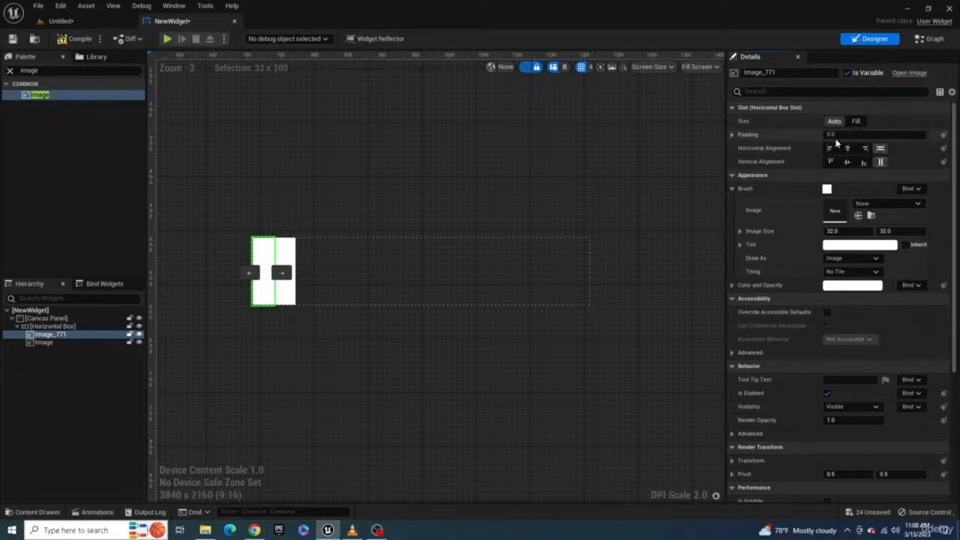
# Set the first image's padding to 10 and size to Fill, trying top vertical alignment before returning it to fill alignment.
pyautogui.write('0')
pyautogui.press('Return')
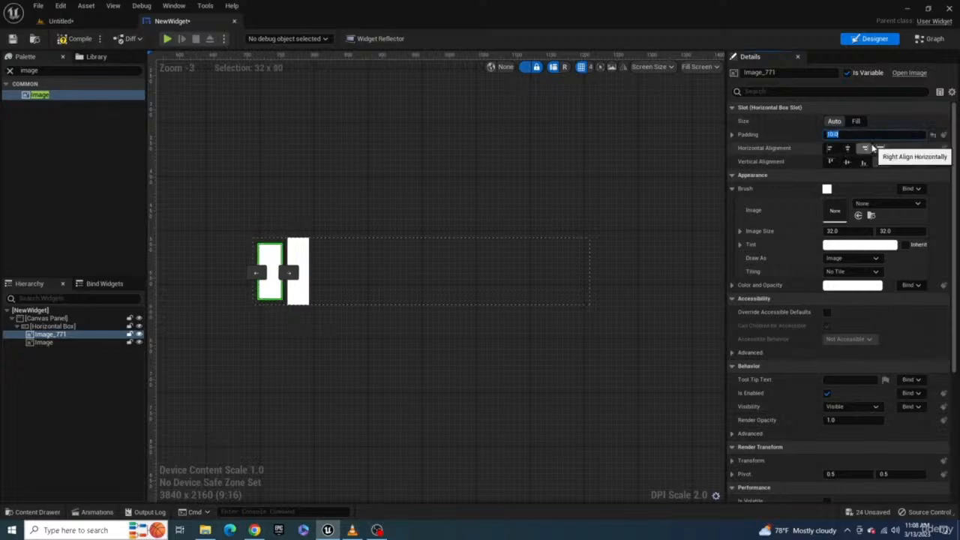
pyautogui.click(855, 121)
pyautogui.click(829, 161)
pyautogui.click(881, 148)
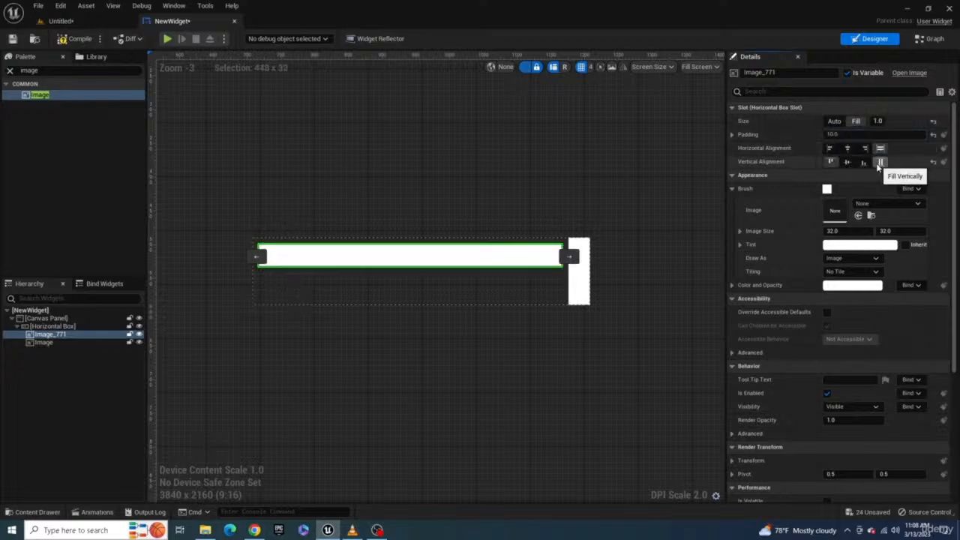
pyautogui.click(880, 162)
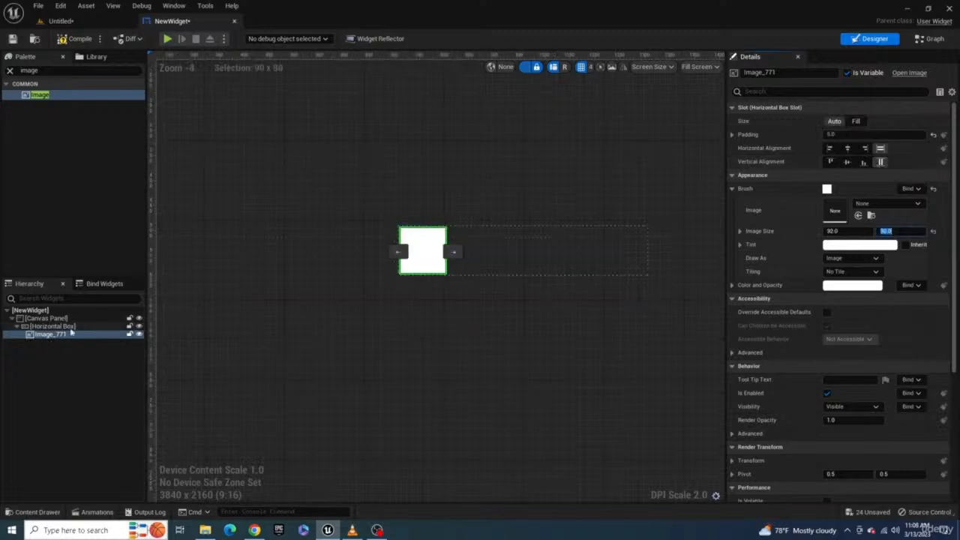
# Duplicate the padded 90 x 90 image seven times inside the horizontal box.
pyautogui.click(51, 327)
pyautogui.click(52, 334)
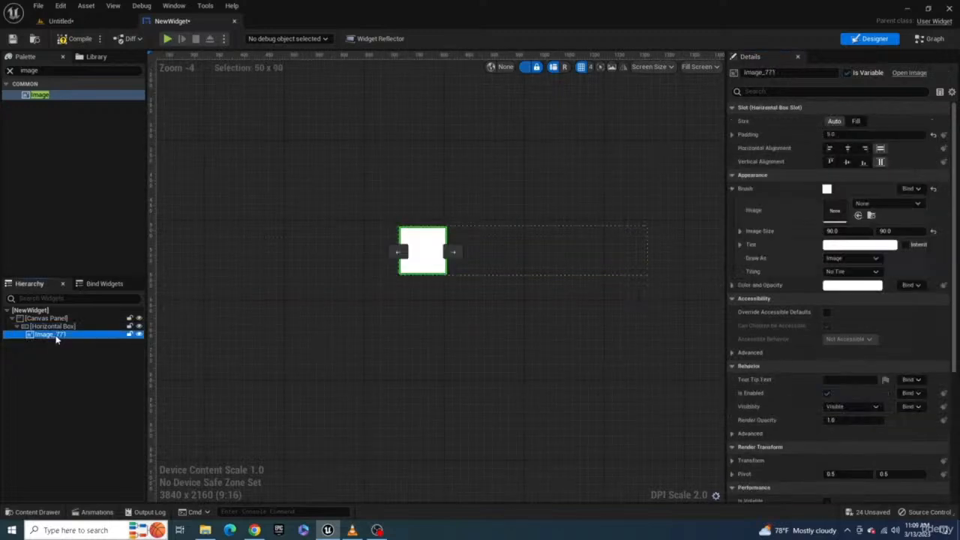
pyautogui.hotkey('ctrl', 'd')
pyautogui.hotkey('ctrl', 'd')
pyautogui.hotkey('ctrl', 'd')
pyautogui.hotkey('ctrl', 'd')
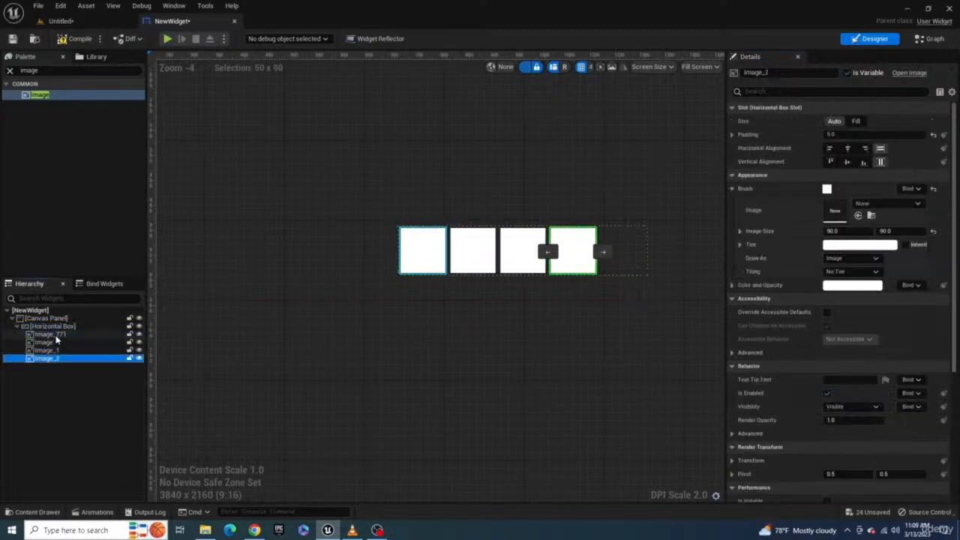
pyautogui.hotkey('ctrl', 'd')
pyautogui.hotkey('ctrl', 'd')
pyautogui.hotkey('ctrl', 'd')
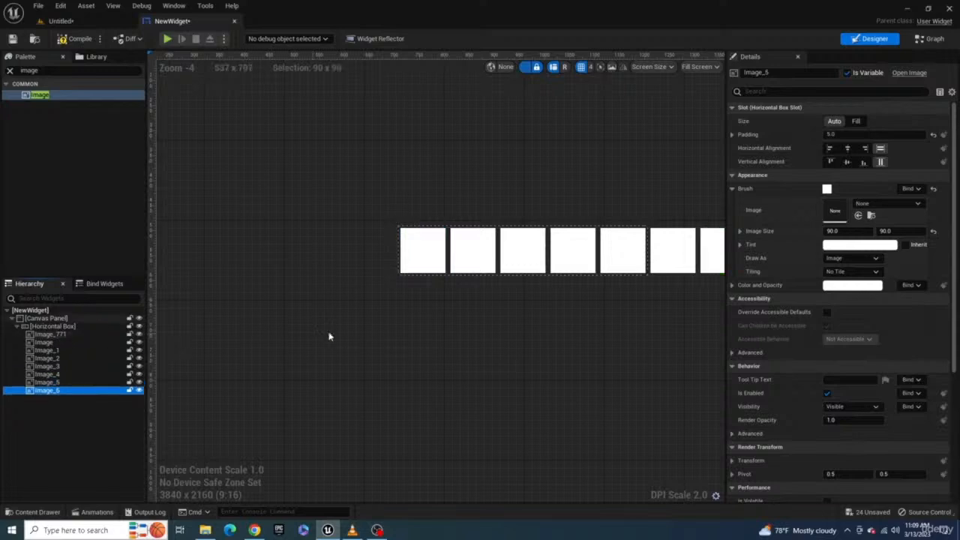
pyautogui.moveTo(532, 303); pyautogui.dragTo(378, 323, button='right')
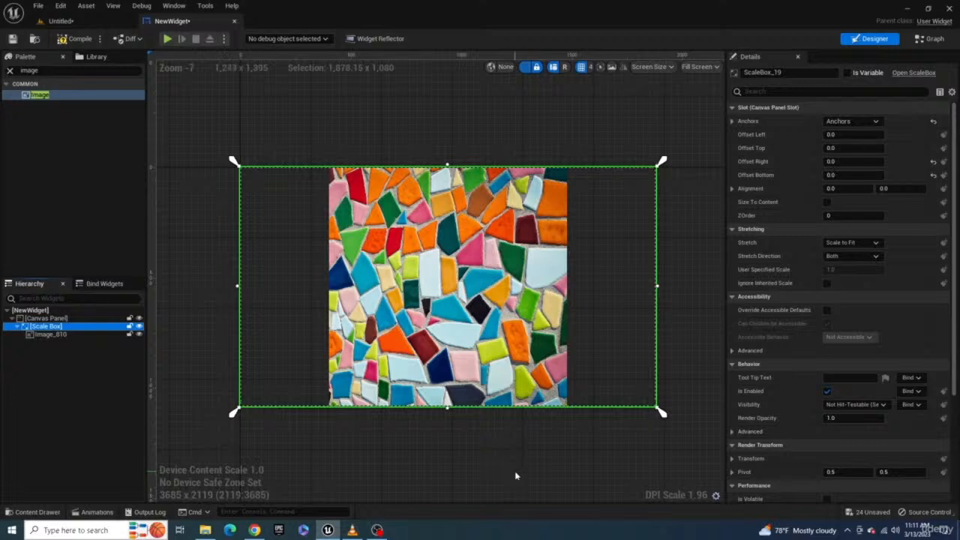
# Resize the preview screen to about 2932 x 2309 to check how the scale box fits the mosaic image.
pyautogui.click(705, 410)
pyautogui.moveTo(658, 411); pyautogui.dragTo(574, 434)
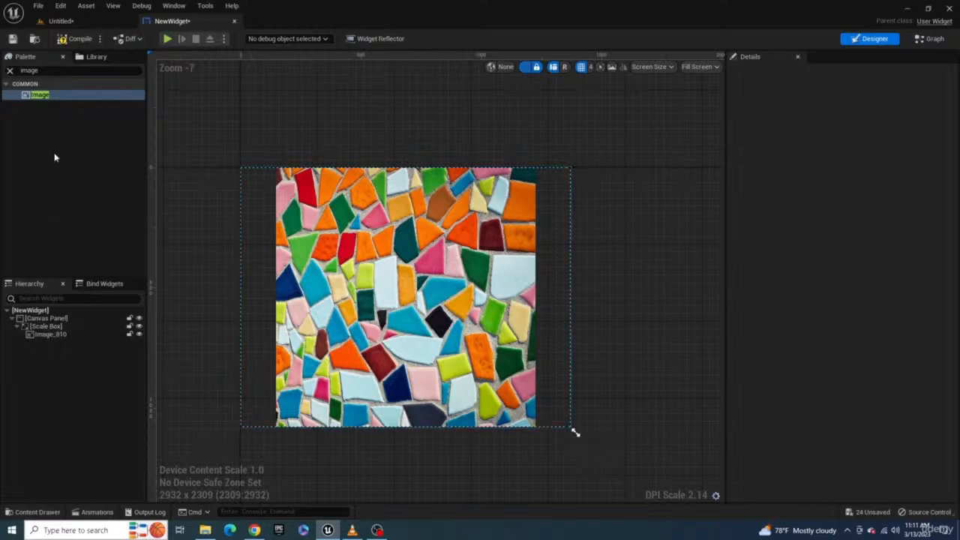
# Add an Image widget to the canvas panel inside the scale box, sized 100 x 100 with the Image_Clover_01 texture.
pyautogui.moveTo(40, 96); pyautogui.dragTo(54, 322)
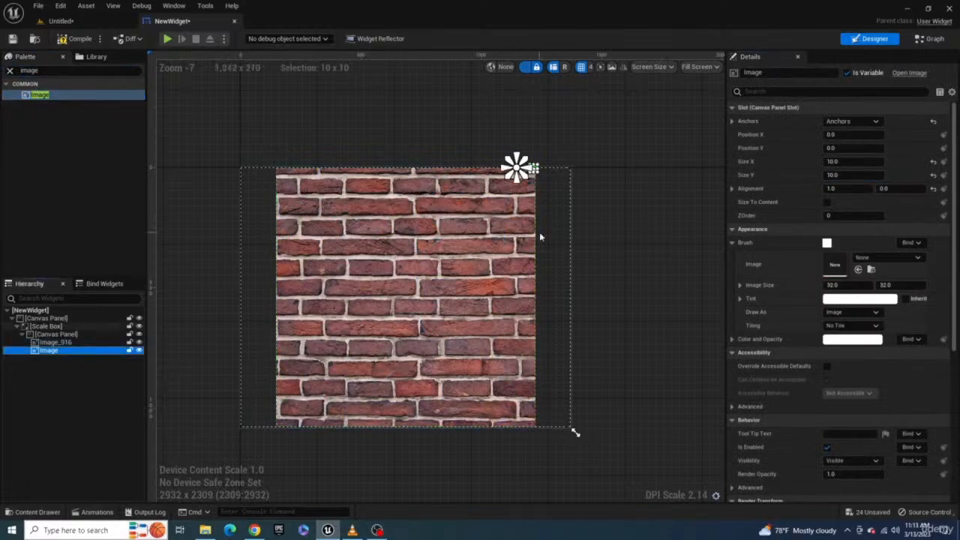
pyautogui.moveTo(57, 343); pyautogui.dragTo(58, 344)
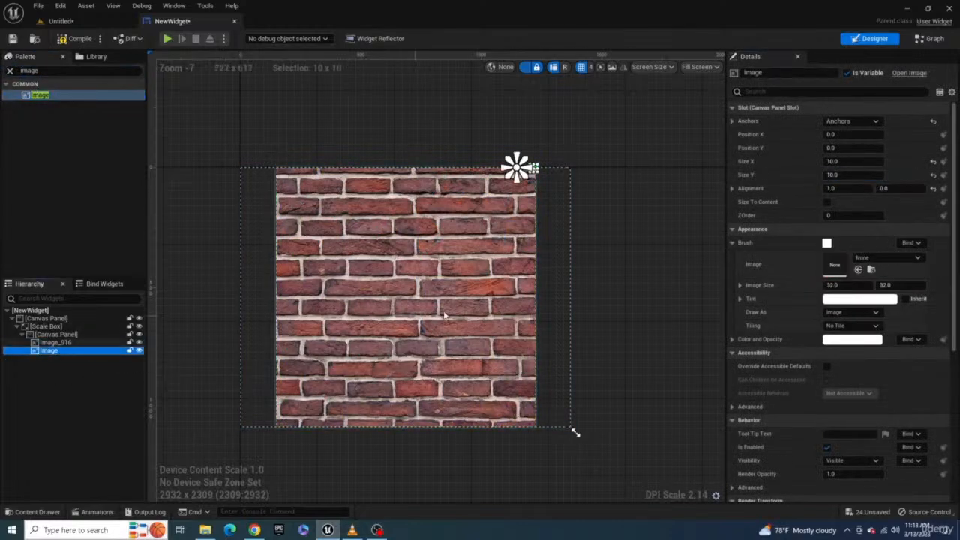
pyautogui.click(848, 163)
pyautogui.click(887, 257)
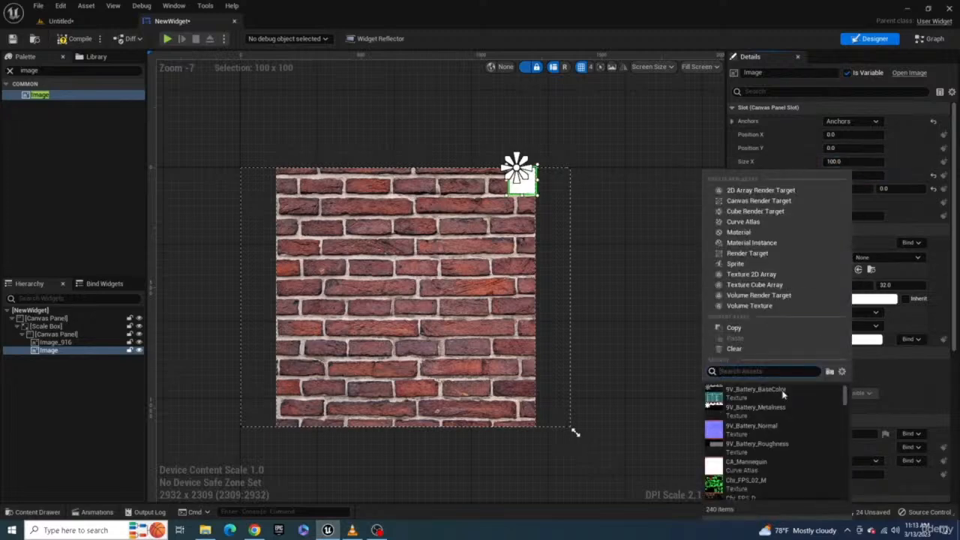
pyautogui.click(750, 459)
# Set the clover image's size to 200 x 200.
pyautogui.click(49, 350)
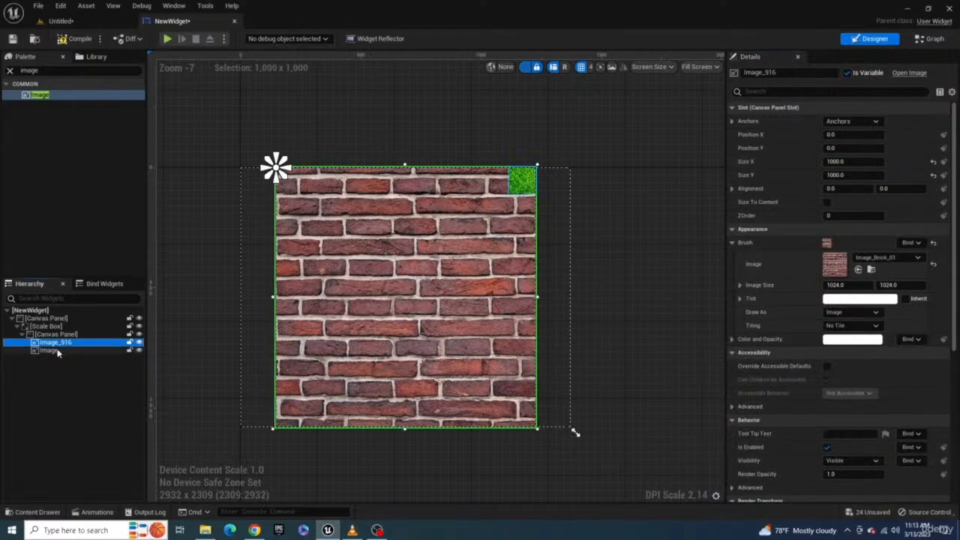
pyautogui.write('200')
pyautogui.press('Return')
# Duplicate the clover image and anchor the copy to the brick image's bottom-left corner, matching its position and alignment.
pyautogui.click(57, 344)
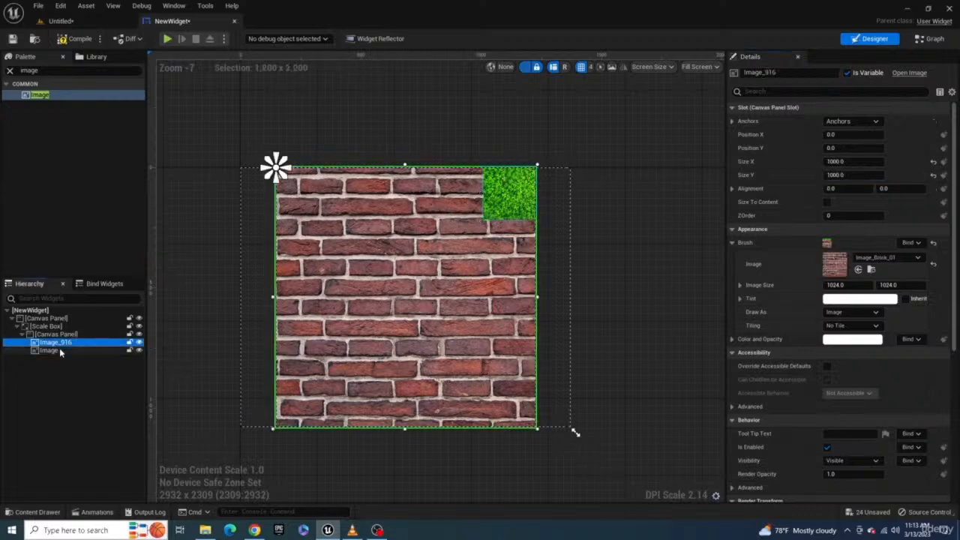
pyautogui.click(61, 351)
pyautogui.hotkey('ctrl', 'd')
pyautogui.click(851, 124)
pyautogui.keyDown('ctrl'); pyautogui.keyDown('shift'); pyautogui.click(832, 219); pyautogui.keyUp('shift'); pyautogui.keyUp('ctrl')
# Assign the Image_Lumber_01 texture to the bottom-left image and resize the preview screen to check the scaling.
pyautogui.click(881, 258)
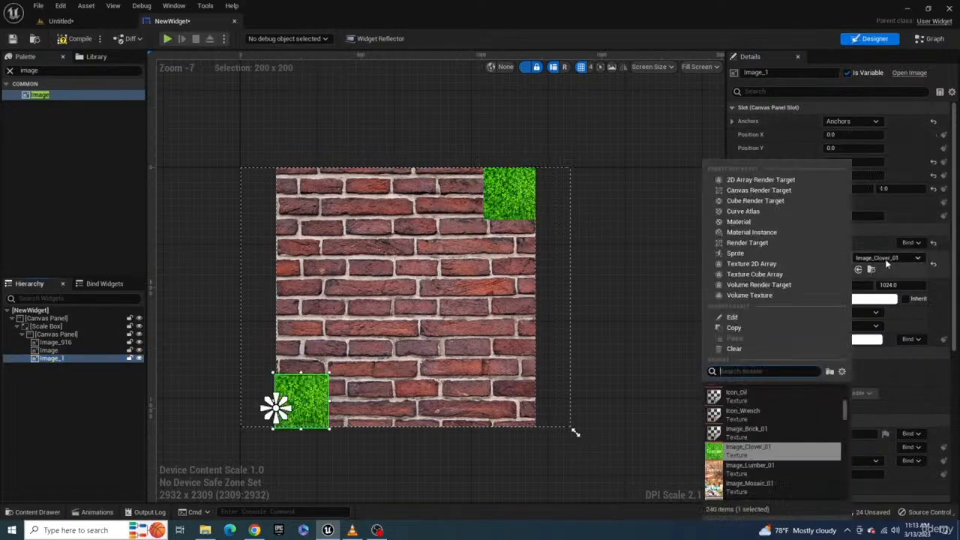
pyautogui.click(771, 470)
pyautogui.moveTo(571, 428); pyautogui.dragTo(596, 420)
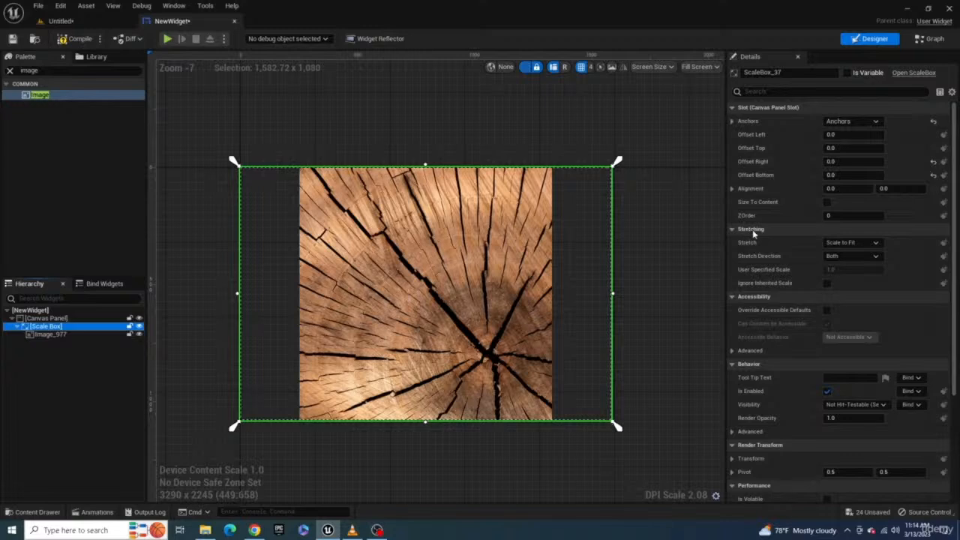
# Set the scale box's Stretch to Fill and narrow the preview screen to about 2829 x 2206.
pyautogui.click(825, 243)
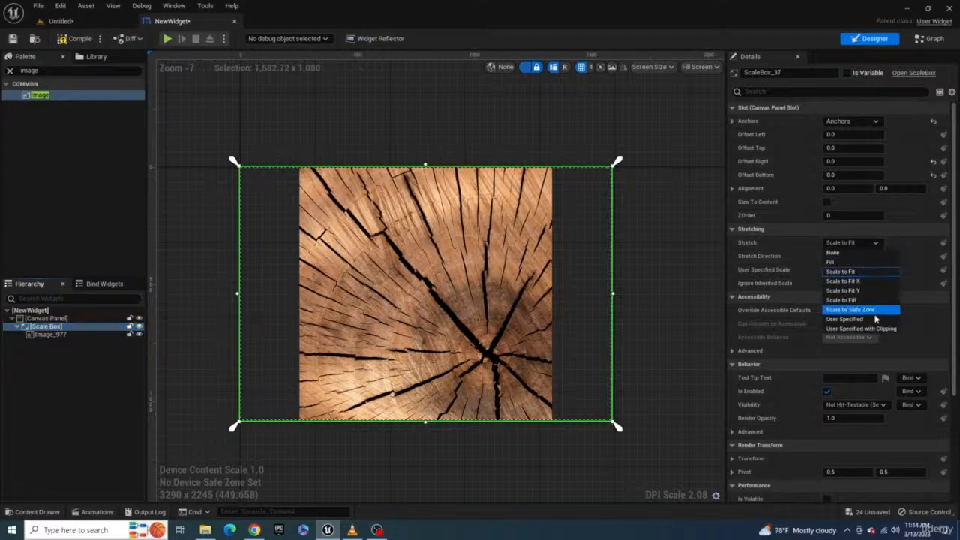
pyautogui.click(857, 263)
pyautogui.click(686, 420)
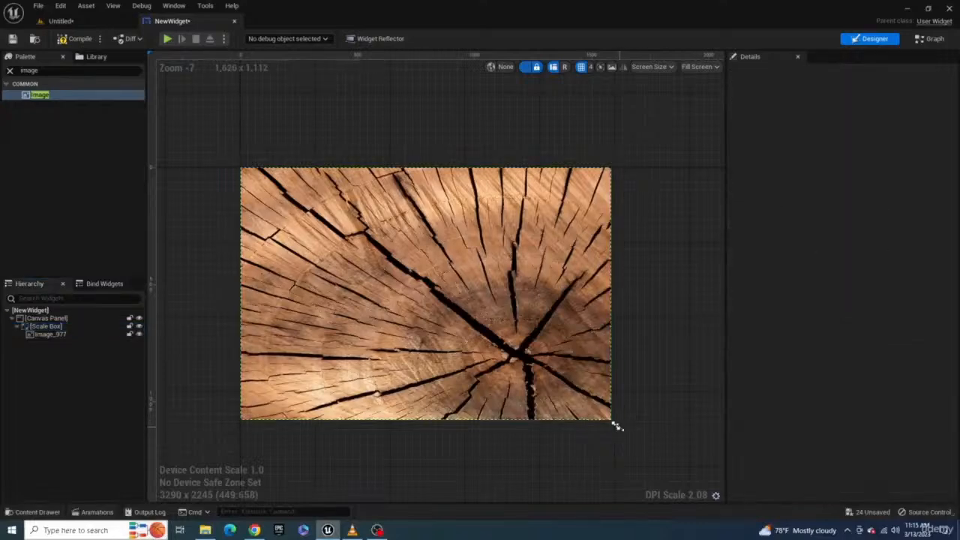
pyautogui.moveTo(614, 422); pyautogui.dragTo(561, 421)
# Set the scale box's Stretch to Scale to Fit and resize the preview screen to about 2769 x 2222.
pyautogui.click(512, 339)
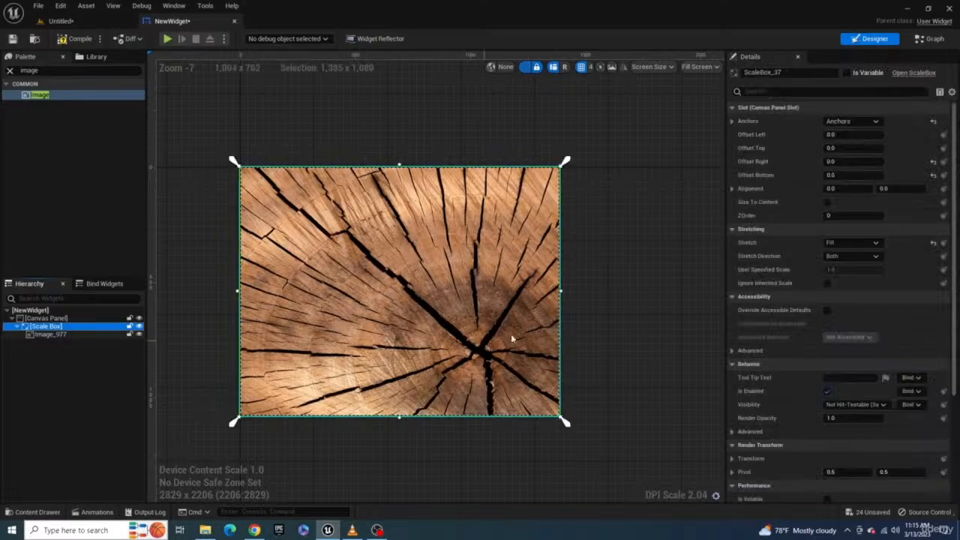
pyautogui.click(837, 243)
pyautogui.click(862, 272)
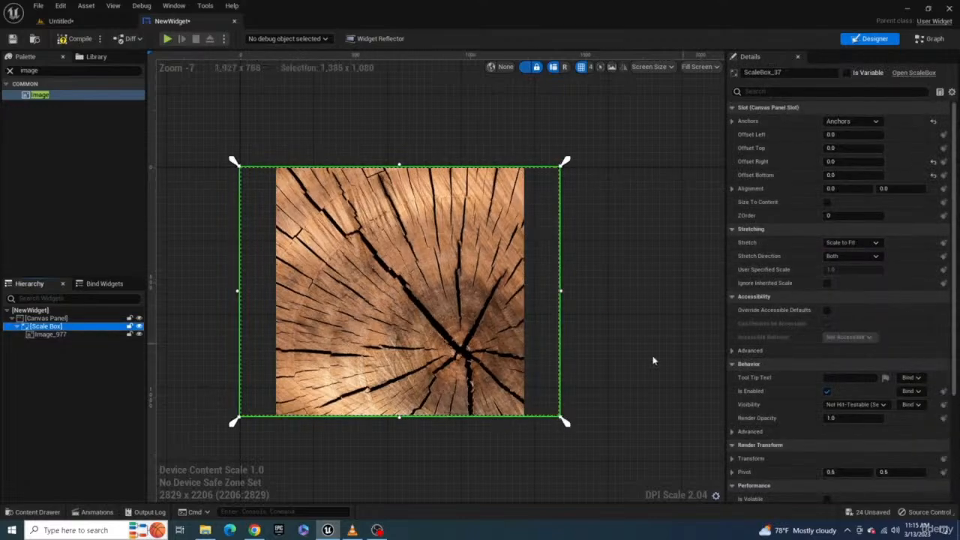
pyautogui.moveTo(561, 420)
pyautogui.mouseDown()
pyautogui.moveTo(371, 422)
pyautogui.moveTo(450, 422)
pyautogui.moveTo(582, 374)
pyautogui.moveTo(602, 319)
pyautogui.moveTo(529, 422)
pyautogui.moveTo(413, 422)
pyautogui.moveTo(540, 422)
pyautogui.moveTo(602, 396)
pyautogui.moveTo(353, 407)
pyautogui.moveTo(542, 332)
pyautogui.moveTo(581, 267)
pyautogui.moveTo(555, 421)
pyautogui.mouseUp()
# Set the scale box's Stretch to Scale to Fit X.
pyautogui.click(46, 326)
pyautogui.click(857, 242)
pyautogui.click(862, 284)
pyautogui.click(601, 395)
# Set the scale box's Stretch to Scale to Fit Y and resize the preview screen to about 3157 x 1686.
pyautogui.click(854, 242)
pyautogui.click(875, 273)
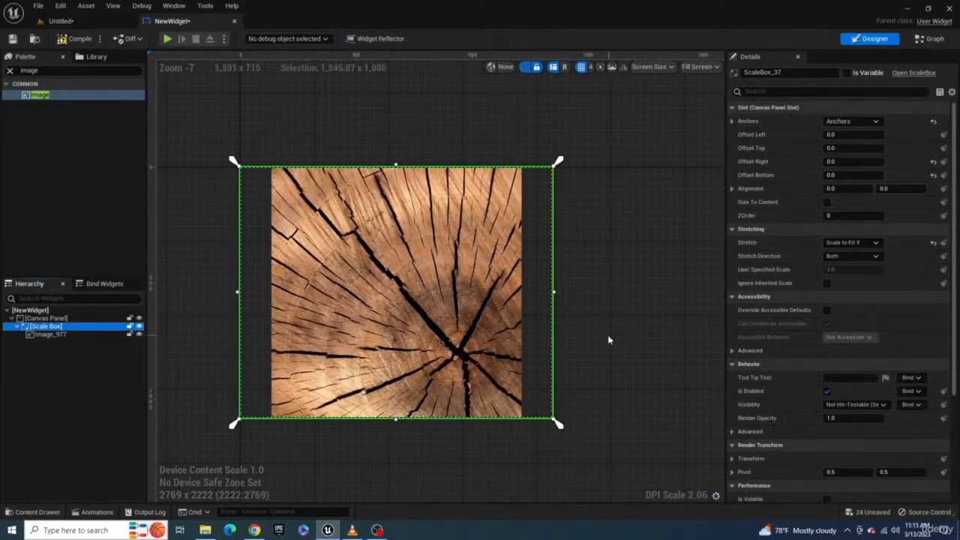
pyautogui.click(558, 423)
pyautogui.moveTo(558, 423); pyautogui.dragTo(600, 362)
# Set the scale box's Stretch to Scale to Fill and narrow the preview screen to about 2630 x 1723.
pyautogui.click(852, 242)
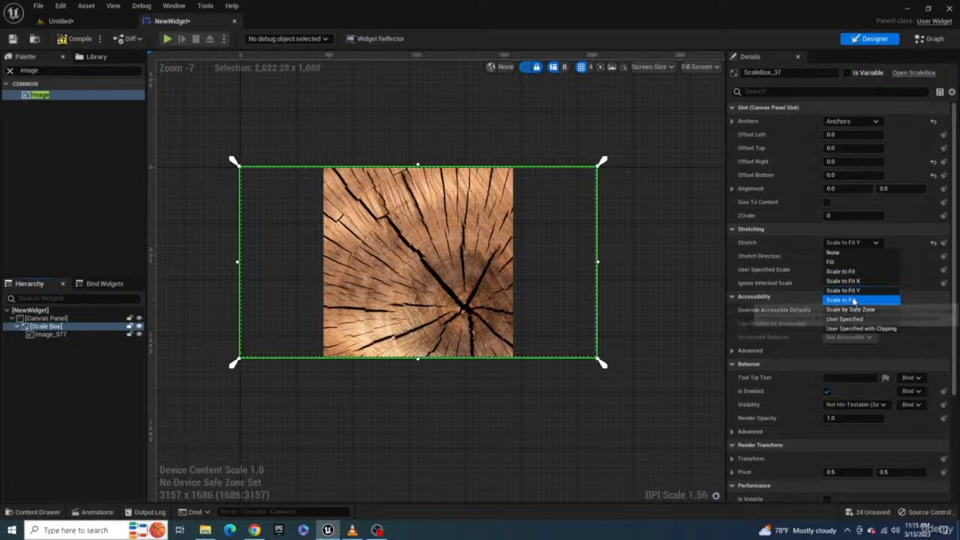
pyautogui.click(840, 300)
pyautogui.click(695, 315)
pyautogui.moveTo(604, 365); pyautogui.dragTo(541, 365)
pyautogui.click(540, 365)
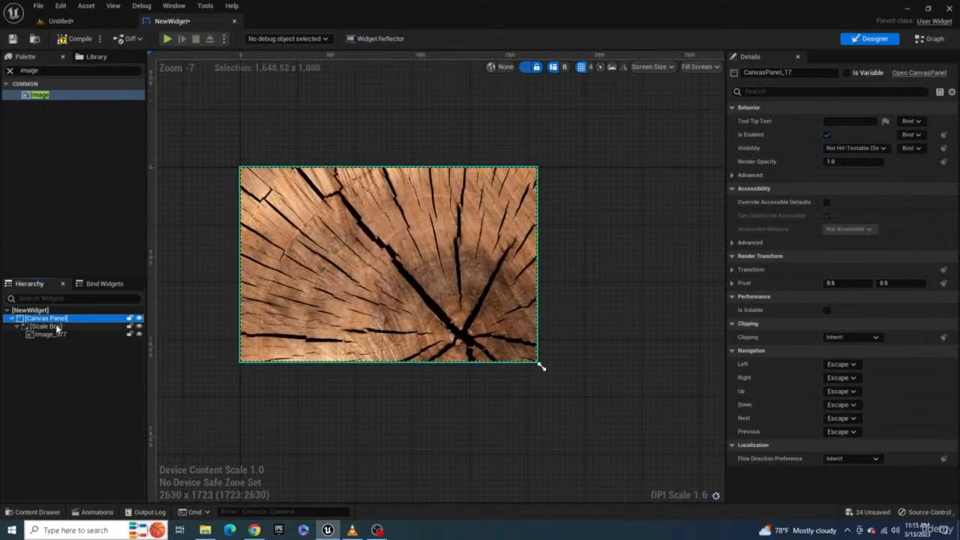
# Set the scale box's Stretch to User Specified and raise its user specified scale to 1.5.
pyautogui.click(540, 365)
pyautogui.click(838, 242)
pyautogui.click(847, 319)
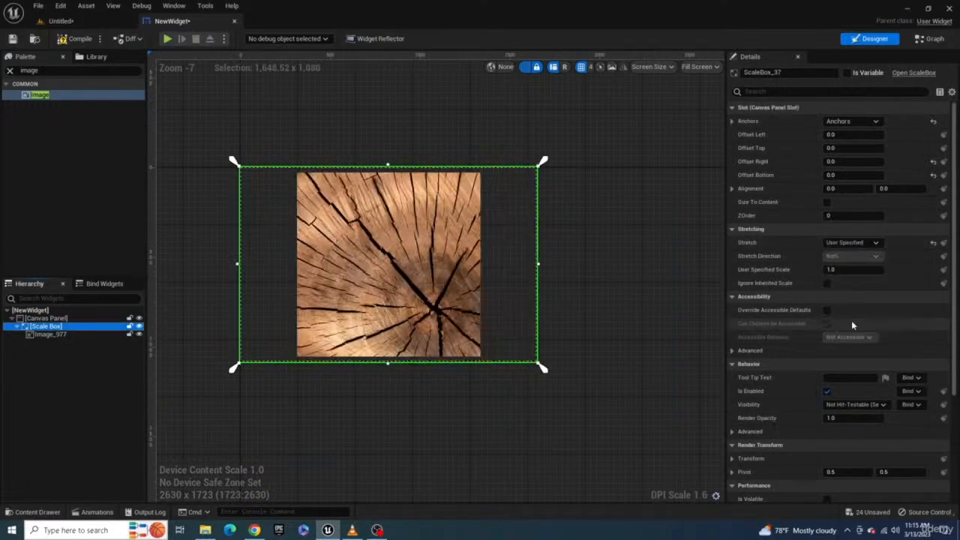
pyautogui.moveTo(832, 269)
pyautogui.mouseDown()
pyautogui.moveTo(855, 269)
pyautogui.moveTo(817, 269)
pyautogui.moveTo(834, 269)
pyautogui.mouseUp()
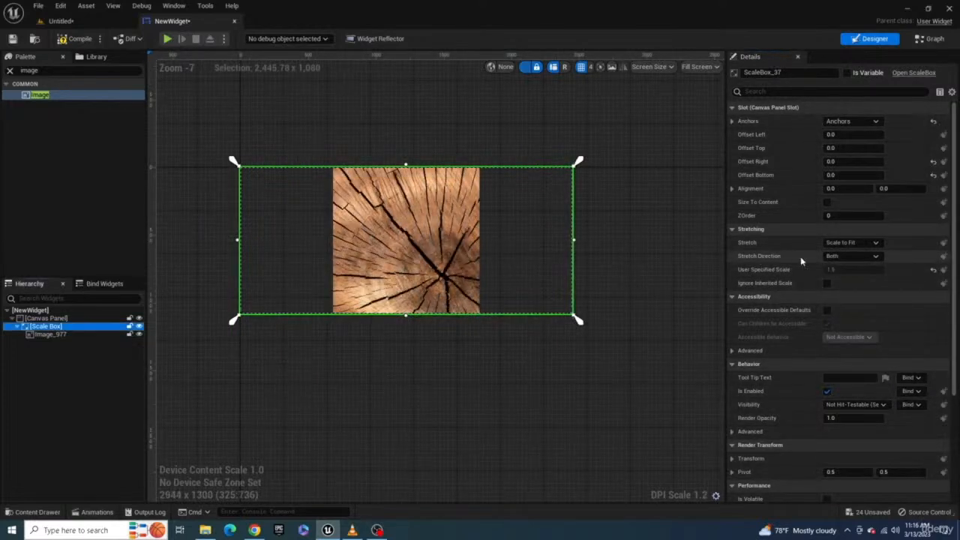
# Try the Down Only and Up Only stretch directions on the scale box, returning the setting to Both.
pyautogui.click(845, 276)
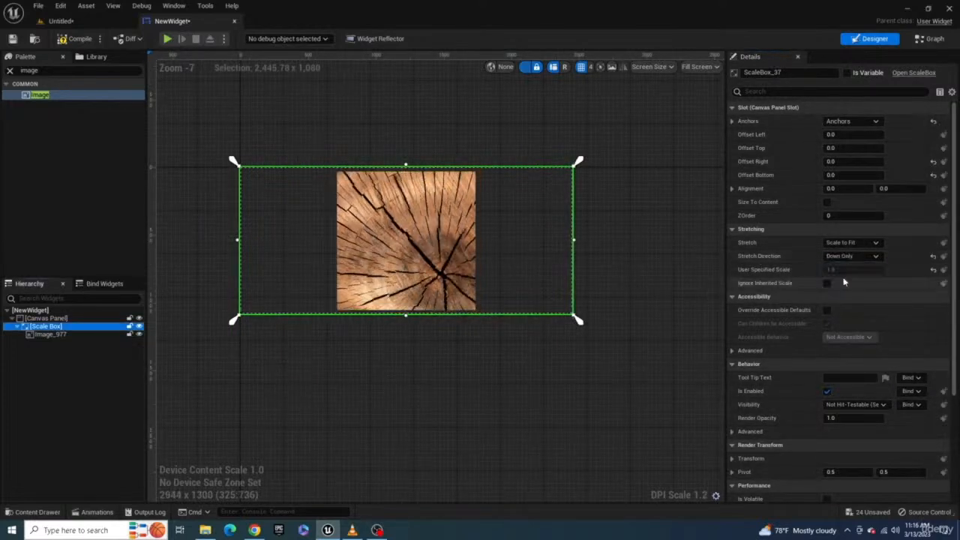
pyautogui.click(862, 257)
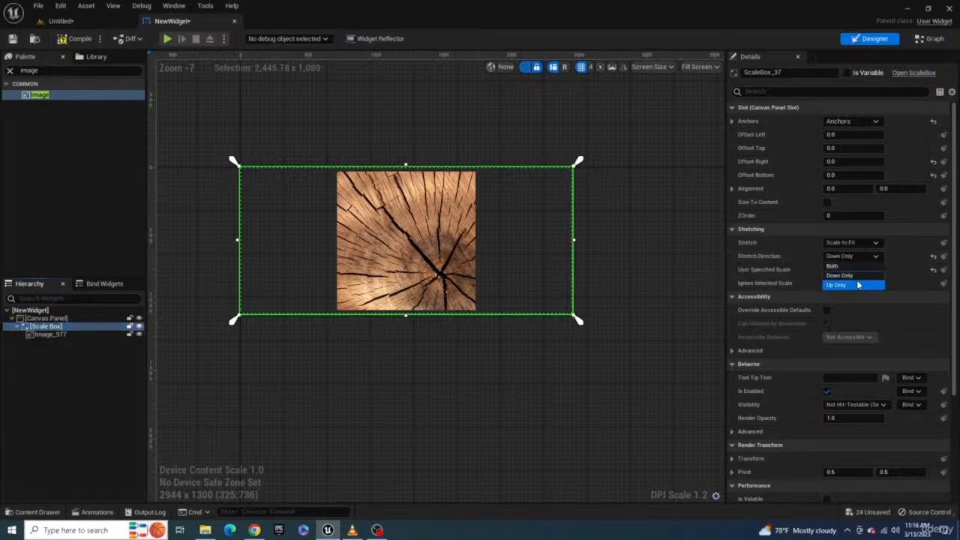
pyautogui.click(857, 284)
pyautogui.click(855, 258)
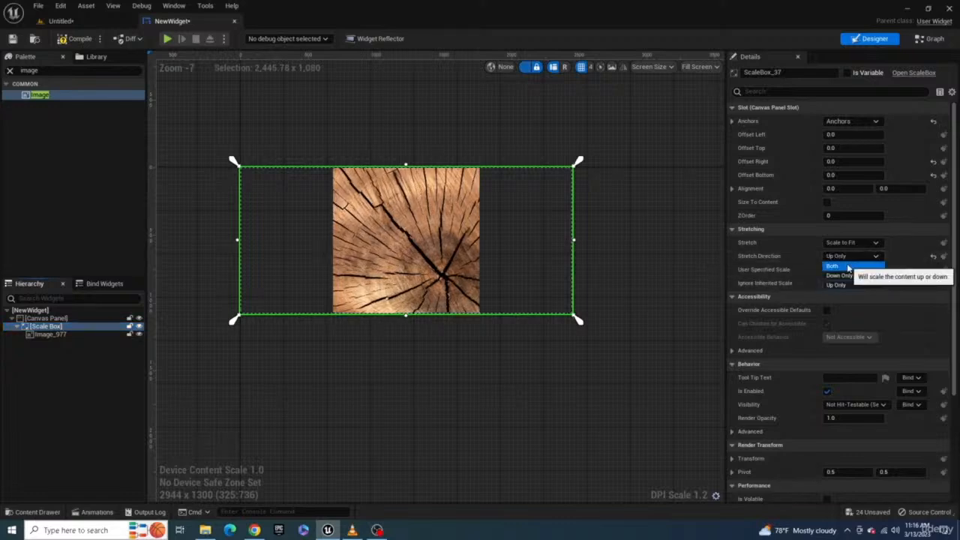
pyautogui.click(848, 267)
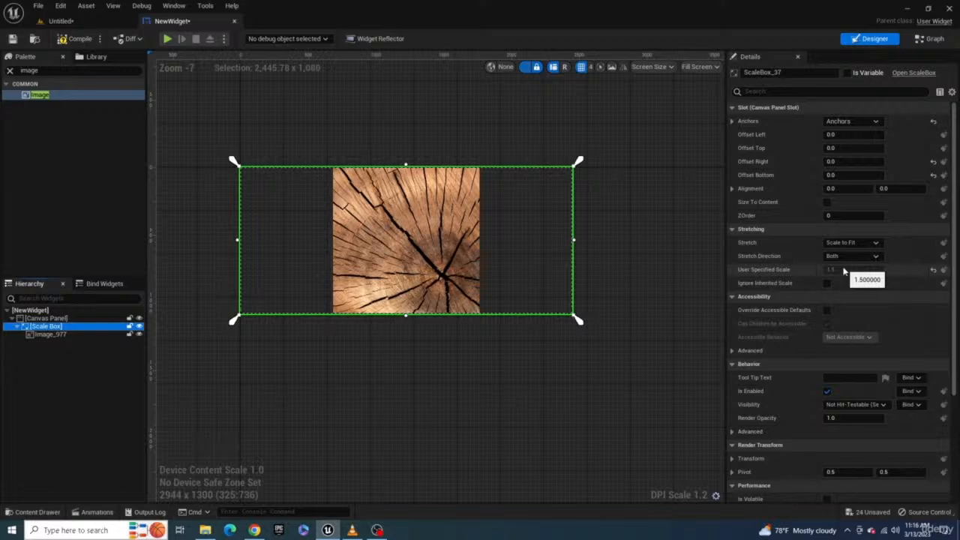
# Align the lumber image horizontally to the right and then to the left within the scale box.
pyautogui.click(38, 341)
pyautogui.click(49, 336)
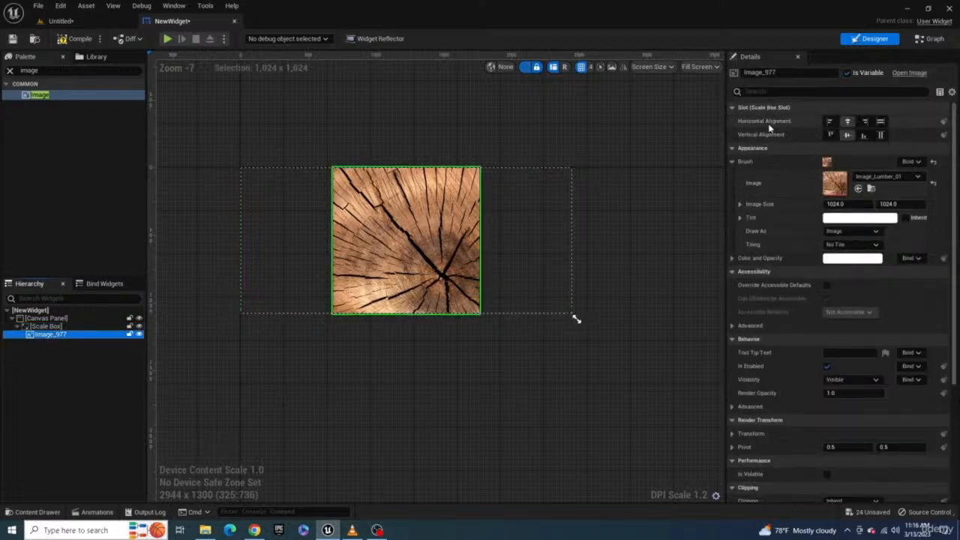
pyautogui.click(867, 123)
pyautogui.click(829, 122)
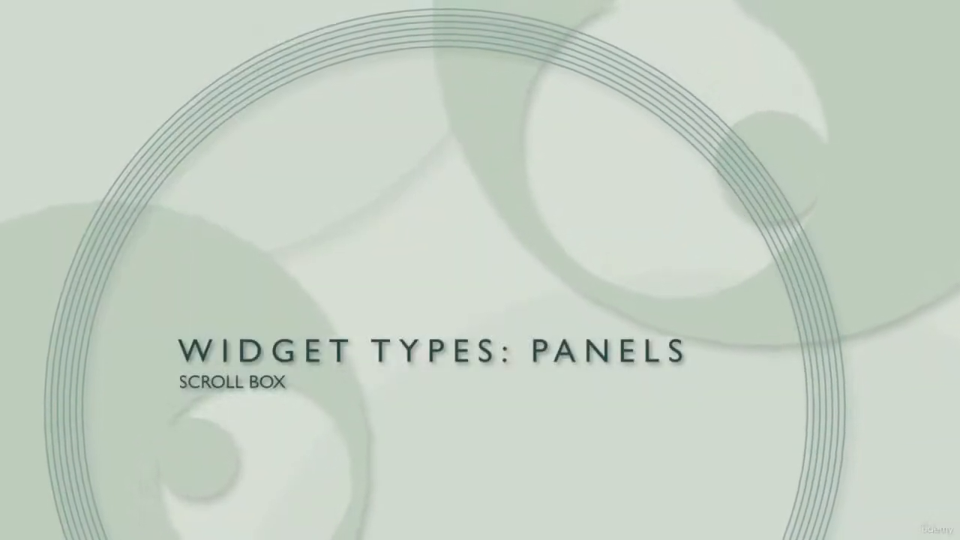
# Copy the brick and clover images together and paste the pair into the scroll box three times.
pyautogui.keyDown('shift'); pyautogui.click(76, 387); pyautogui.keyUp('shift')
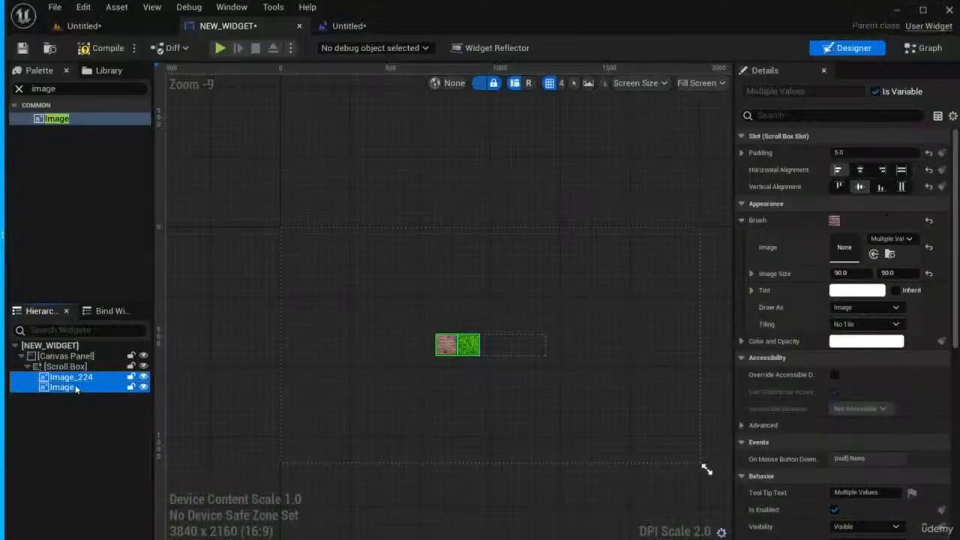
pyautogui.rightClick(66, 381)
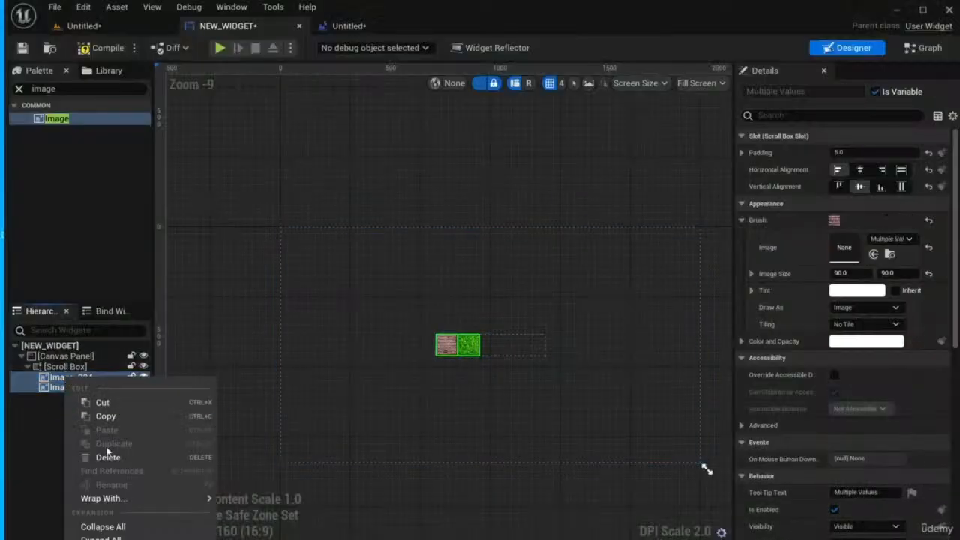
pyautogui.click(105, 416)
pyautogui.click(70, 367)
pyautogui.hotkey('ctrl', 'v')
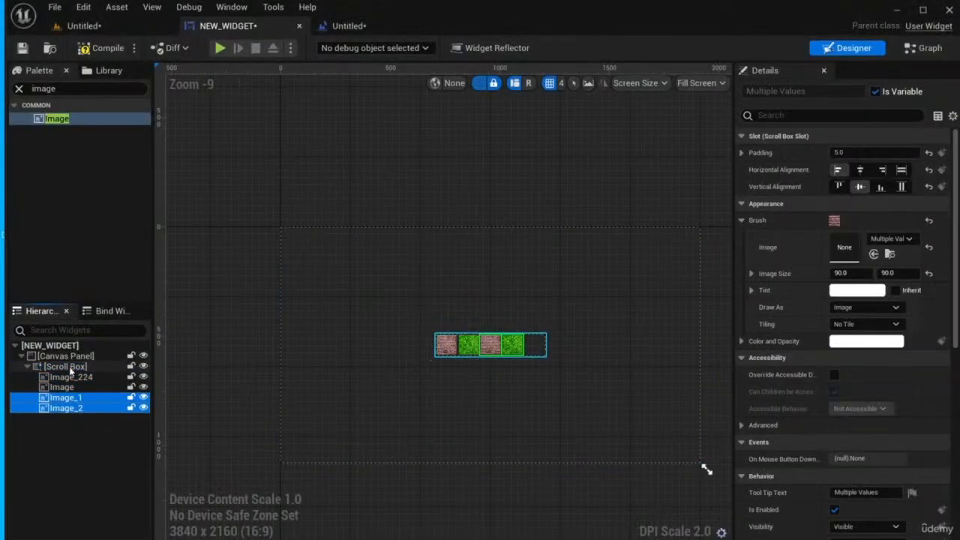
pyautogui.click(72, 368)
pyautogui.hotkey('ctrl', 'v')
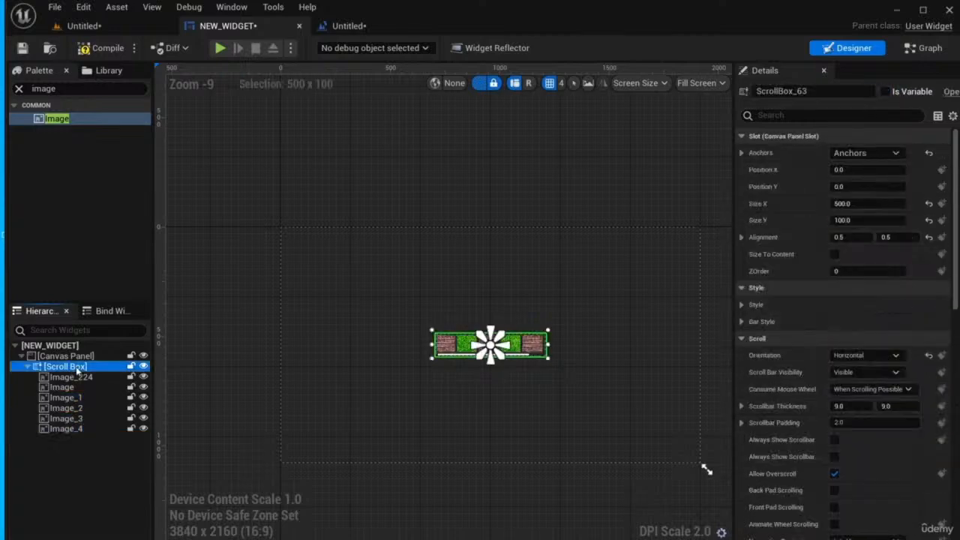
pyautogui.hotkey('ctrl', 'v')
# Play the level and scroll the horizontal scroll box to its end to test the scrollbar.
pyautogui.click(82, 25)
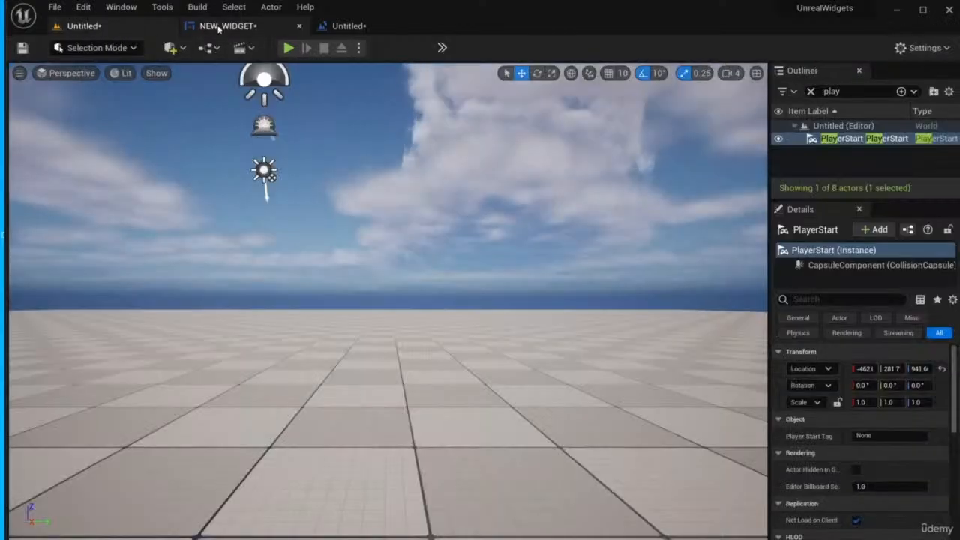
pyautogui.click(288, 48)
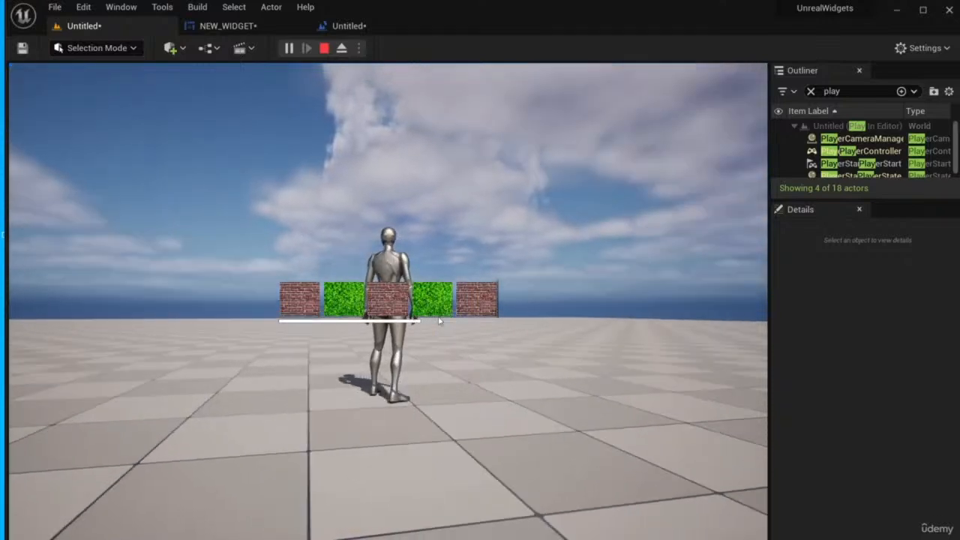
pyautogui.moveTo(416, 323); pyautogui.dragTo(512, 325)
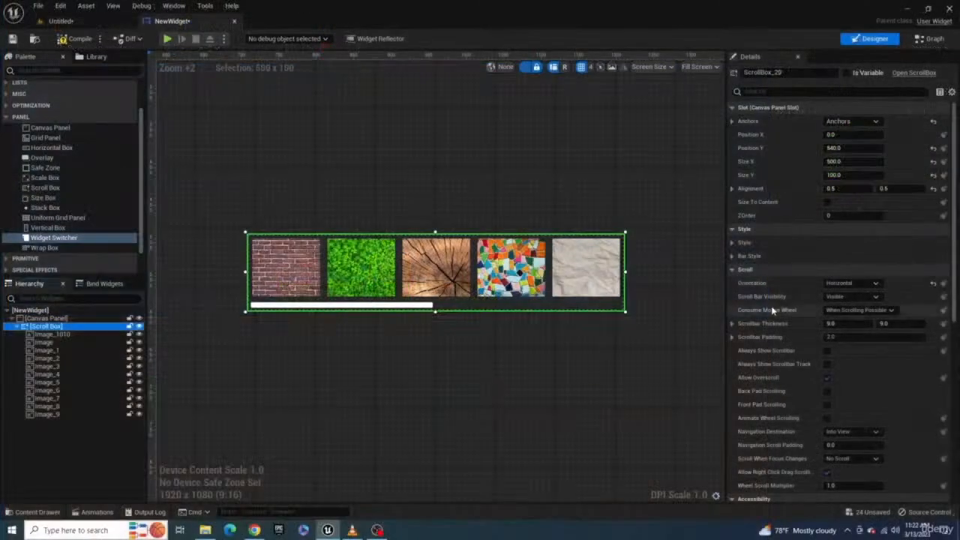
# Try the Vertical orientation on the scroll box, returning the setting to Horizontal.
pyautogui.click(840, 285)
pyautogui.click(844, 299)
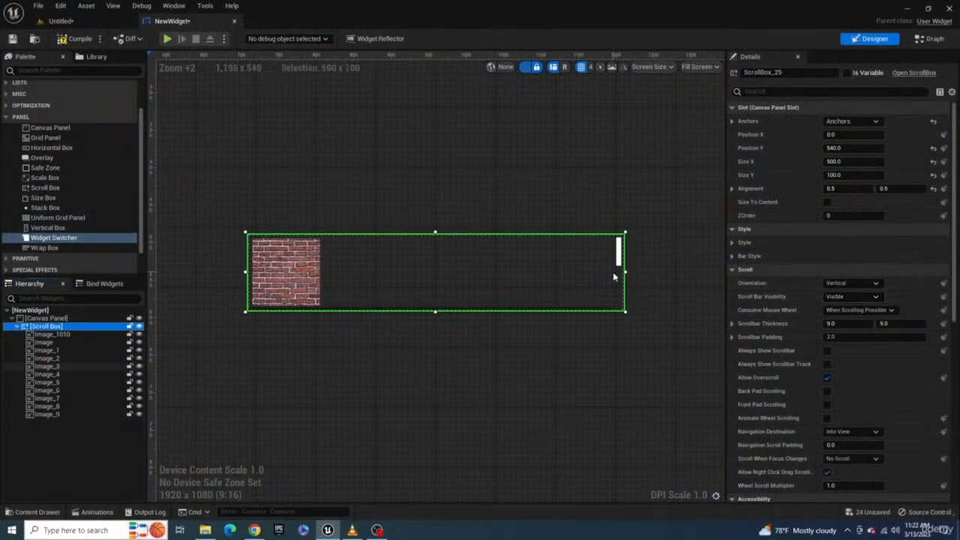
pyautogui.click(852, 283)
pyautogui.click(839, 291)
# Try Collapsed and Hidden for the scroll bar visibility, returning it to Visible, and leave Consume Mouse Wheel at When Scrolling Possible.
pyautogui.click(851, 296)
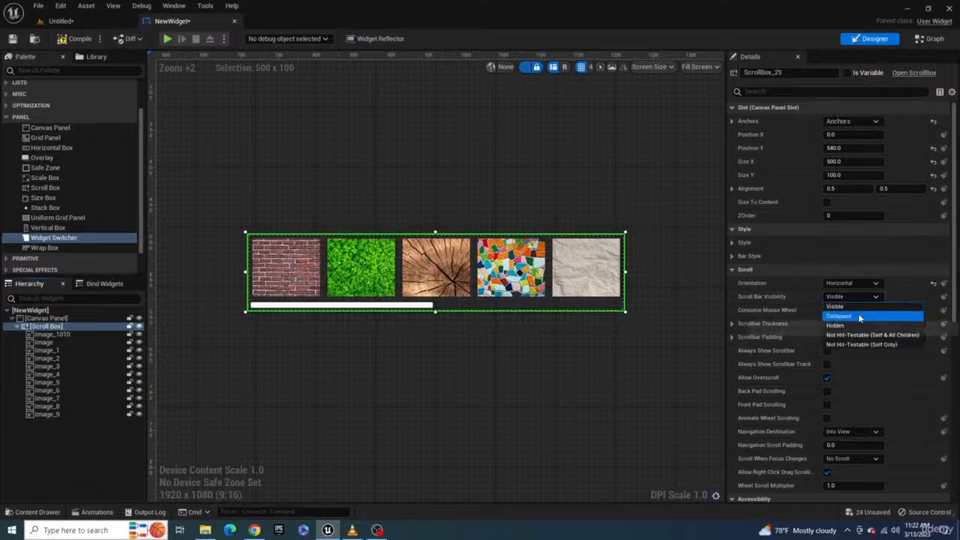
pyautogui.click(857, 318)
pyautogui.click(856, 298)
pyautogui.click(851, 328)
pyautogui.click(850, 298)
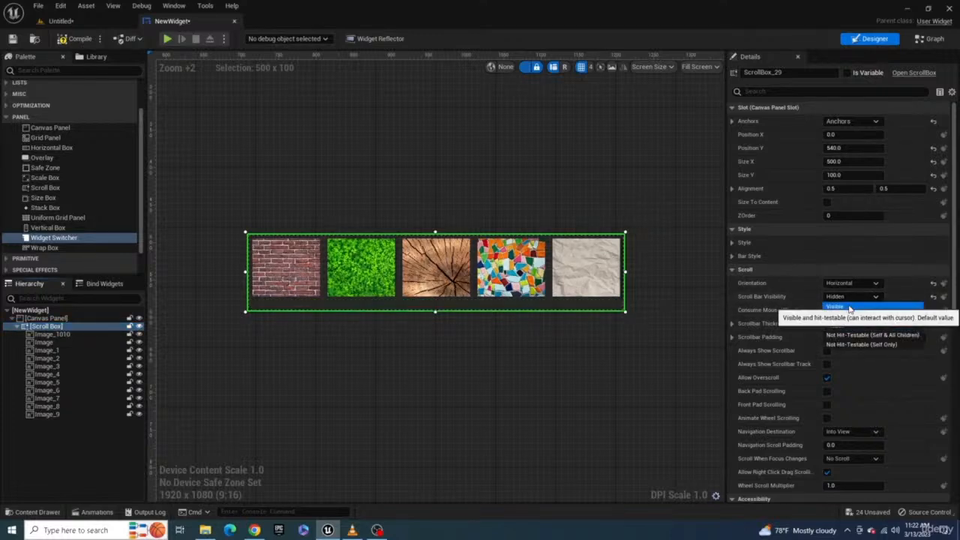
pyautogui.click(850, 309)
pyautogui.click(857, 311)
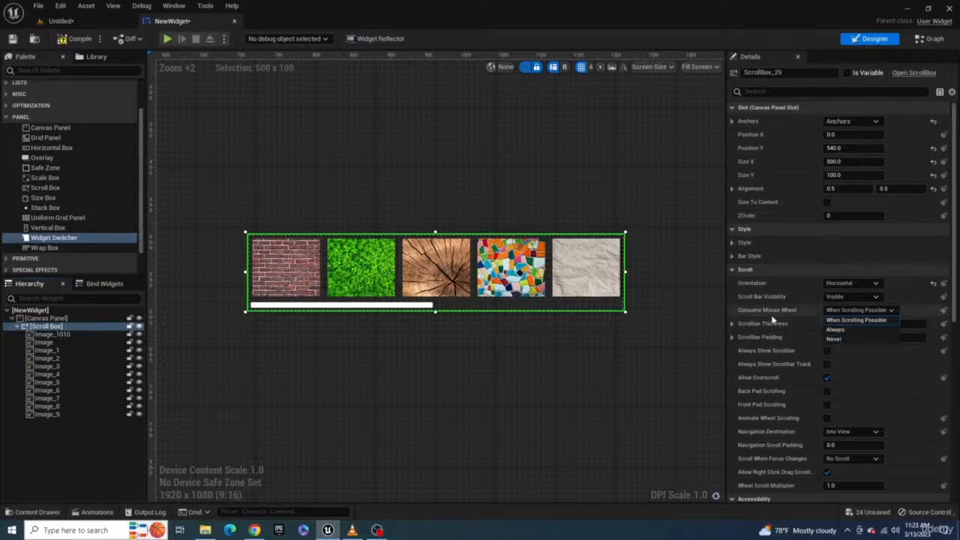
pyautogui.click(839, 314)
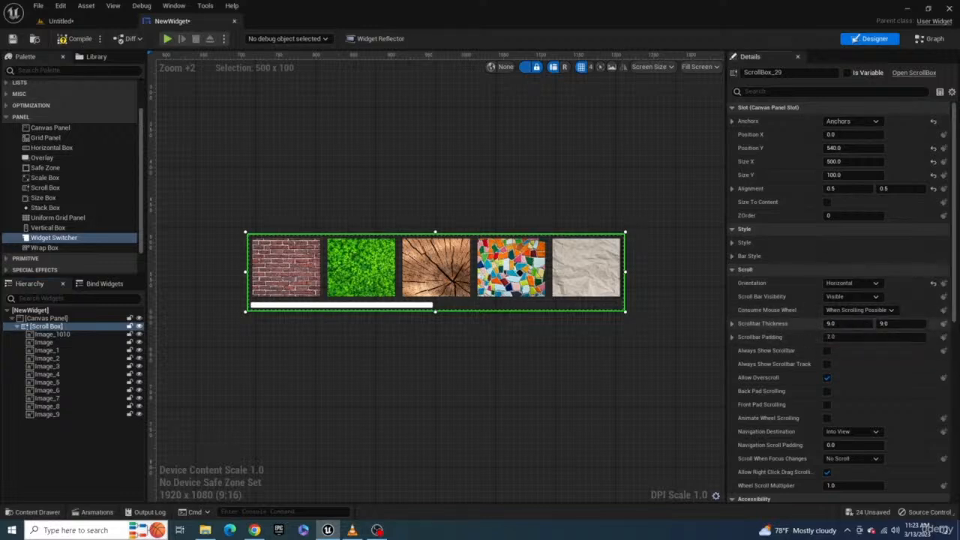
# Increase the scrollbar thickness to about 23.1 by 16.5 and set its padding to 10, leaving Always Show Scrollbar off.
pyautogui.moveTo(867, 324)
pyautogui.mouseDown()
pyautogui.moveTo(888, 324)
pyautogui.moveTo(870, 327)
pyautogui.mouseUp()
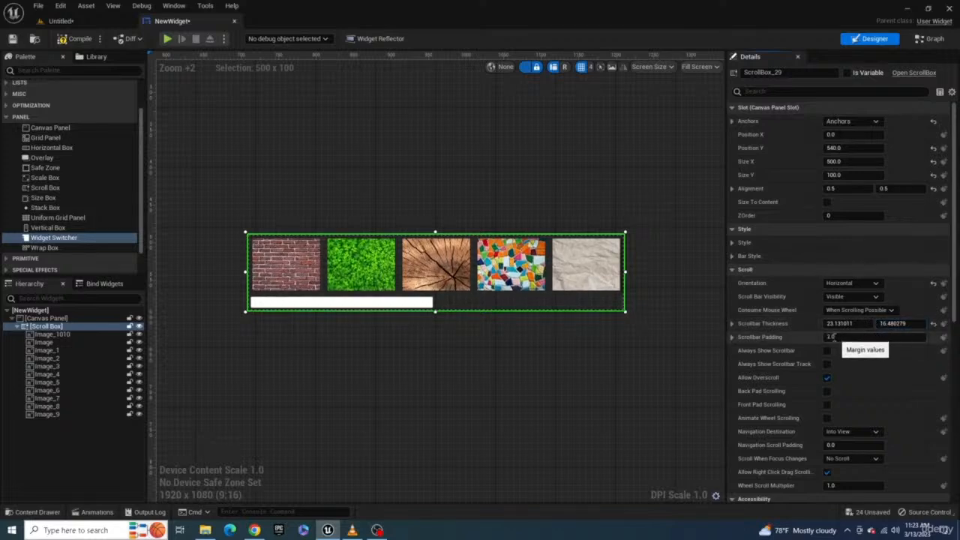
pyautogui.click(827, 337)
pyautogui.press('Return')
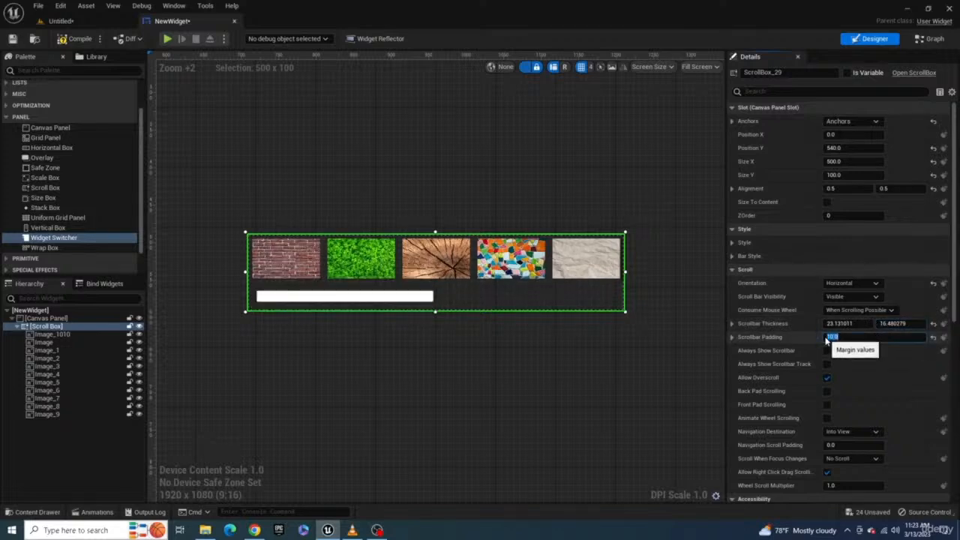
pyautogui.click(827, 351)
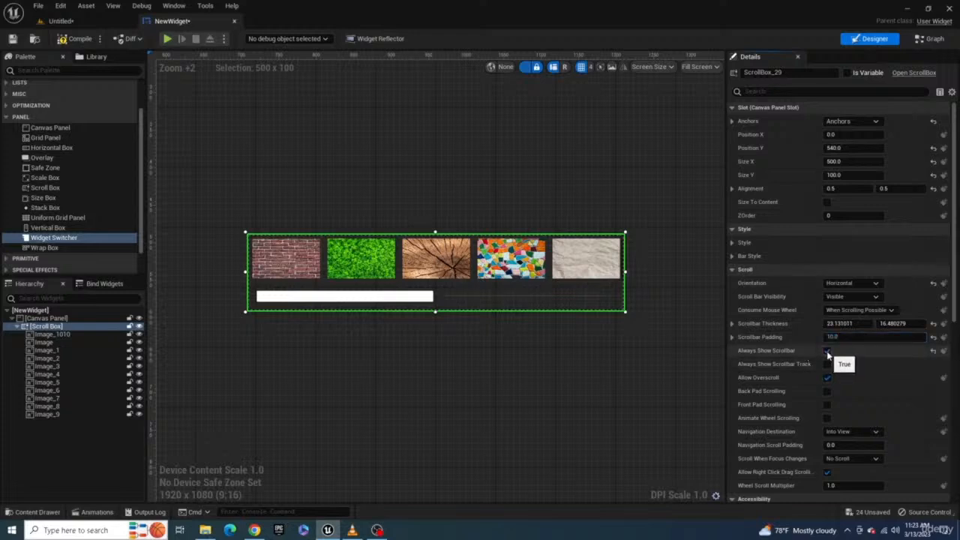
pyautogui.click(827, 350)
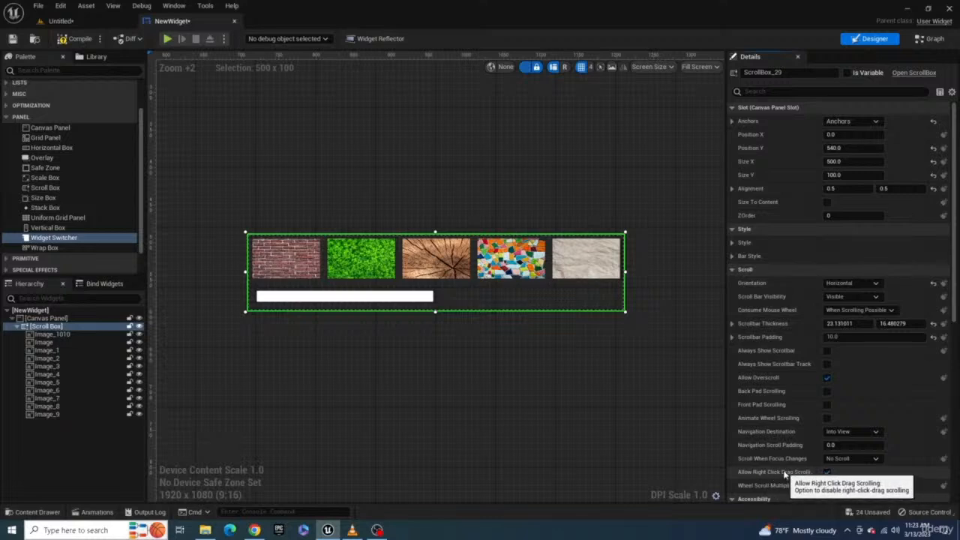
# Set the first brick image's size in the scroll box to 150 by 150, followed by a width of 20.
pyautogui.click(30, 334)
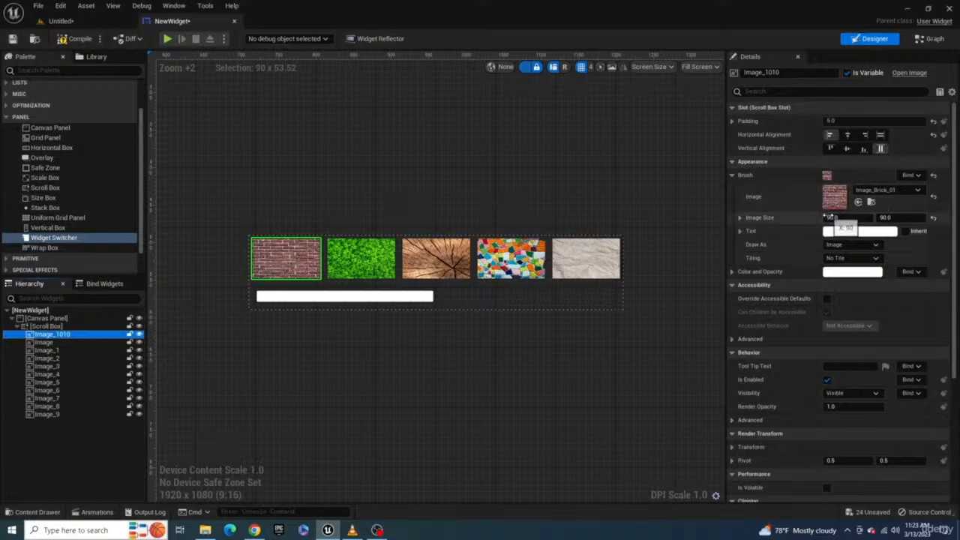
pyautogui.click(832, 217)
pyautogui.press('Tab')
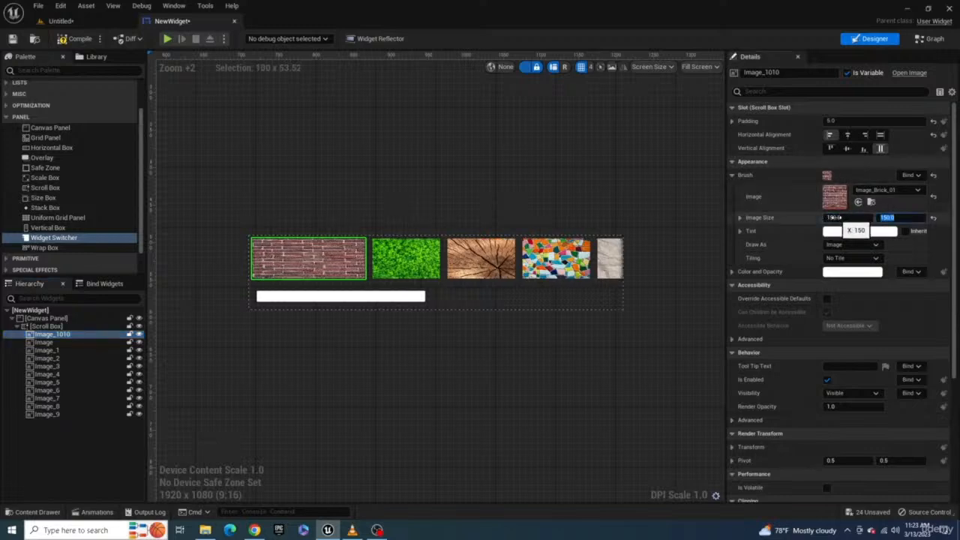
pyautogui.click(834, 217)
pyautogui.write('20')
pyautogui.press('Tab')
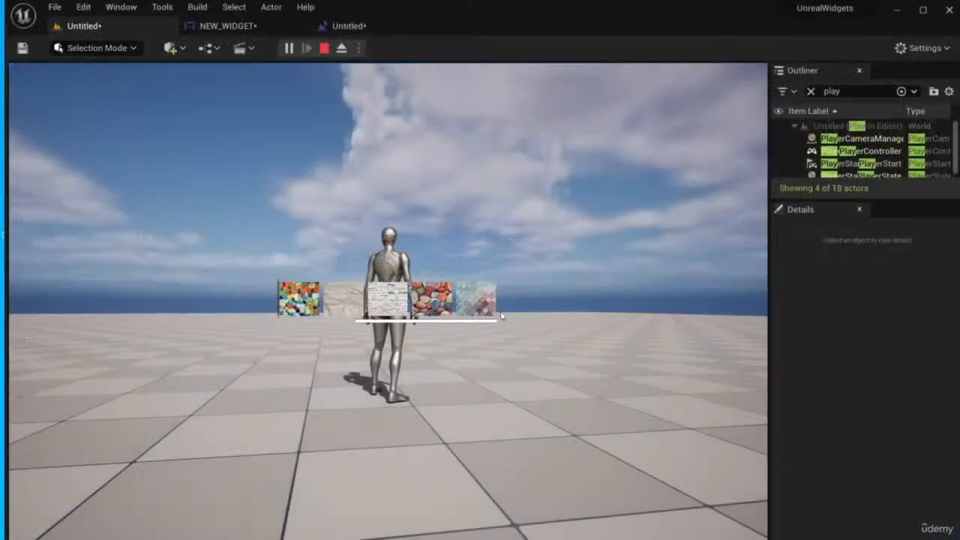
# Scroll the row of texture images back and forth in the running game to test the scroll box.
pyautogui.scroll(-3, 353, 323)
pyautogui.scroll(-4, 352, 324)
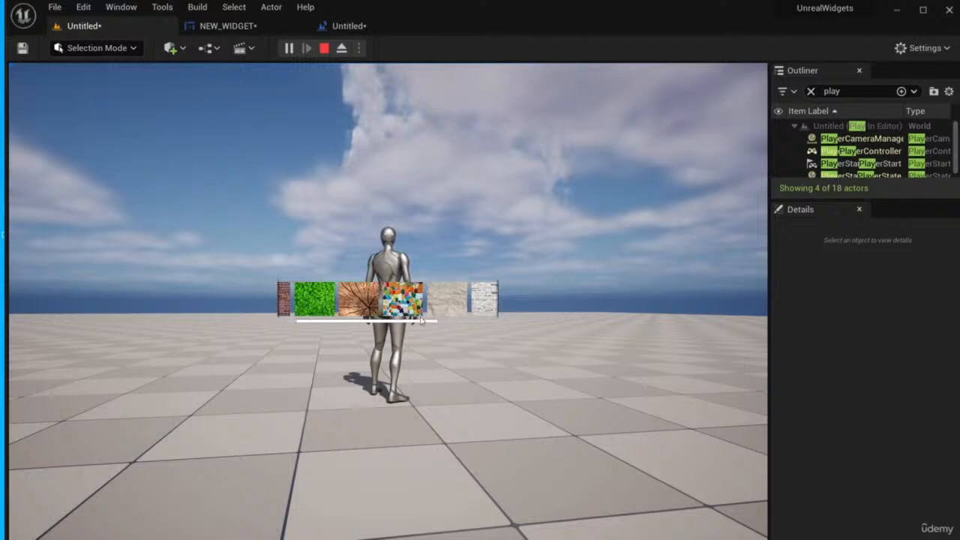
pyautogui.moveTo(474, 323); pyautogui.dragTo(363, 323)
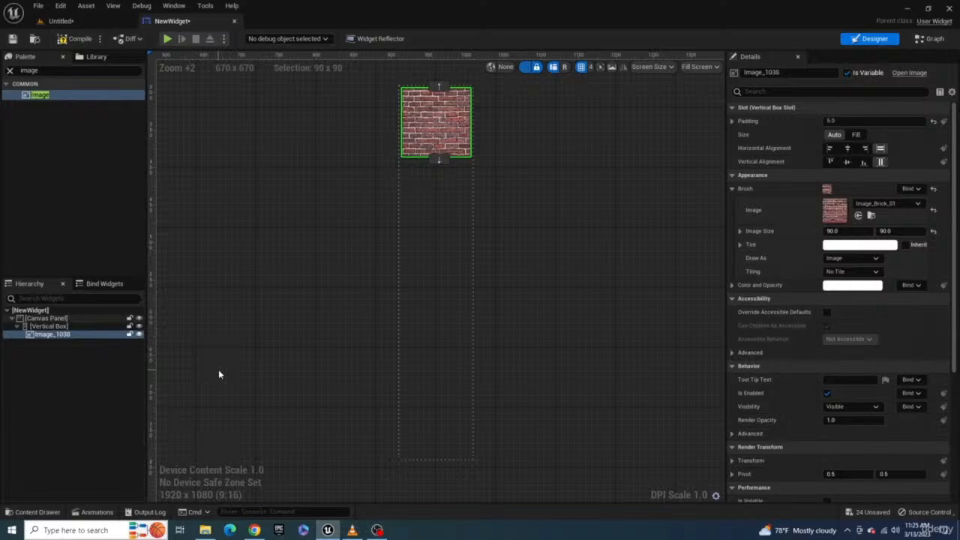
pyautogui.click(78, 327)
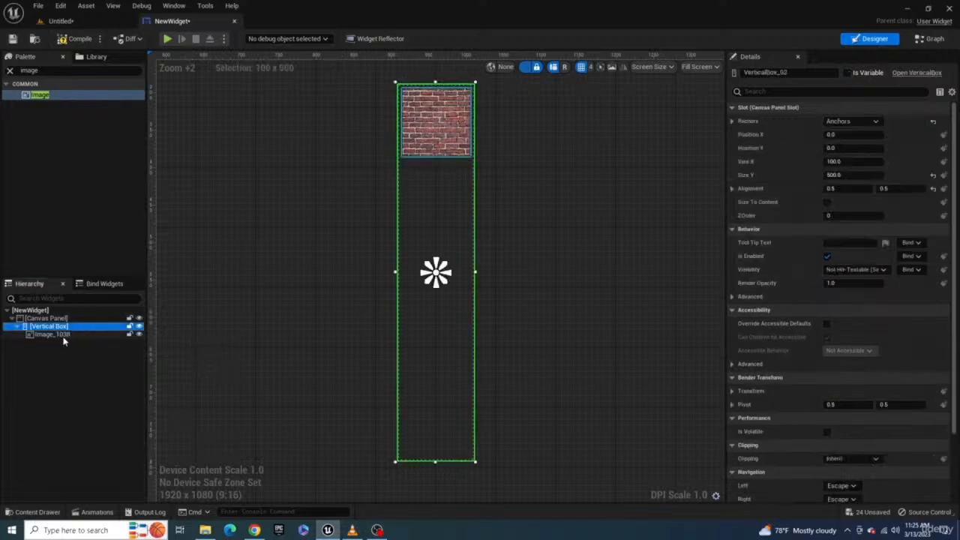
pyautogui.click(63, 334)
pyautogui.click(75, 327)
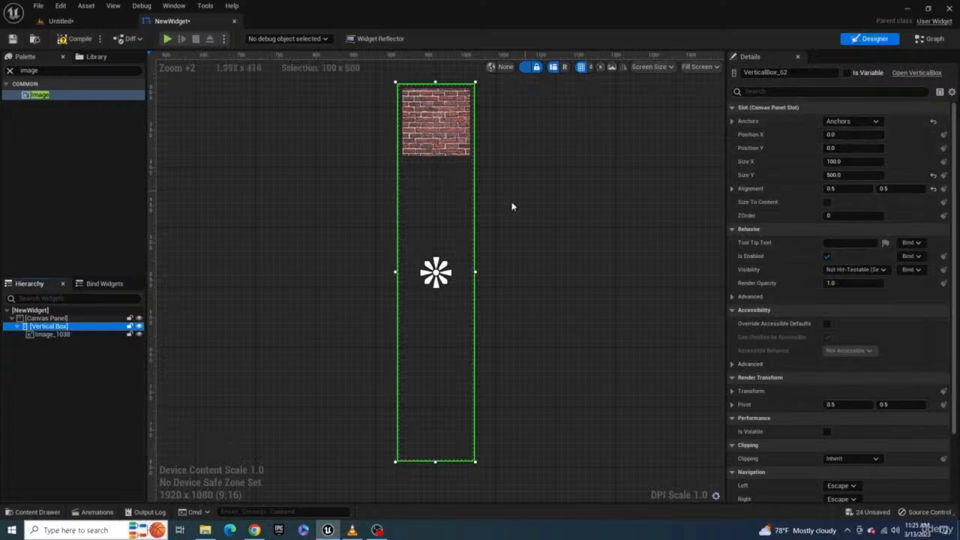
pyautogui.click(75, 335)
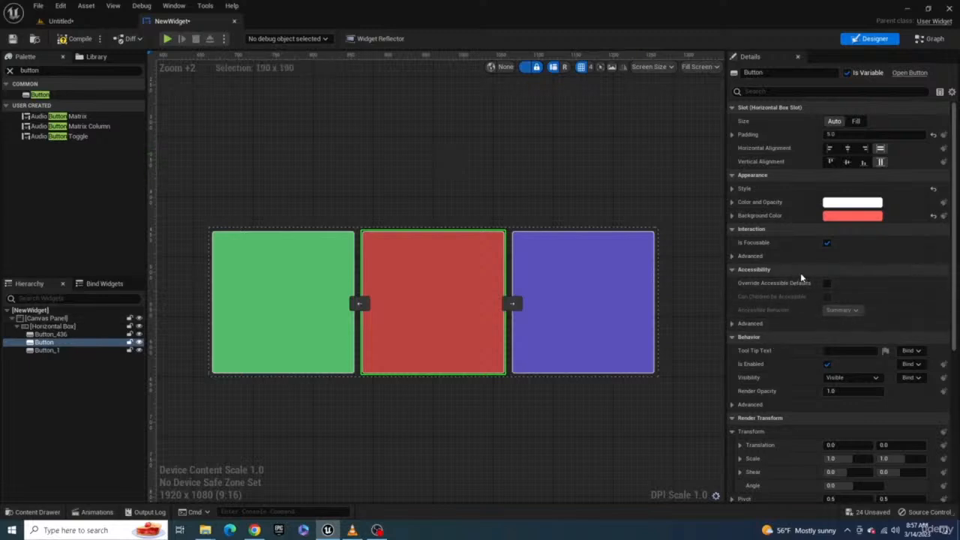
# Give the red button the tool tip text "This is the tooltip".
pyautogui.scroll(-2, 800, 279)
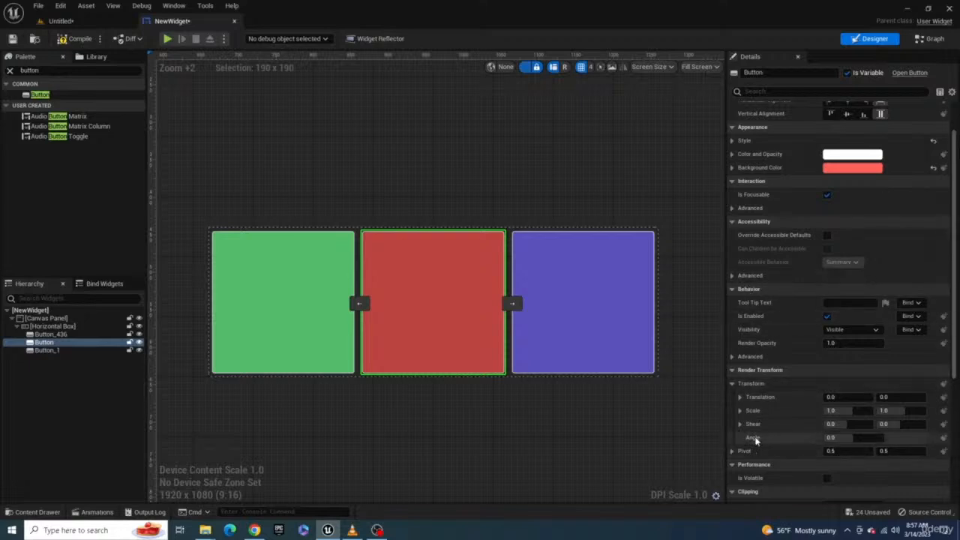
pyautogui.click(841, 302)
pyautogui.write('This is the toolti')
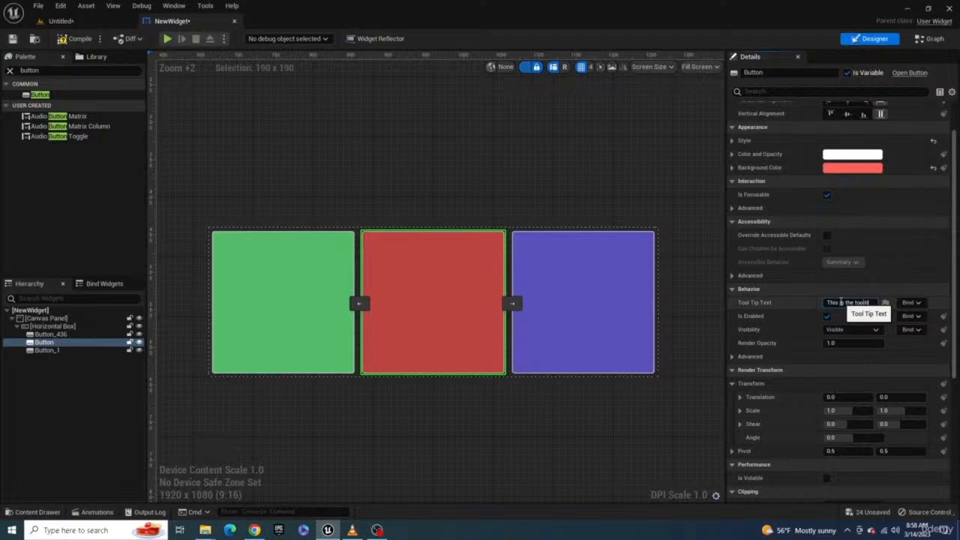
pyautogui.write('p')
pyautogui.press('Return')
# Try a lower render opacity on the red button, returning it to 1.0, and keep its visibility at Visible.
pyautogui.click(827, 320)
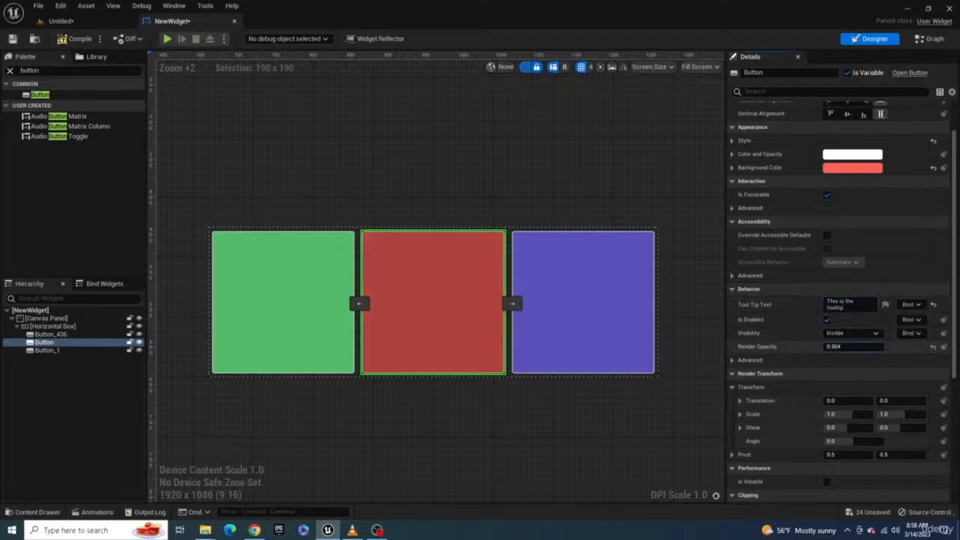
pyautogui.moveTo(833, 346); pyautogui.dragTo(854, 347)
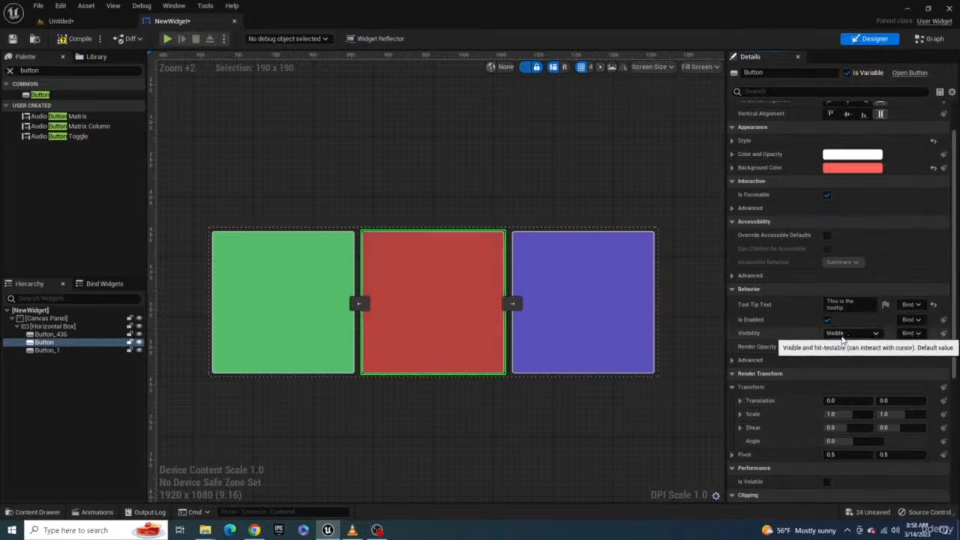
pyautogui.click(841, 336)
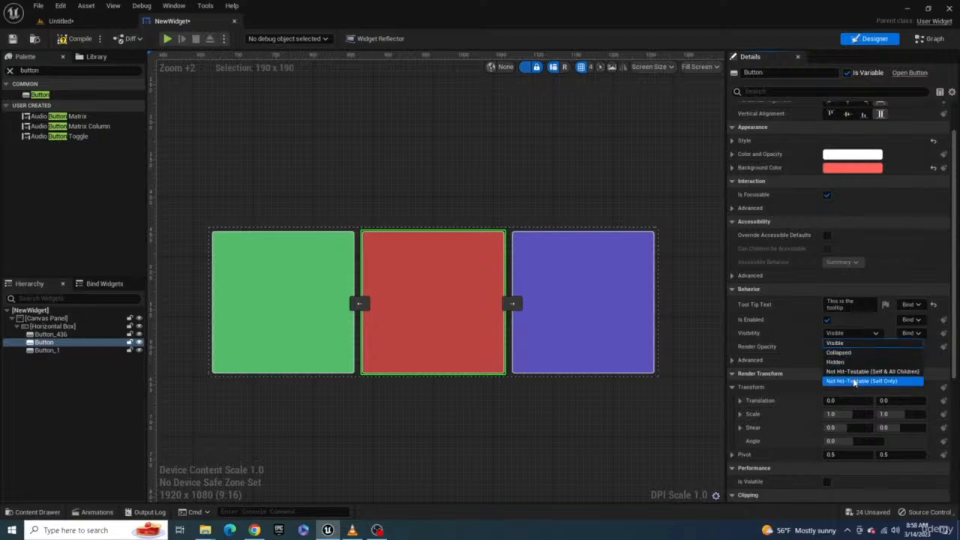
pyautogui.click(851, 344)
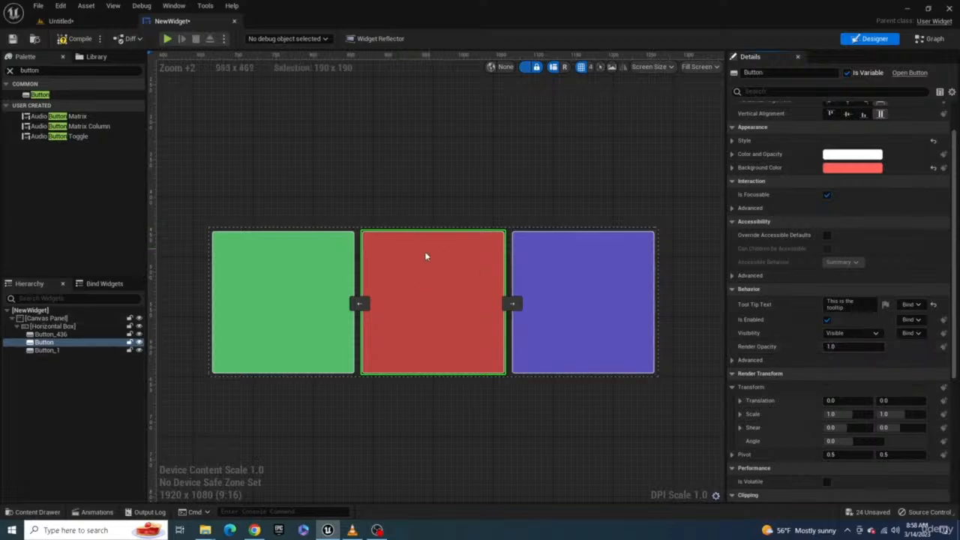
# Play the level to test the red button's tooltip and the green button's response, and end the preview.
pyautogui.click(167, 39)
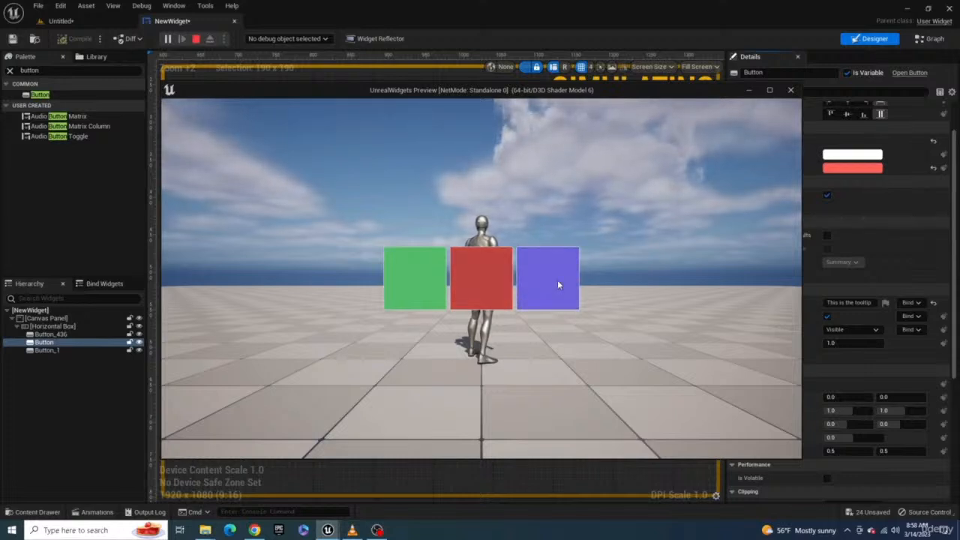
pyautogui.click(479, 273)
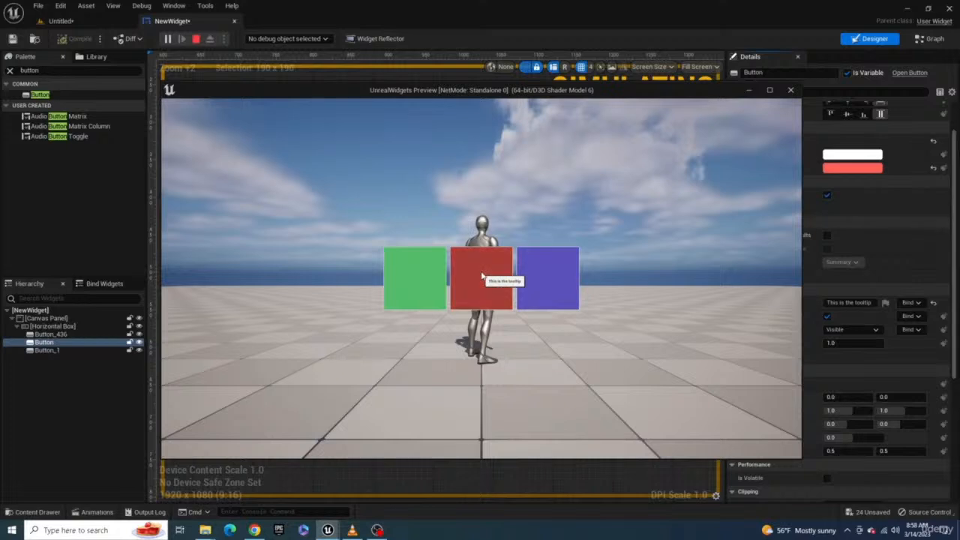
pyautogui.click(478, 273)
pyautogui.click(430, 282)
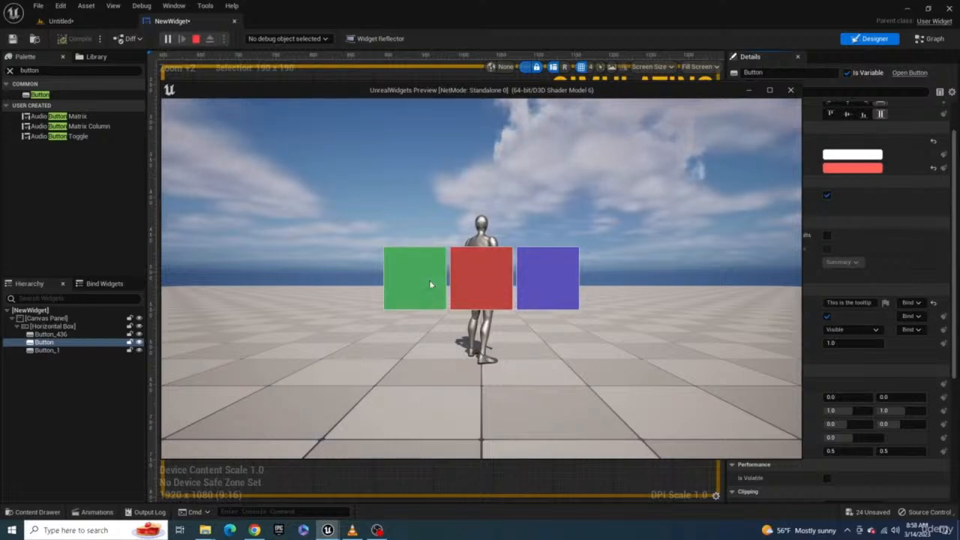
pyautogui.press('Escape')
# Set the red button's visibility to Collapsed and preview the button row in the running game.
pyautogui.click(850, 330)
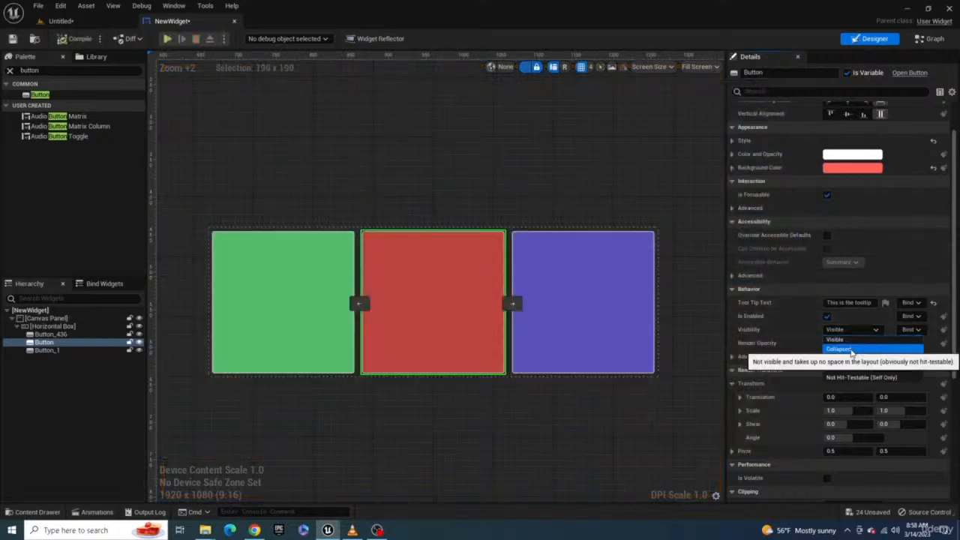
pyautogui.click(843, 349)
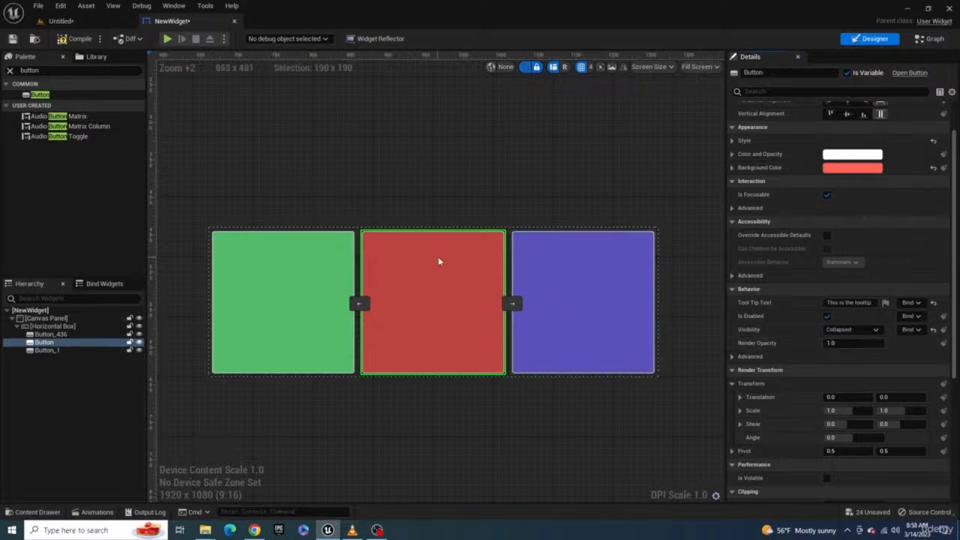
pyautogui.click(167, 38)
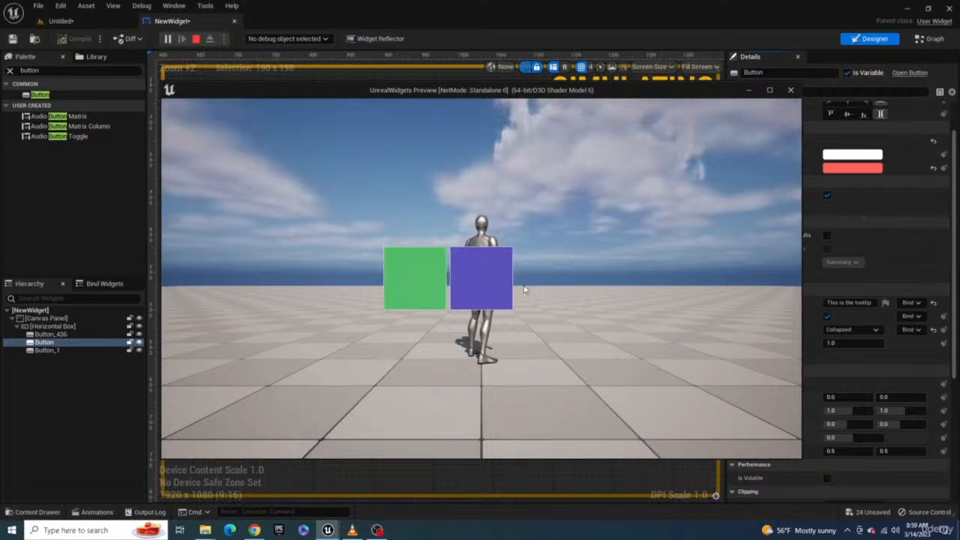
pyautogui.press('Escape')
# Set the red button's visibility to Hidden and compile the widget.
pyautogui.click(852, 329)
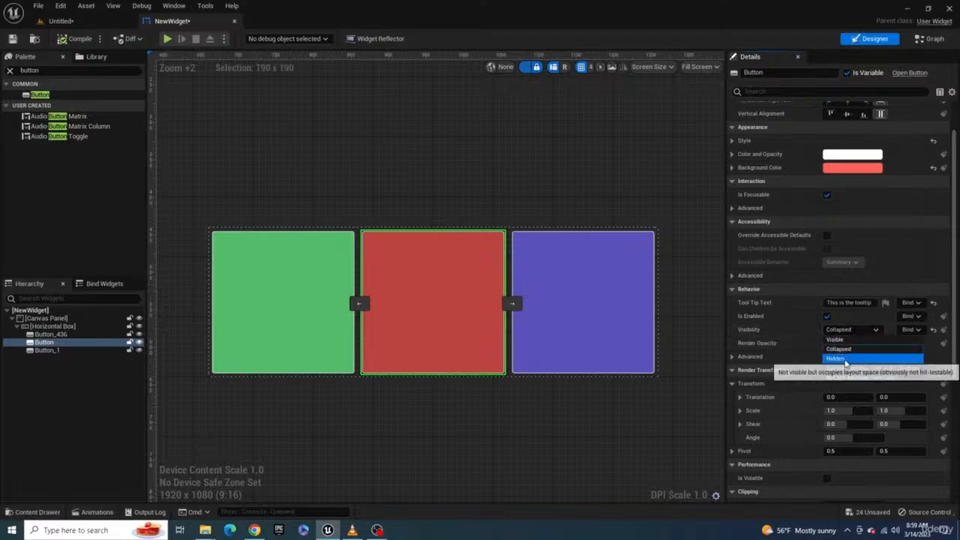
pyautogui.click(845, 360)
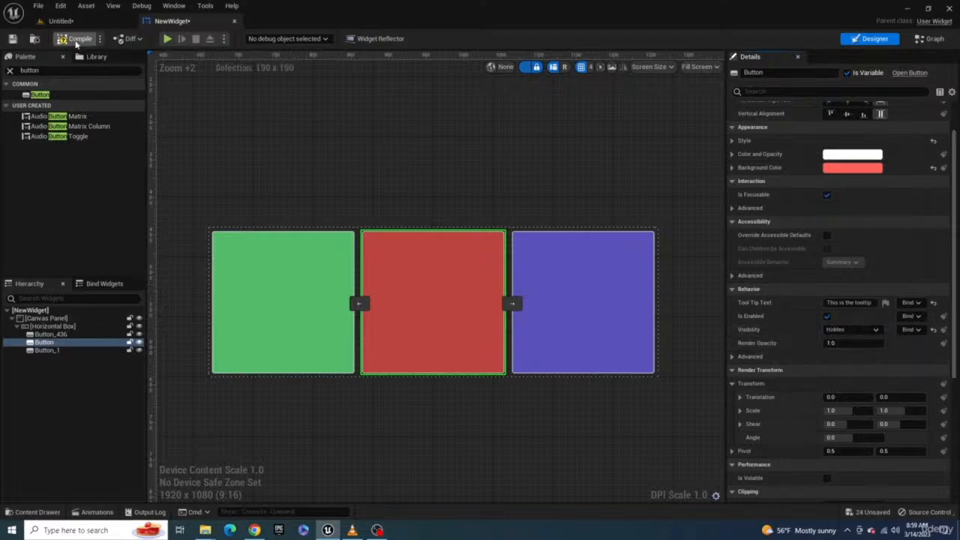
pyautogui.click(75, 41)
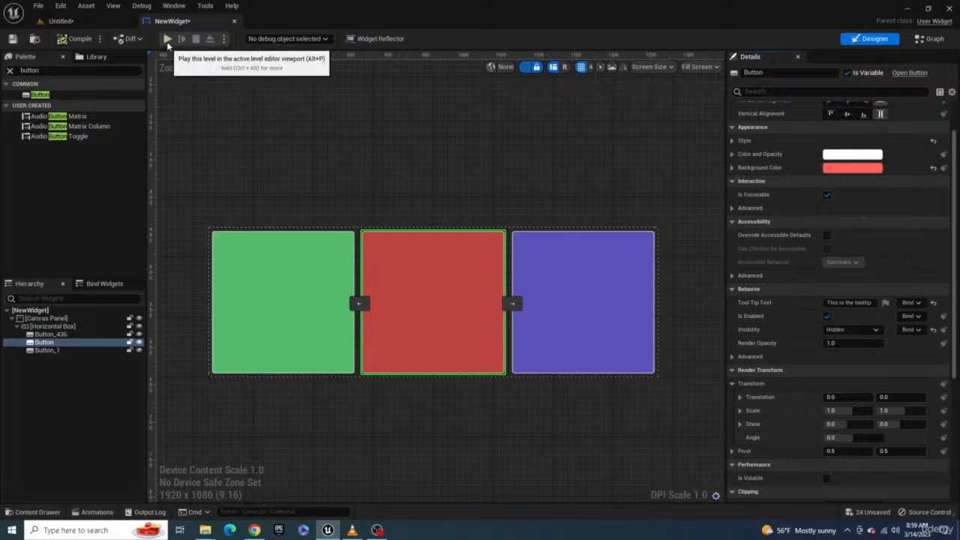
# Preview the button row with the red button hidden in the running game, and end the preview.
pyautogui.click(167, 39)
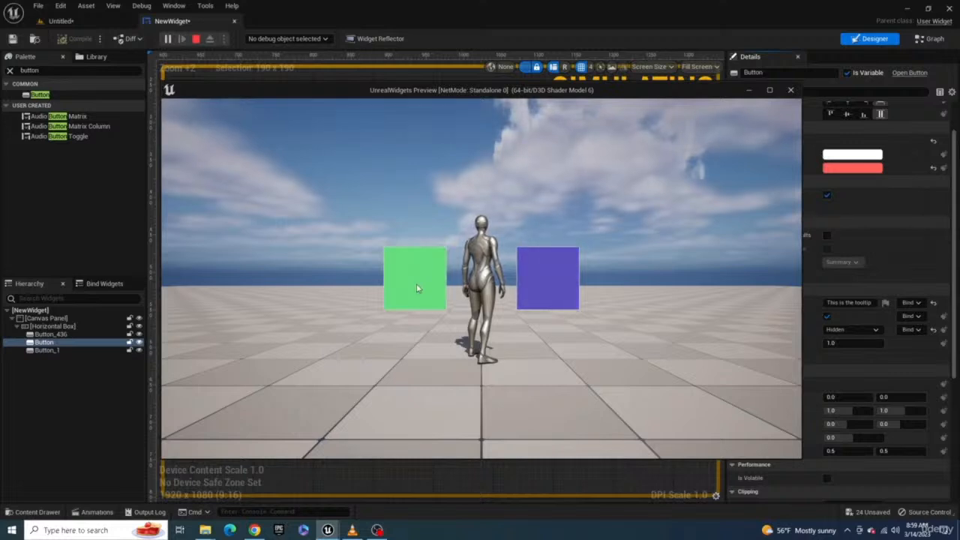
pyautogui.press('Escape')
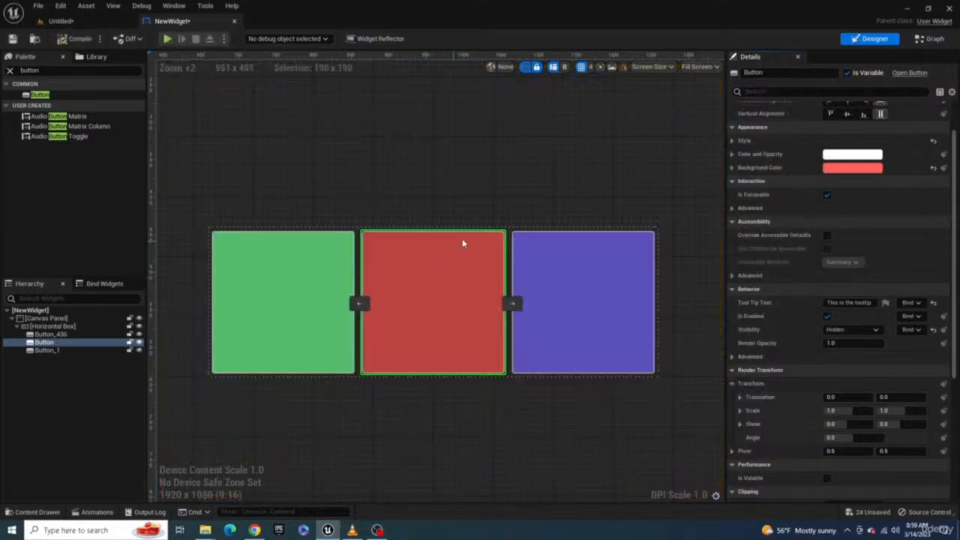
# Test the red button with visibility Not Hit-Testable (Self & All Children) in a compiled game preview, and return its visibility to Visible.
pyautogui.click(850, 330)
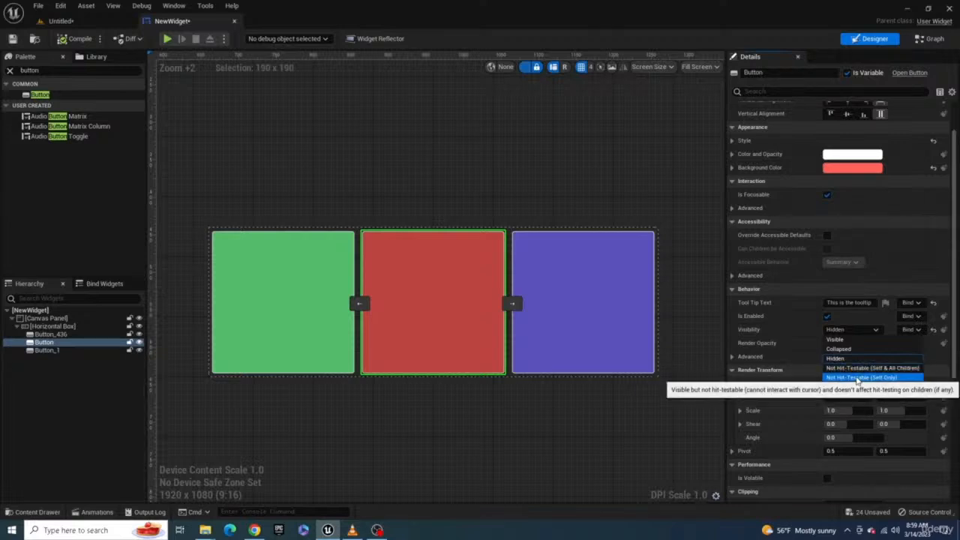
pyautogui.click(855, 369)
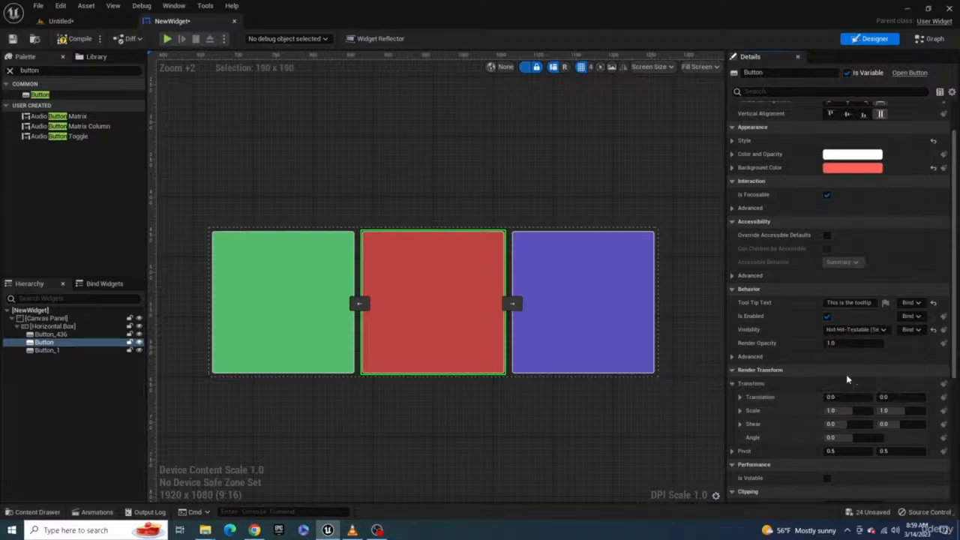
pyautogui.click(74, 39)
pyautogui.click(167, 38)
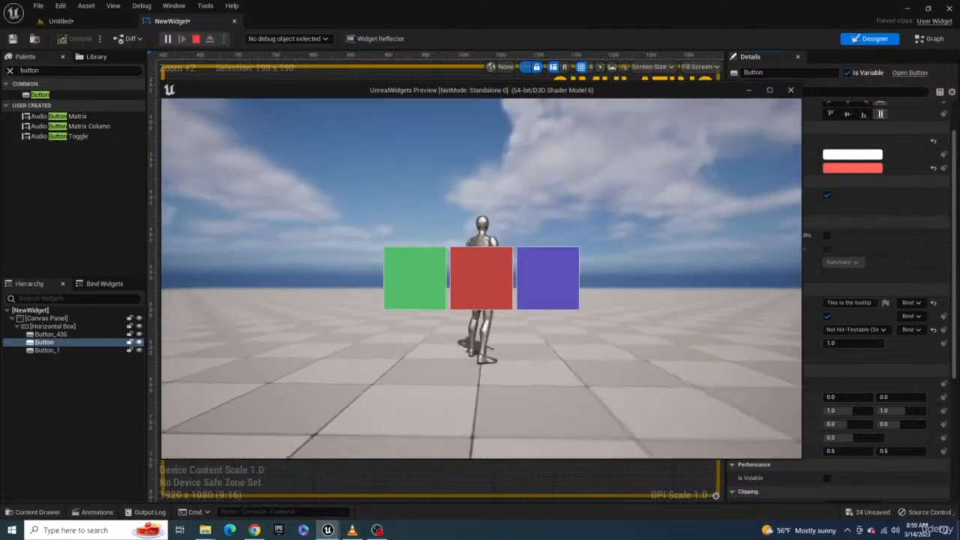
pyautogui.press('Escape')
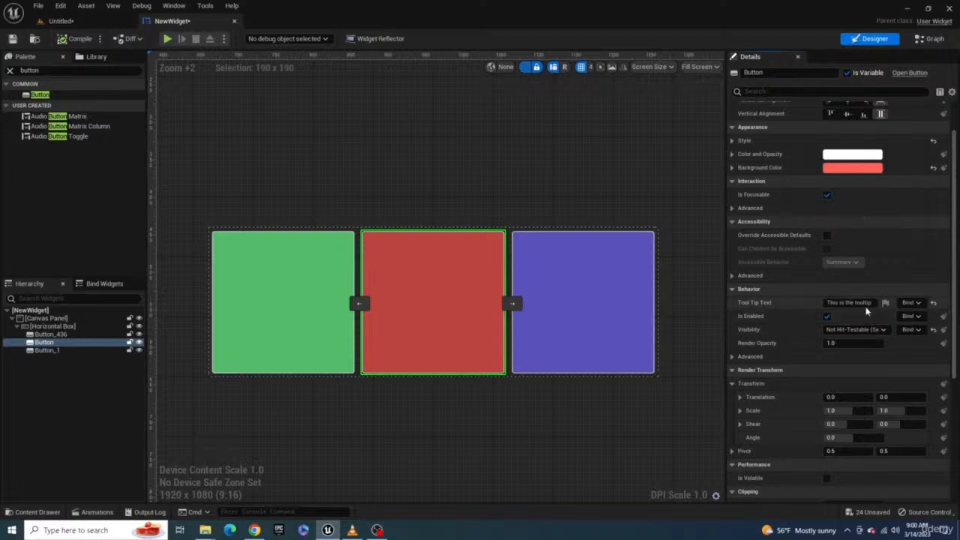
pyautogui.click(855, 329)
pyautogui.click(836, 336)
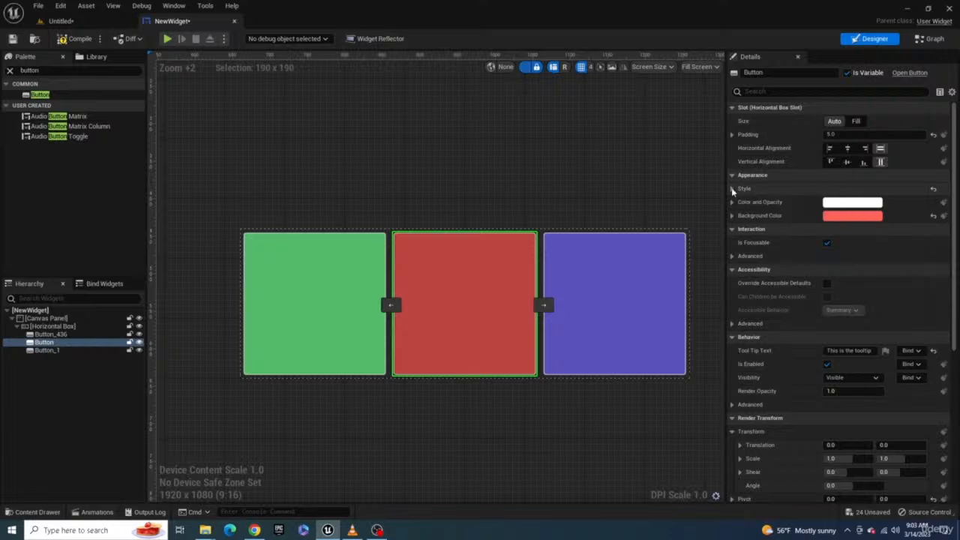
# Set Draw As to None for the Normal, Hovered and Pressed styles of the red middle button.
pyautogui.click(731, 189)
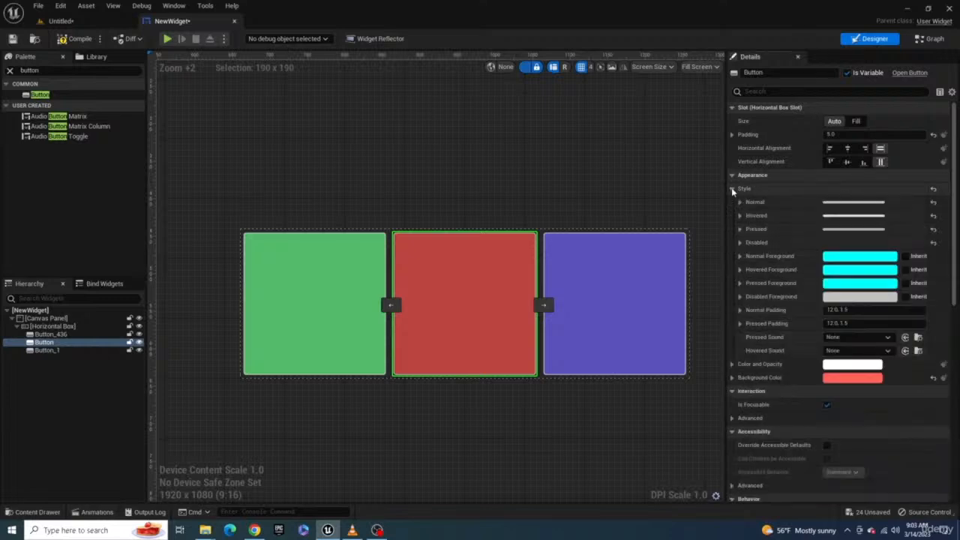
pyautogui.click(739, 202)
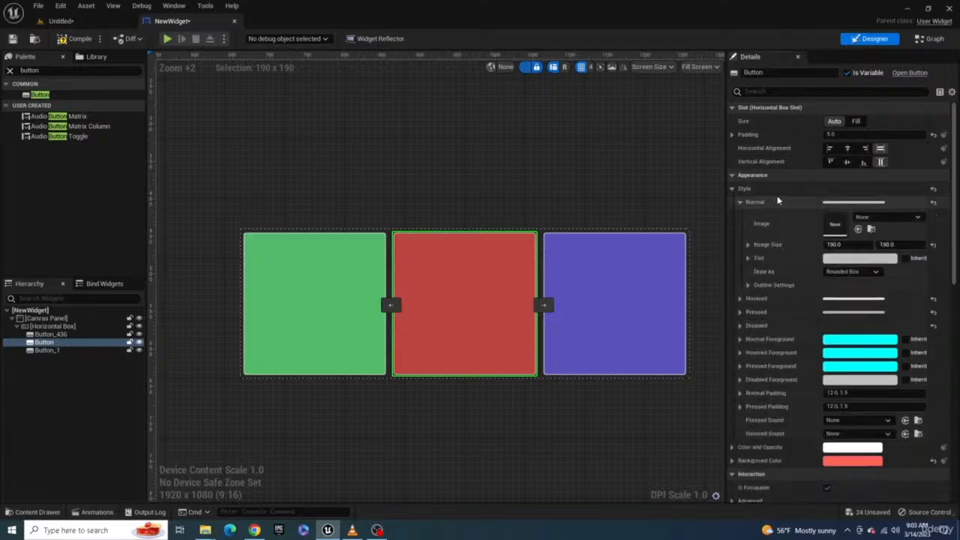
pyautogui.click(847, 272)
pyautogui.click(854, 285)
pyautogui.click(741, 286)
pyautogui.click(836, 355)
pyautogui.click(825, 368)
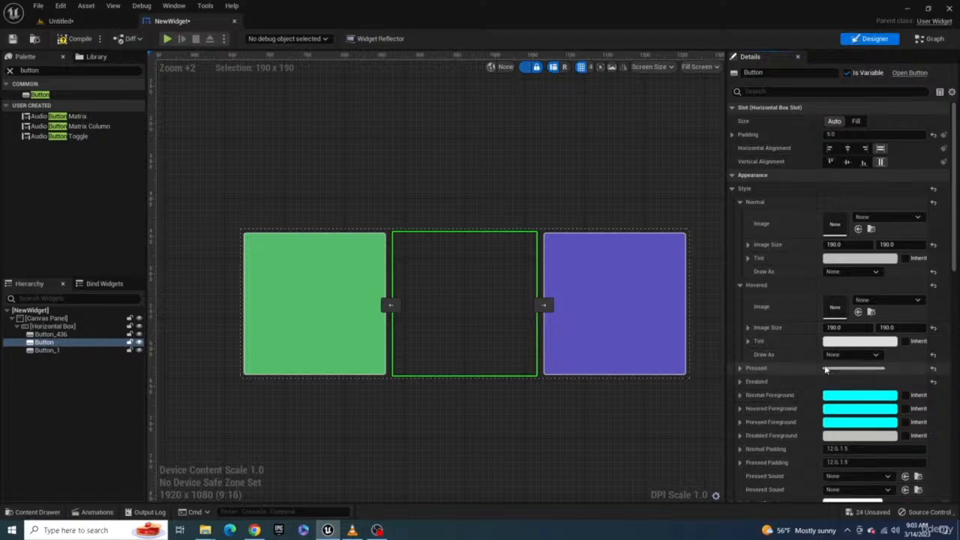
pyautogui.click(740, 368)
pyautogui.click(850, 437)
pyautogui.click(854, 449)
pyautogui.click(740, 452)
pyautogui.scroll(-2, 825, 375)
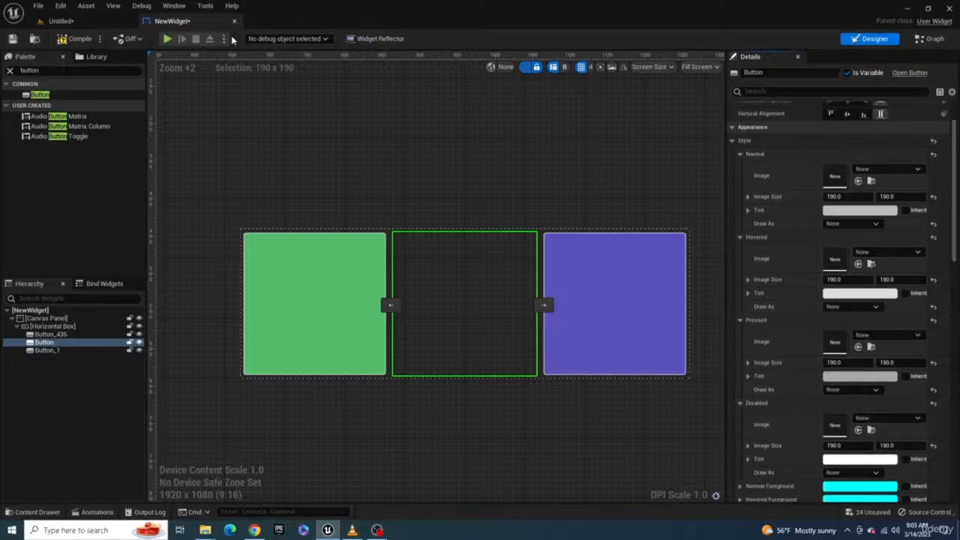
# Play the level to check the undrawn middle button's tooltip, and end the preview.
pyautogui.click(166, 38)
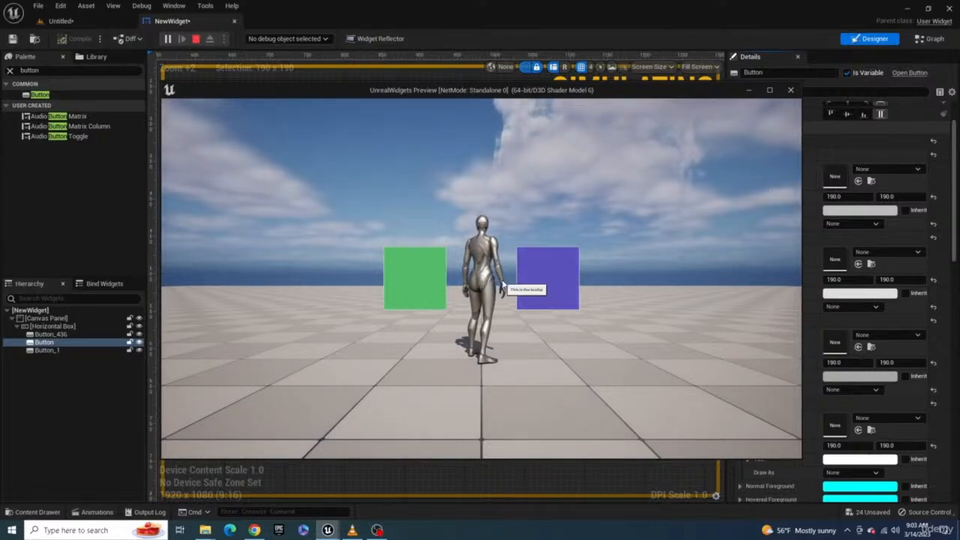
pyautogui.press('Escape')
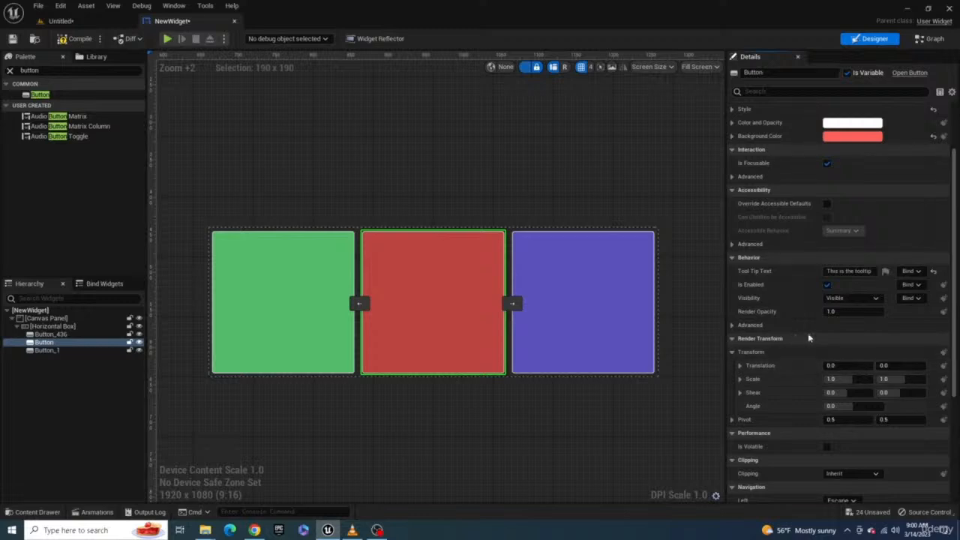
# Set the red button's render transform to translation 5, 206, scale 1.3, 1.5, shear 21, -22, angle -27 and pivot about 0.61, 0.53.
pyautogui.moveTo(840, 367); pyautogui.dragTo(893, 379)
pyautogui.scroll(-2, 679, 317)
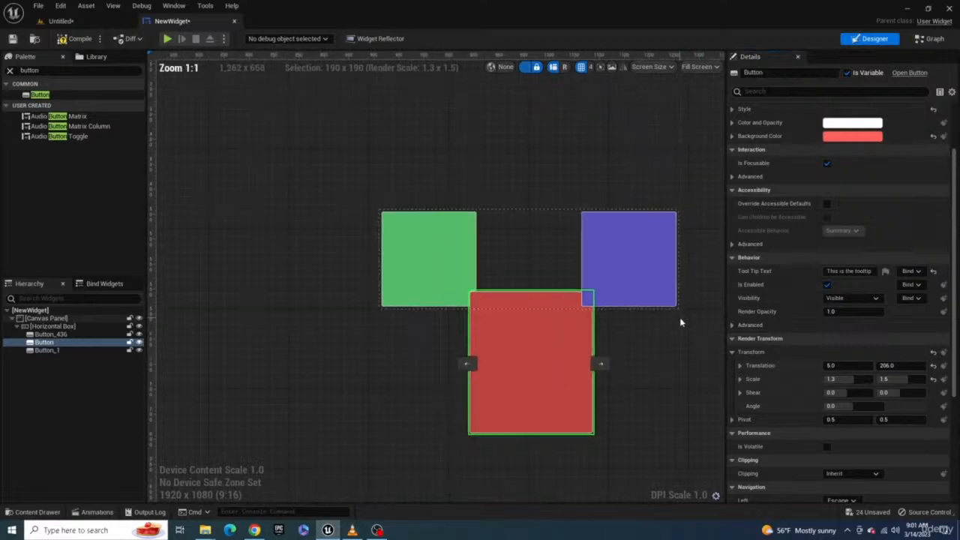
pyautogui.moveTo(833, 392); pyautogui.dragTo(883, 392)
pyautogui.moveTo(847, 405)
pyautogui.mouseDown()
pyautogui.moveTo(875, 406)
pyautogui.moveTo(827, 405)
pyautogui.moveTo(848, 406)
pyautogui.mouseUp()
pyautogui.moveTo(848, 419)
pyautogui.mouseDown()
pyautogui.moveTo(875, 419)
pyautogui.moveTo(856, 419)
pyautogui.mouseUp()
pyautogui.moveTo(892, 419)
pyautogui.mouseDown()
pyautogui.moveTo(910, 419)
pyautogui.moveTo(886, 419)
pyautogui.moveTo(897, 419)
pyautogui.mouseUp()
pyautogui.scroll(-5, 787, 363)
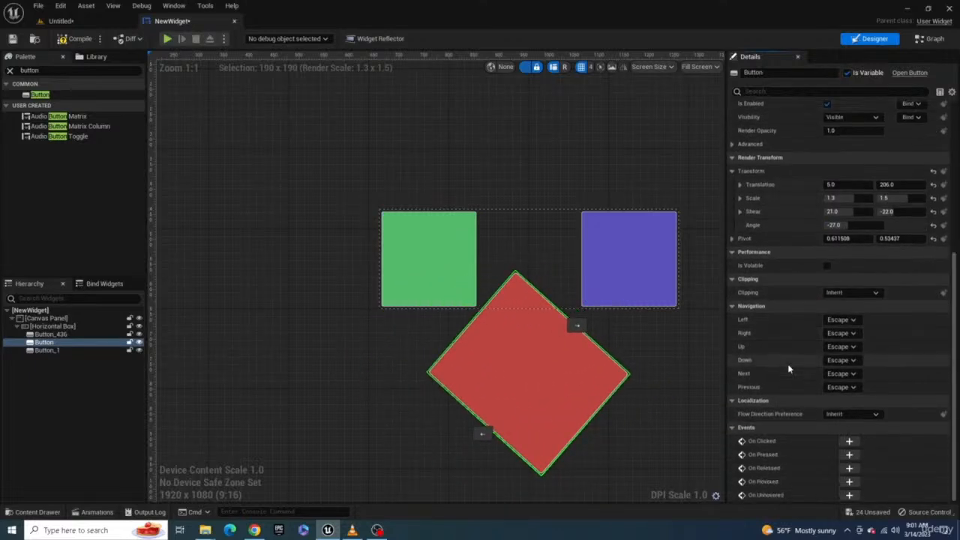
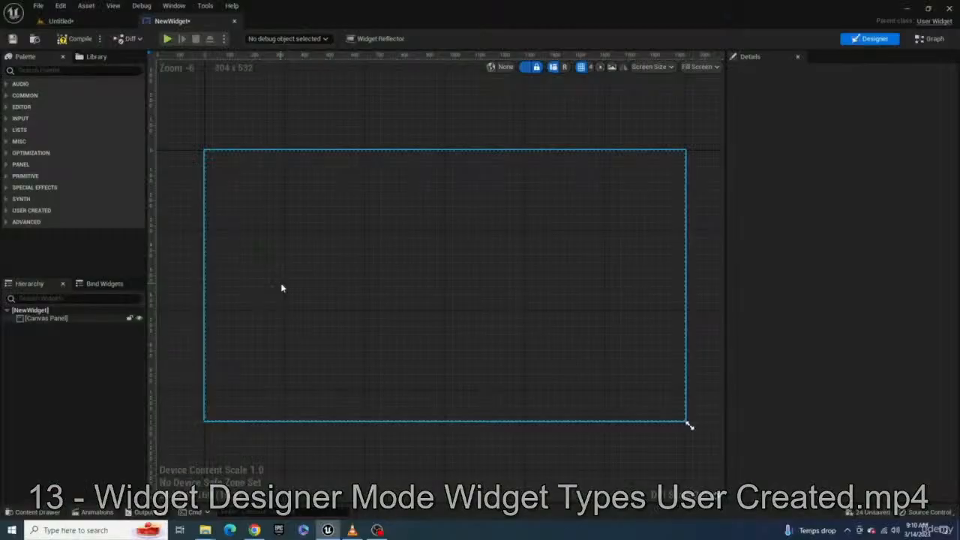
# Expand the User Created widget category and look through its widgets.
pyautogui.click(7, 211)
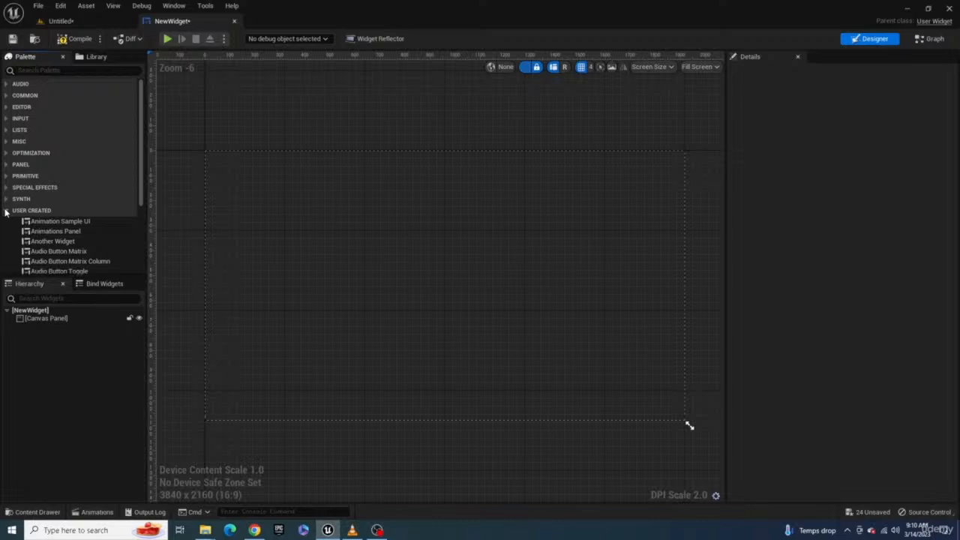
pyautogui.scroll(-5, 23, 225)
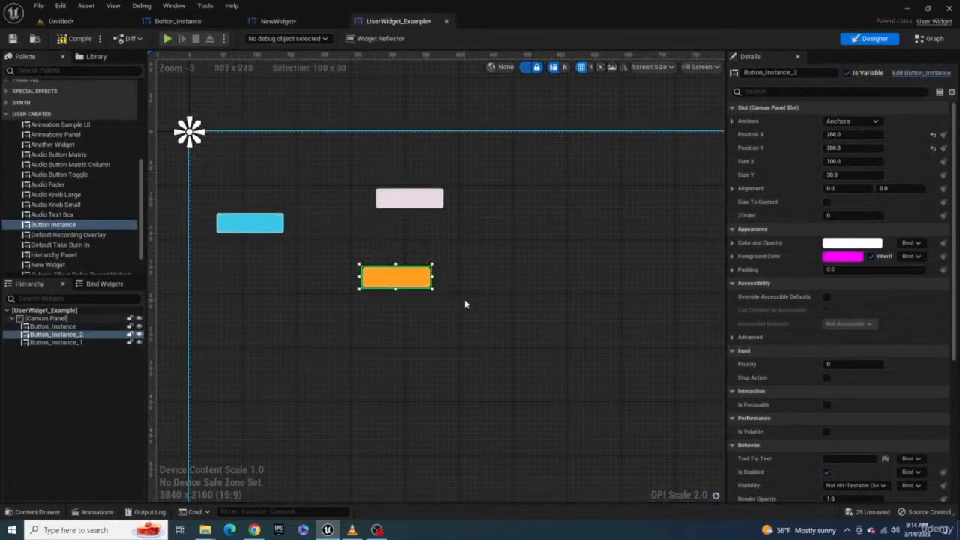
# Duplicate the Button Instance widget four times in UserWidget_Example and spread the copies across the canvas.
pyautogui.hotkey('ctrl', 'd')
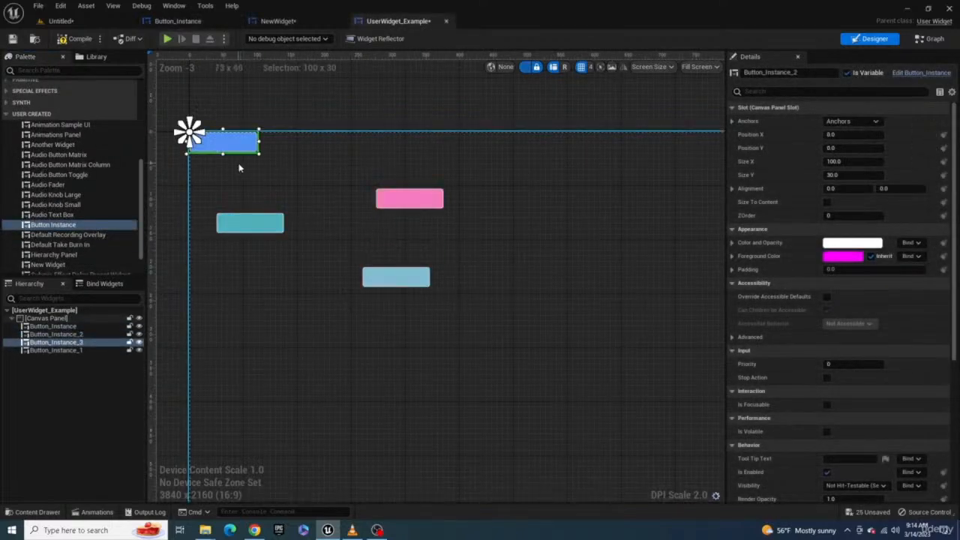
pyautogui.moveTo(232, 141); pyautogui.dragTo(527, 245)
pyautogui.hotkey('ctrl', 'd')
pyautogui.moveTo(230, 144); pyautogui.dragTo(297, 319)
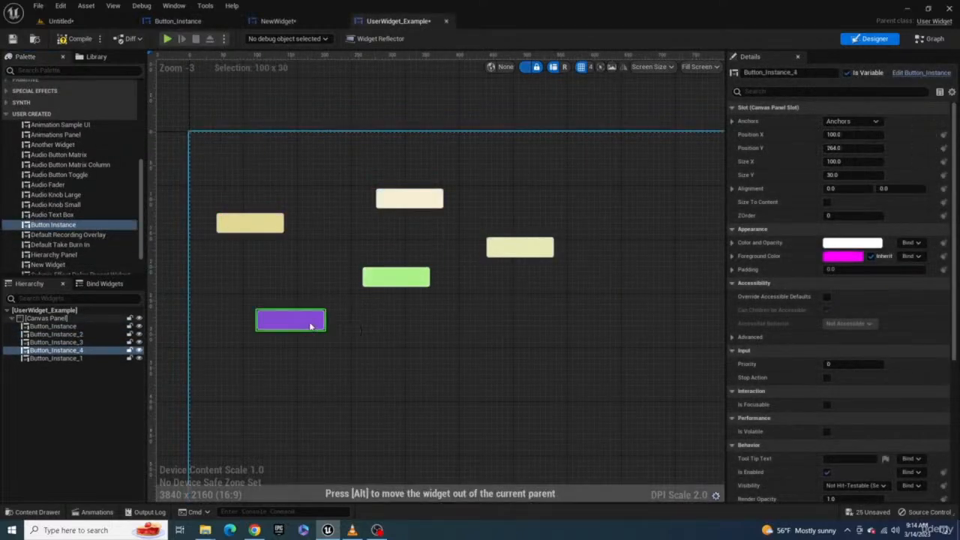
pyautogui.hotkey('ctrl', 'd')
pyautogui.moveTo(230, 144); pyautogui.dragTo(406, 335)
pyautogui.hotkey('ctrl', 'd')
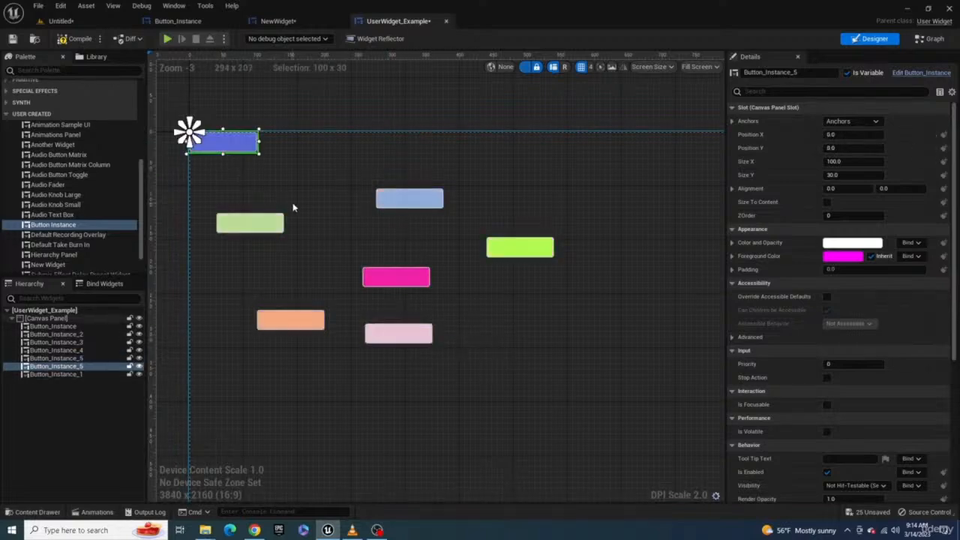
pyautogui.moveTo(230, 142); pyautogui.dragTo(504, 330)
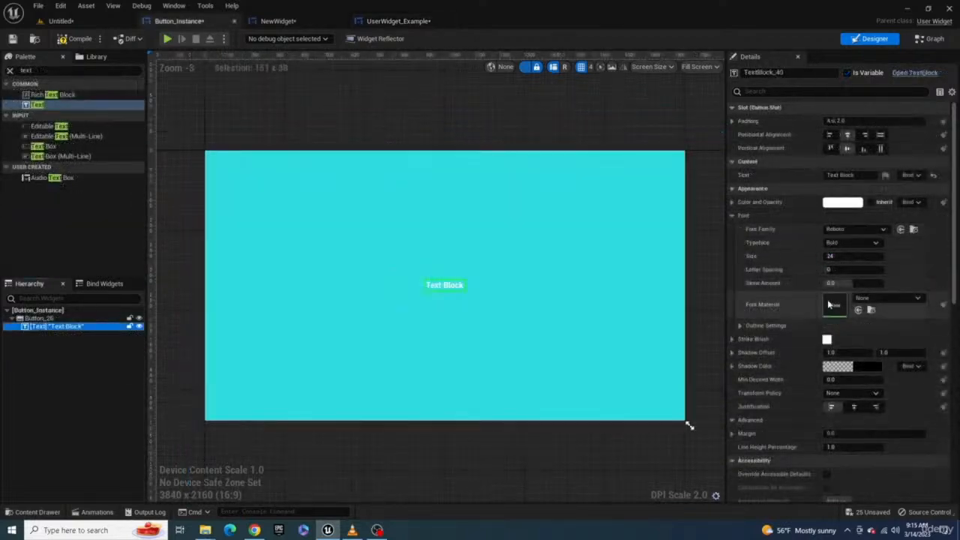
# Set the text block's font size to 10 in Button_Instance, compile it, and return to UserWidget_Example.
pyautogui.click(837, 256)
pyautogui.press('Return')
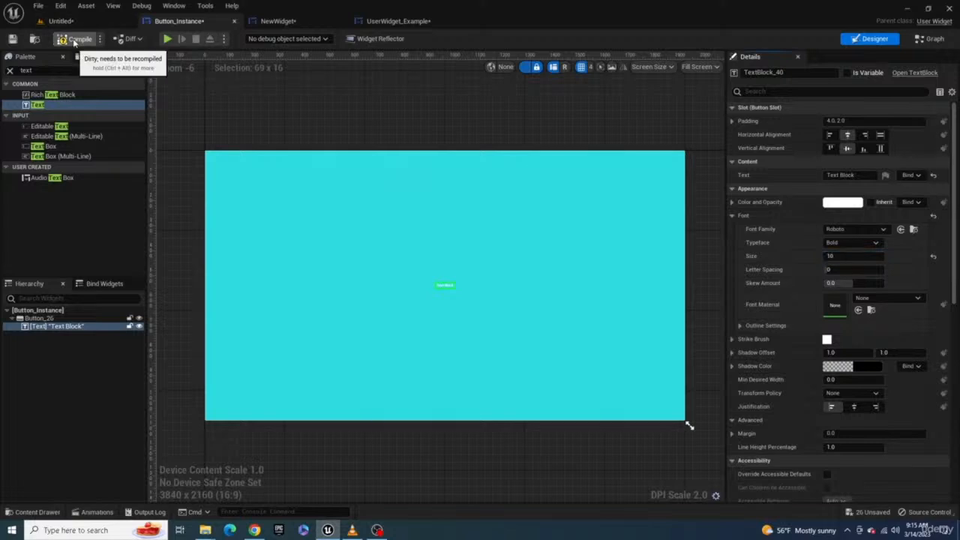
pyautogui.click(80, 38)
pyautogui.click(392, 21)
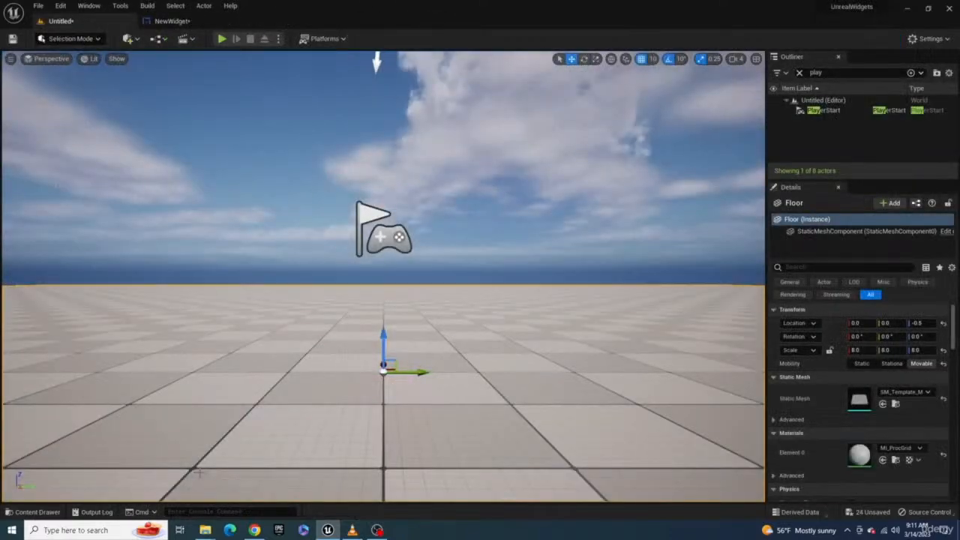
# Create a User Widget blueprint named Button_Instance in the Widgets folder.
pyautogui.click(63, 513)
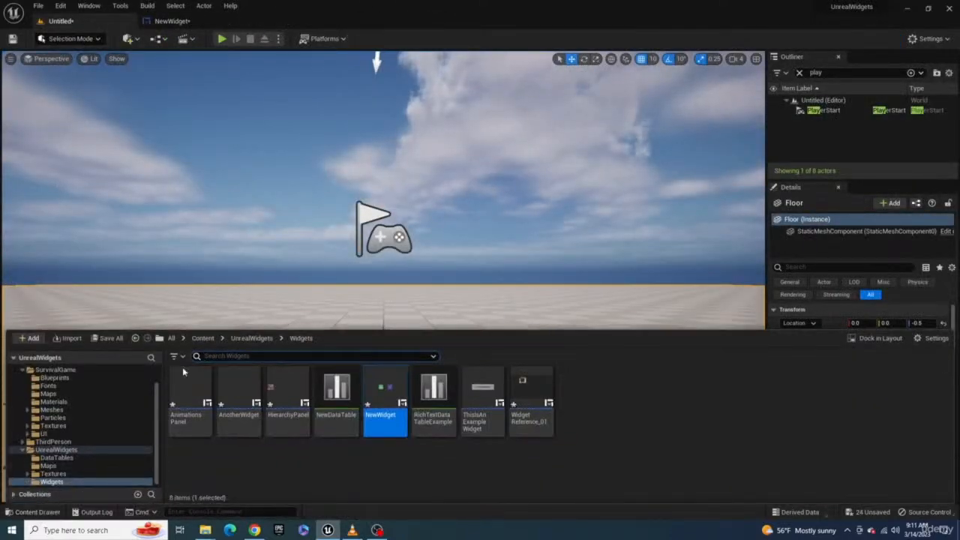
pyautogui.rightClick(609, 422)
pyautogui.moveTo(720, 406)
pyautogui.click(796, 495)
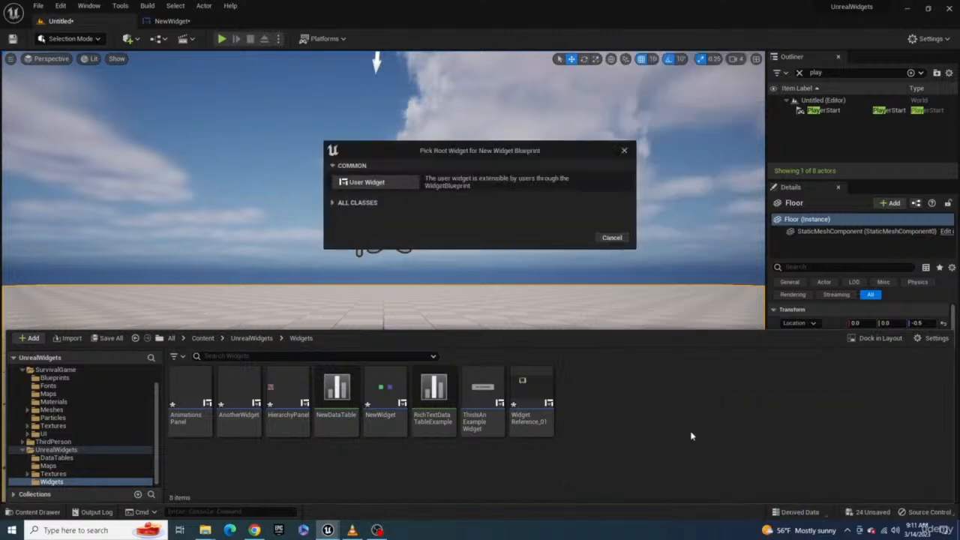
pyautogui.click(380, 182)
pyautogui.write('Button_')
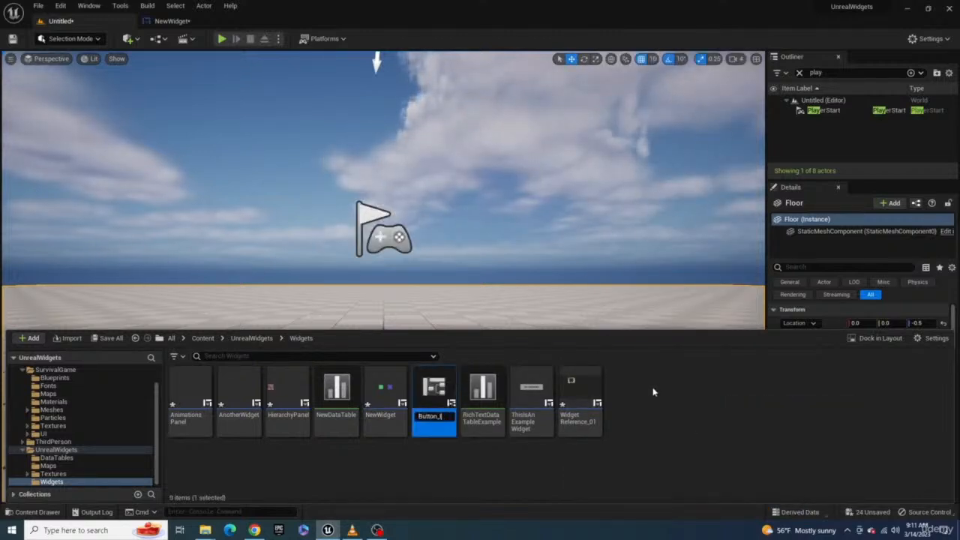
pyautogui.write('Instance')
pyautogui.press('Return')
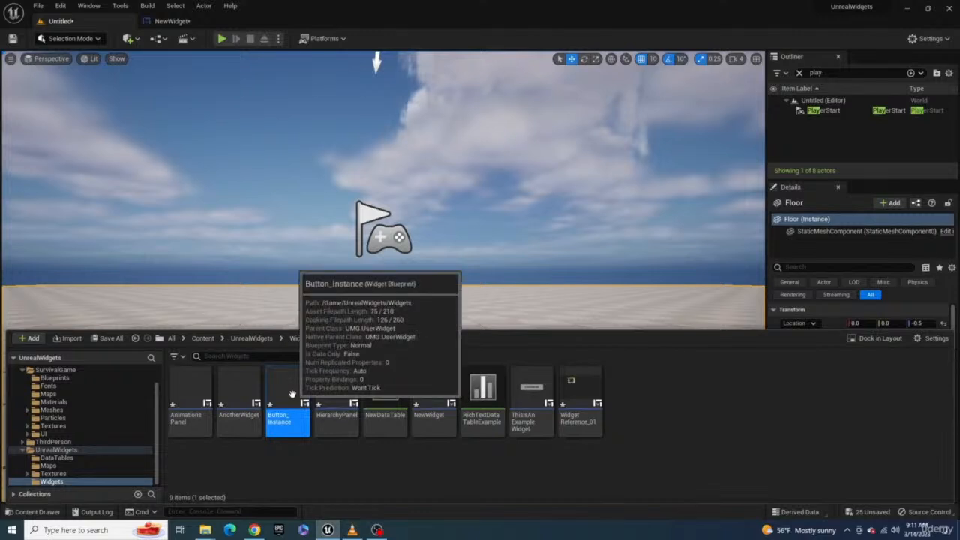
# Open Button_Instance for editing, add a Button as its root widget, and select that button.
pyautogui.doubleClick(289, 396)
pyautogui.moveTo(210, 100); pyautogui.dragTo(225, 38)
pyautogui.click(6, 96)
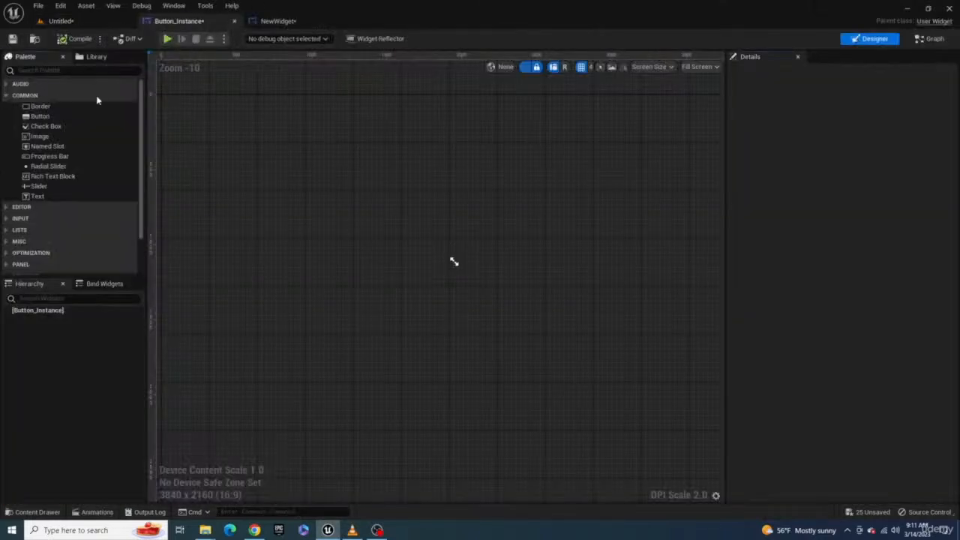
pyautogui.click(39, 117)
pyautogui.moveTo(67, 304); pyautogui.dragTo(53, 316)
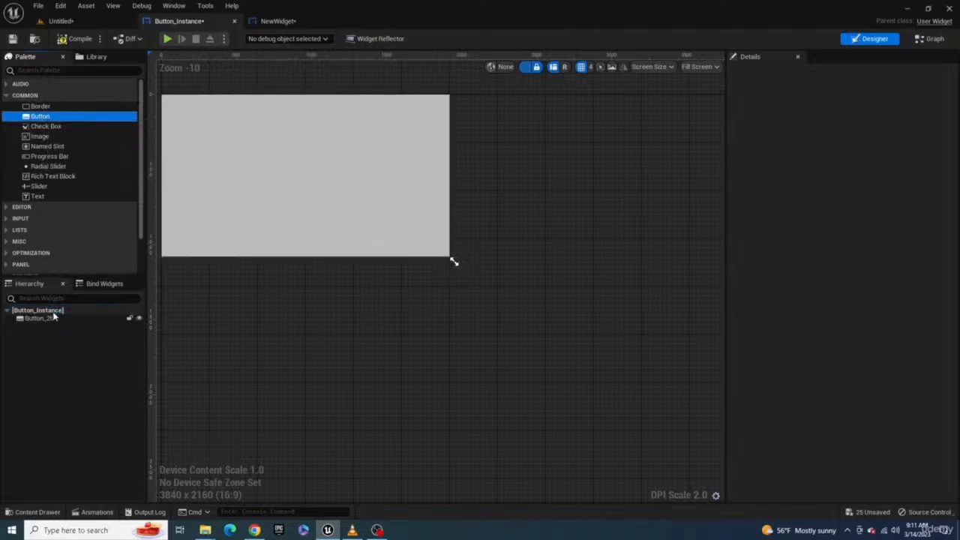
pyautogui.click(53, 317)
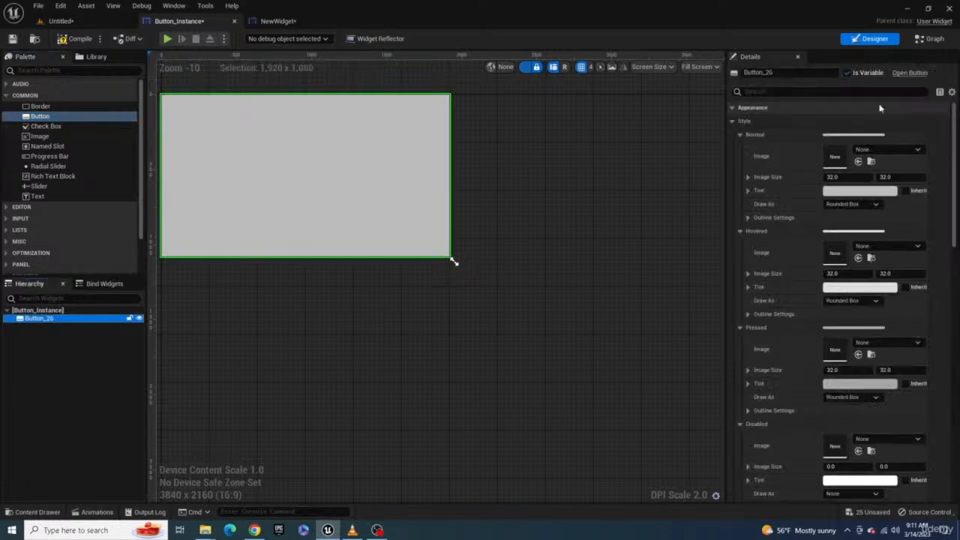
# In the Event Graph, place a Get node for Button_26 and connect a Get Style node to it.
pyautogui.click(936, 39)
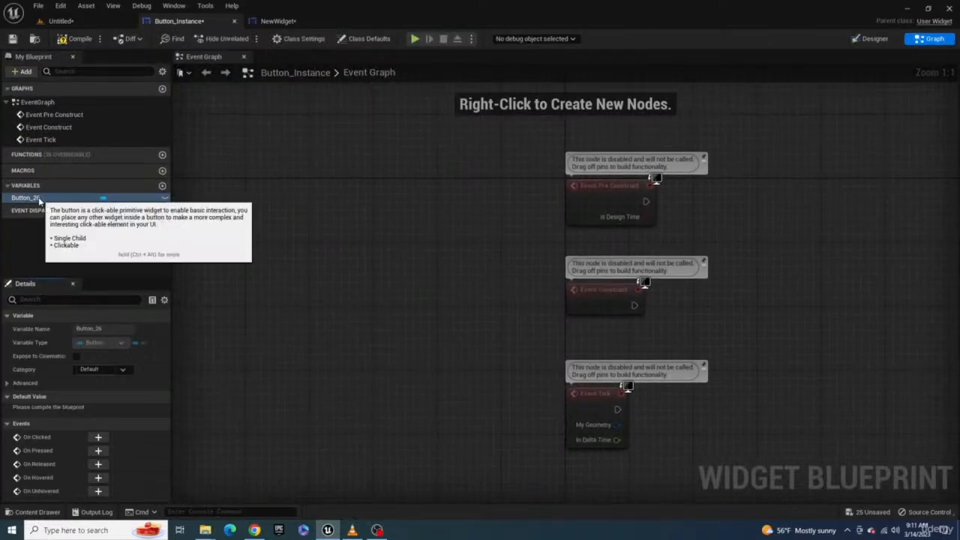
pyautogui.moveTo(34, 198); pyautogui.dragTo(461, 225)
pyautogui.click(359, 303)
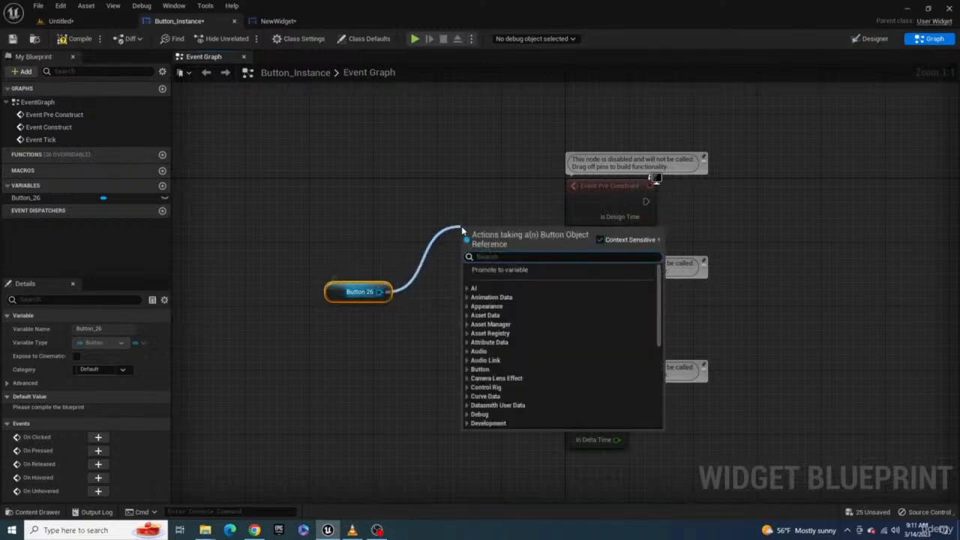
pyautogui.write('get style')
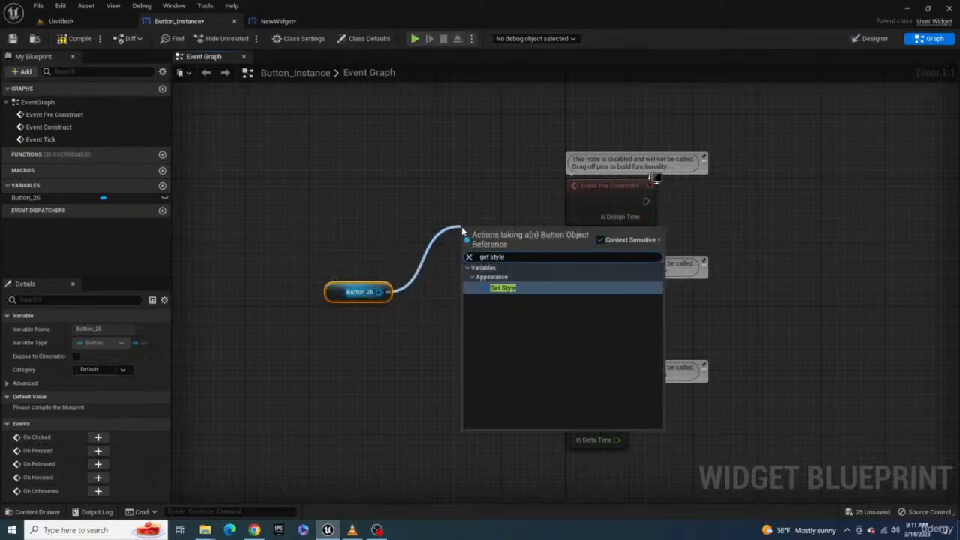
pyautogui.click(505, 290)
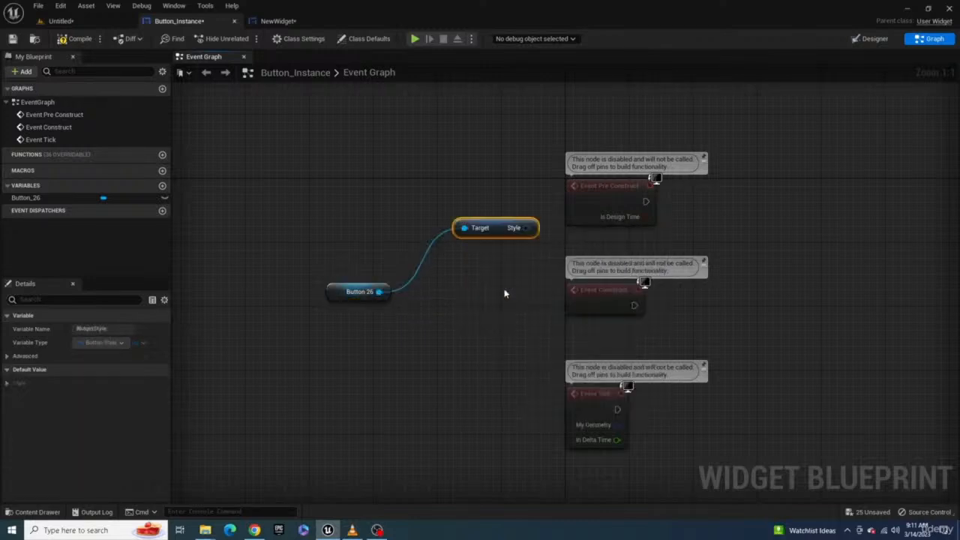
# Split the Style output into separate struct pins and move it with the Button 26 node past the event nodes.
pyautogui.rightClick(528, 228)
pyautogui.click(558, 261)
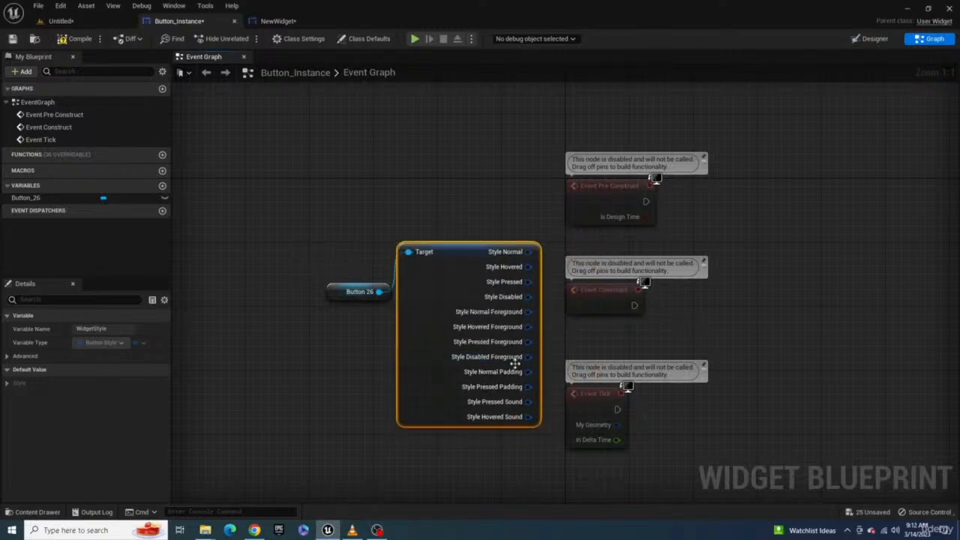
pyautogui.moveTo(341, 372); pyautogui.dragTo(263, 330, button='right')
pyautogui.moveTo(264, 194); pyautogui.dragTo(381, 269)
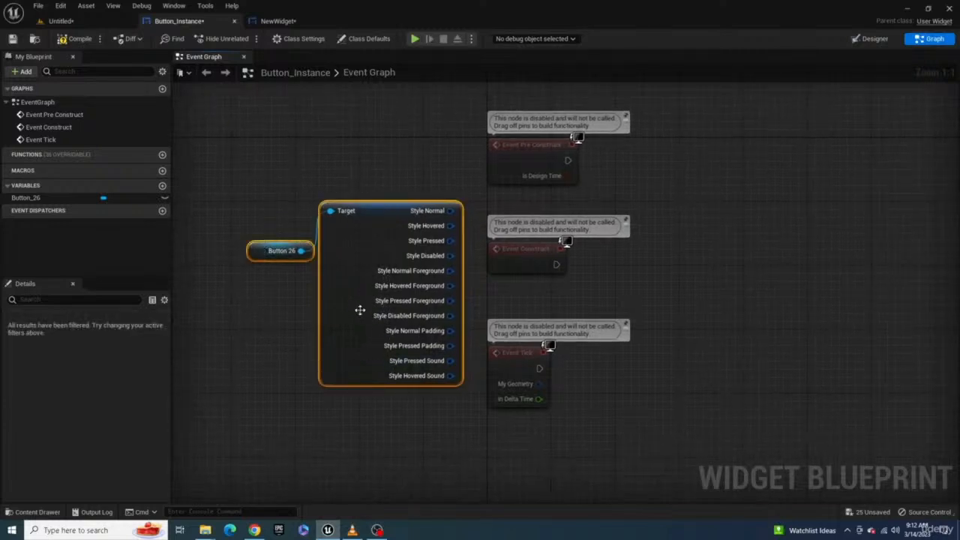
pyautogui.moveTo(352, 303); pyautogui.dragTo(719, 302)
pyautogui.moveTo(660, 303); pyautogui.dragTo(383, 355, button='right')
pyautogui.moveTo(609, 306); pyautogui.dragTo(598, 292, button='right')
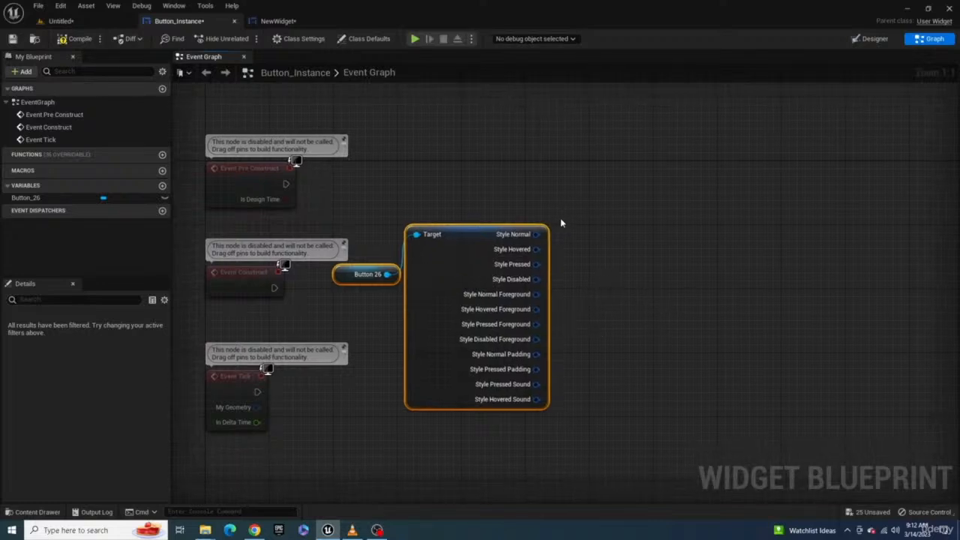
# Add a Set members in SlateBrush node from the Style Normal pin and expose its Tint pin.
pyautogui.moveTo(537, 234)
pyautogui.mouseDown()
pyautogui.moveTo(663, 230)
pyautogui.moveTo(661, 218)
pyautogui.mouseUp()
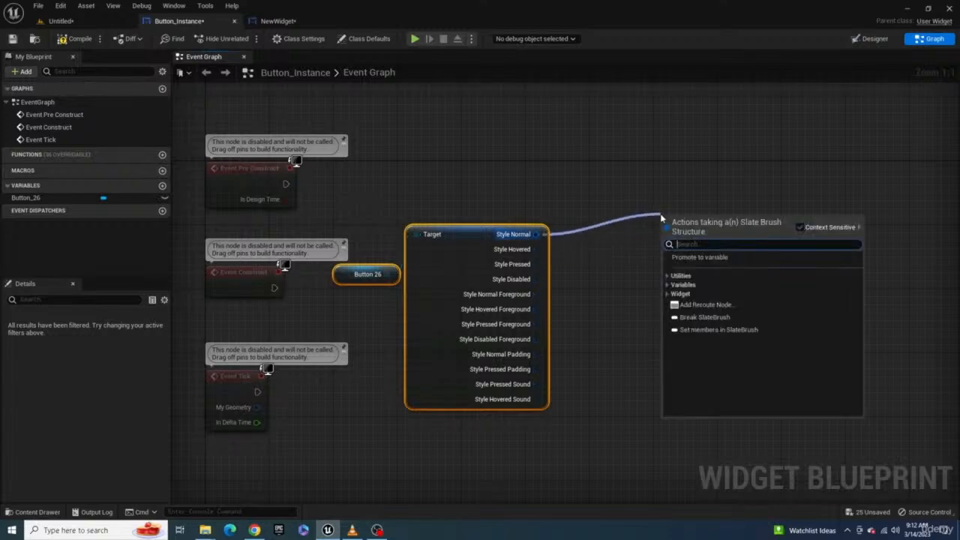
pyautogui.write('set mem')
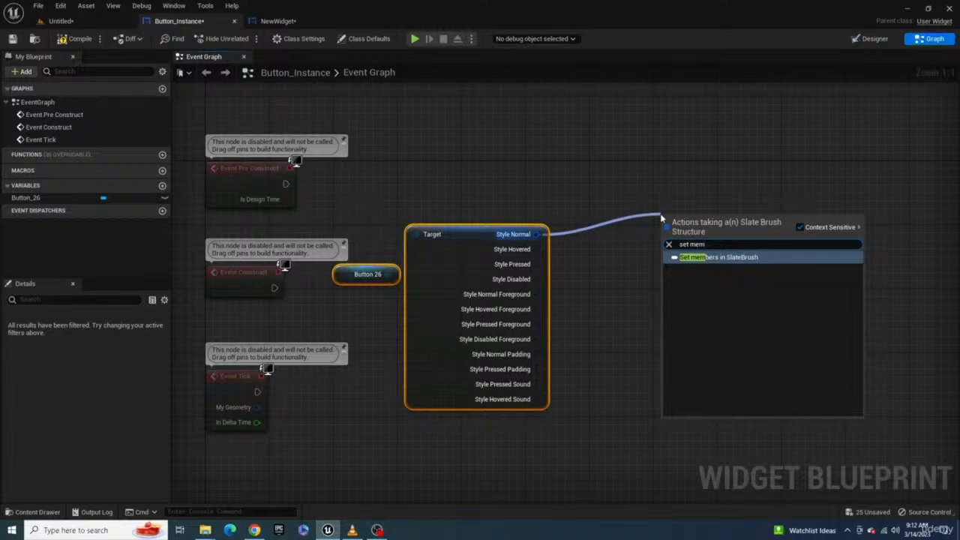
pyautogui.click(723, 258)
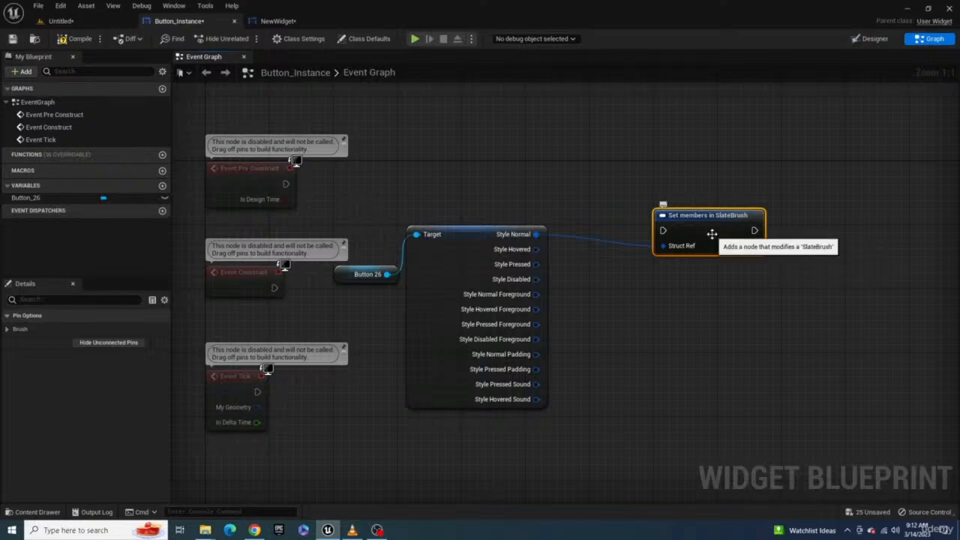
pyautogui.click(7, 329)
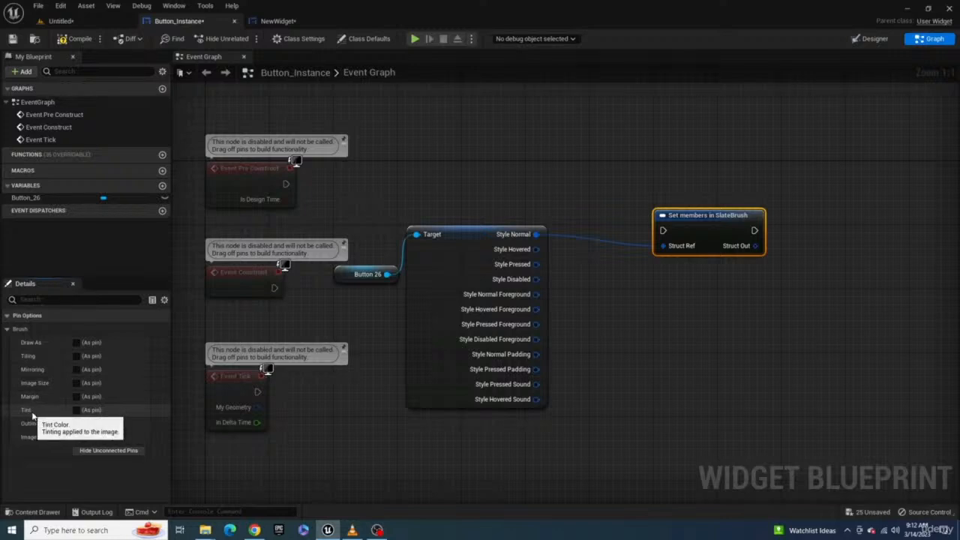
pyautogui.click(76, 410)
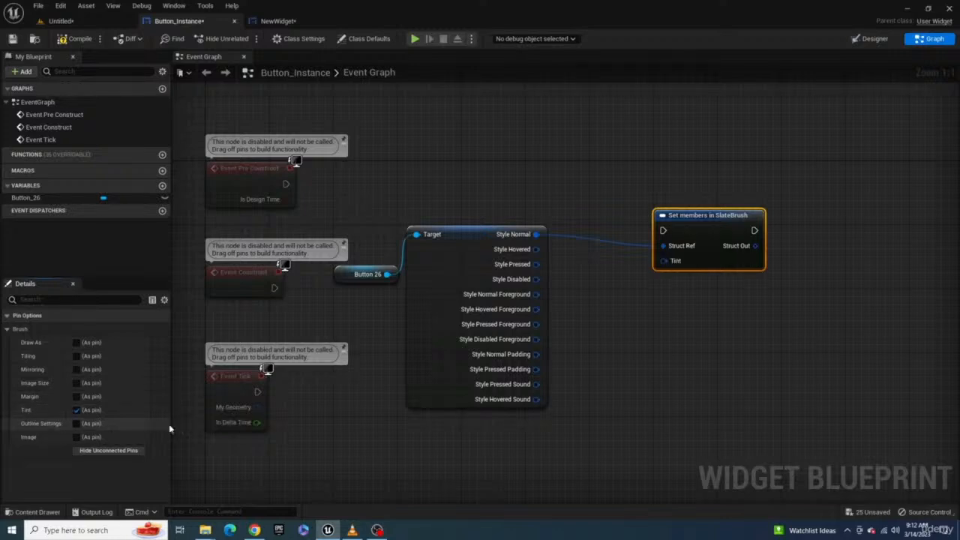
# Feed the Tint pin from a Make SlateColor node, split its Specified Color pin, and place the node below the style nodes.
pyautogui.moveTo(683, 262); pyautogui.dragTo(652, 341)
pyautogui.write('make sl')
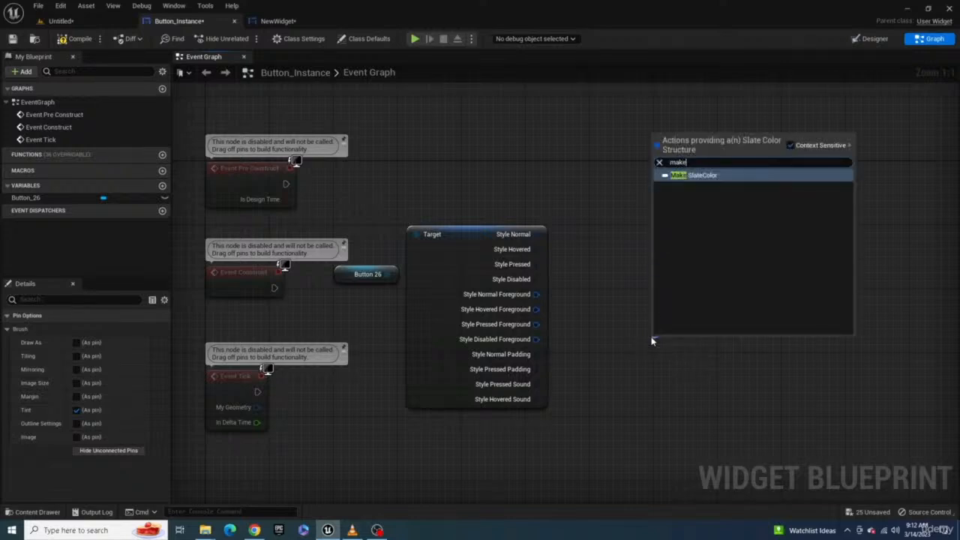
pyautogui.click(702, 175)
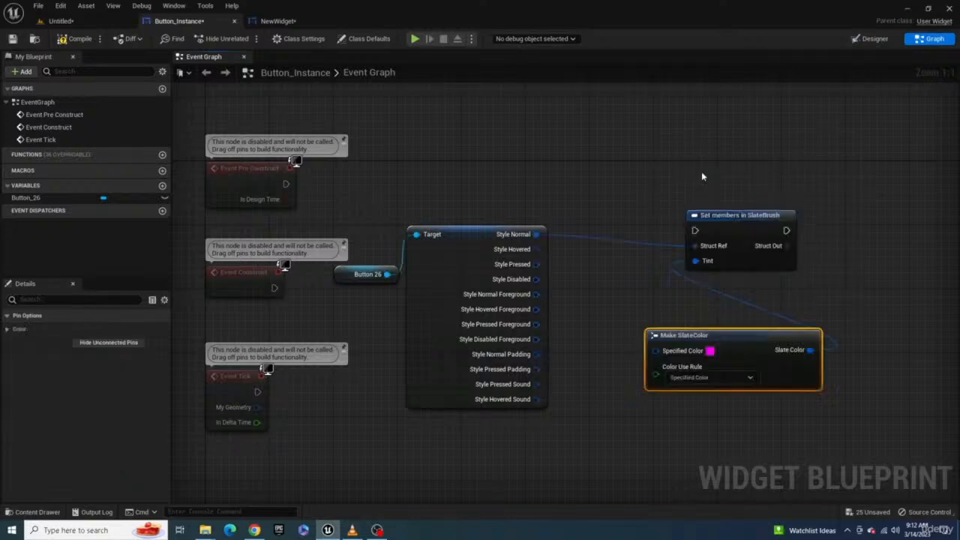
pyautogui.rightClick(658, 352)
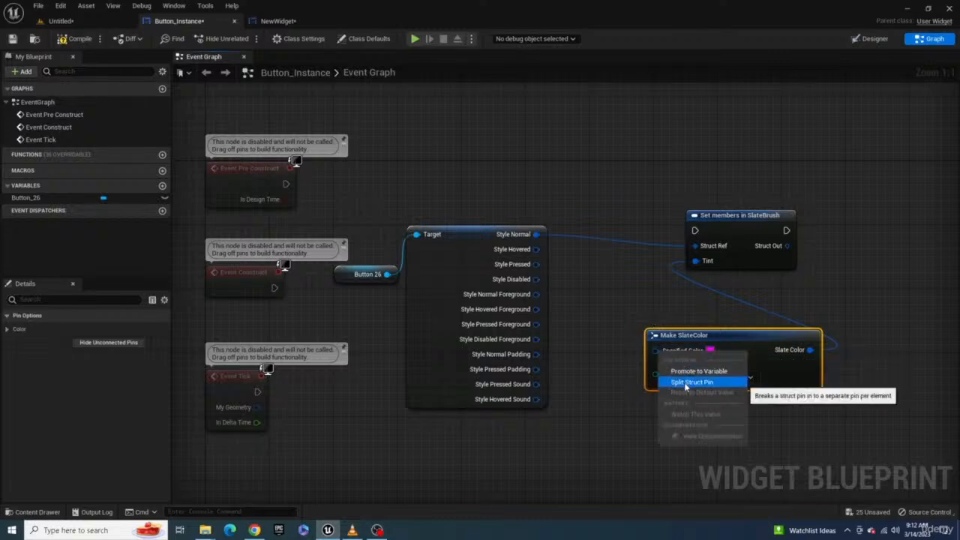
pyautogui.click(679, 381)
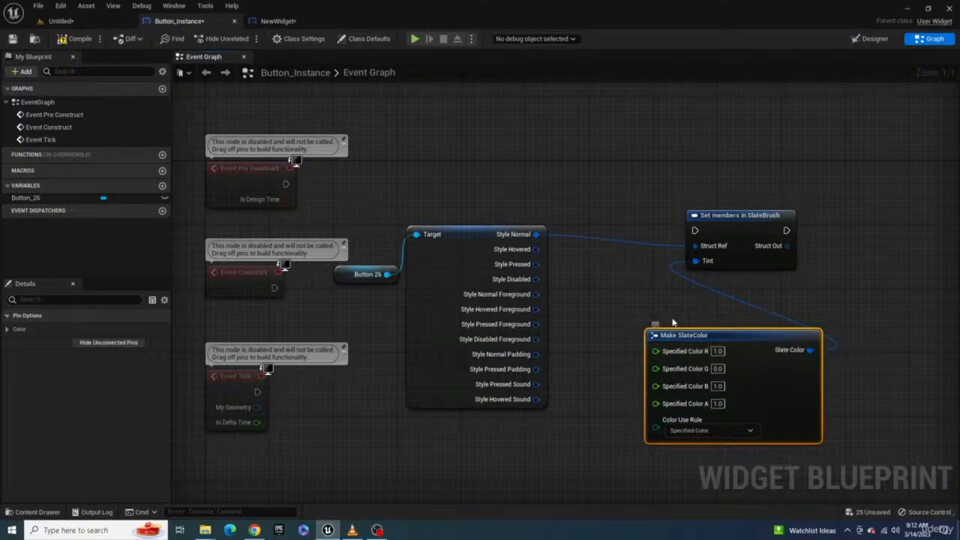
pyautogui.moveTo(745, 354); pyautogui.dragTo(725, 275, button='right')
pyautogui.moveTo(725, 275); pyautogui.dragTo(685, 371)
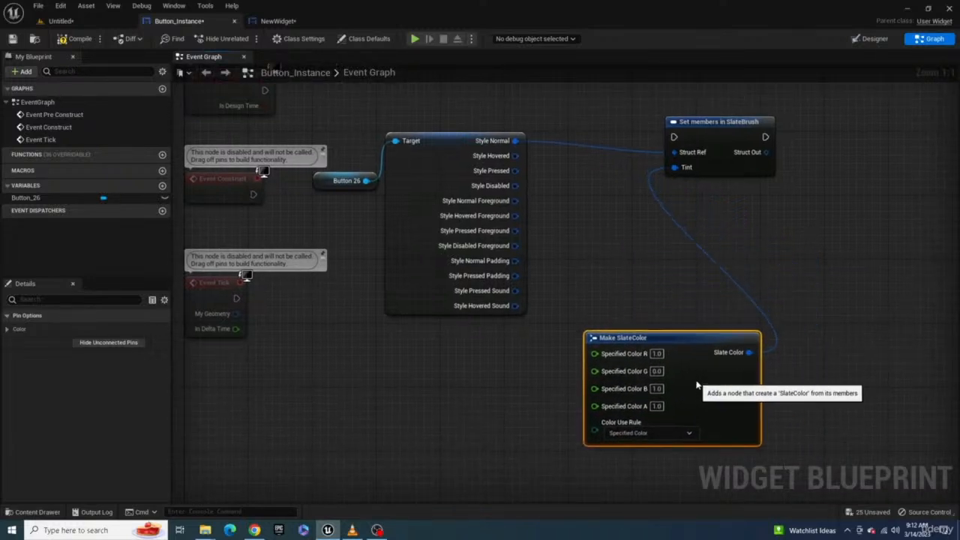
# Add a Random Float in Range node with Max 1.0 and connect its Return Value to Specified Color R.
pyautogui.moveTo(508, 362); pyautogui.dragTo(560, 327, button='right')
pyautogui.rightClick(535, 307)
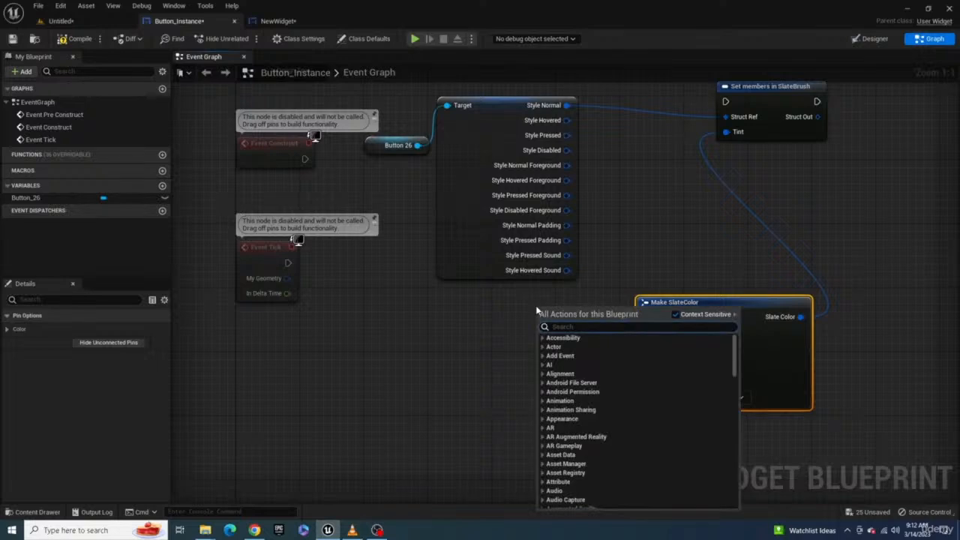
pyautogui.write('random range')
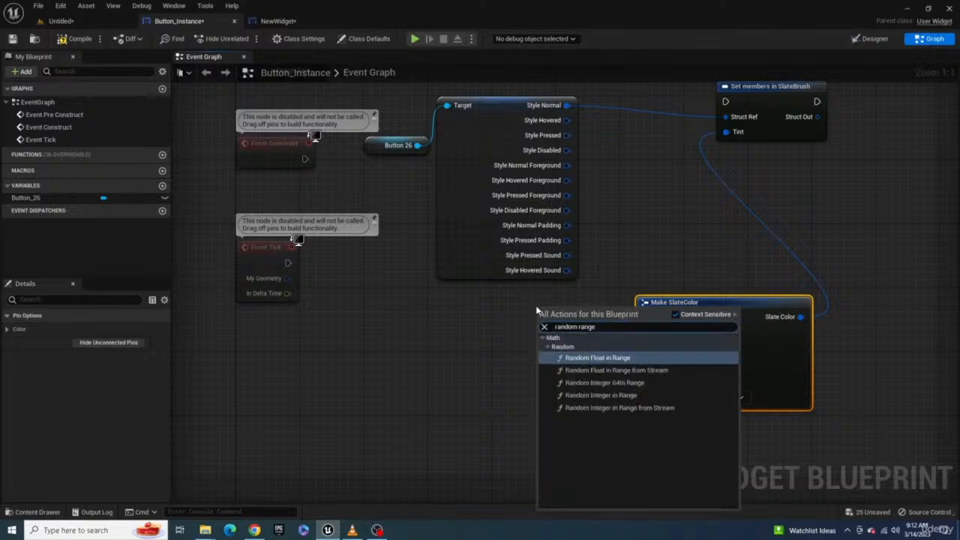
pyautogui.click(607, 359)
pyautogui.moveTo(581, 330); pyautogui.dragTo(525, 330)
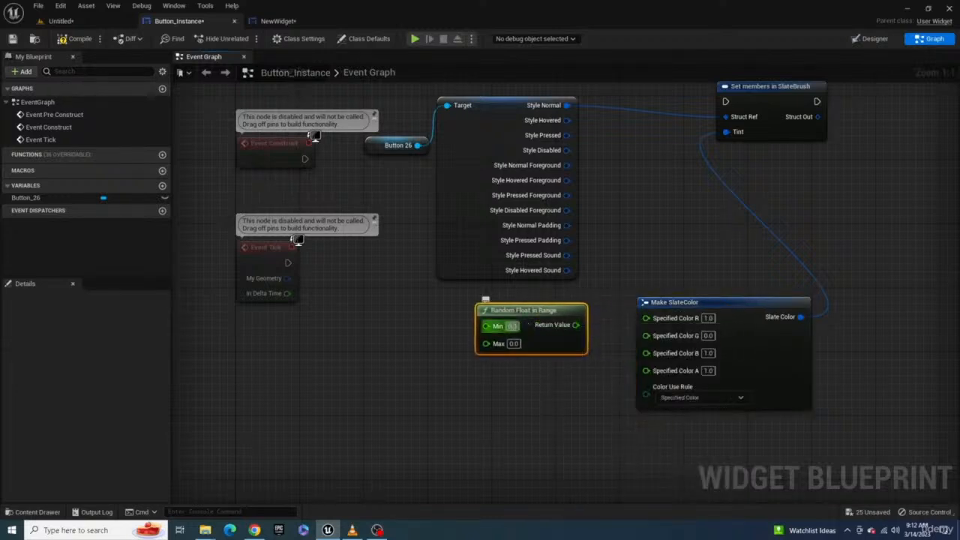
pyautogui.click(515, 343)
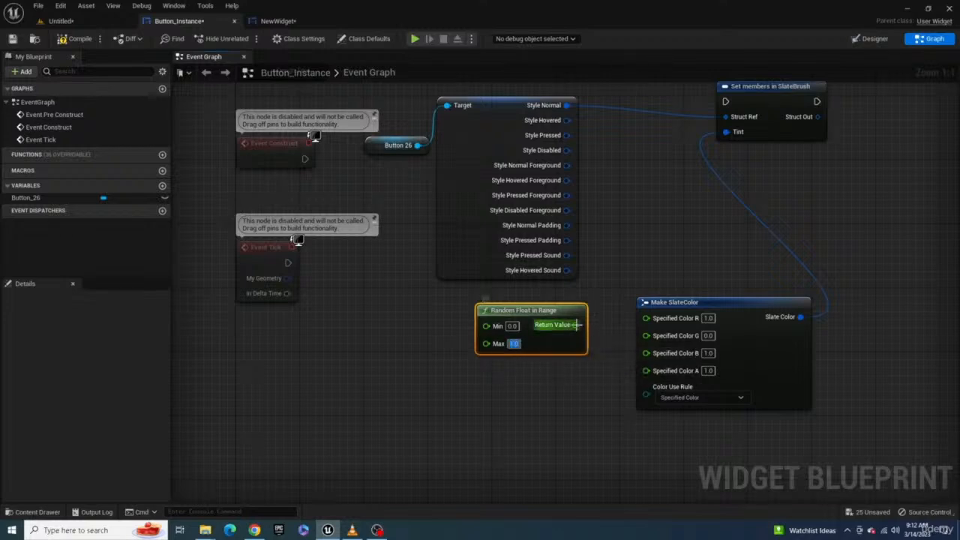
pyautogui.moveTo(576, 324); pyautogui.dragTo(647, 320)
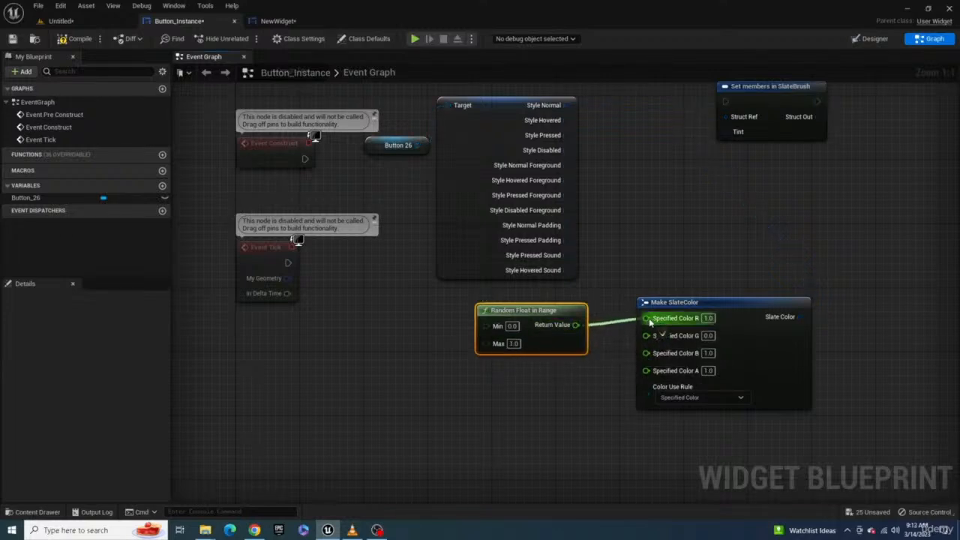
# Duplicate the Random Float in Range node twice, stack the copies, and connect them to Specified Color G and B.
pyautogui.moveTo(582, 399); pyautogui.dragTo(593, 356, button='right')
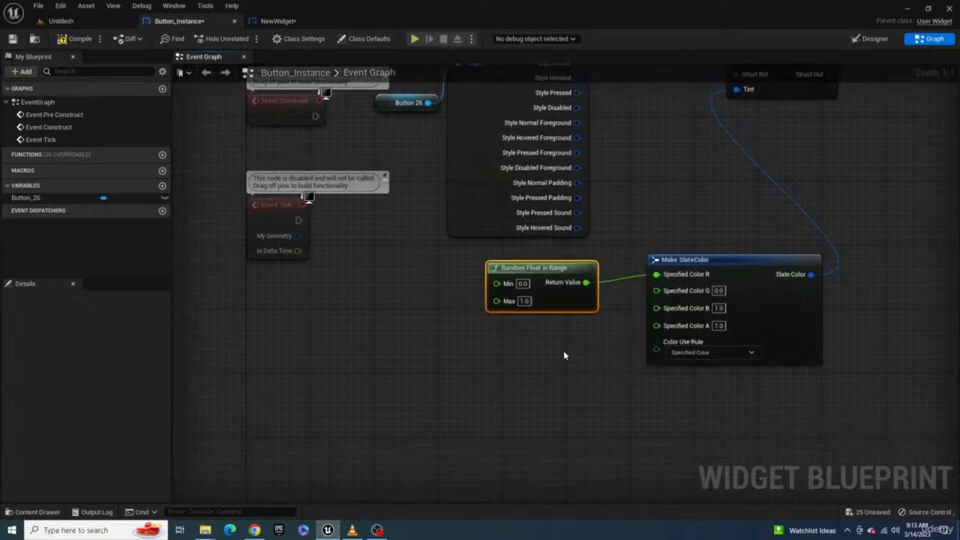
pyautogui.hotkey('ctrl', 'c')
pyautogui.hotkey('ctrl', 'v')
pyautogui.moveTo(541, 380); pyautogui.dragTo(494, 325)
pyautogui.hotkey('ctrl', 'v')
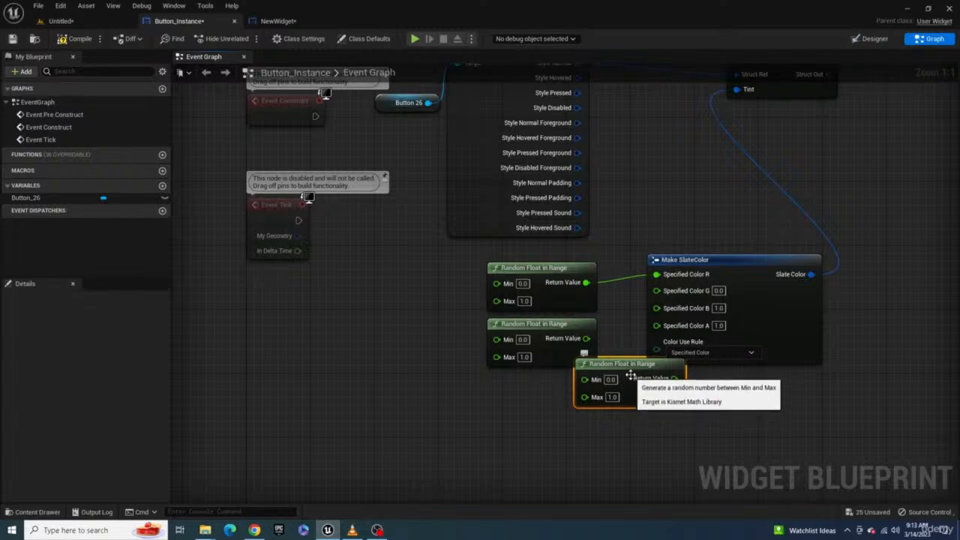
pyautogui.moveTo(620, 383); pyautogui.dragTo(533, 398)
pyautogui.moveTo(586, 338); pyautogui.dragTo(657, 289)
pyautogui.moveTo(586, 394); pyautogui.dragTo(657, 305)
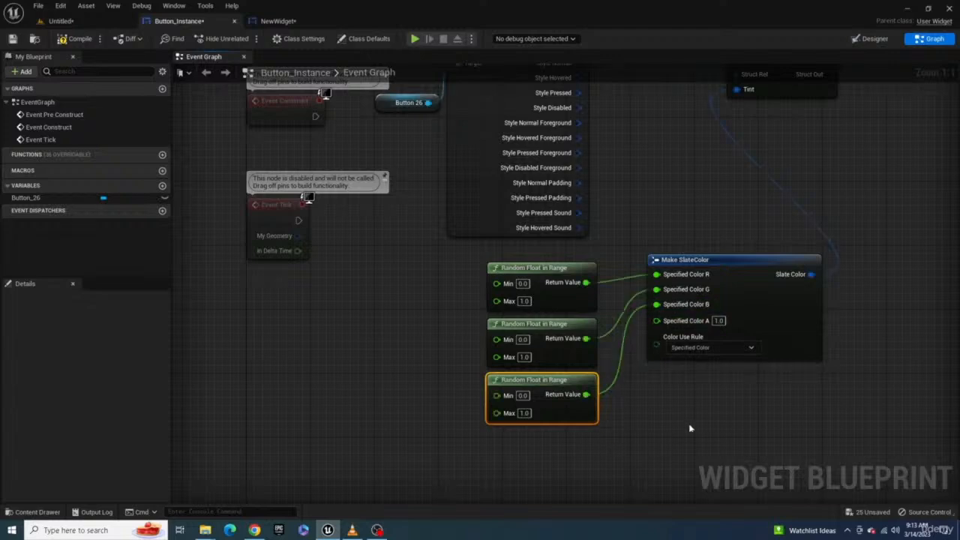
# Connect Event Pre Construct to the Set members in SlateBrush node and rearrange the style nodes around that wire.
pyautogui.moveTo(632, 151); pyautogui.dragTo(633, 314, button='right')
pyautogui.moveTo(551, 175); pyautogui.dragTo(427, 280)
pyautogui.moveTo(483, 265); pyautogui.dragTo(500, 281)
pyautogui.moveTo(736, 222); pyautogui.dragTo(327, 176)
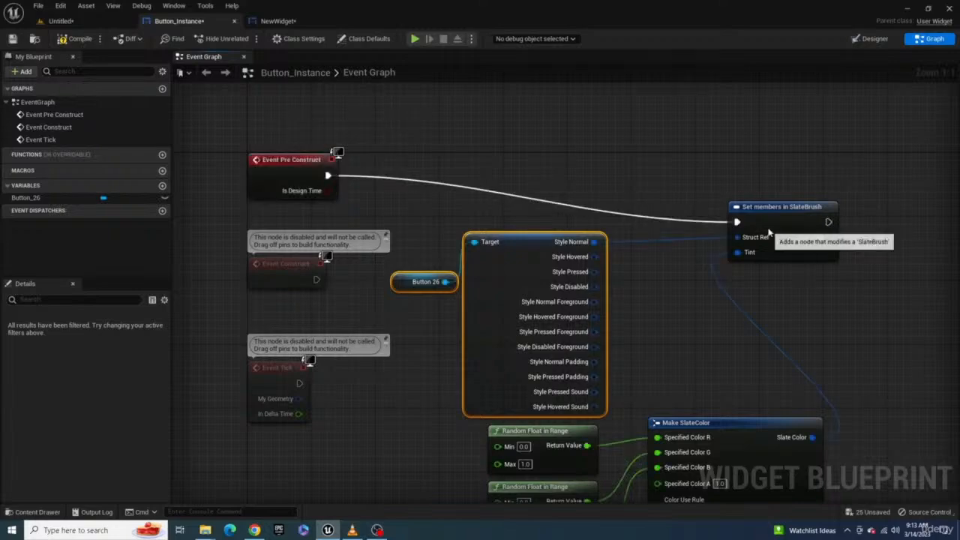
pyautogui.moveTo(773, 237); pyautogui.dragTo(755, 189)
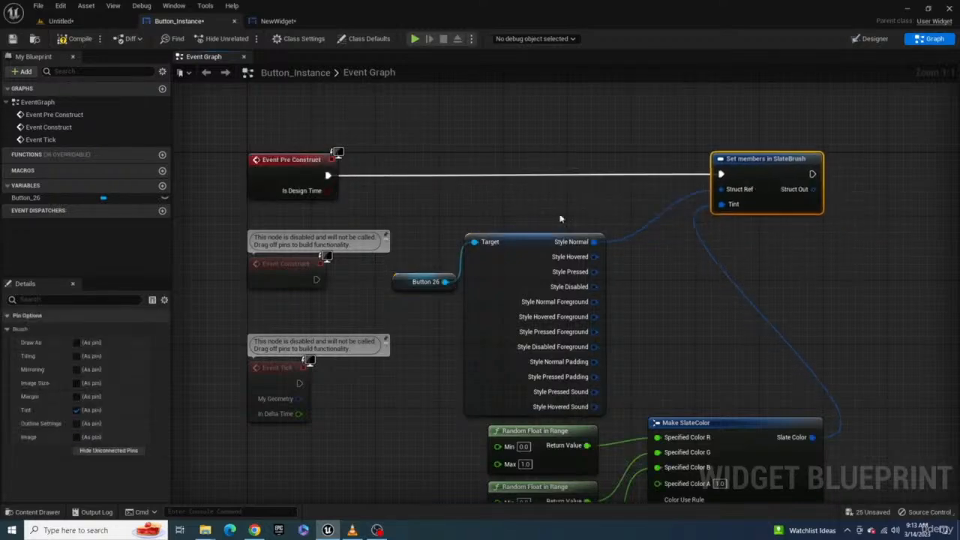
# Compile and save Button_Instance, and return to the Untitled level.
pyautogui.click(73, 42)
pyautogui.click(13, 40)
pyautogui.click(60, 21)
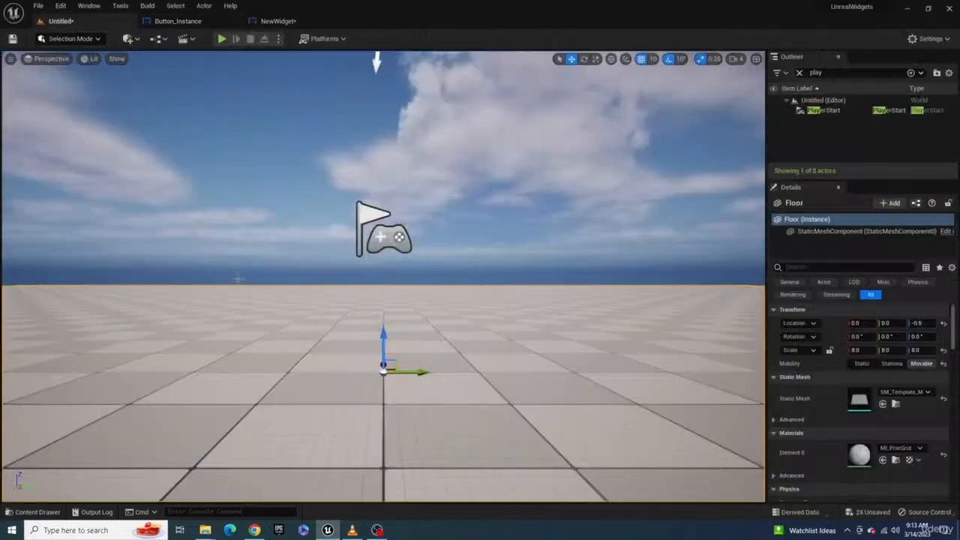
# Create a User Widget blueprint named UserWidget_Example in the Widgets folder.
pyautogui.click(33, 512)
pyautogui.rightClick(641, 420)
pyautogui.moveTo(687, 404)
pyautogui.click(849, 498)
pyautogui.click(614, 217)
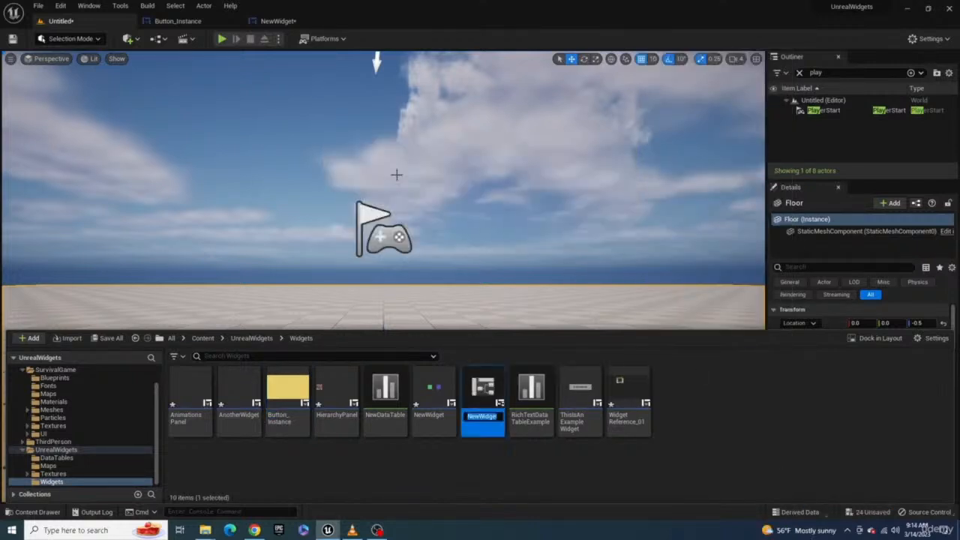
pyautogui.write('UserWidget_Example')
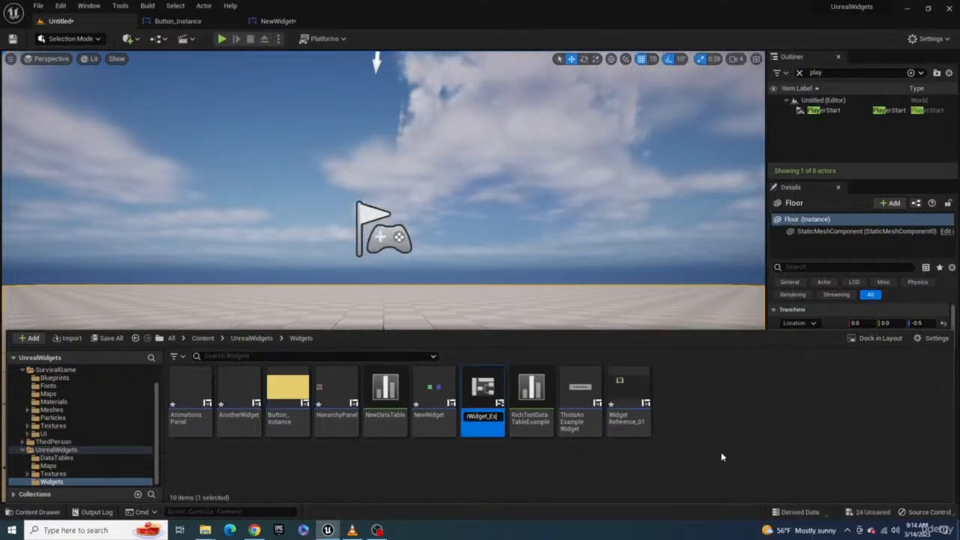
pyautogui.press('Return')
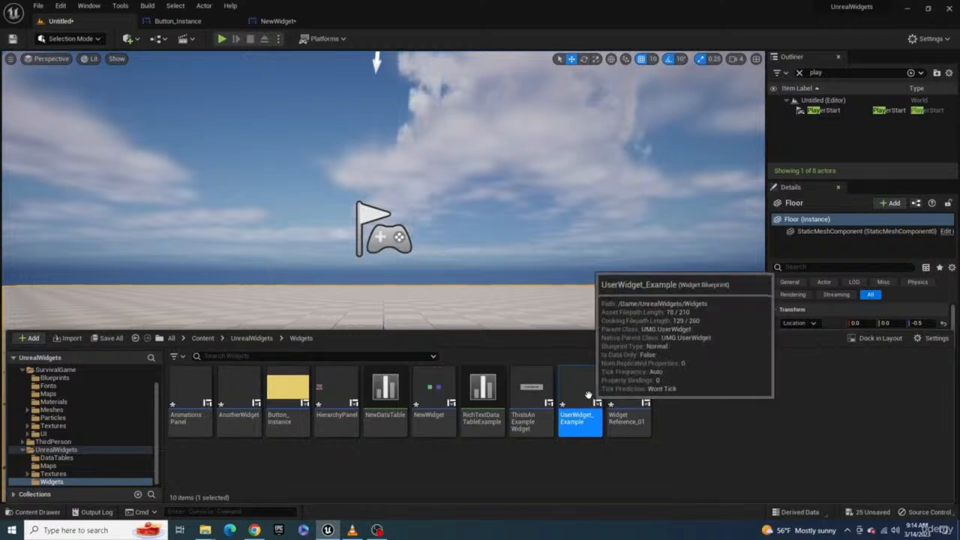
# Open UserWidget_Example for editing and add a Canvas Panel as its root widget.
pyautogui.doubleClick(589, 395)
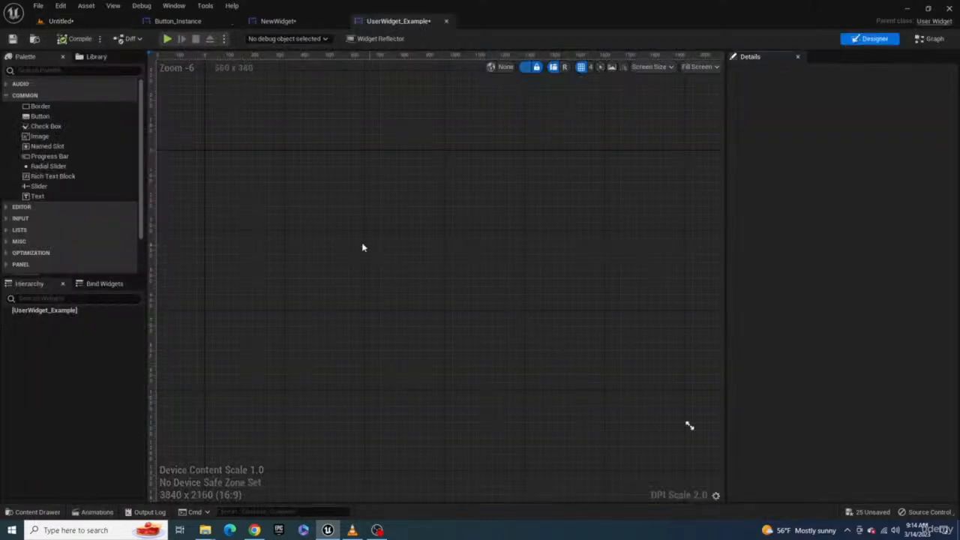
pyautogui.click(28, 70)
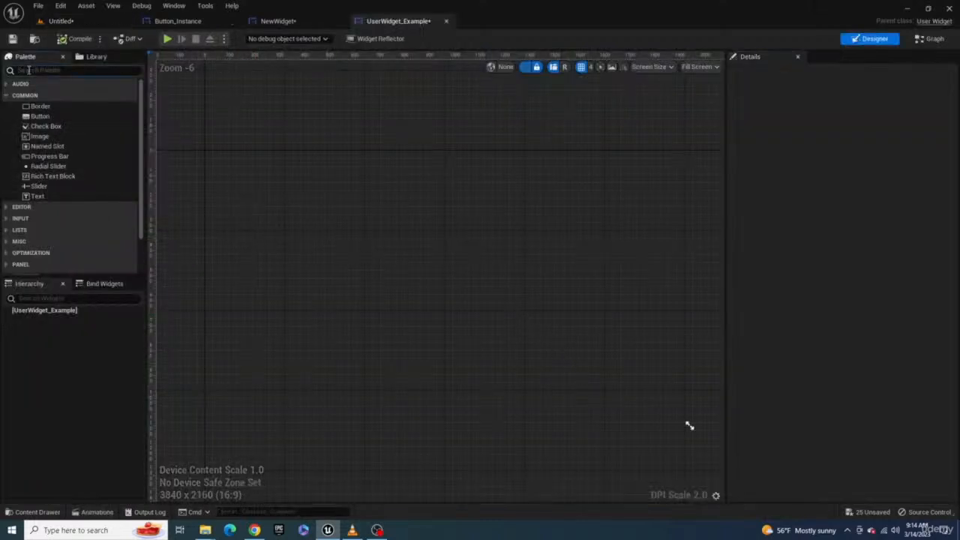
pyautogui.write('canvas')
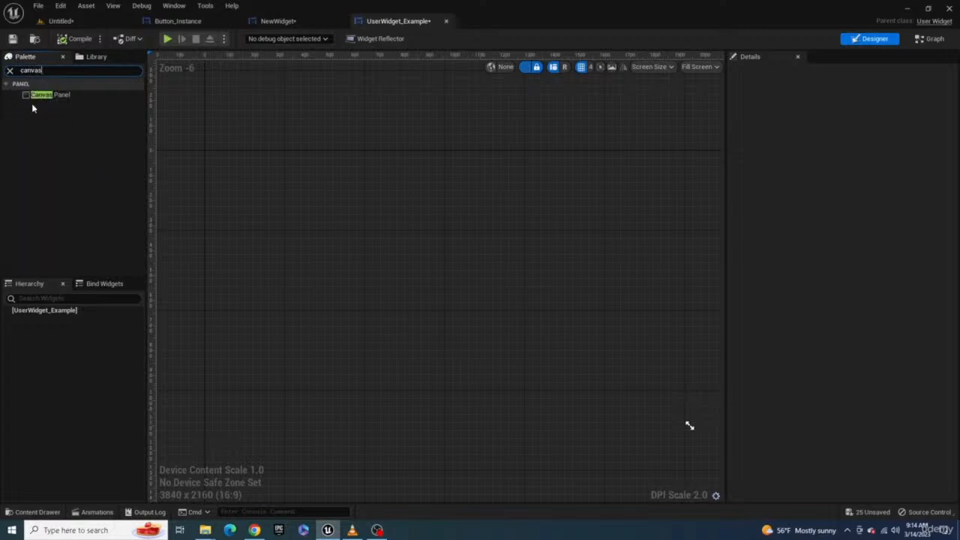
pyautogui.moveTo(36, 96); pyautogui.dragTo(54, 317)
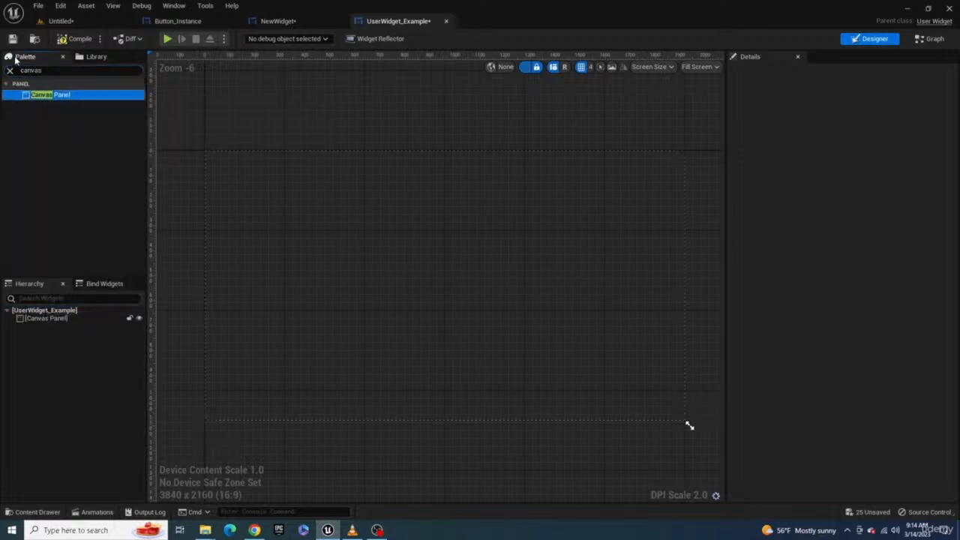
# Add the user-created Button Instance widget as a child of the Canvas Panel.
pyautogui.click(9, 71)
pyautogui.scroll(-2, 65, 226)
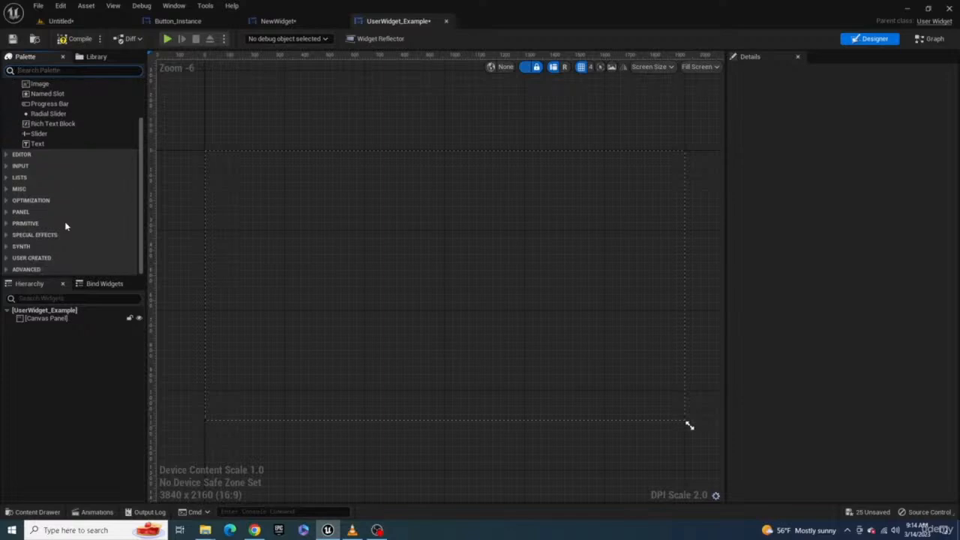
pyautogui.click(8, 257)
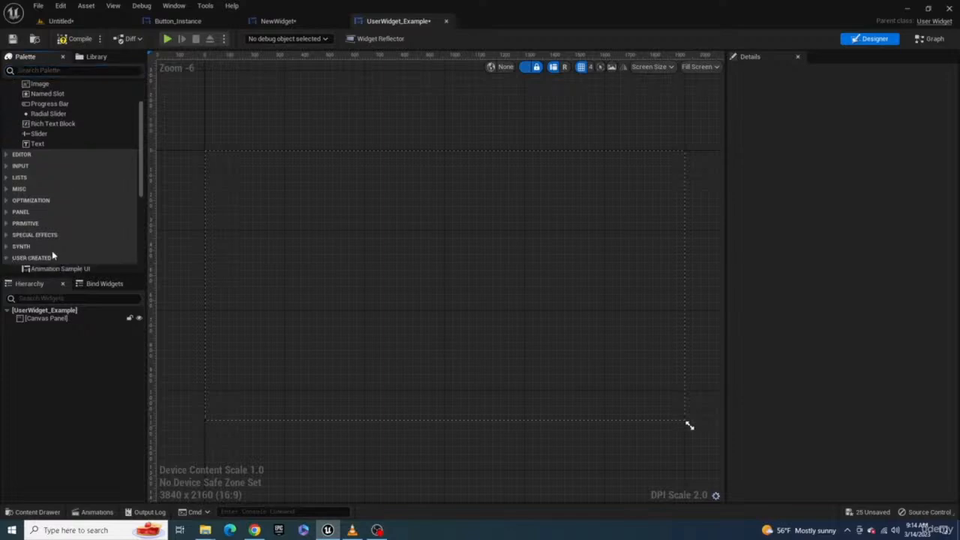
pyautogui.scroll(-4, 52, 250)
pyautogui.scroll(-1, 54, 225)
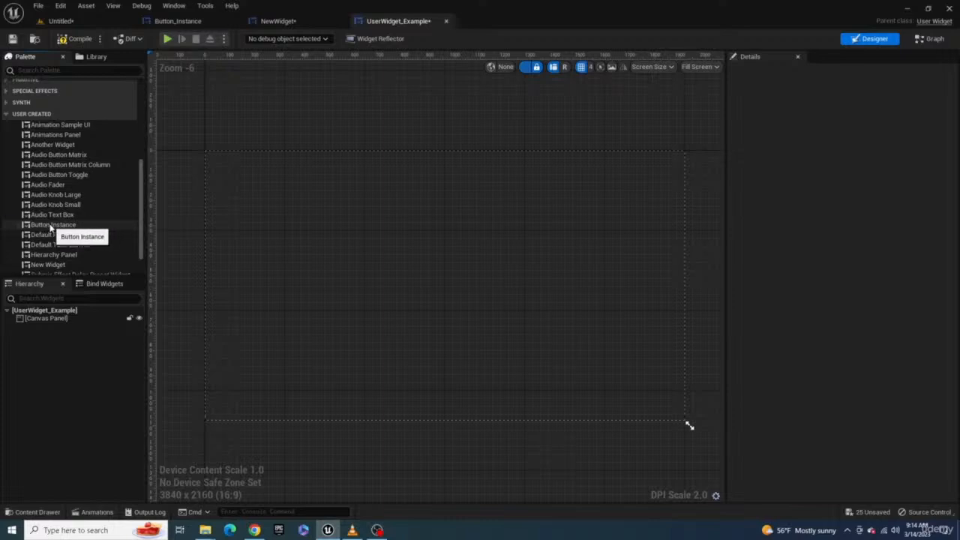
pyautogui.moveTo(53, 229); pyautogui.dragTo(55, 322)
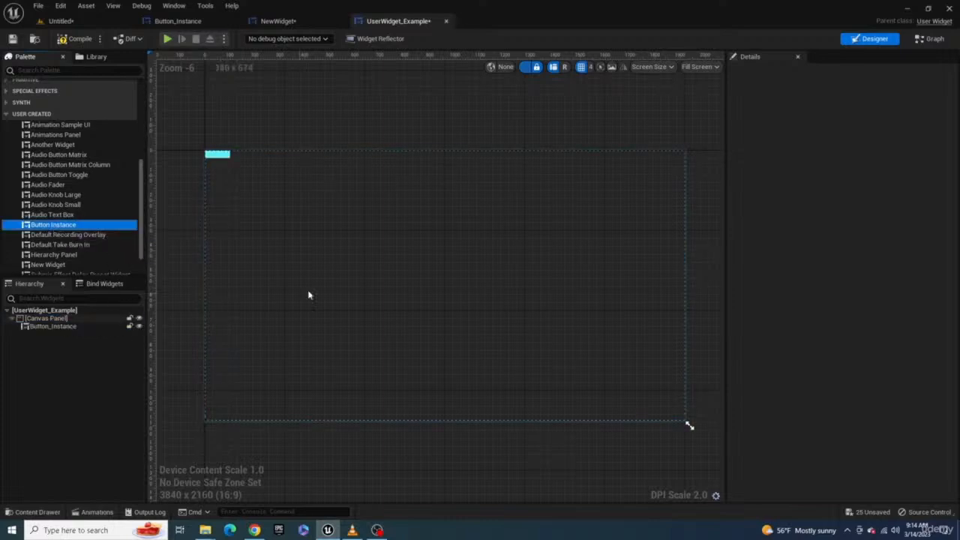
# Move the button instance away from the canvas origin to about X 184, Y 124.
pyautogui.click(59, 326)
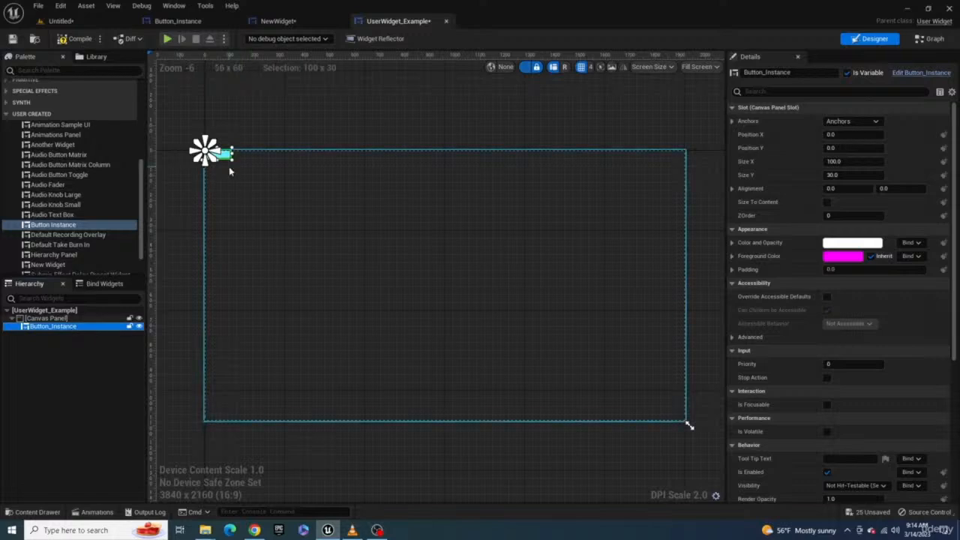
pyautogui.moveTo(229, 155); pyautogui.dragTo(264, 193)
pyautogui.scroll(3, 241, 218)
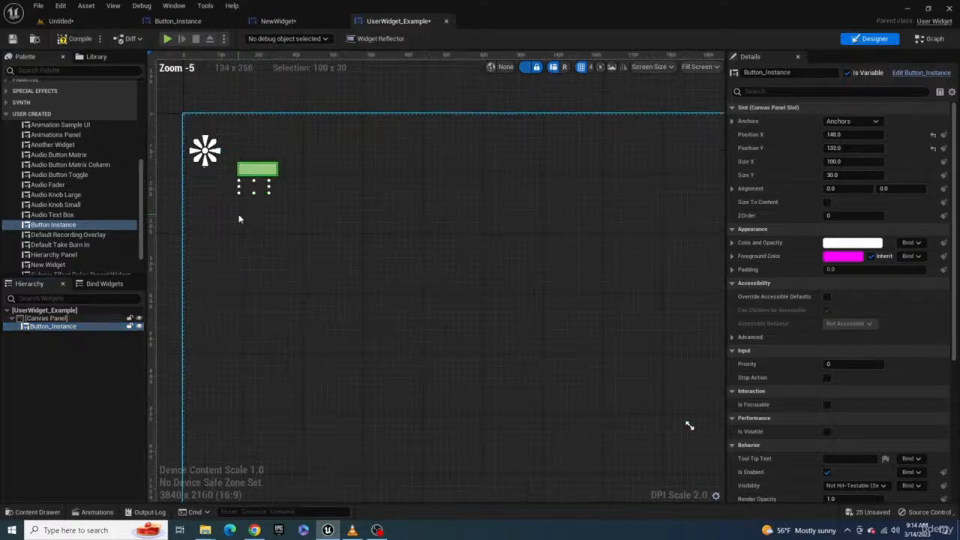
pyautogui.moveTo(279, 147); pyautogui.dragTo(332, 248, button='right')
pyautogui.moveTo(332, 248); pyautogui.dragTo(355, 239)
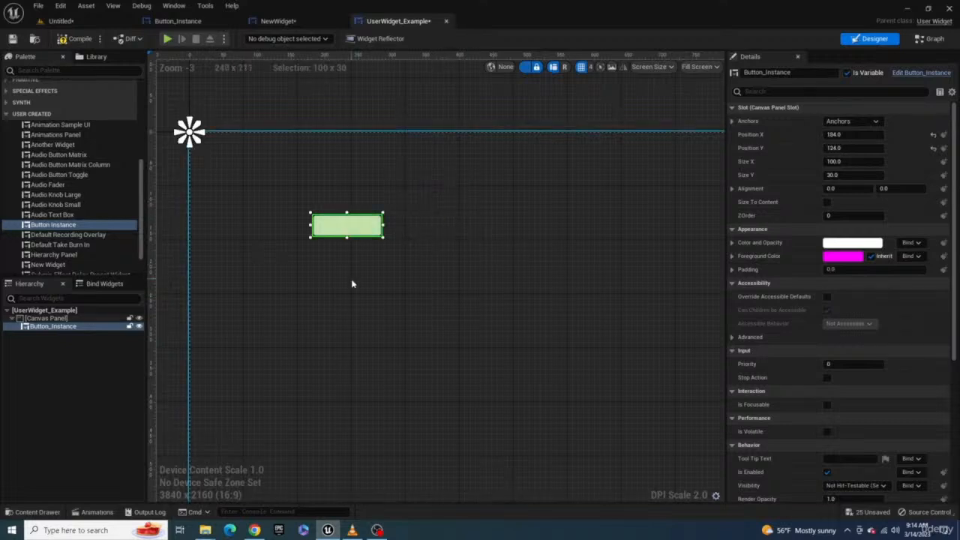
# Duplicate the button instance, place the copy at about X 40, Y 120, and move the original to about X 276, Y 94.
pyautogui.hotkey('ctrl', 'd')
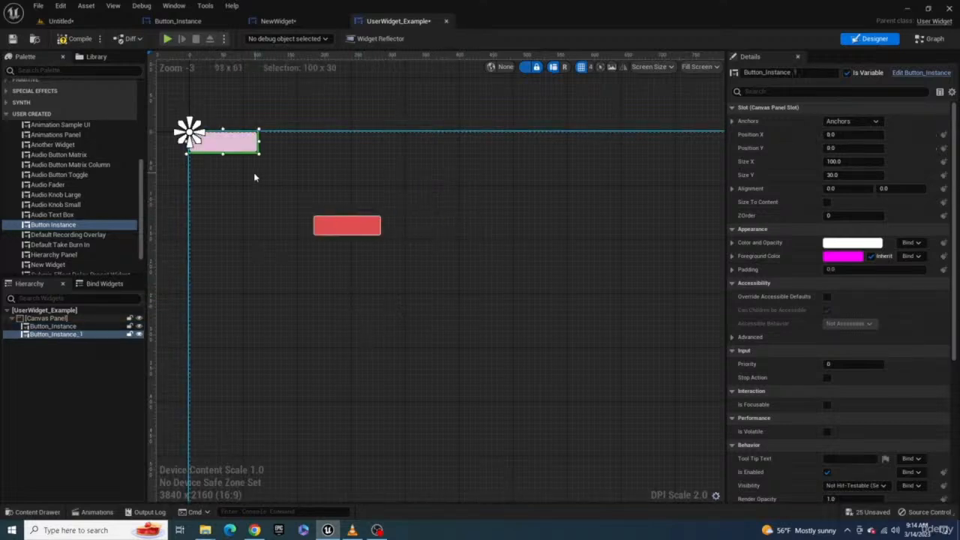
pyautogui.moveTo(259, 216); pyautogui.dragTo(258, 226)
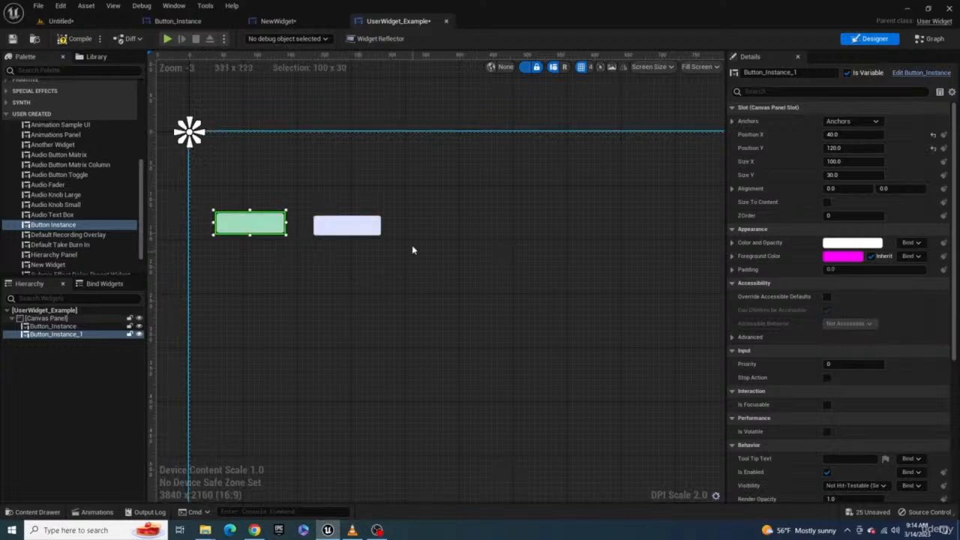
pyautogui.moveTo(343, 238); pyautogui.dragTo(405, 209)
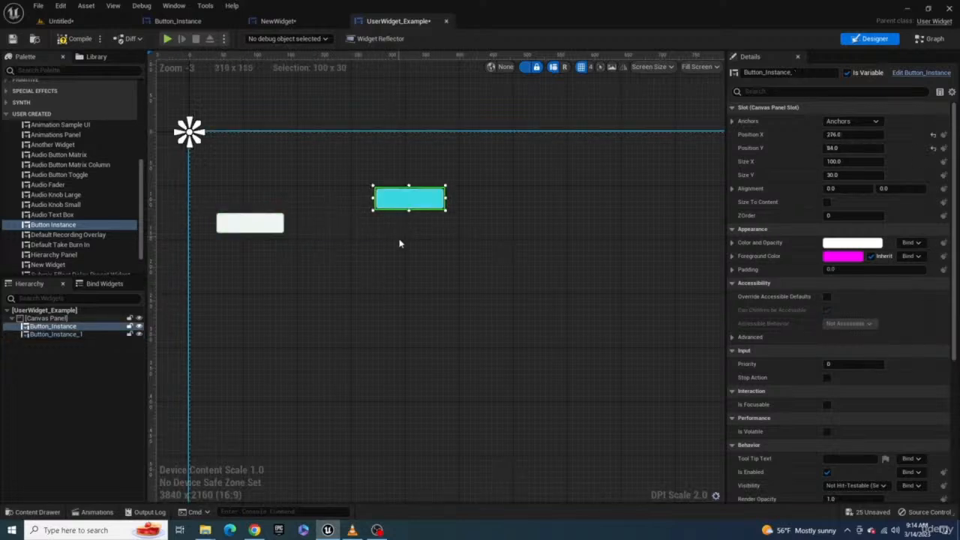
# Make six more duplicates of the button instance, scatter them across the canvas, and compile UserWidget_Example.
pyautogui.hotkey('ctrl', 'd')
pyautogui.hotkey('ctrl', 'd')
pyautogui.moveTo(225, 146); pyautogui.dragTo(398, 331)
pyautogui.hotkey('ctrl', 'd')
pyautogui.hotkey('ctrl', 'd')
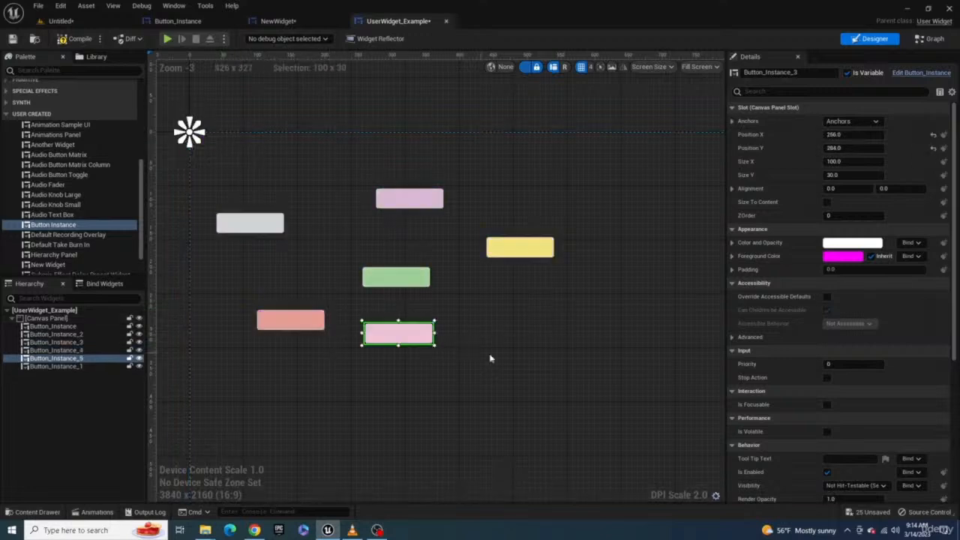
pyautogui.hotkey('ctrl', 'd')
pyautogui.moveTo(225, 148); pyautogui.dragTo(485, 326)
pyautogui.hotkey('ctrl', 'd')
pyautogui.moveTo(225, 146); pyautogui.dragTo(380, 385)
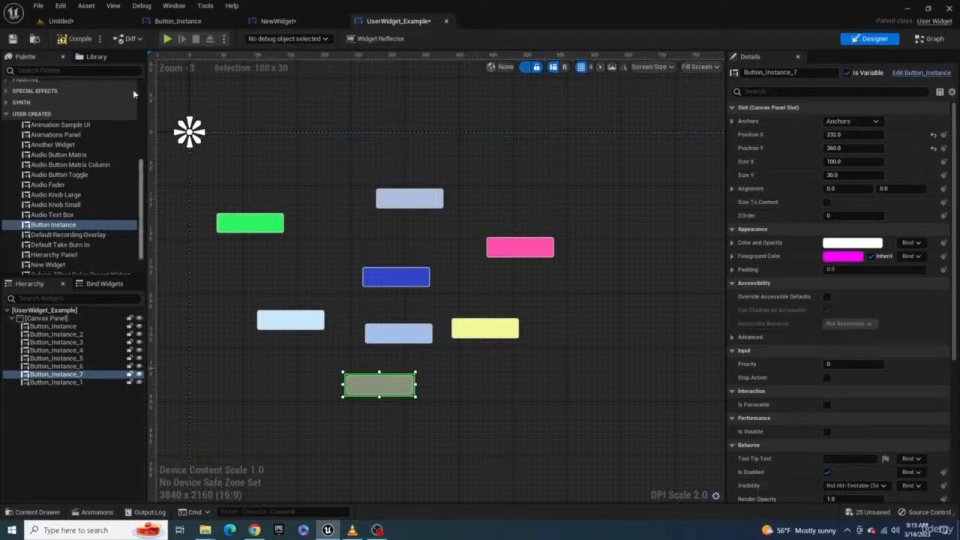
pyautogui.click(72, 41)
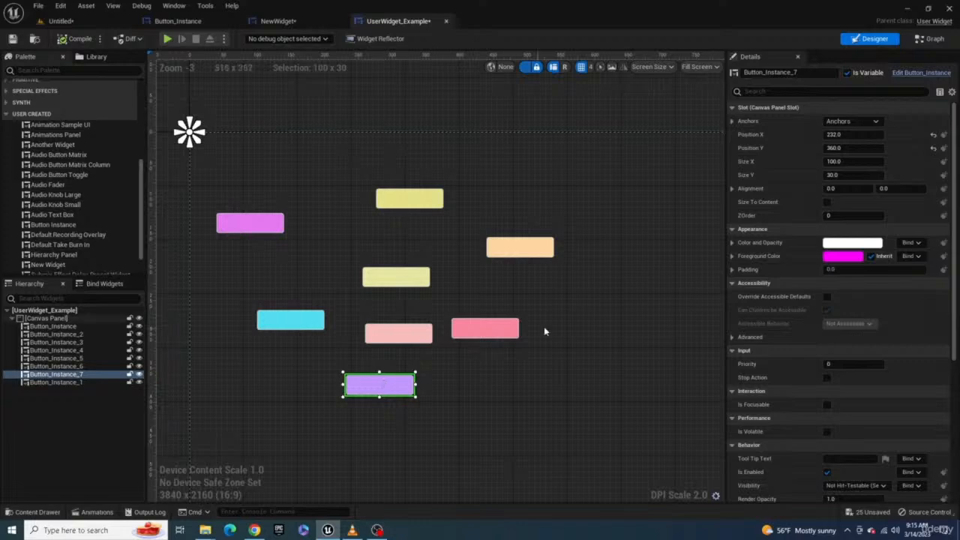
# Open the source Button_Instance widget from the selected instance and add a Text widget as a child of its button.
pyautogui.click(921, 73)
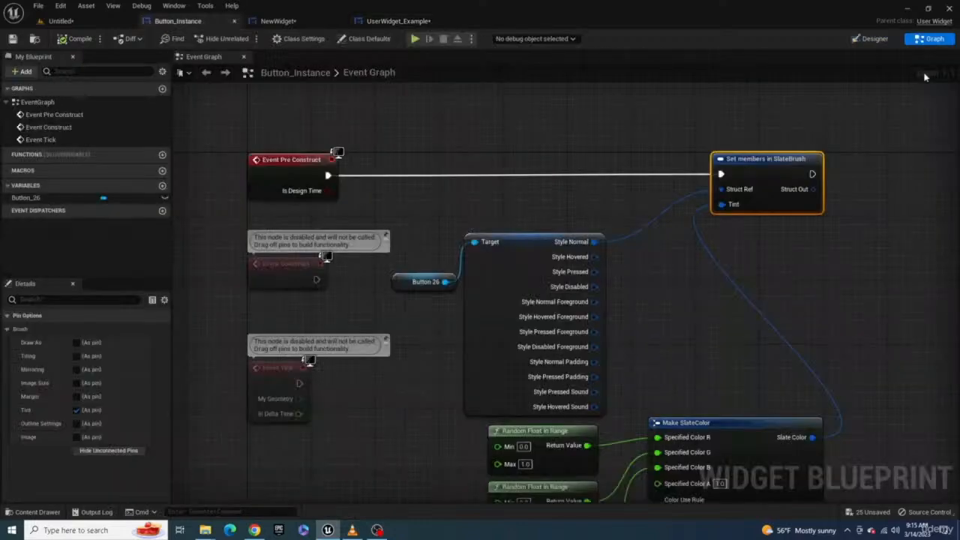
pyautogui.moveTo(661, 221); pyautogui.dragTo(671, 127, button='right')
pyautogui.scroll(-1, 667, 169)
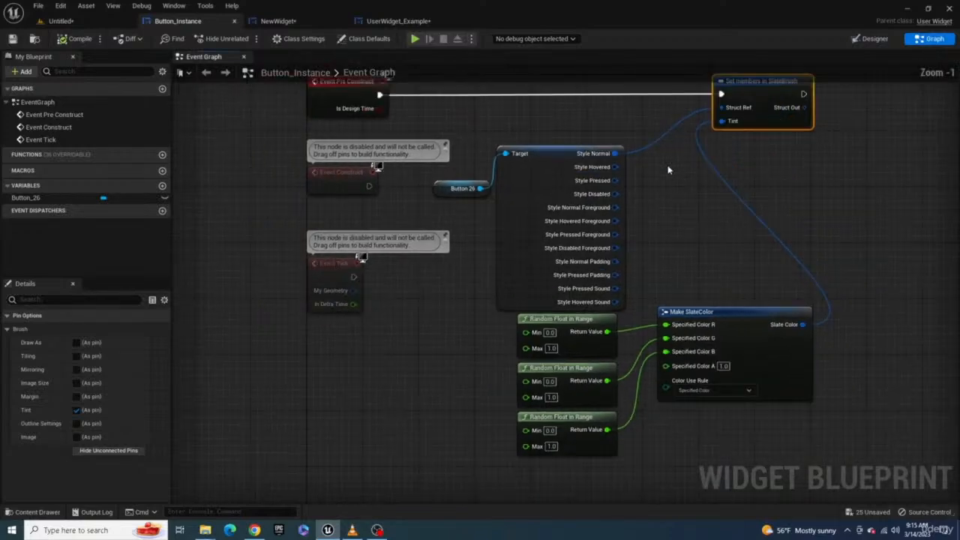
pyautogui.moveTo(669, 170); pyautogui.dragTo(643, 199, button='right')
pyautogui.click(871, 39)
pyautogui.click(45, 70)
pyautogui.write('text')
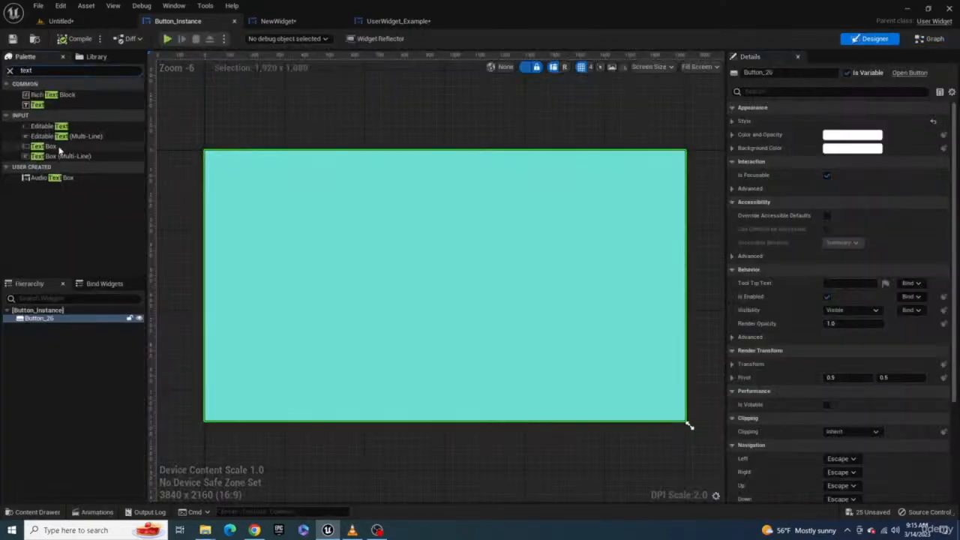
pyautogui.moveTo(36, 105); pyautogui.dragTo(41, 320)
pyautogui.click(45, 326)
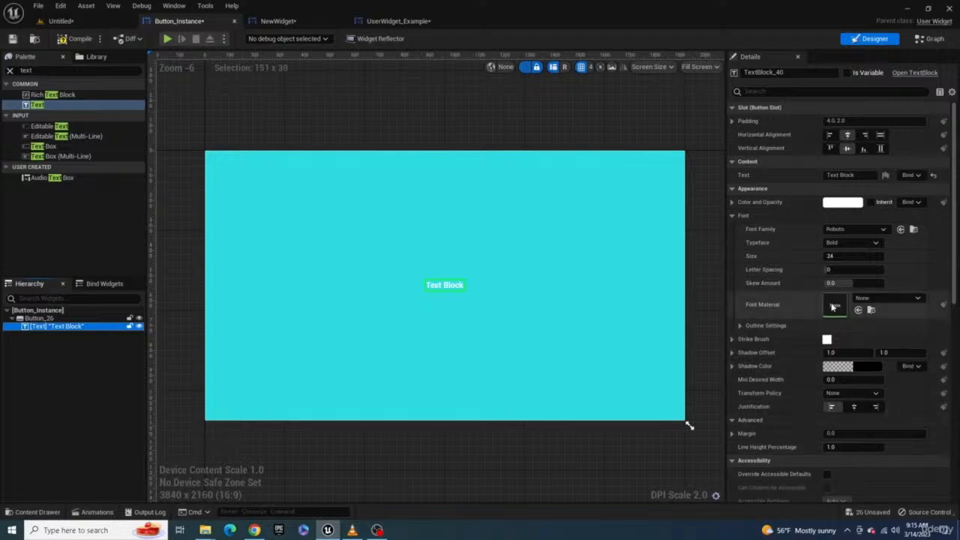
# Set the text block's font size to 10 and compile Button_Instance before returning to UserWidget_Example.
pyautogui.click(835, 256)
pyautogui.write('1')
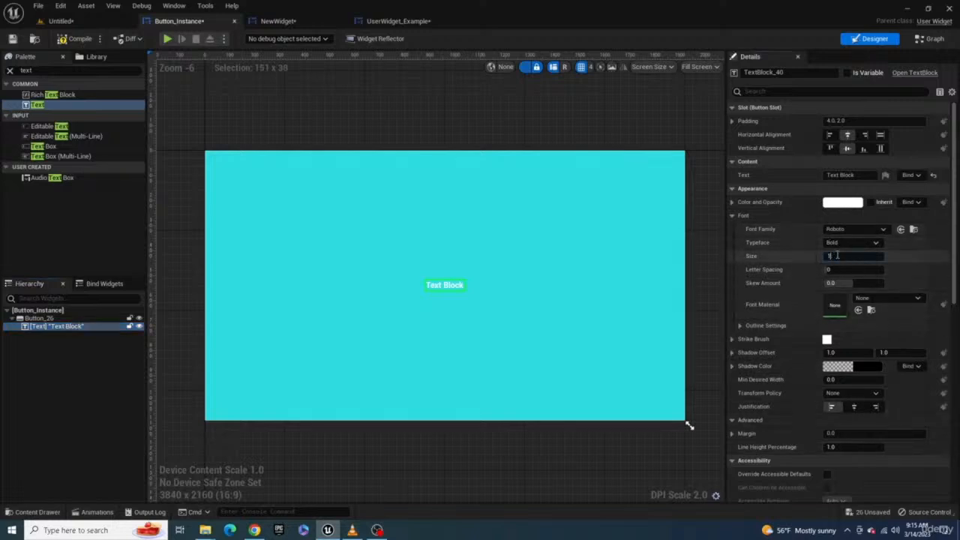
pyautogui.write('0')
pyautogui.press('Return')
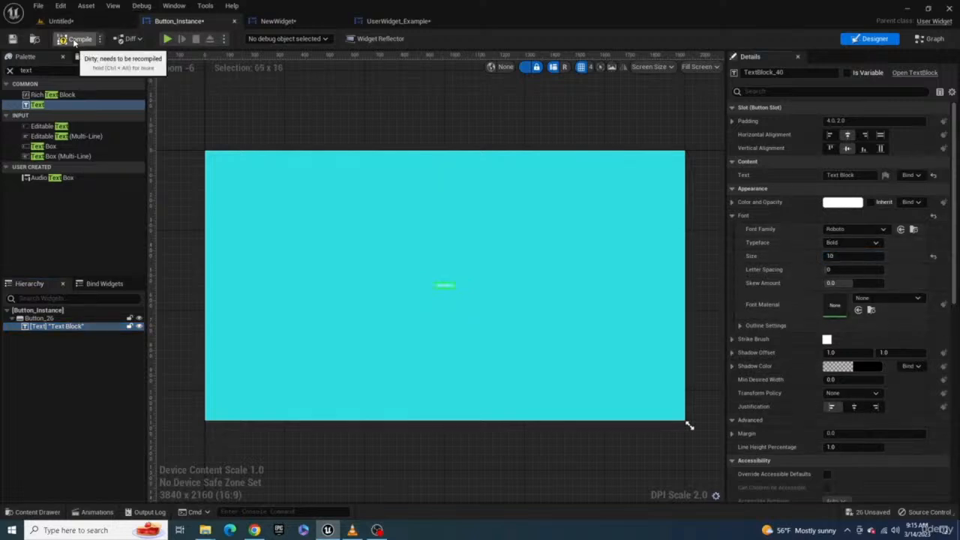
pyautogui.click(73, 40)
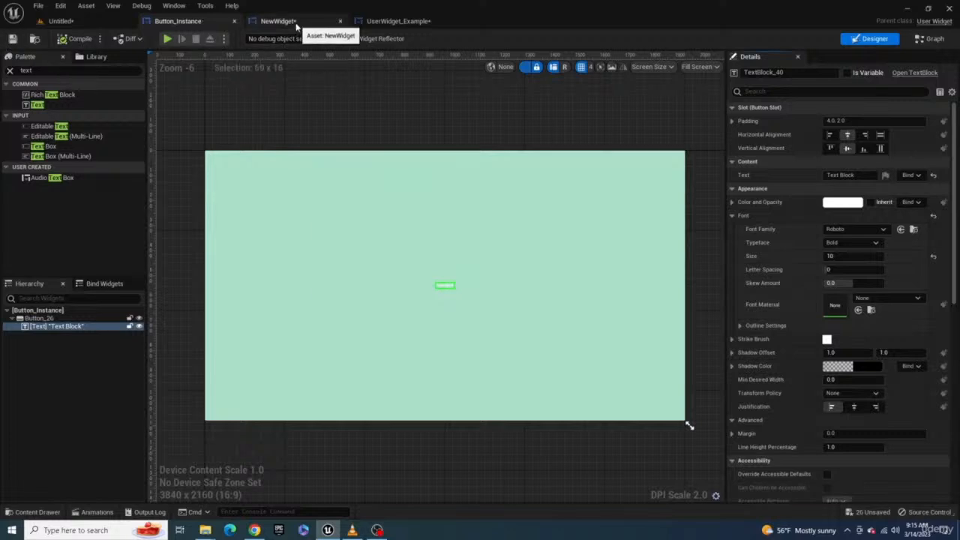
pyautogui.click(396, 21)
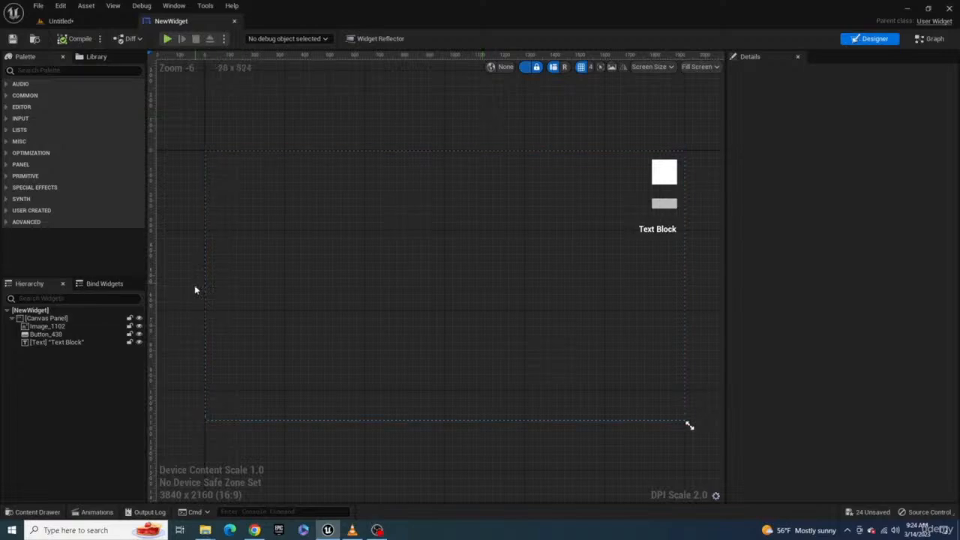
# Open the animation sequencer for NewWidget.
pyautogui.click(101, 512)
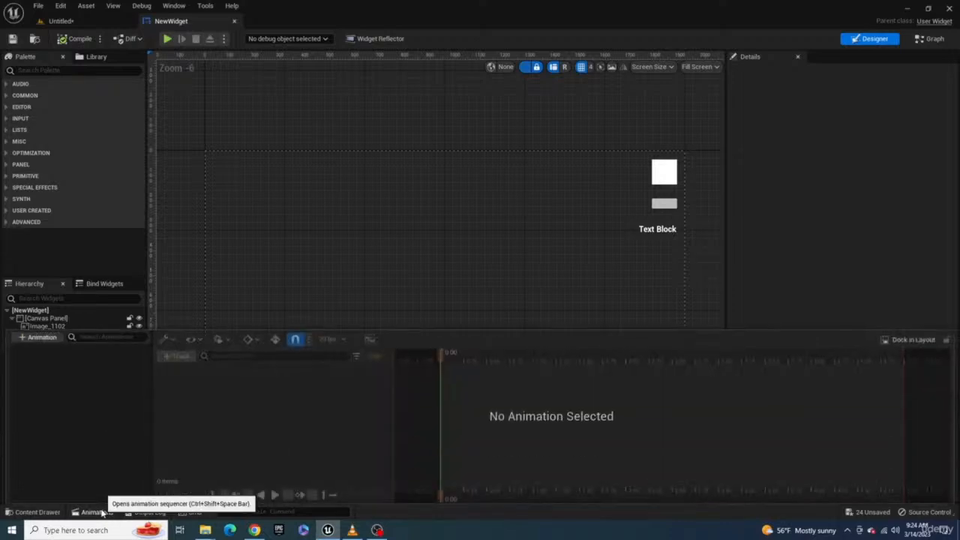